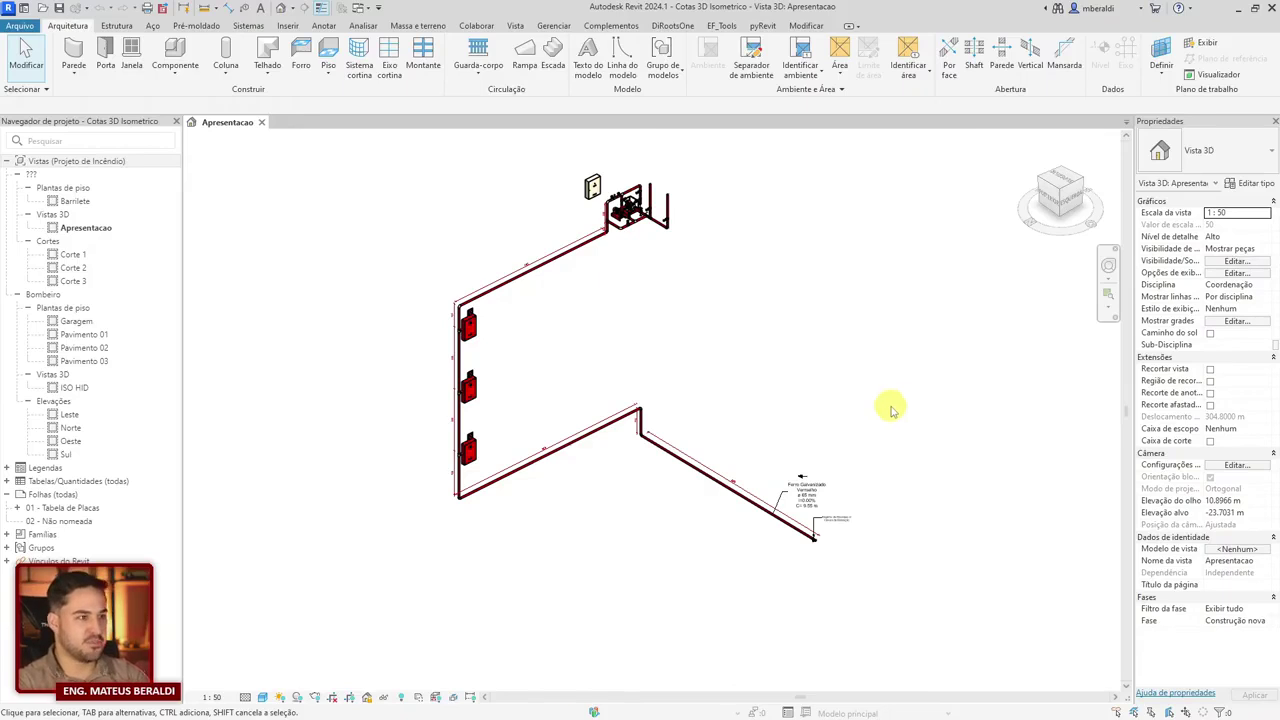
Step: Examine the dimensions and pipe tag along the fire pipe run in the 3D view, including the elbows around the short vertical drop
{"action": "middle_click_drag", "start_coordinate": [817, 380], "coordinate": [807, 398]}
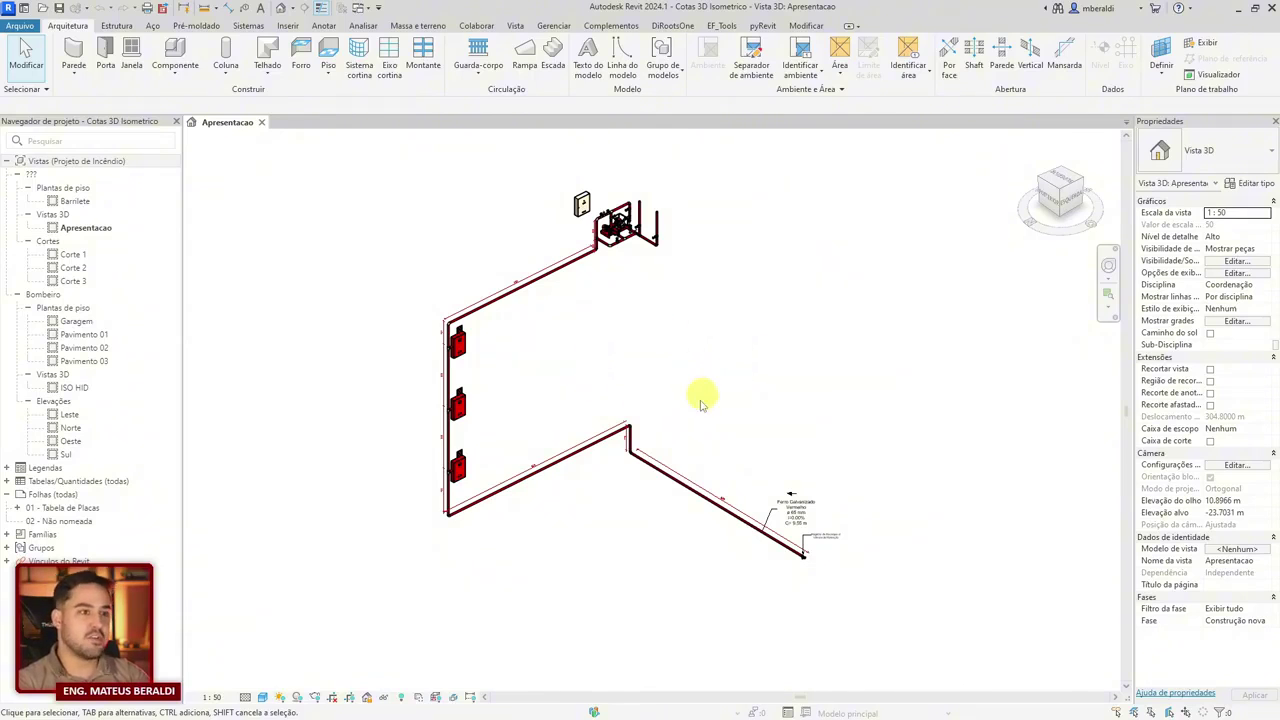
{"action": "scroll", "coordinate": [634, 440], "scroll_direction": "up", "scroll_amount": 5}
{"action": "scroll", "coordinate": [650, 322], "scroll_direction": "up", "scroll_amount": 1}
{"action": "middle_click_drag", "start_coordinate": [697, 314], "coordinate": [675, 437]}
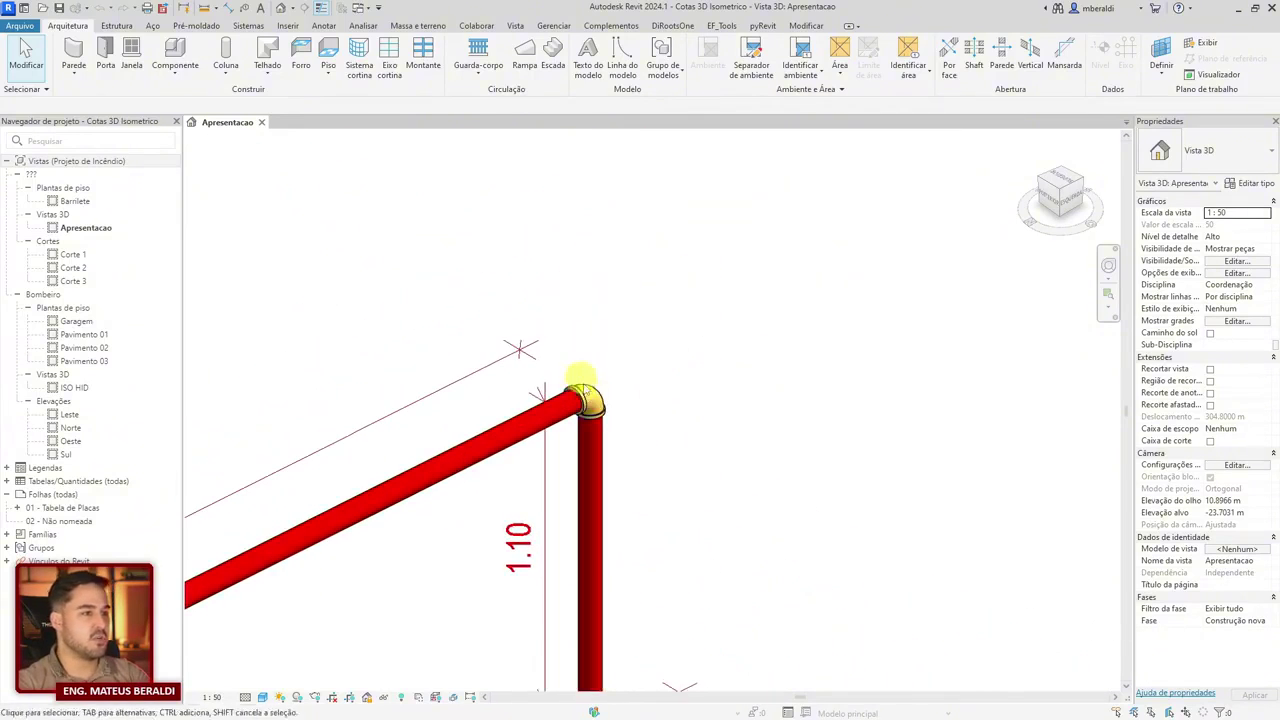
{"action": "scroll", "coordinate": [777, 300], "scroll_direction": "down", "scroll_amount": 5}
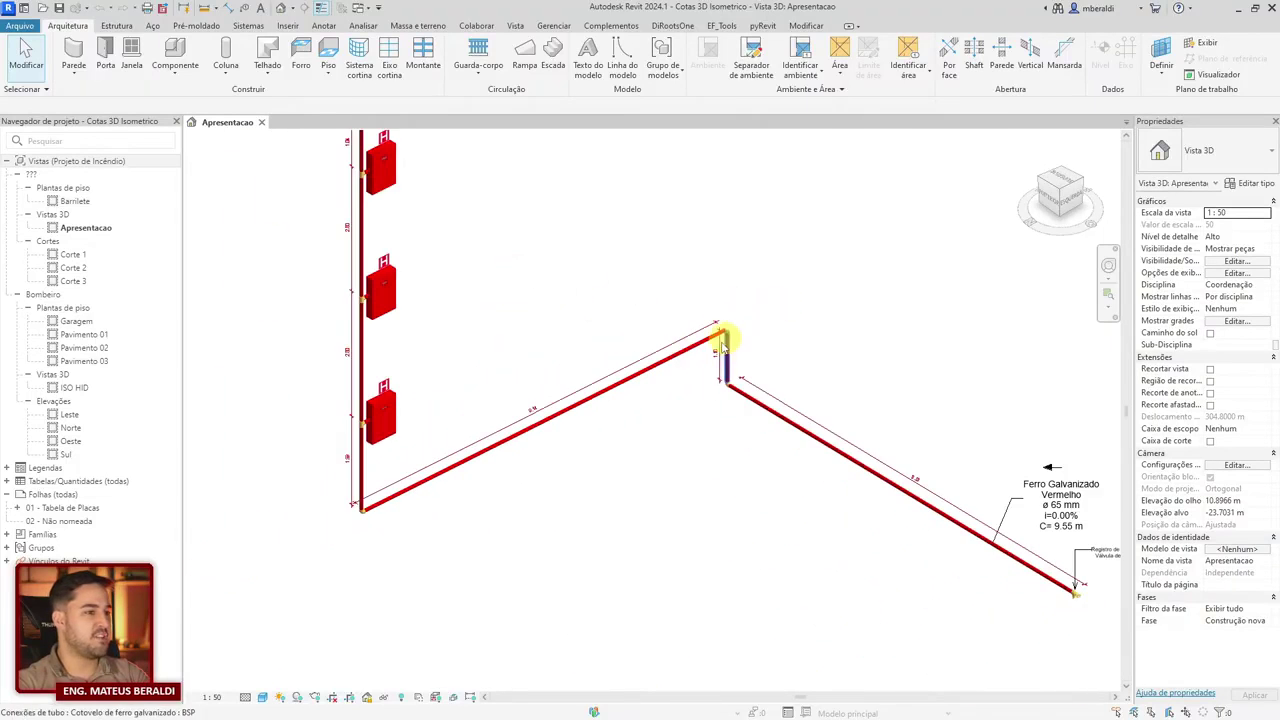
{"action": "scroll", "coordinate": [378, 402], "scroll_direction": "up", "scroll_amount": 2}
{"action": "middle_click_drag", "start_coordinate": [678, 437], "coordinate": [643, 314]}
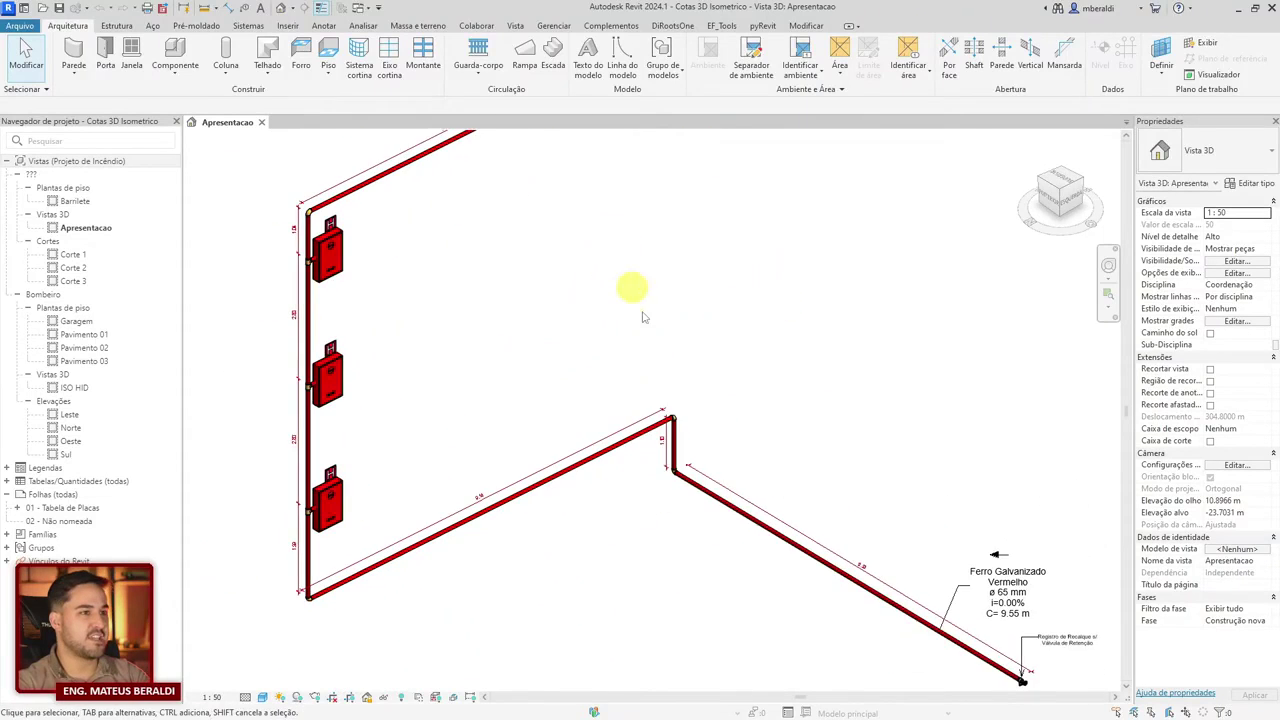
{"action": "scroll", "coordinate": [688, 407], "scroll_direction": "up", "scroll_amount": 5}
{"action": "middle_click_drag", "start_coordinate": [688, 407], "coordinate": [600, 291]}
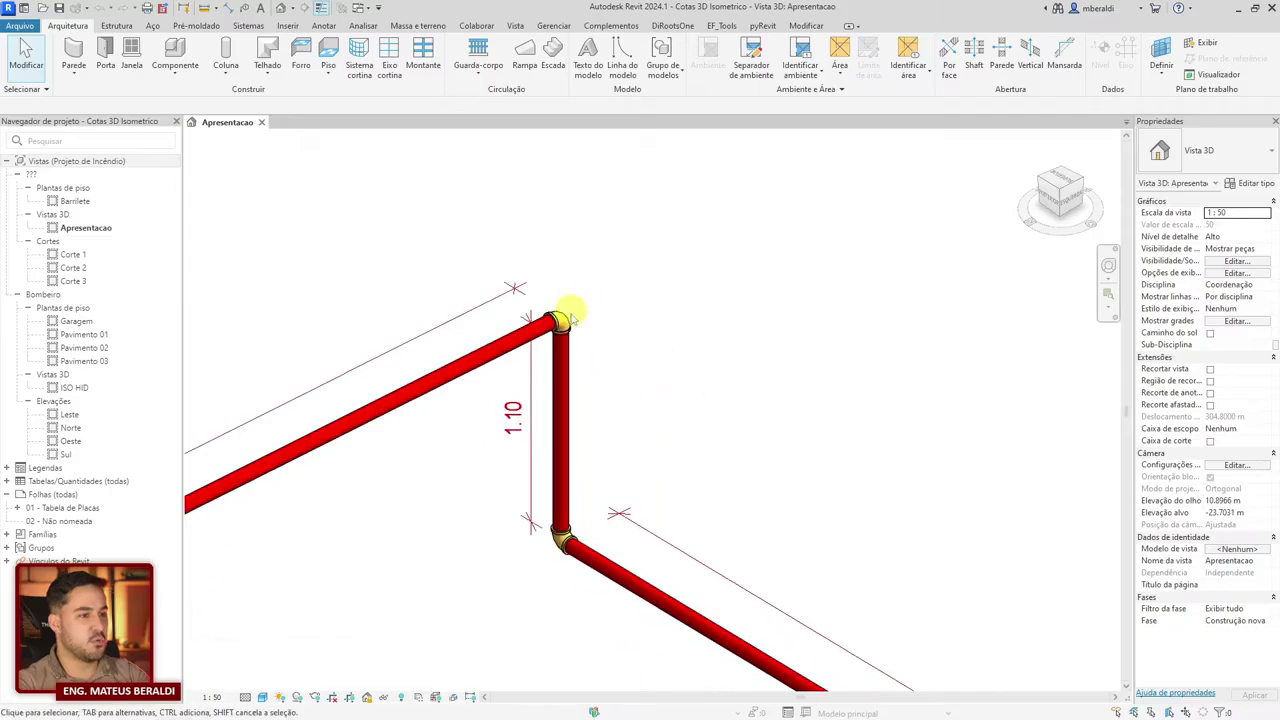
{"action": "middle_click_drag", "start_coordinate": [705, 425], "coordinate": [532, 205]}
{"action": "middle_click_drag", "start_coordinate": [868, 440], "coordinate": [465, 195]}
{"action": "middle_click_drag", "start_coordinate": [900, 490], "coordinate": [497, 180]}
{"action": "middle_click_drag", "start_coordinate": [850, 430], "coordinate": [309, 195]}
{"action": "scroll", "coordinate": [906, 449], "scroll_direction": "down", "scroll_amount": 6}
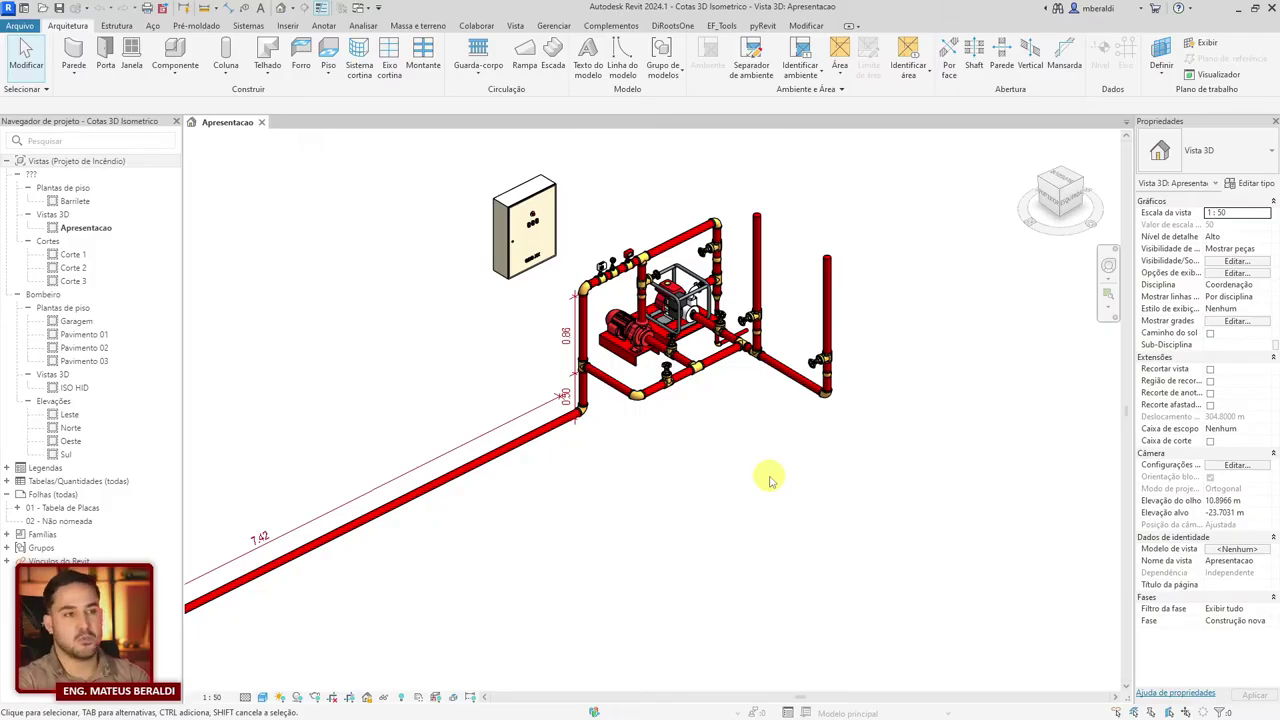
Step: Inspect the element categories of the gate valve on the outer suction riser near the pumps and of the elbow below it
{"action": "scroll", "coordinate": [863, 434], "scroll_direction": "up", "scroll_amount": 5}
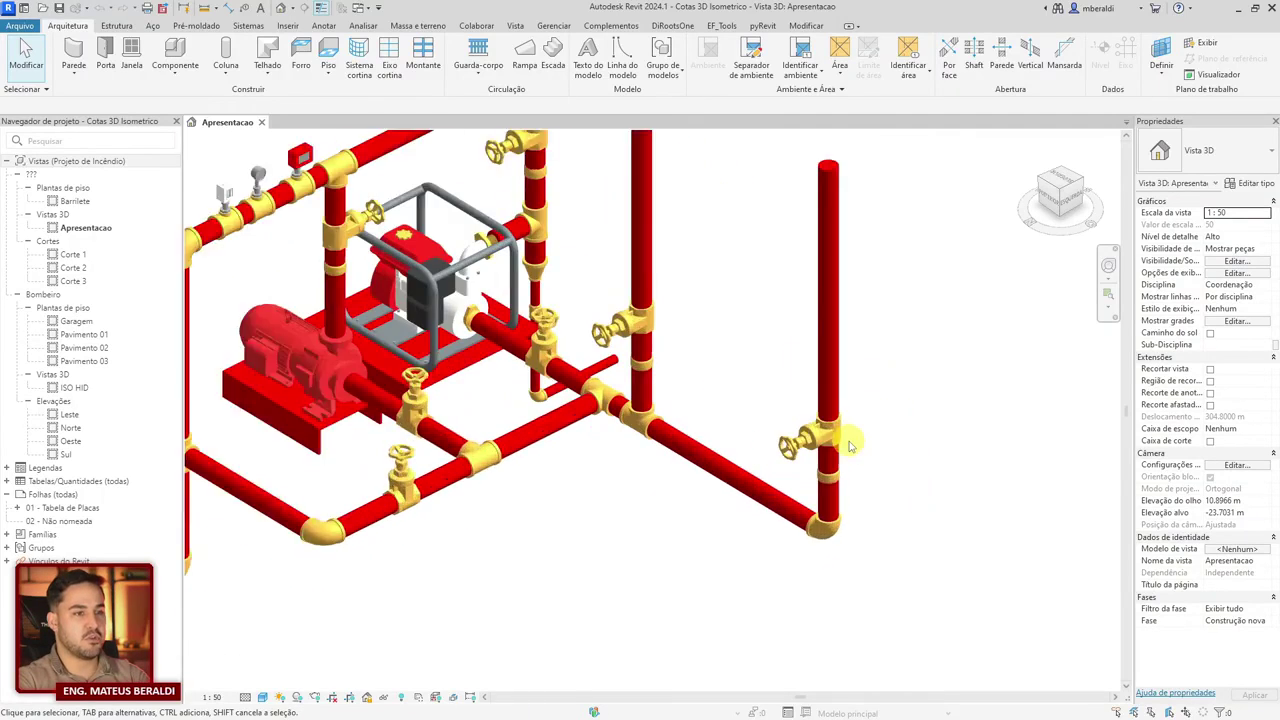
{"action": "scroll", "coordinate": [850, 446], "scroll_direction": "up", "scroll_amount": 3}
{"action": "left_click", "coordinate": [785, 435]}
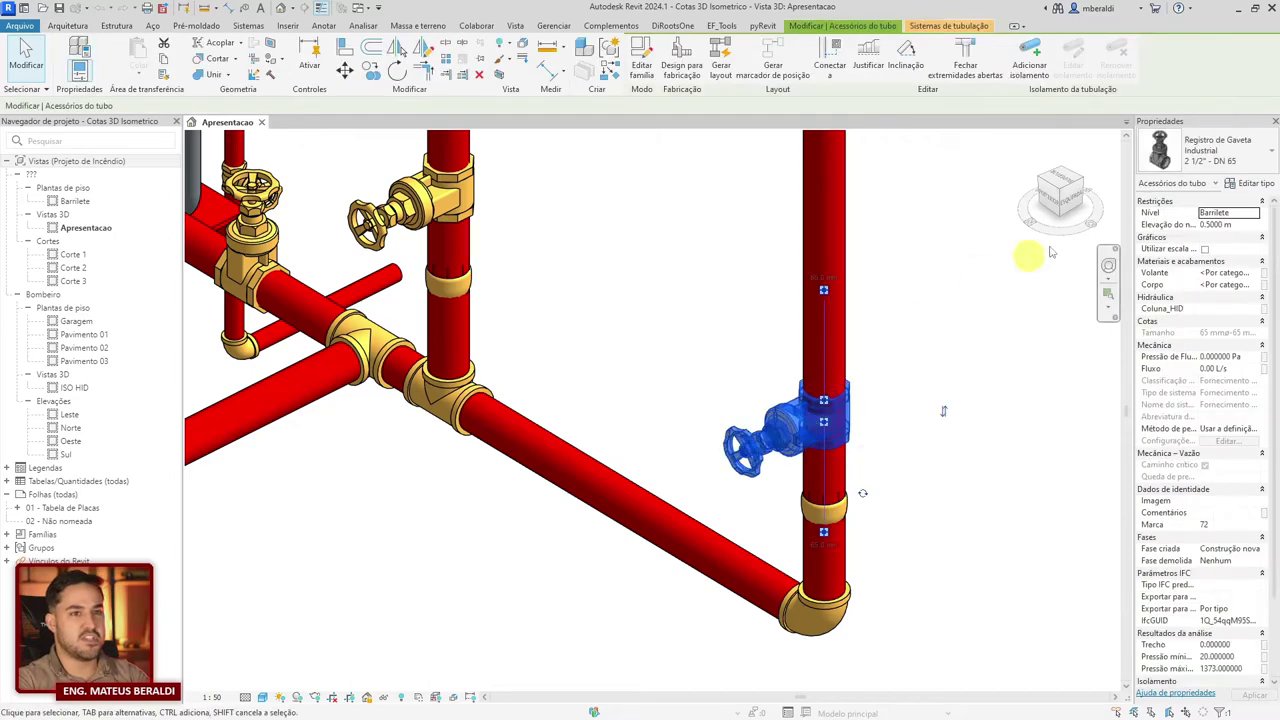
{"action": "left_click", "coordinate": [1214, 184]}
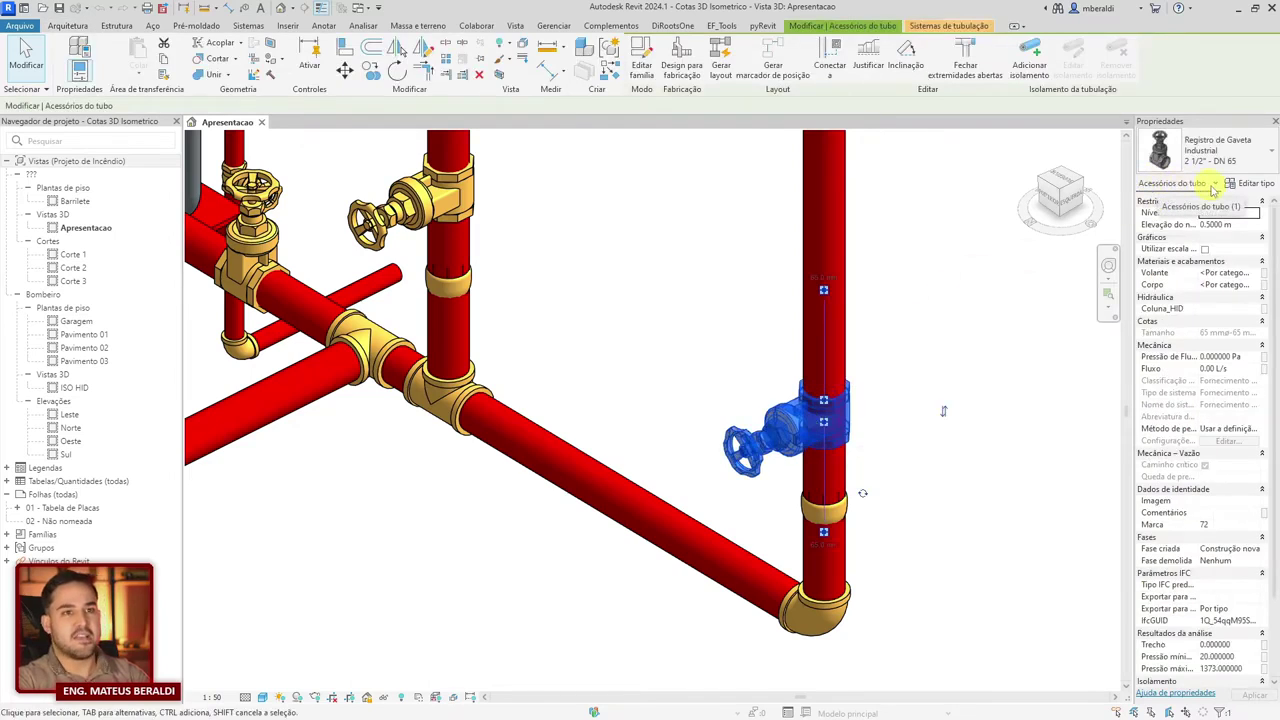
{"action": "left_click", "coordinate": [1200, 206]}
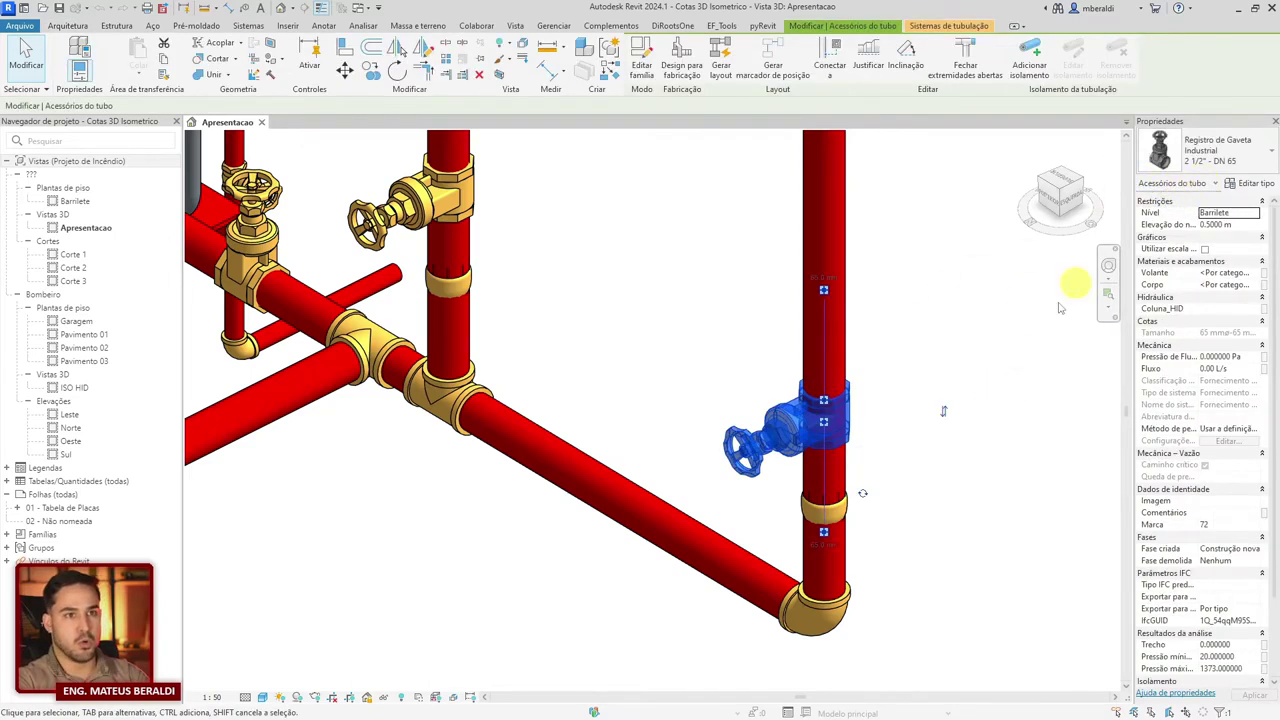
{"action": "left_click", "coordinate": [818, 608]}
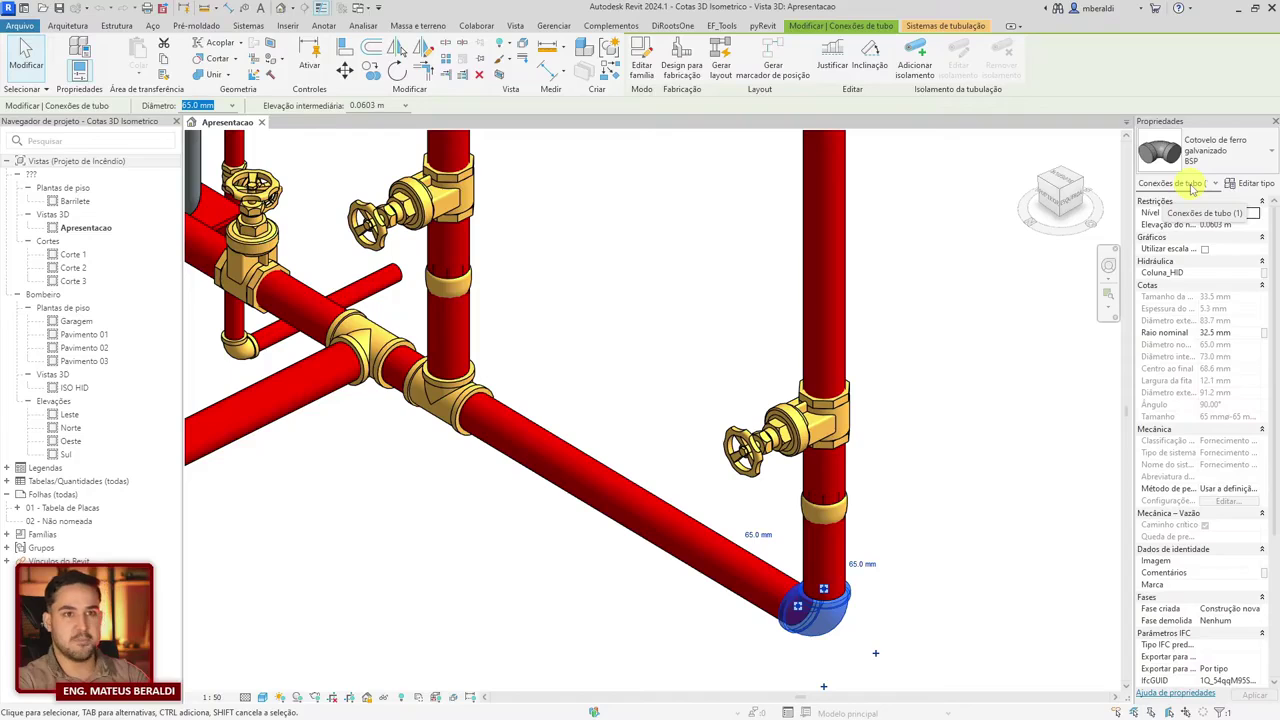
{"action": "left_click", "coordinate": [1004, 390]}
{"action": "scroll", "coordinate": [930, 346], "scroll_direction": "down", "scroll_amount": 6}
{"action": "middle_click_drag", "start_coordinate": [914, 438], "coordinate": [869, 435]}
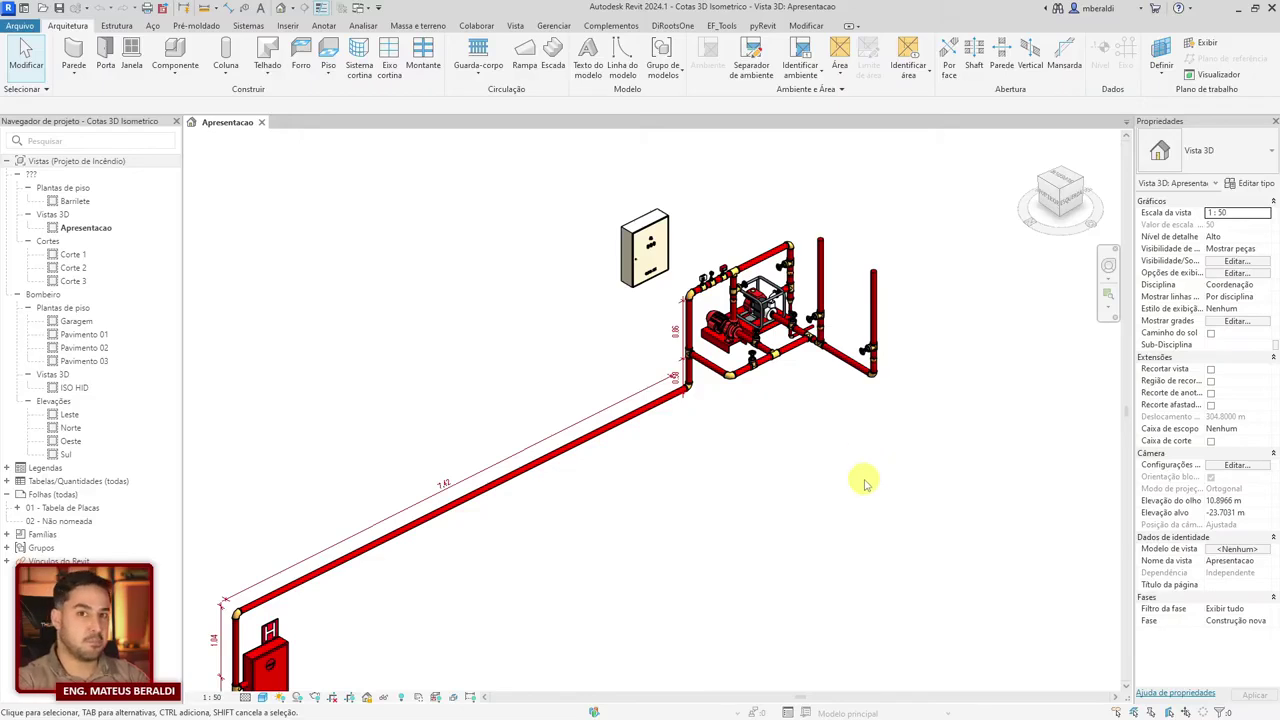
{"action": "middle_click_drag", "start_coordinate": [871, 486], "coordinate": [840, 530]}
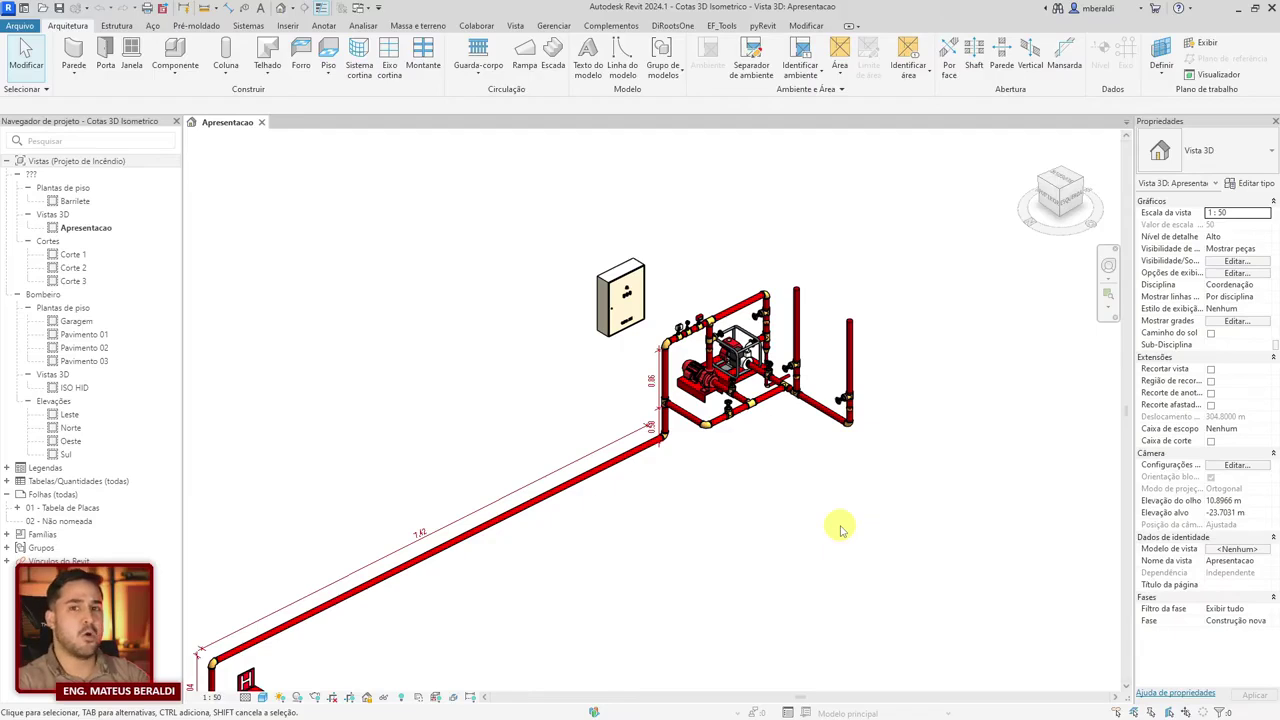
{"action": "scroll", "coordinate": [868, 275], "scroll_direction": "up", "scroll_amount": 2}
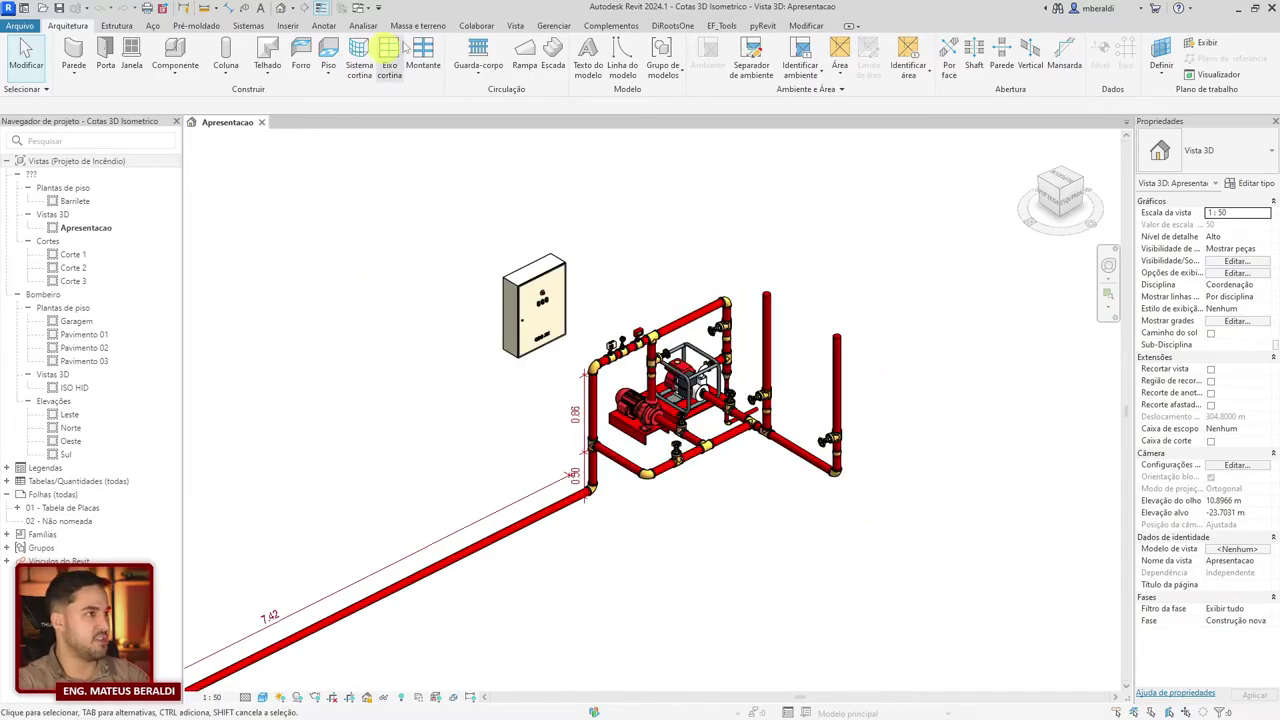
Step: In the shared parameters file, create the parameter group NOVOS PARAMETROS and rename it TUBOS
{"action": "left_click", "coordinate": [553, 26]}
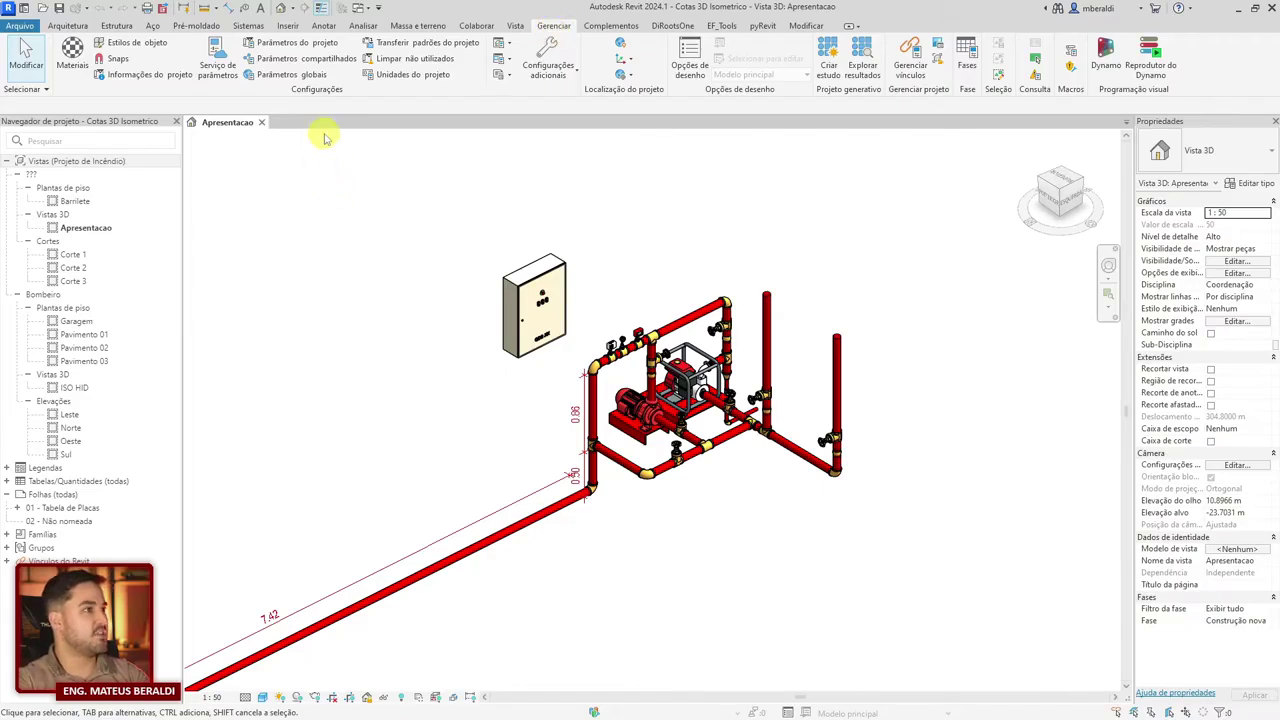
{"action": "left_click", "coordinate": [322, 62]}
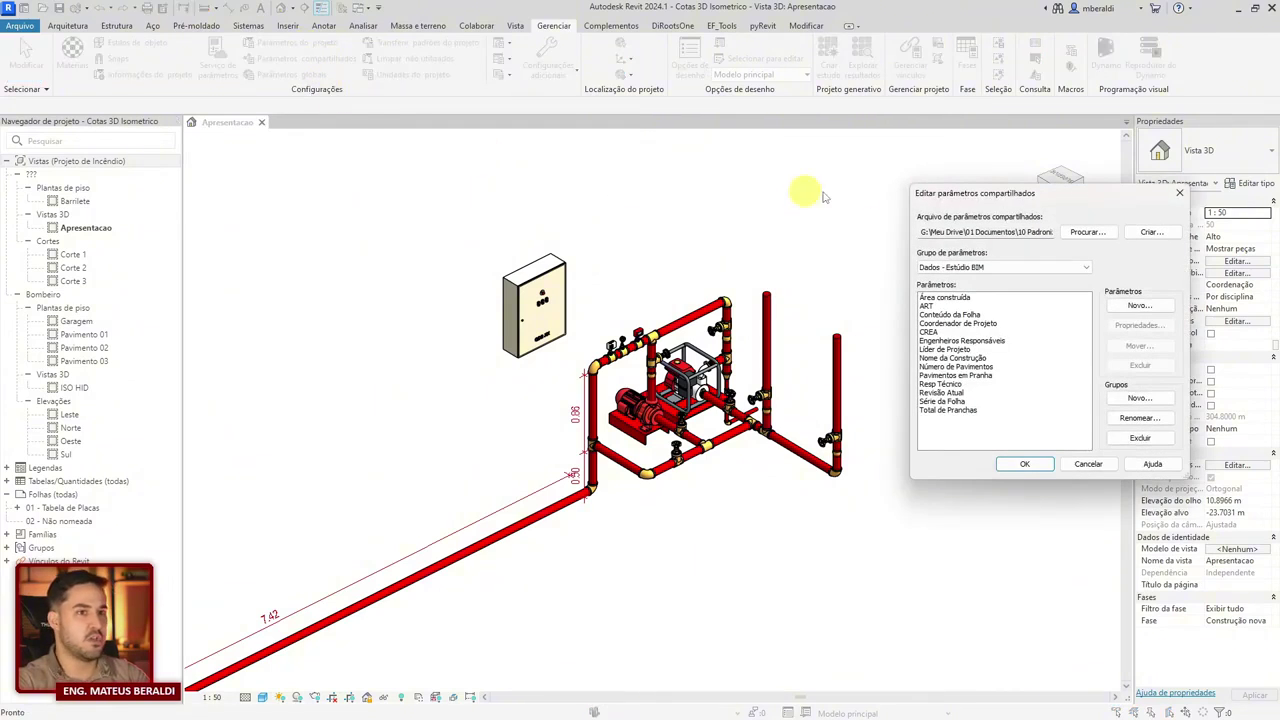
{"action": "left_click_drag", "start_coordinate": [971, 189], "coordinate": [905, 210]}
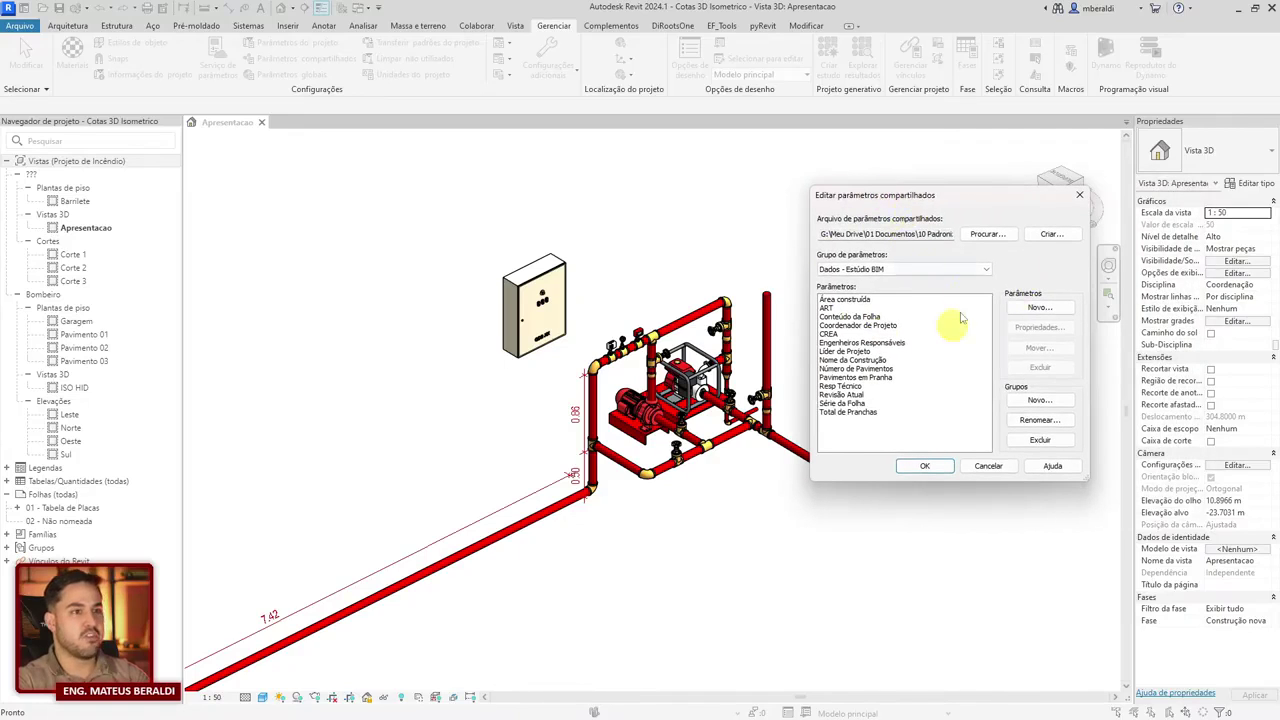
{"action": "left_click", "coordinate": [1051, 240]}
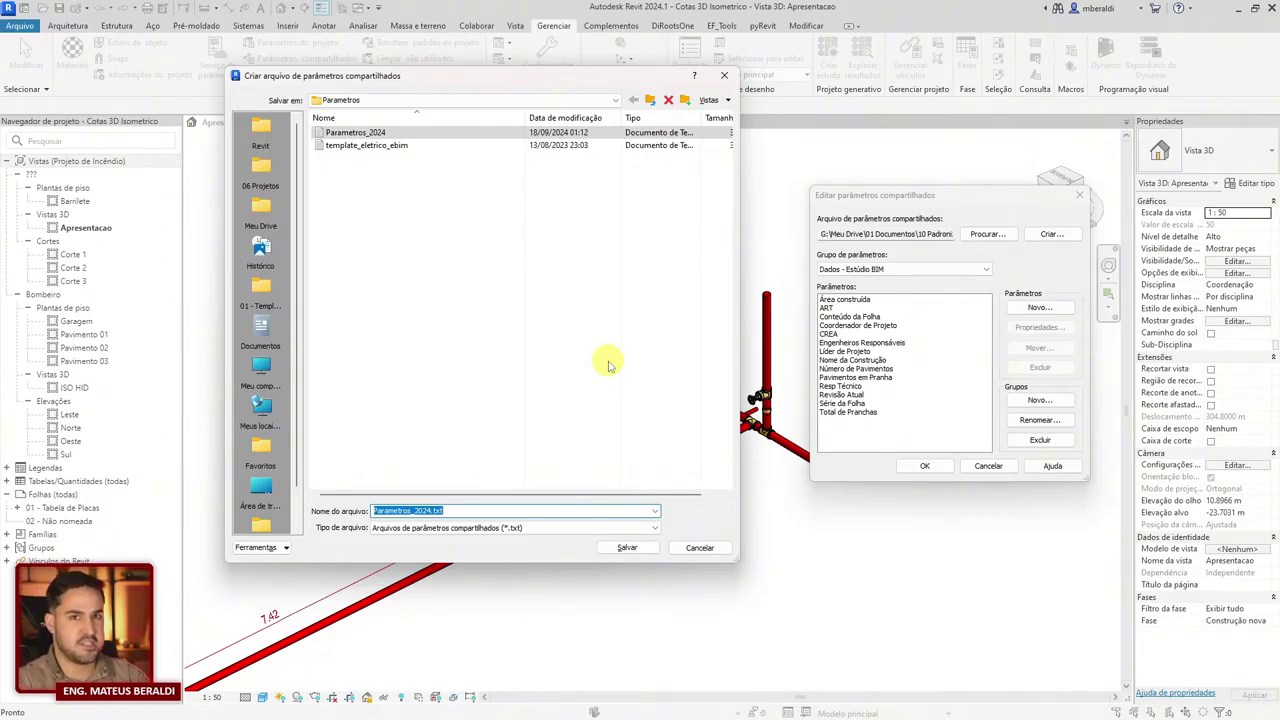
{"action": "key", "text": "Escape"}
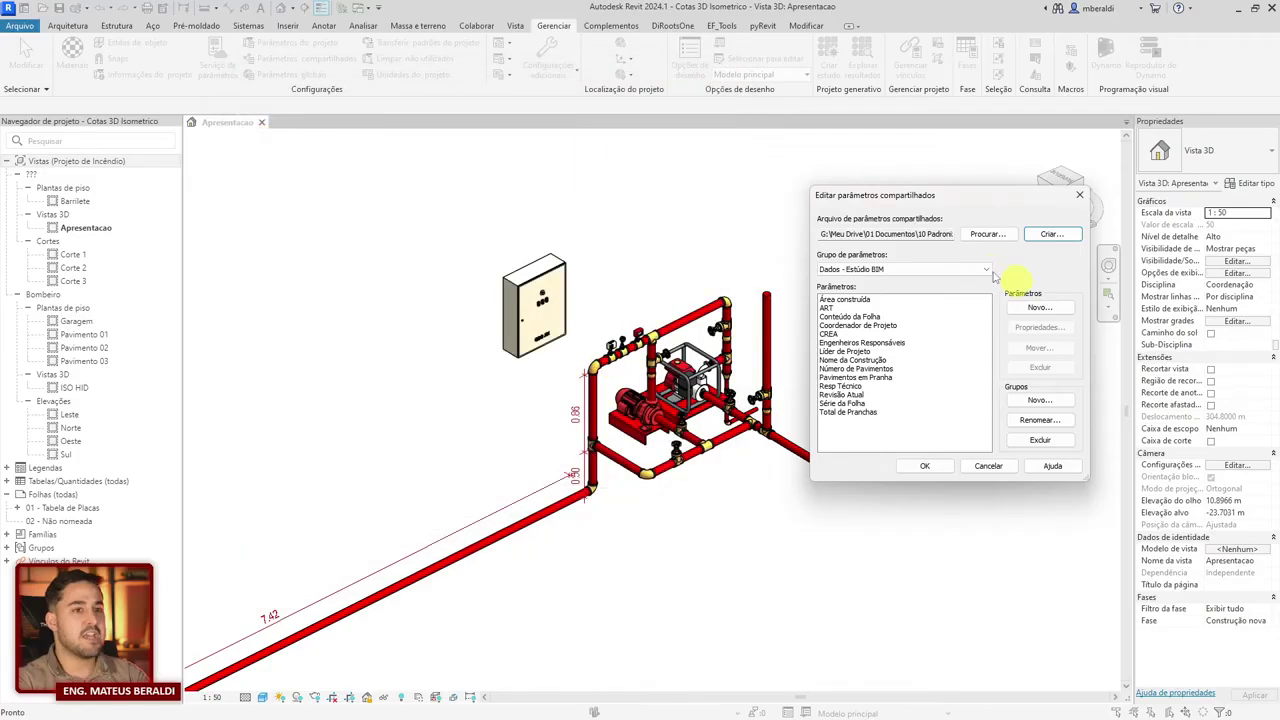
{"action": "left_click", "coordinate": [1041, 402]}
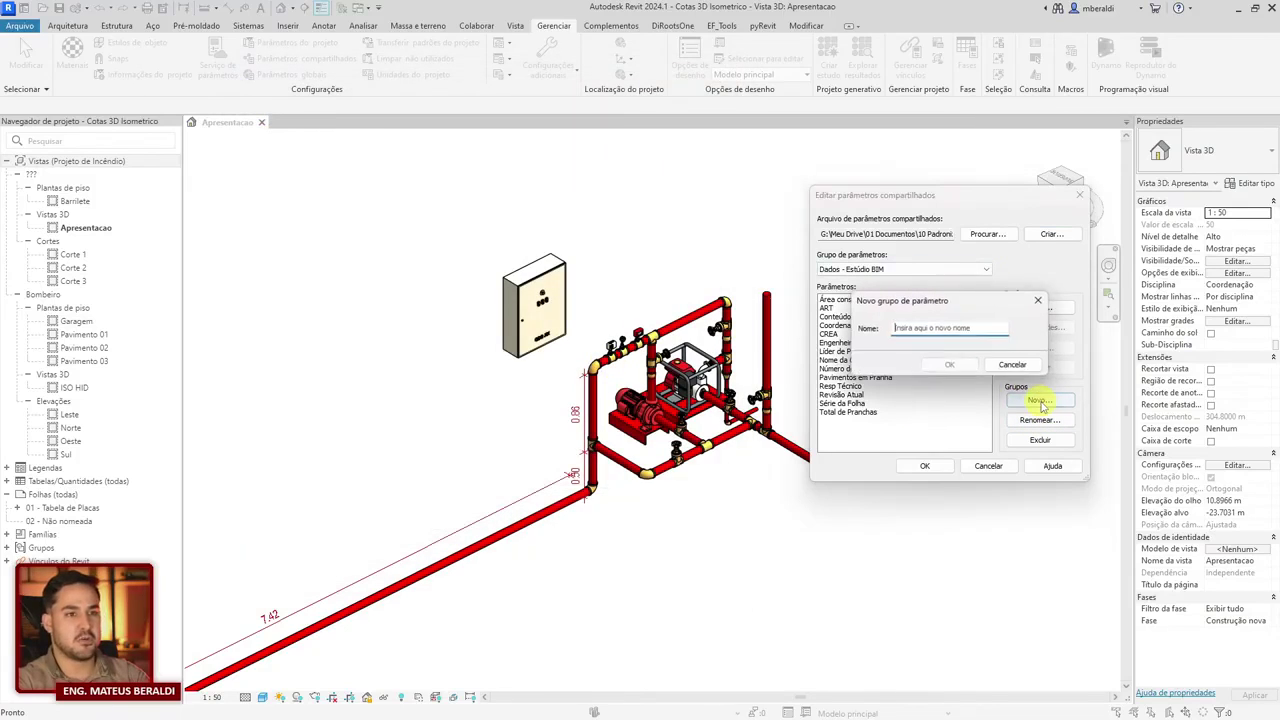
{"action": "type", "text": "NOVOS PARAMETROS"}
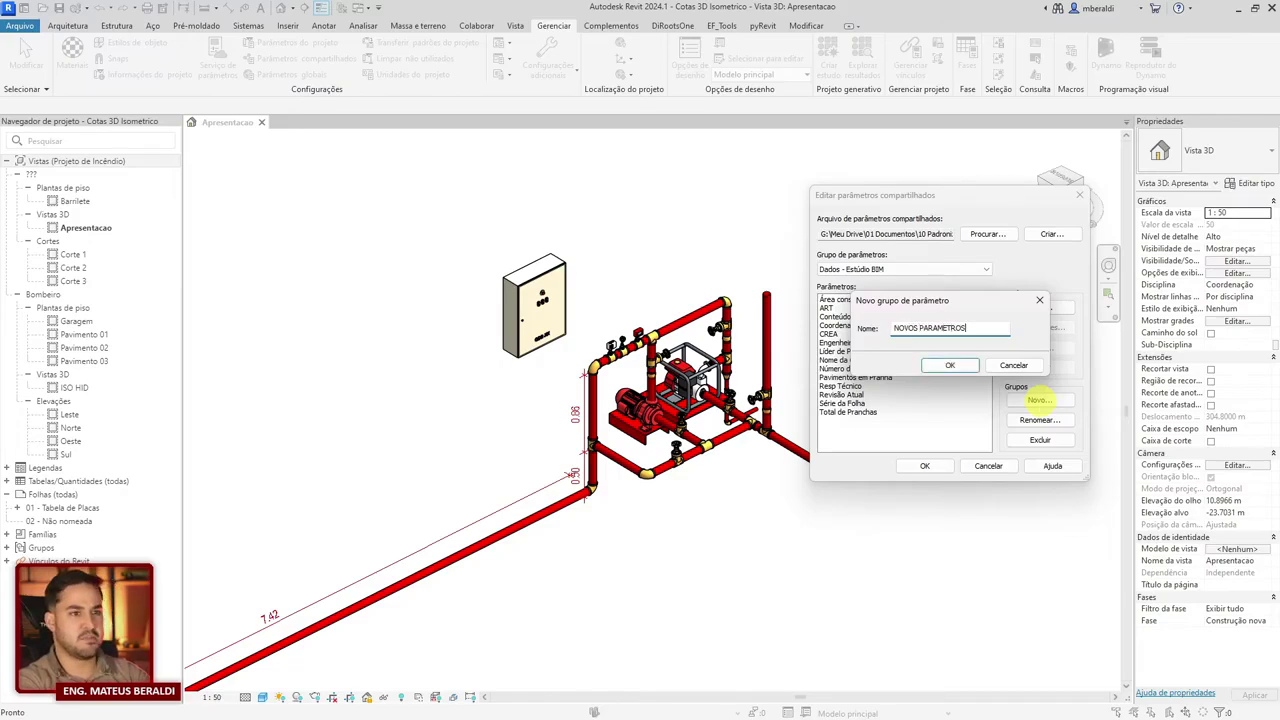
{"action": "key", "text": "Return"}
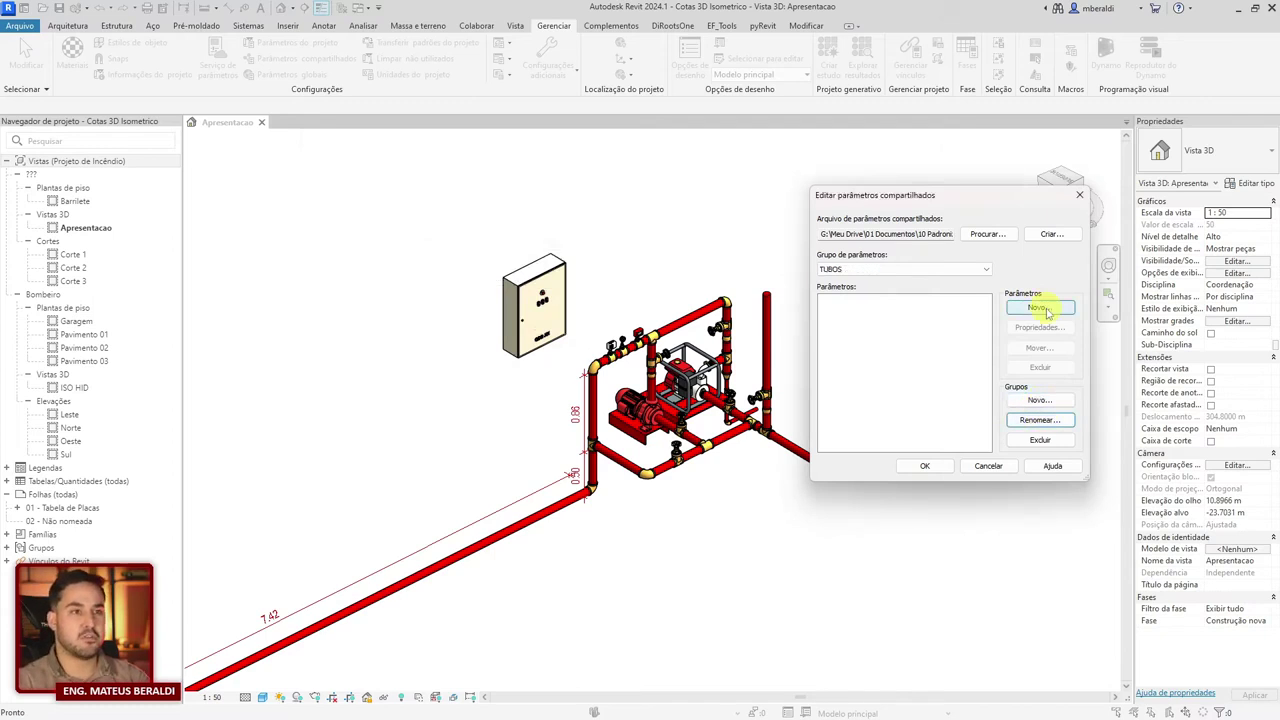
Step: Add a shared parameter named ID EQUIPAMENTO with data type Número inteiro to the TUBOS group and save the shared parameter changes
{"action": "left_click", "coordinate": [1044, 309]}
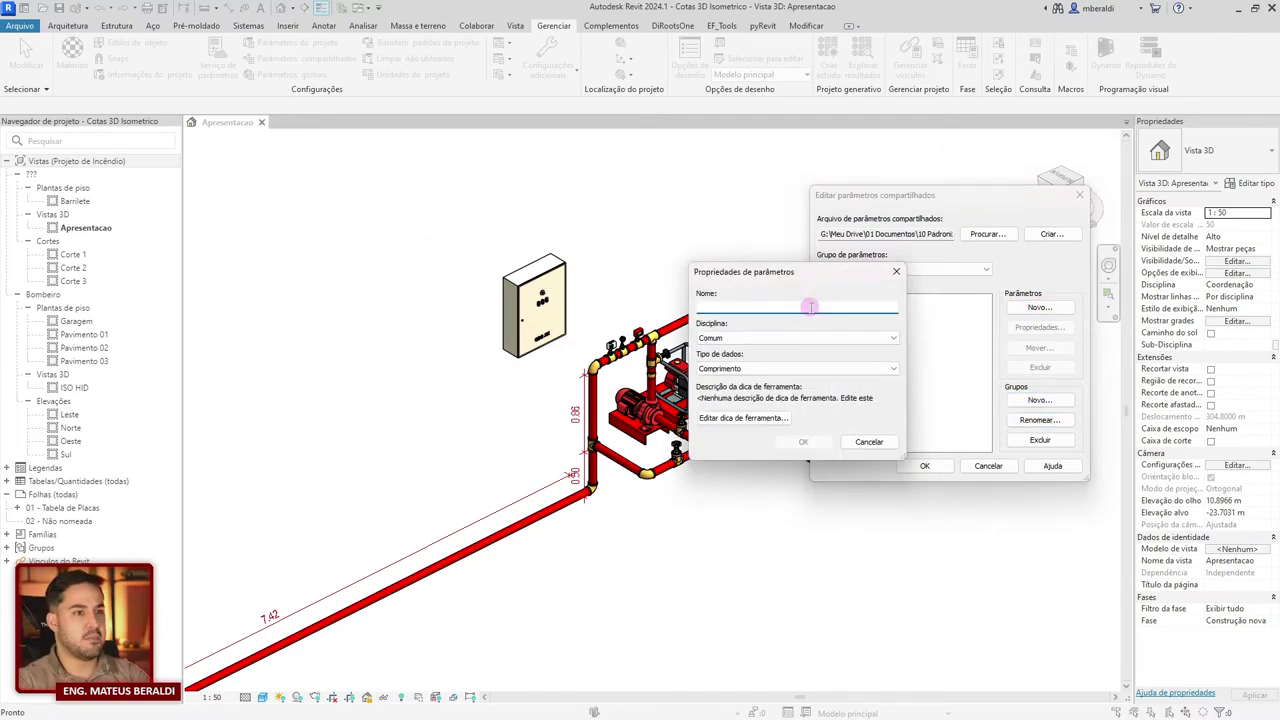
{"action": "type", "text": "ID EQUIPAMENTO"}
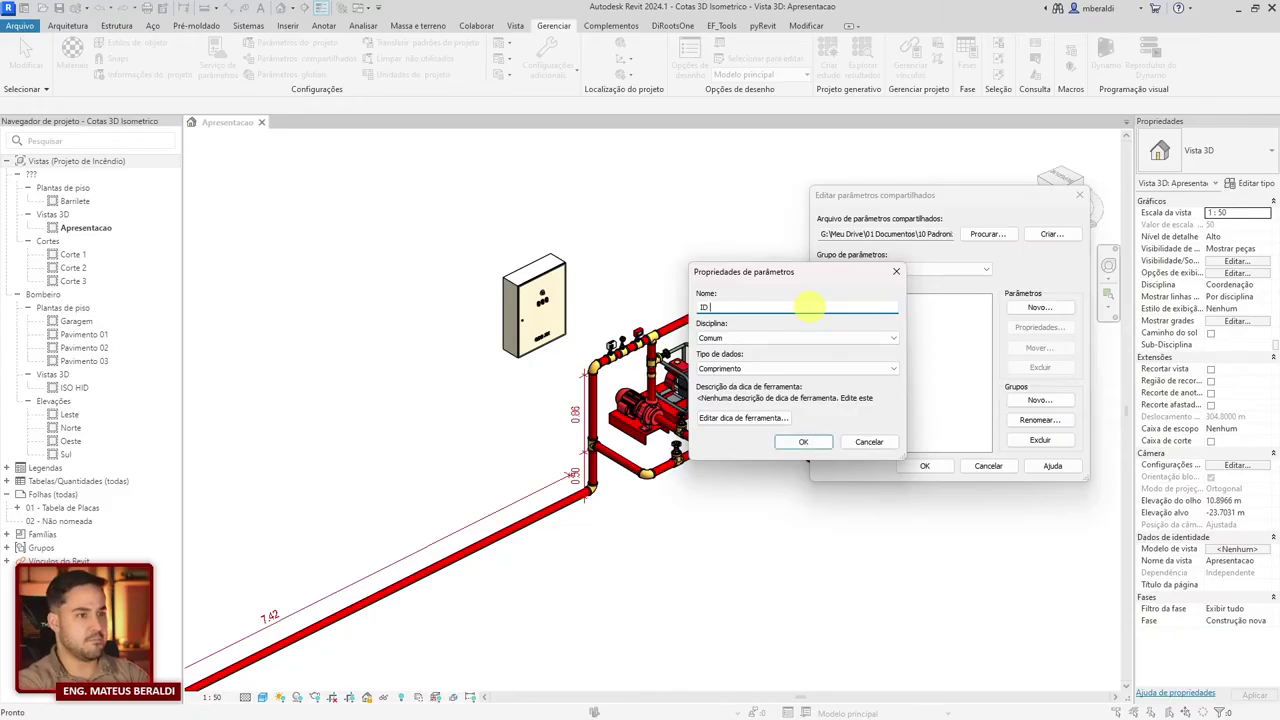
{"action": "left_click", "coordinate": [716, 369]}
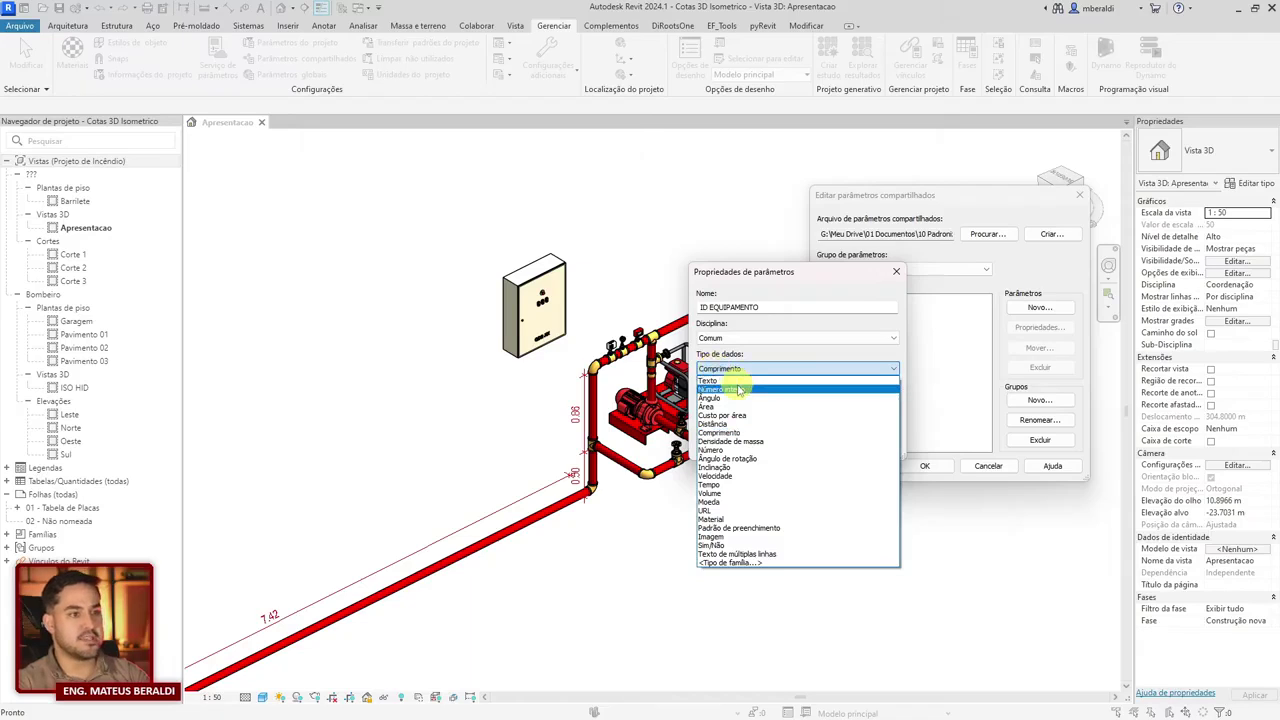
{"action": "left_click", "coordinate": [738, 390]}
{"action": "key", "text": "Return"}
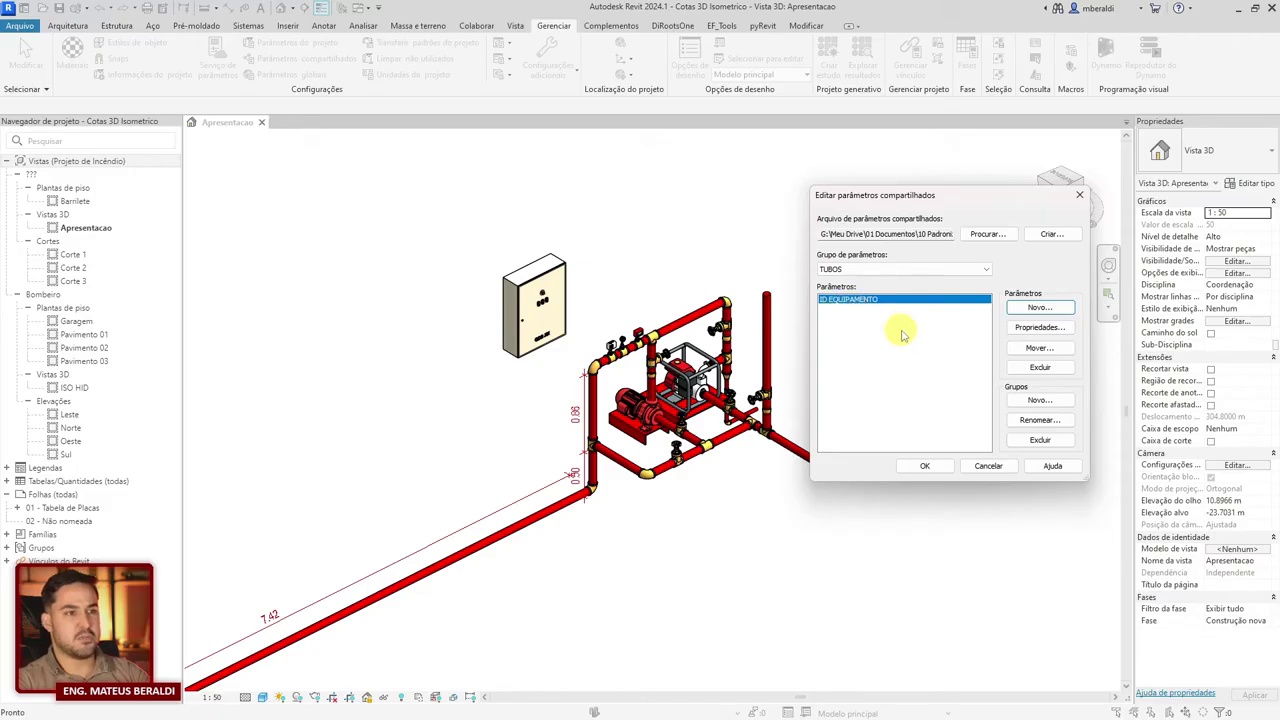
{"action": "left_click", "coordinate": [922, 465]}
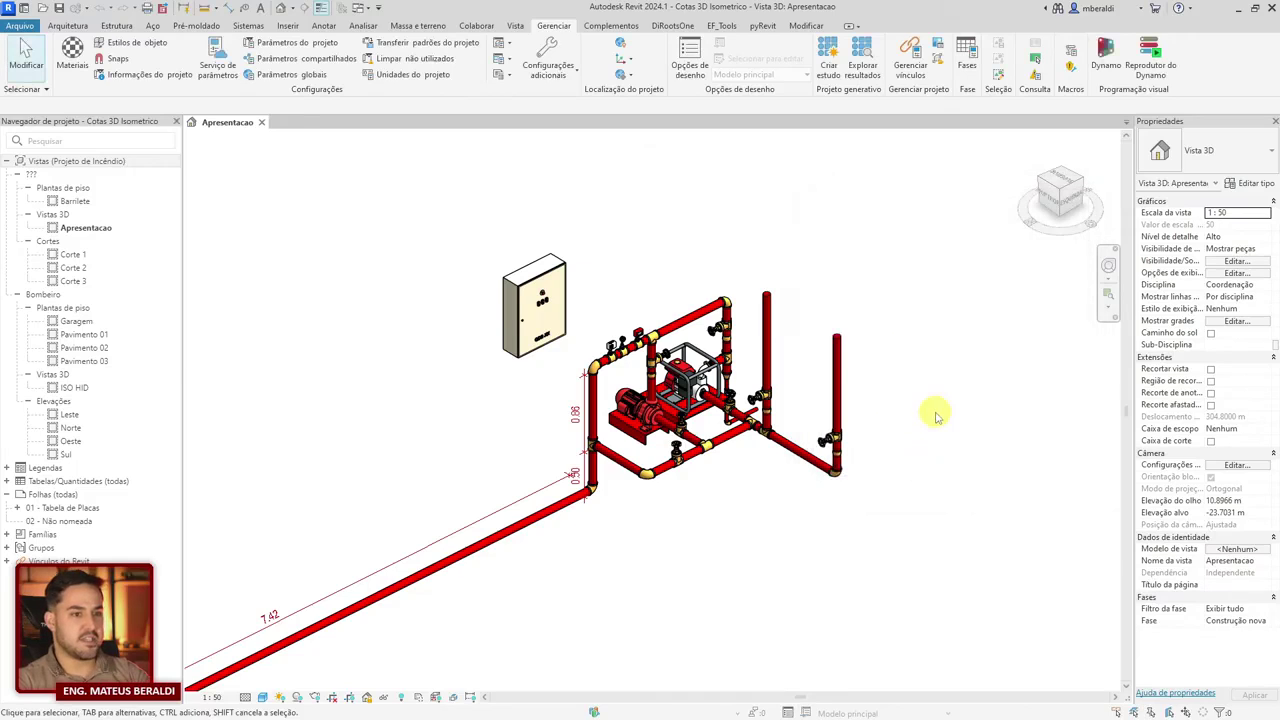
Step: Start a new project parameter based on the shared parameter ID EQUIPAMENTO from the TUBOS group
{"action": "left_click", "coordinate": [314, 48]}
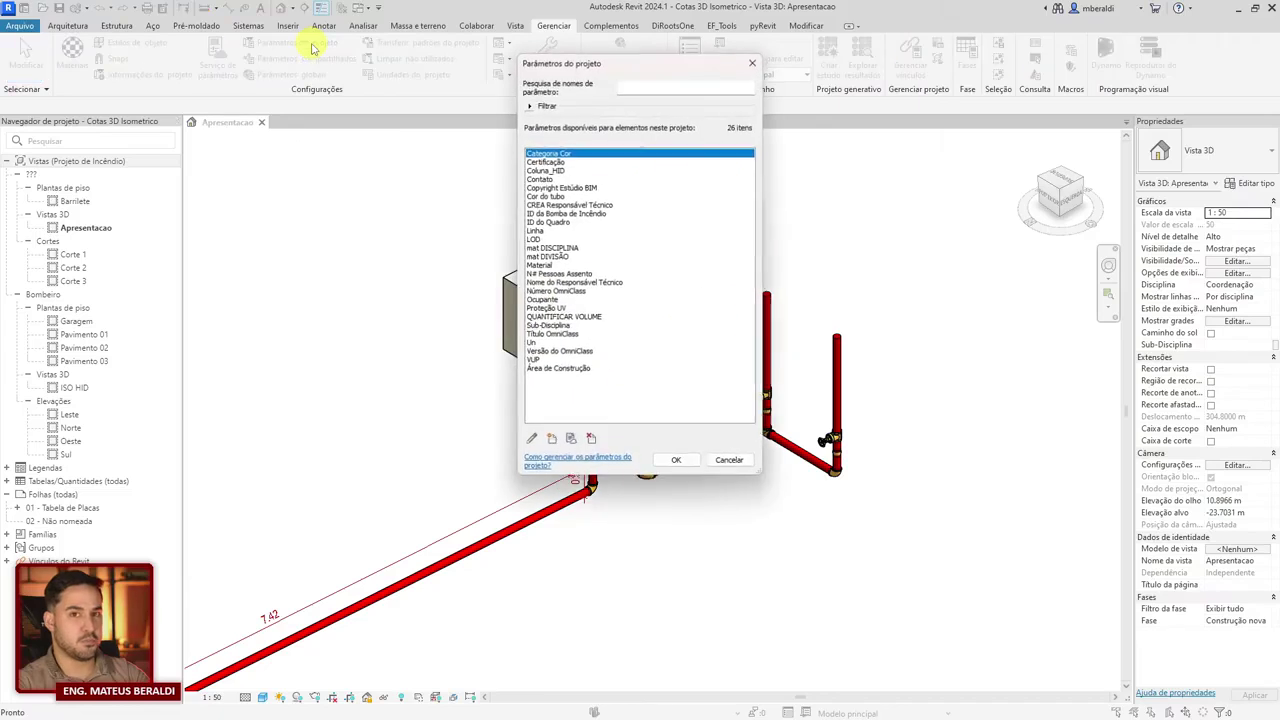
{"action": "left_click", "coordinate": [551, 441]}
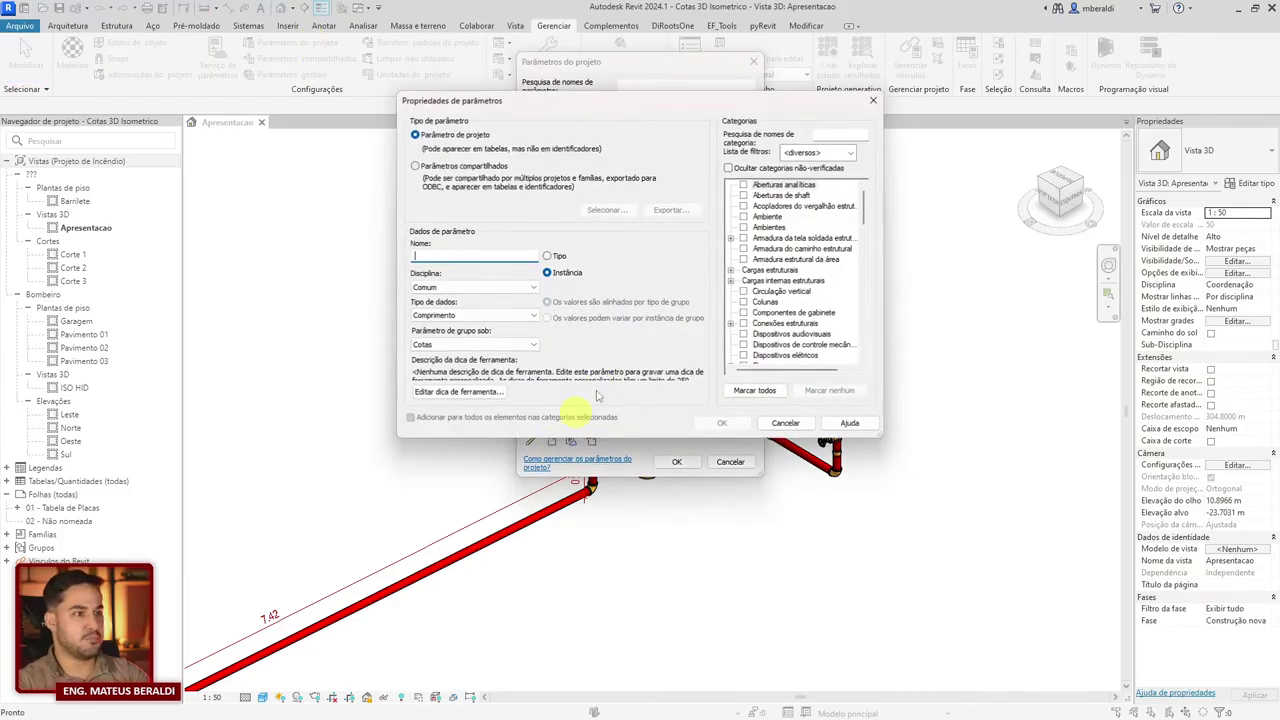
{"action": "left_click", "coordinate": [416, 165]}
{"action": "left_click", "coordinate": [605, 210]}
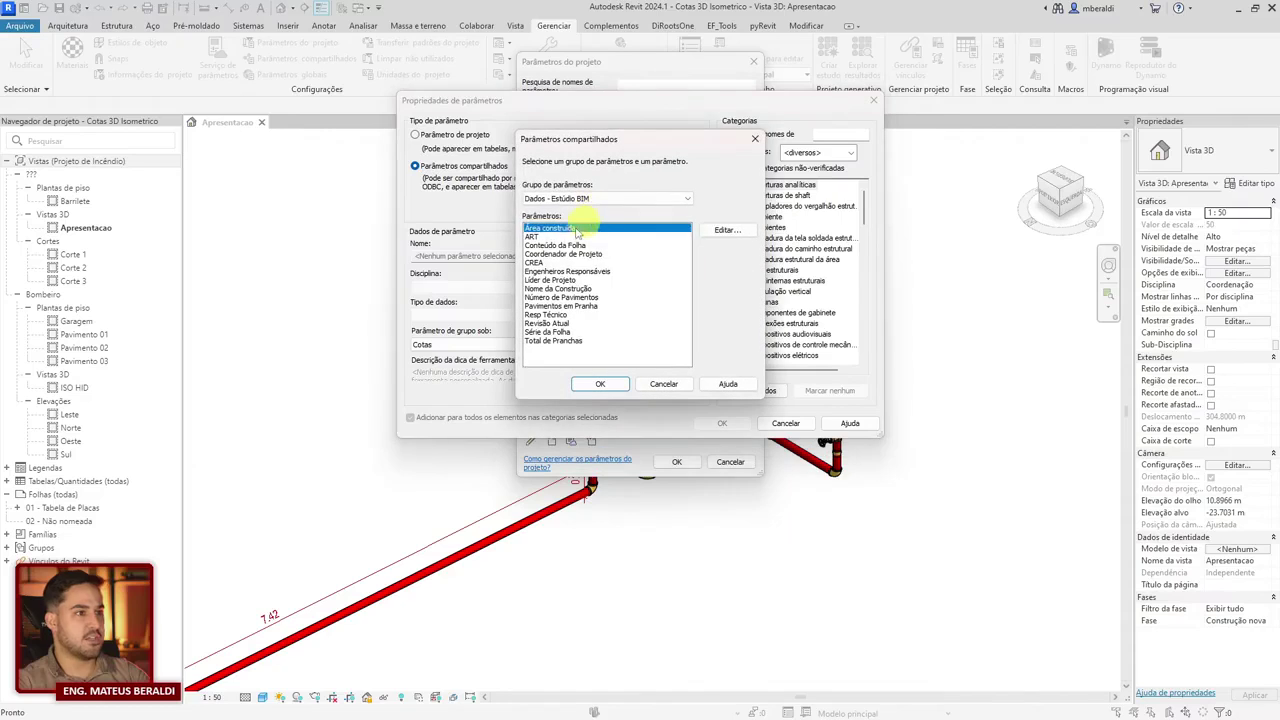
{"action": "left_click", "coordinate": [565, 199]}
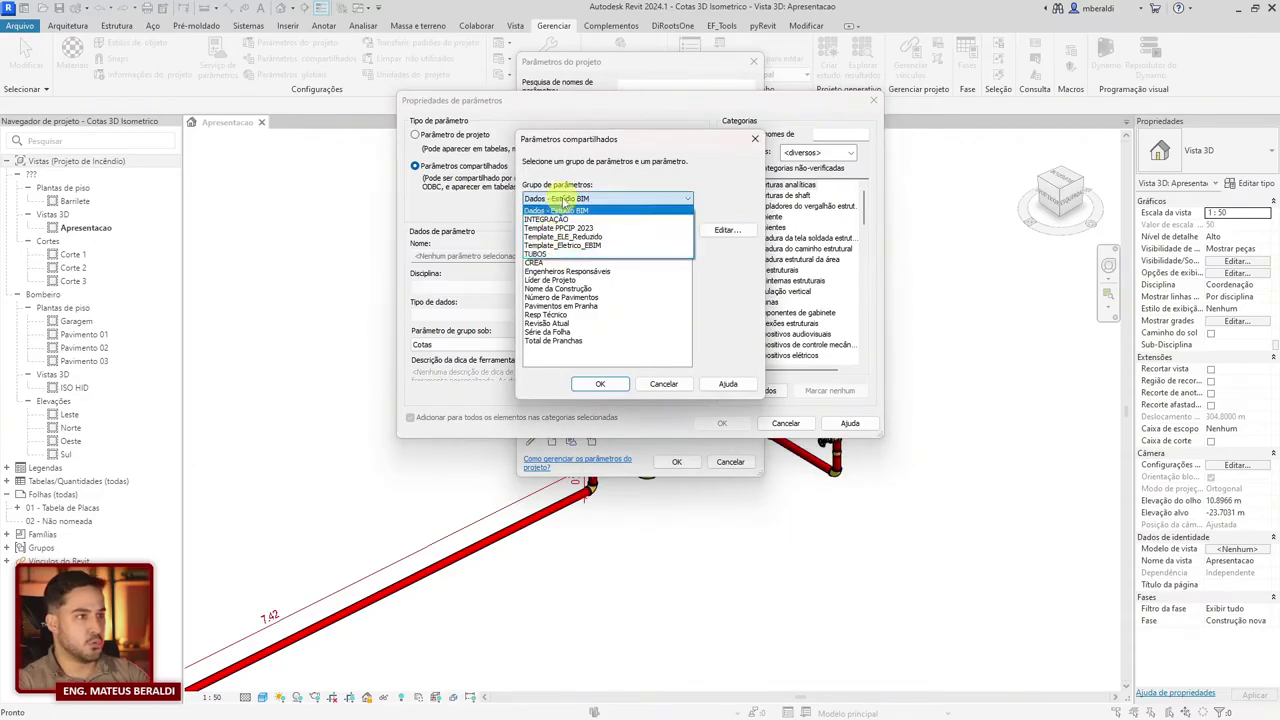
{"action": "left_click", "coordinate": [540, 254]}
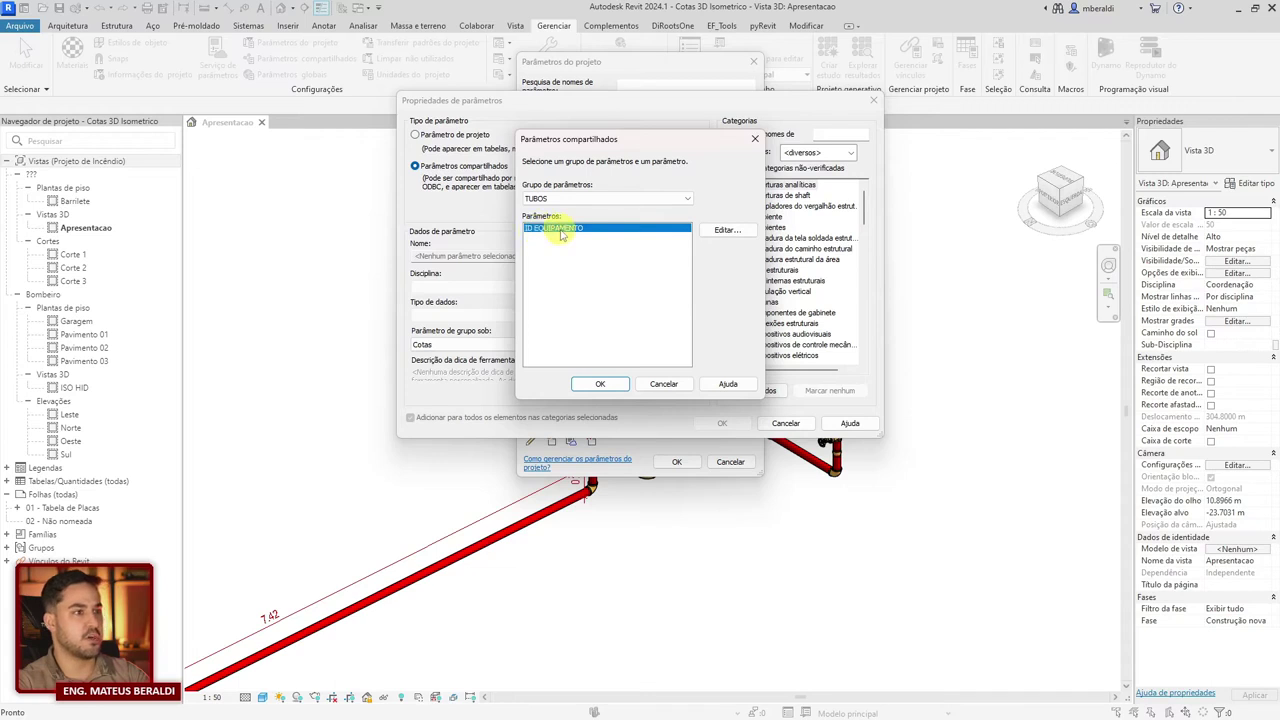
{"action": "left_click", "coordinate": [600, 384]}
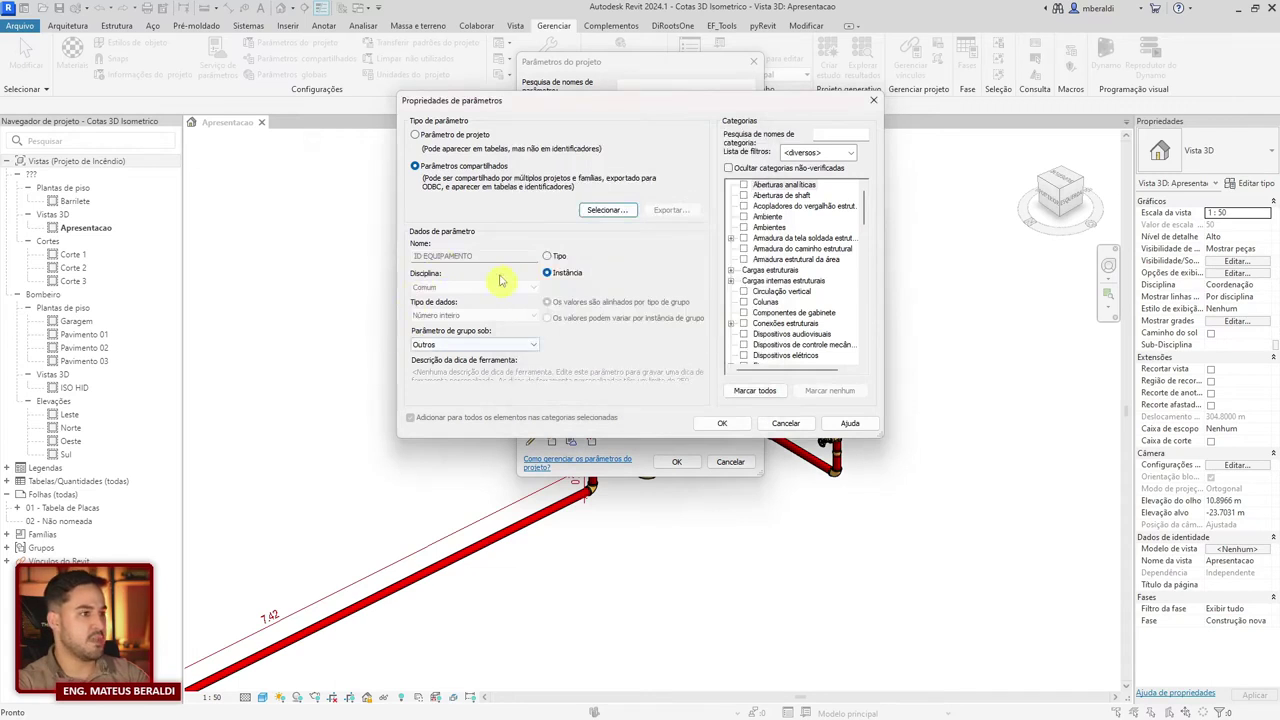
{"action": "left_click", "coordinate": [455, 345]}
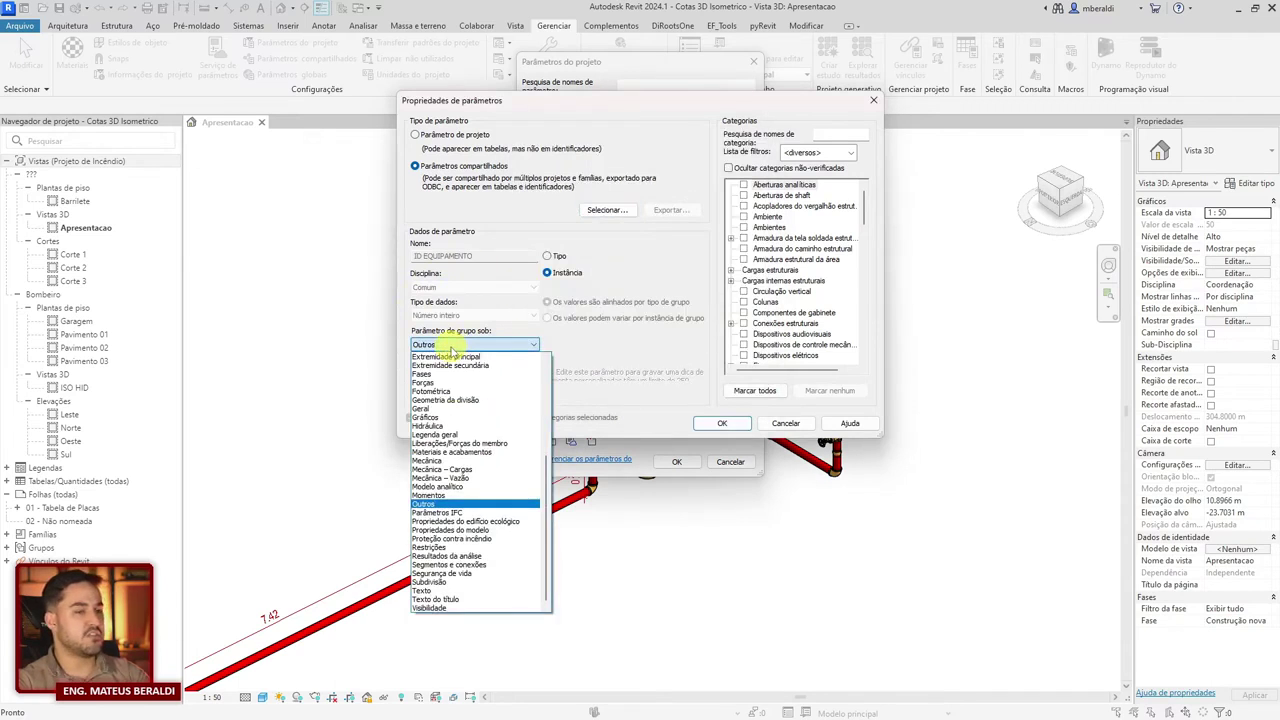
{"action": "left_click", "coordinate": [451, 346]}
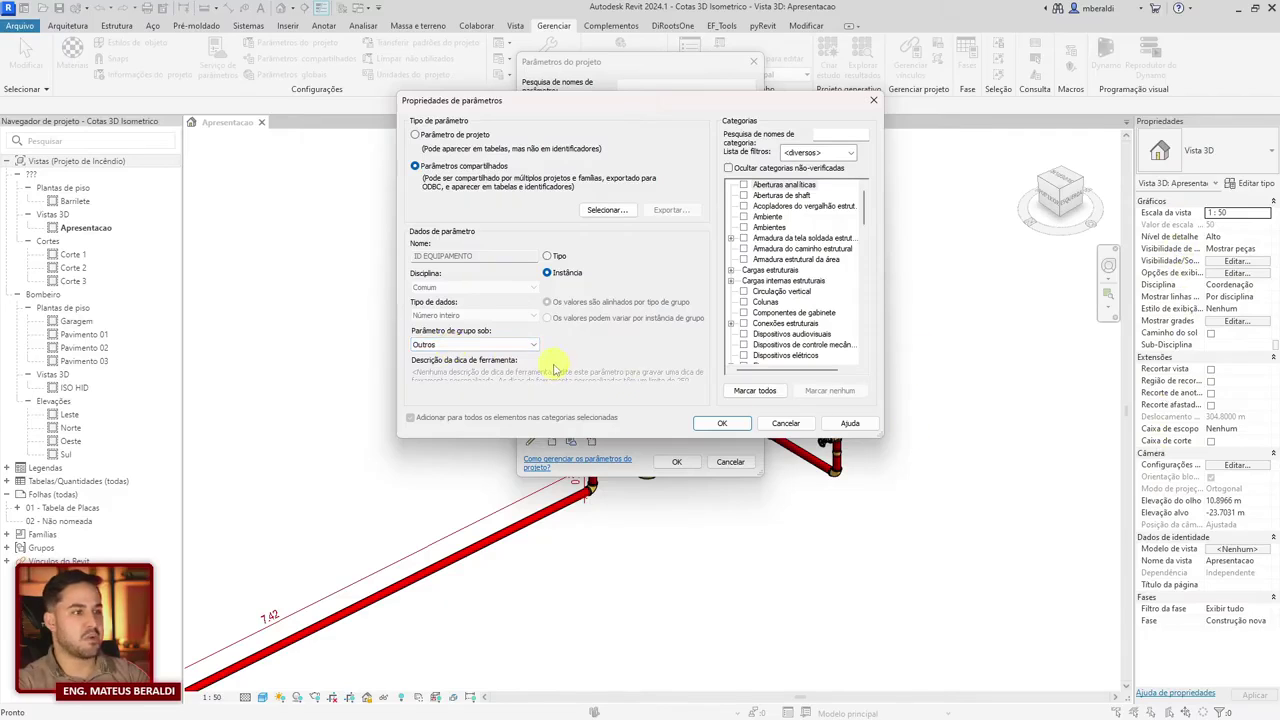
Step: Group the ID EQUIPAMENTO parameter under Dados de identidade and make it a type (Tipo) parameter
{"action": "left_click", "coordinate": [530, 344]}
{"action": "scroll", "coordinate": [544, 465], "scroll_direction": "up", "scroll_amount": 5}
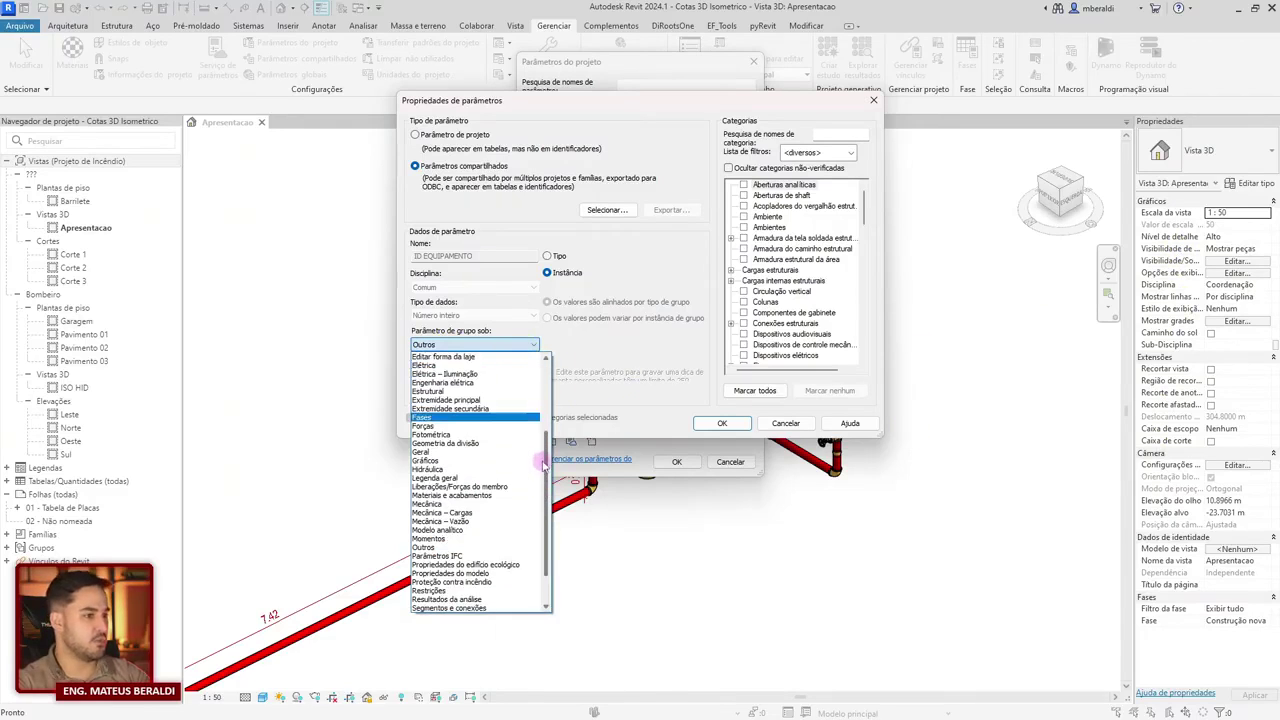
{"action": "scroll", "coordinate": [544, 465], "scroll_direction": "up", "scroll_amount": 5}
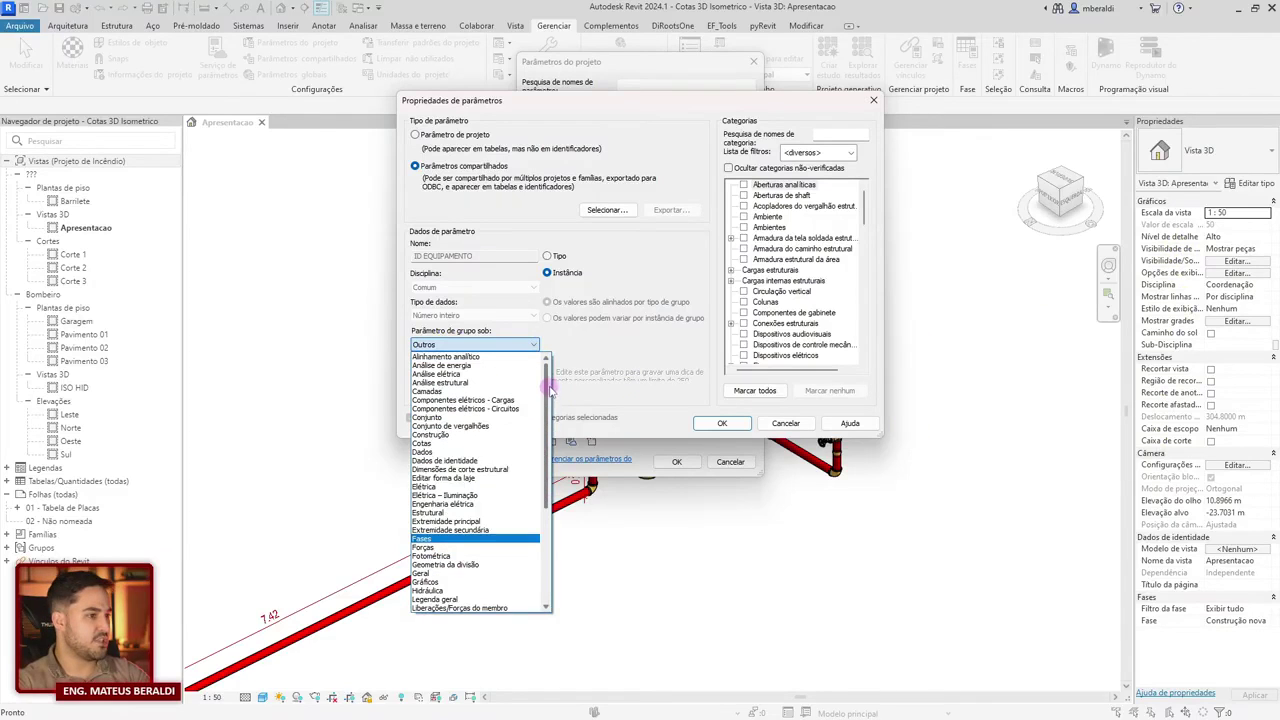
{"action": "left_click", "coordinate": [483, 461]}
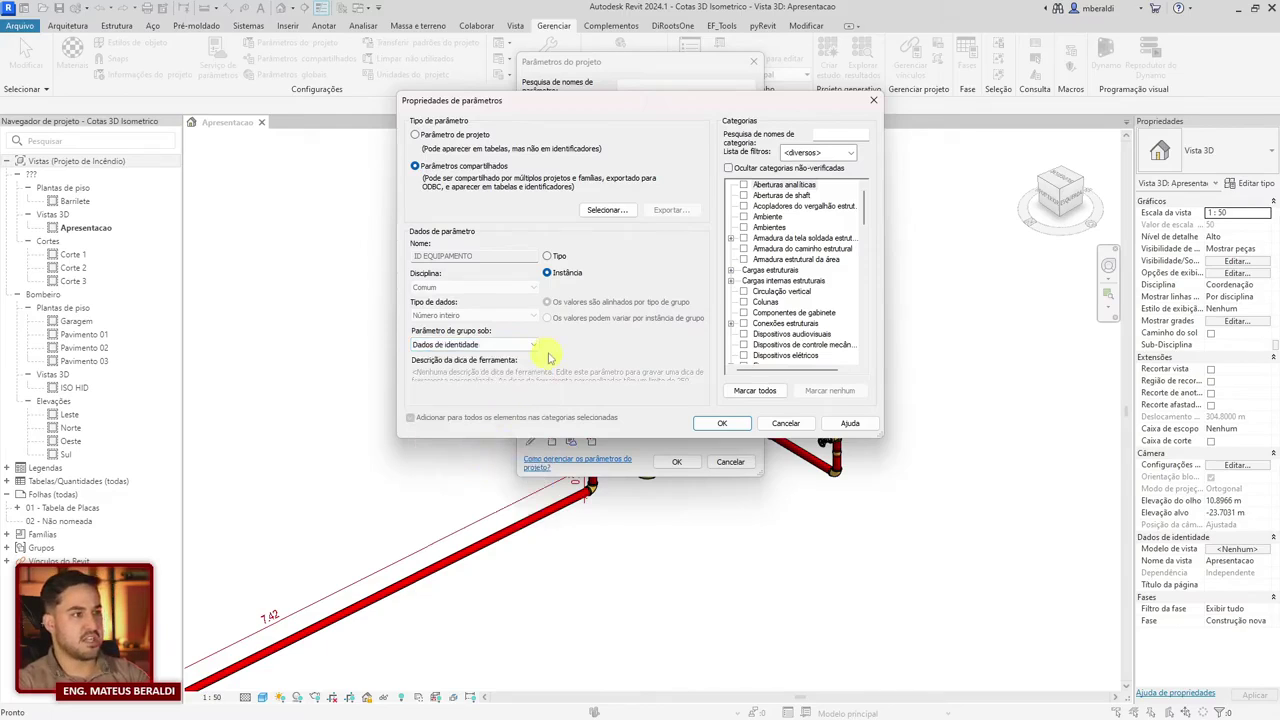
{"action": "left_click", "coordinate": [553, 257]}
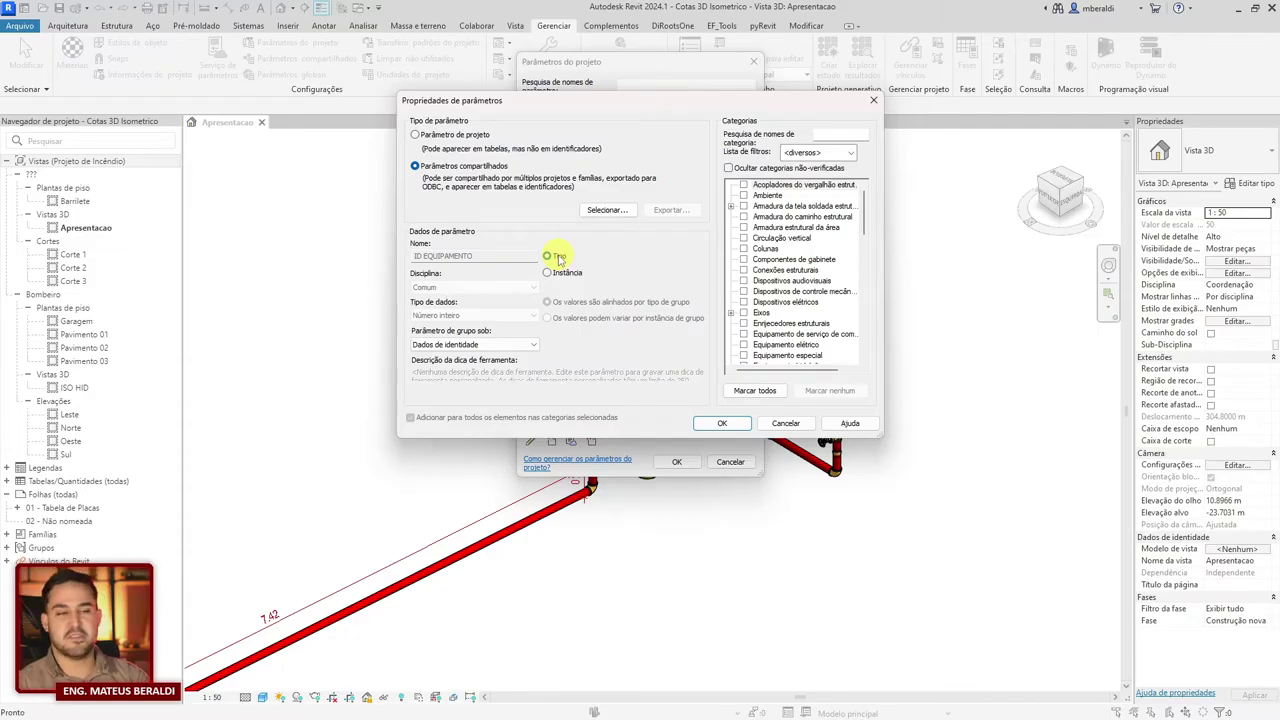
Step: Enlarge the parameter properties dialog and filter its category list to the Tubulação discipline only
{"action": "left_click_drag", "start_coordinate": [880, 436], "coordinate": [1030, 630]}
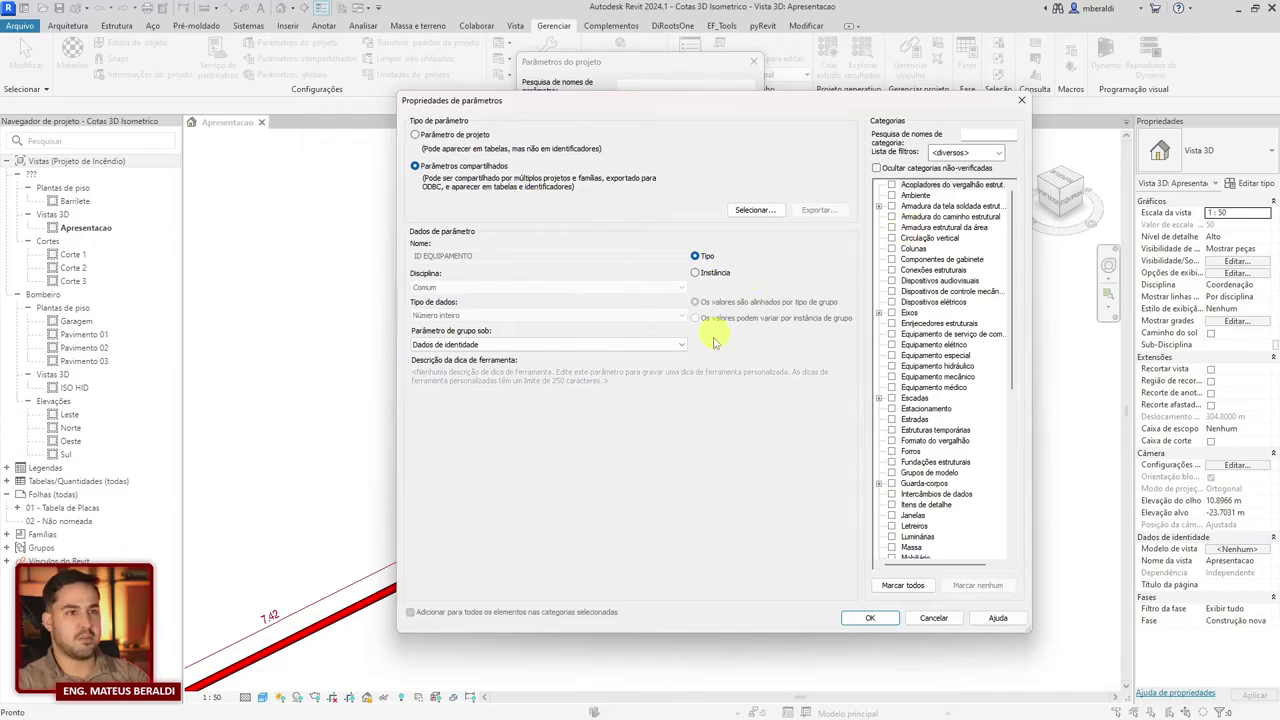
{"action": "left_click", "coordinate": [965, 152]}
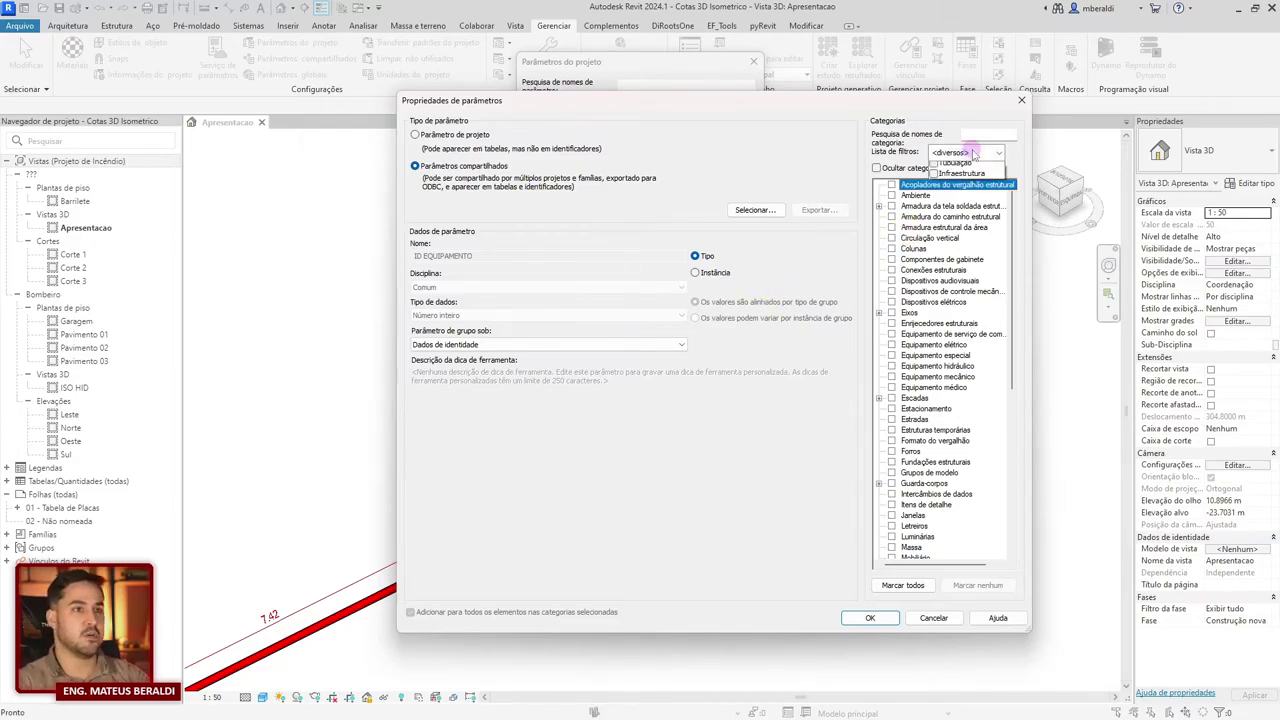
{"action": "left_click", "coordinate": [934, 169]}
{"action": "left_click", "coordinate": [934, 178]}
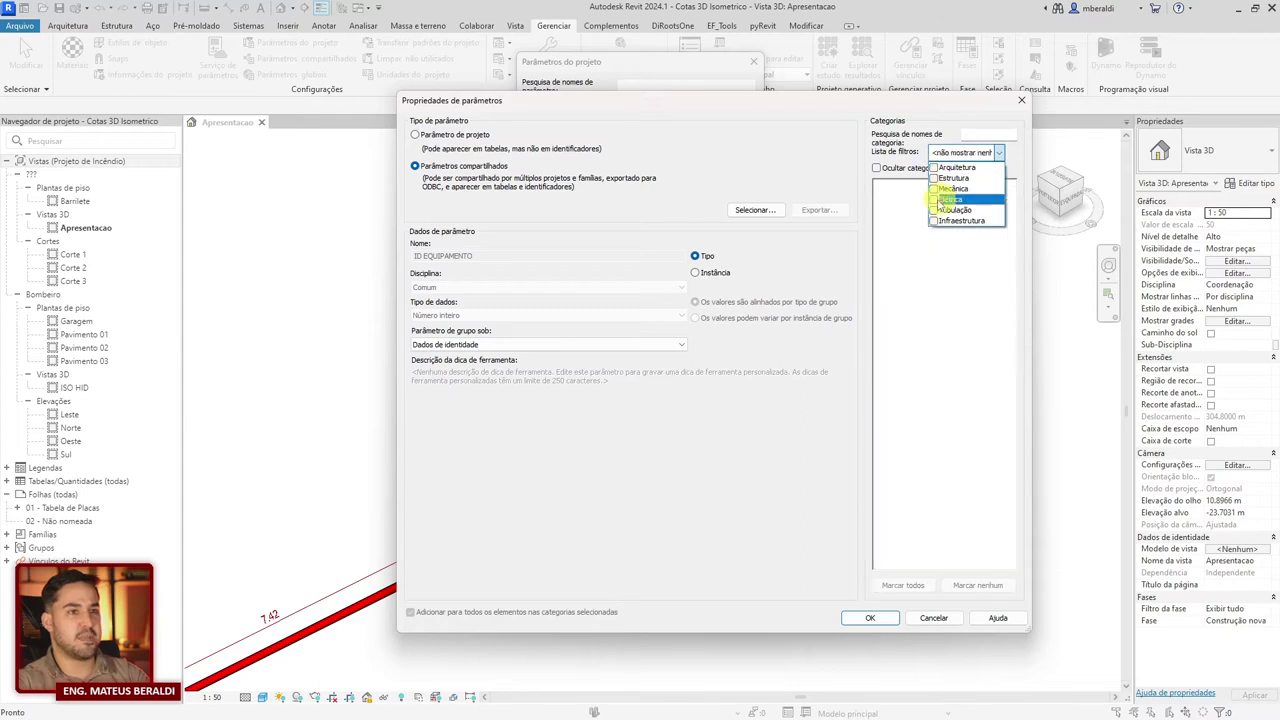
{"action": "left_click", "coordinate": [933, 211]}
{"action": "left_click", "coordinate": [783, 438]}
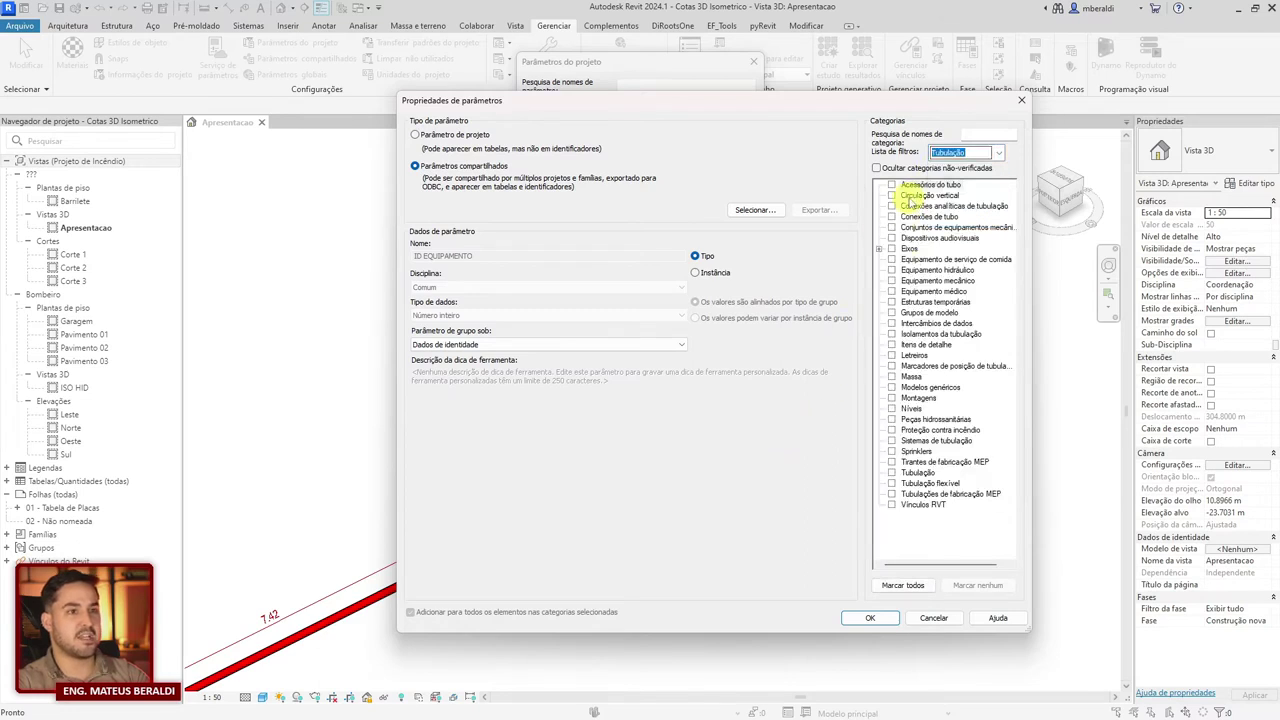
Step: Assign the parameter to Acessórios do tubo, Conexões de tubo, Equipamento hidráulico, Sprinklers and Peças hidrossanitárias, and confirm the project parameters
{"action": "left_click", "coordinate": [892, 185]}
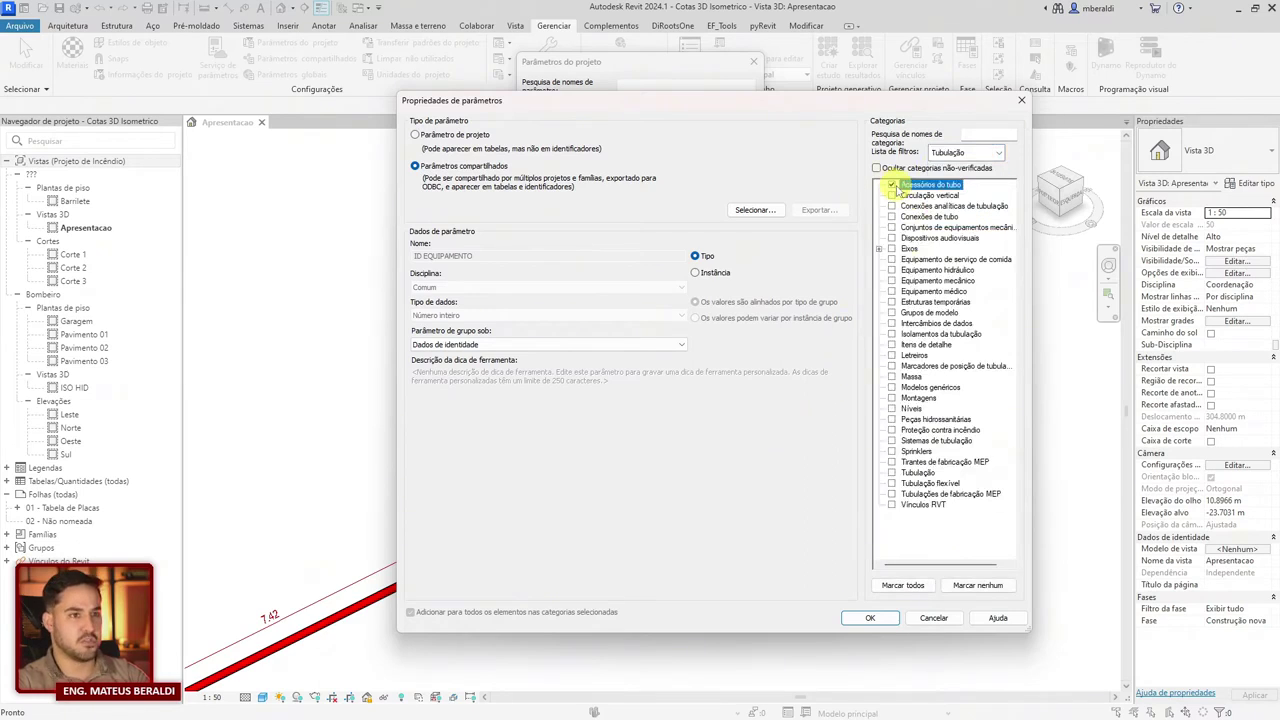
{"action": "left_click", "coordinate": [892, 216]}
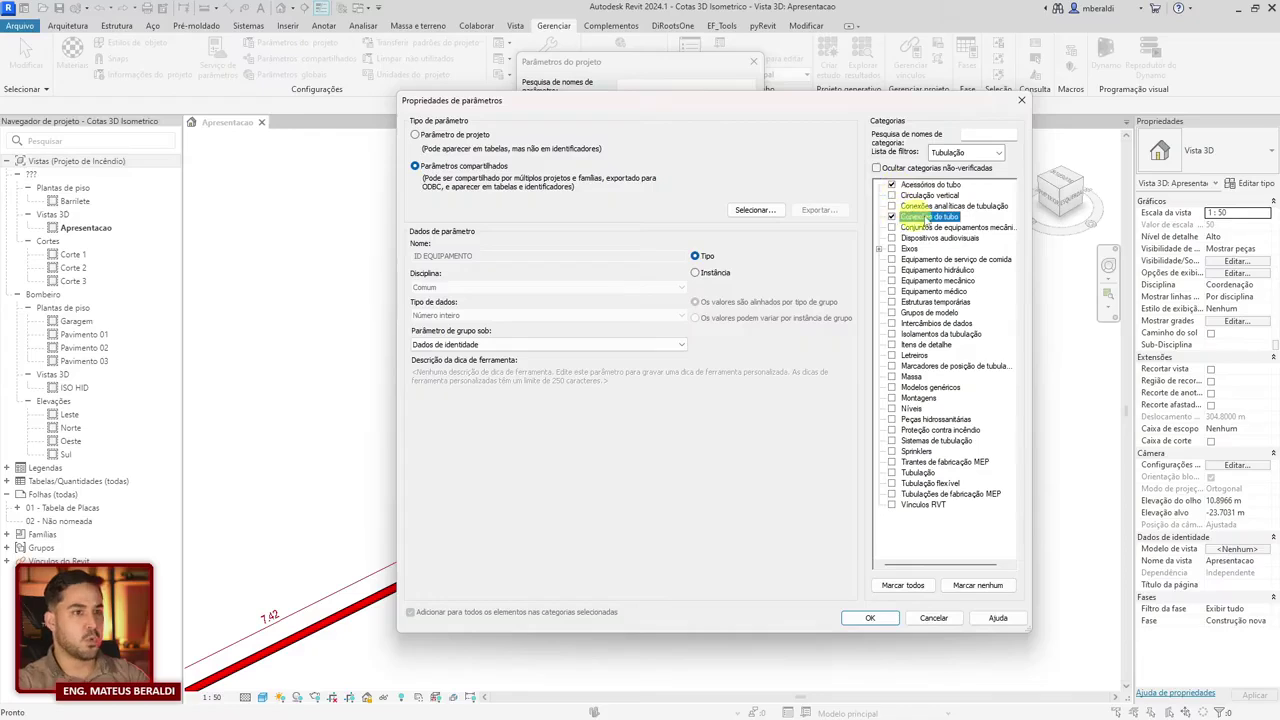
{"action": "left_click", "coordinate": [892, 270]}
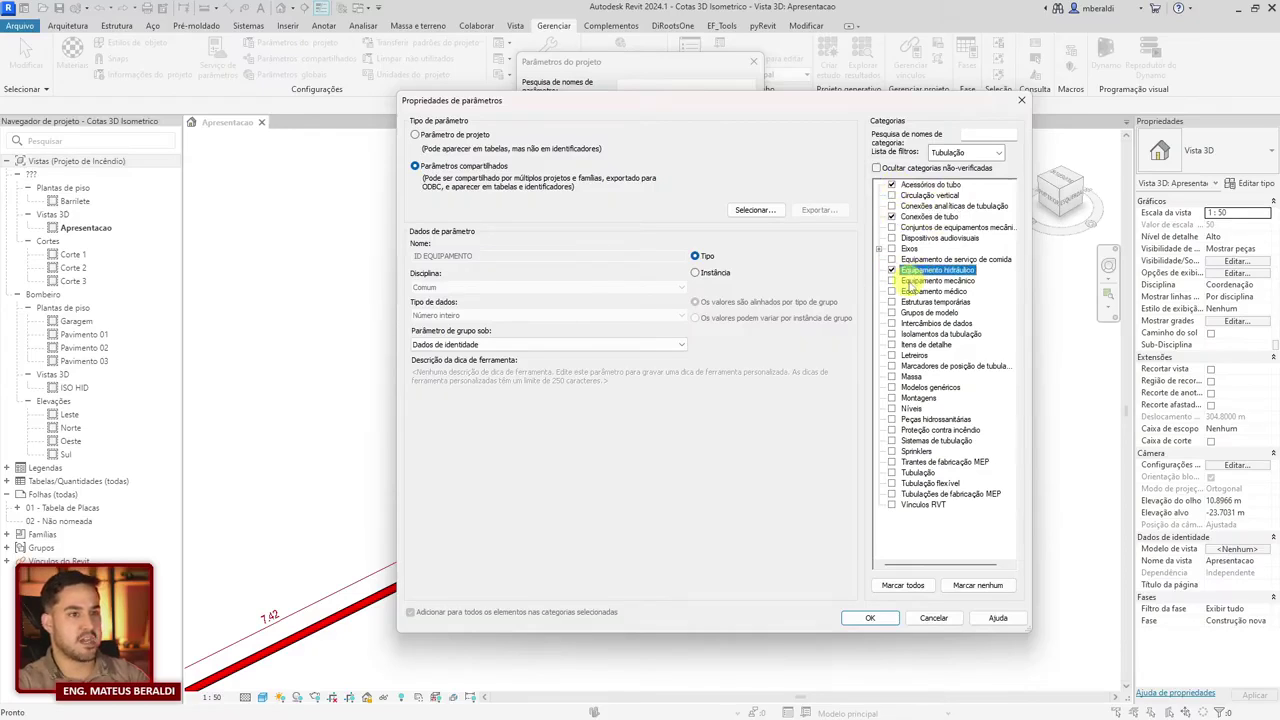
{"action": "left_click", "coordinate": [892, 451]}
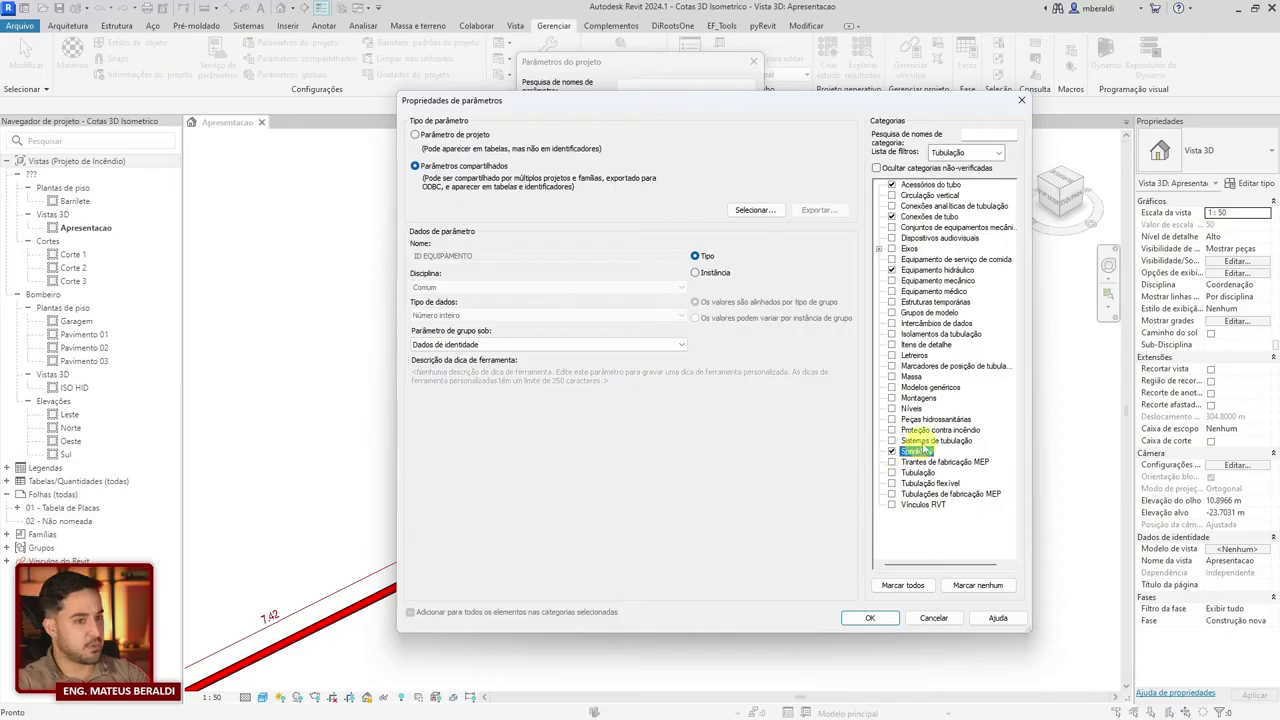
{"action": "left_click", "coordinate": [930, 441]}
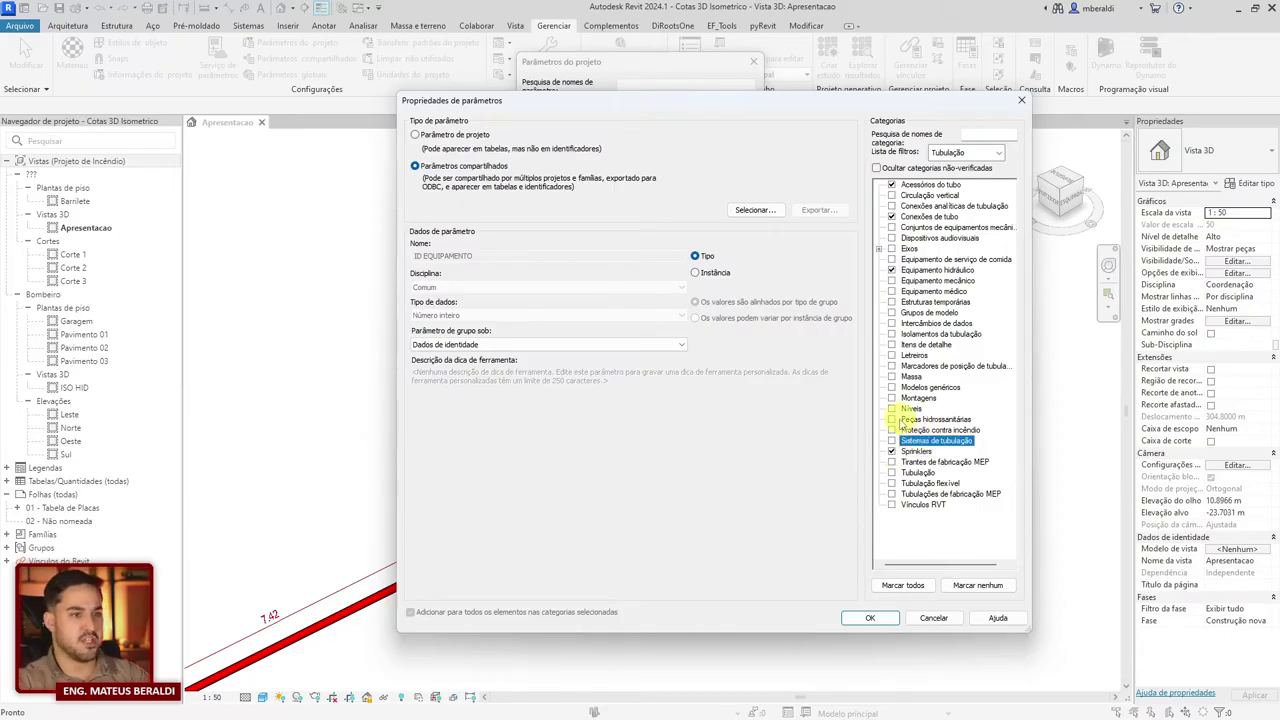
{"action": "left_click", "coordinate": [892, 419]}
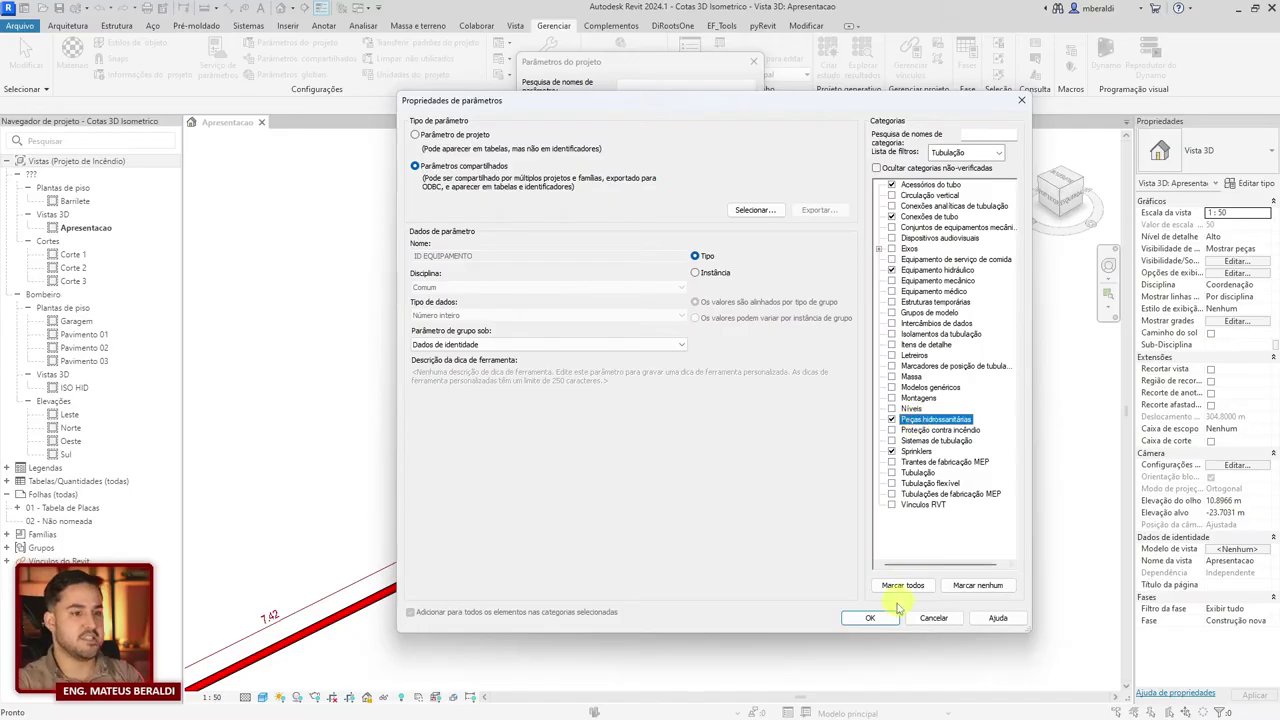
{"action": "left_click", "coordinate": [870, 617]}
{"action": "left_click", "coordinate": [689, 466]}
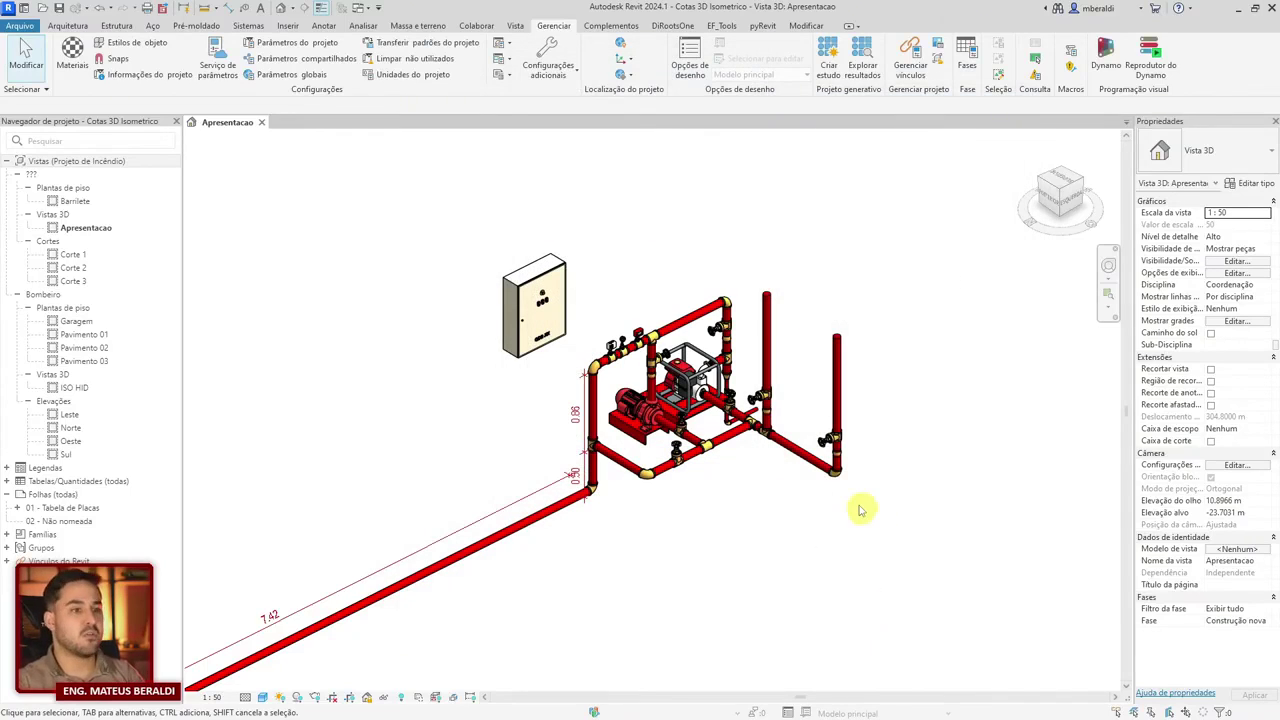
Step: Examine the instance and type properties of the gate valve on the outer suction riser for the ID EQUIPAMENTO parameter
{"action": "scroll", "coordinate": [858, 505], "scroll_direction": "up", "scroll_amount": 5}
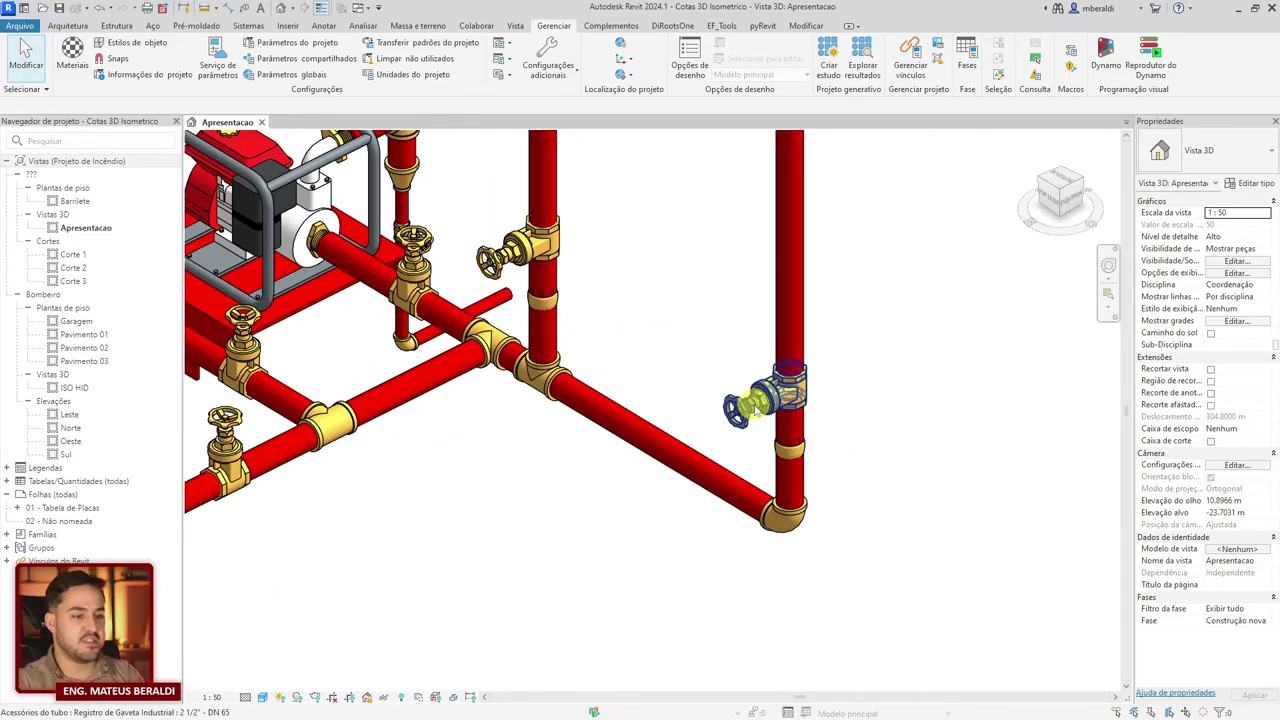
{"action": "left_click", "coordinate": [757, 408]}
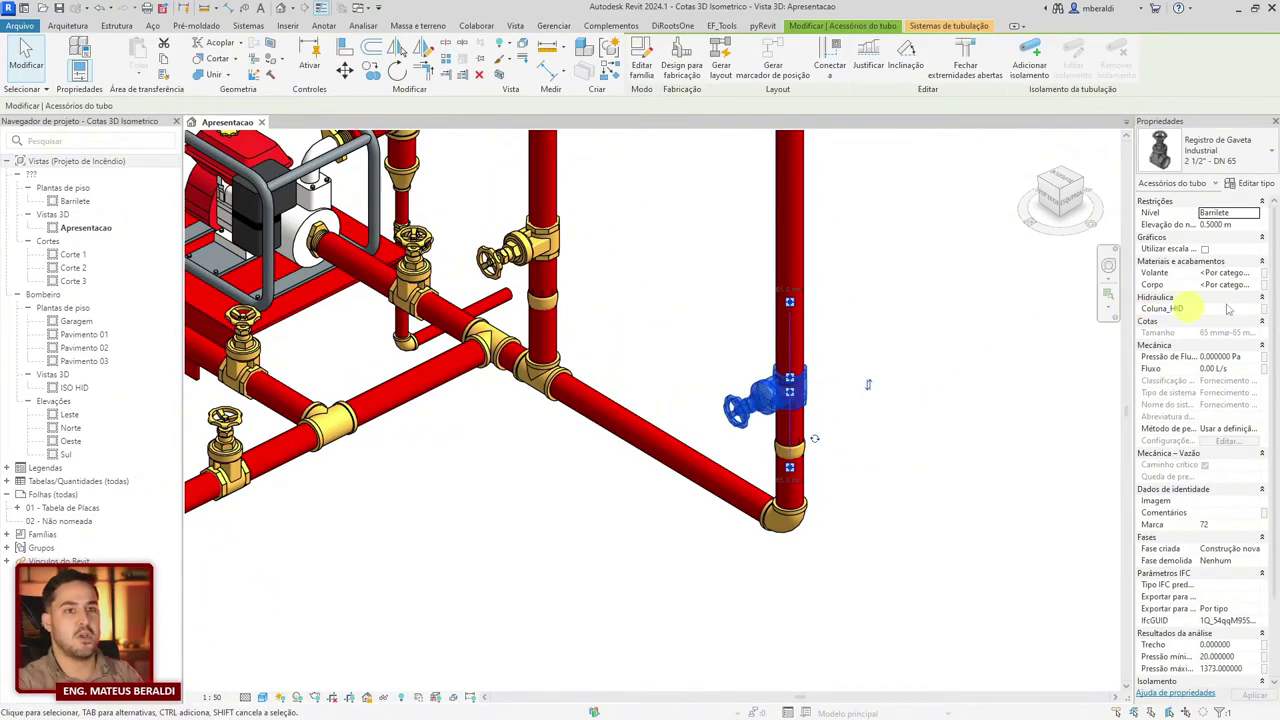
{"action": "scroll", "coordinate": [1218, 300], "scroll_direction": "down", "scroll_amount": 3}
{"action": "scroll", "coordinate": [1218, 298], "scroll_direction": "down", "scroll_amount": 1}
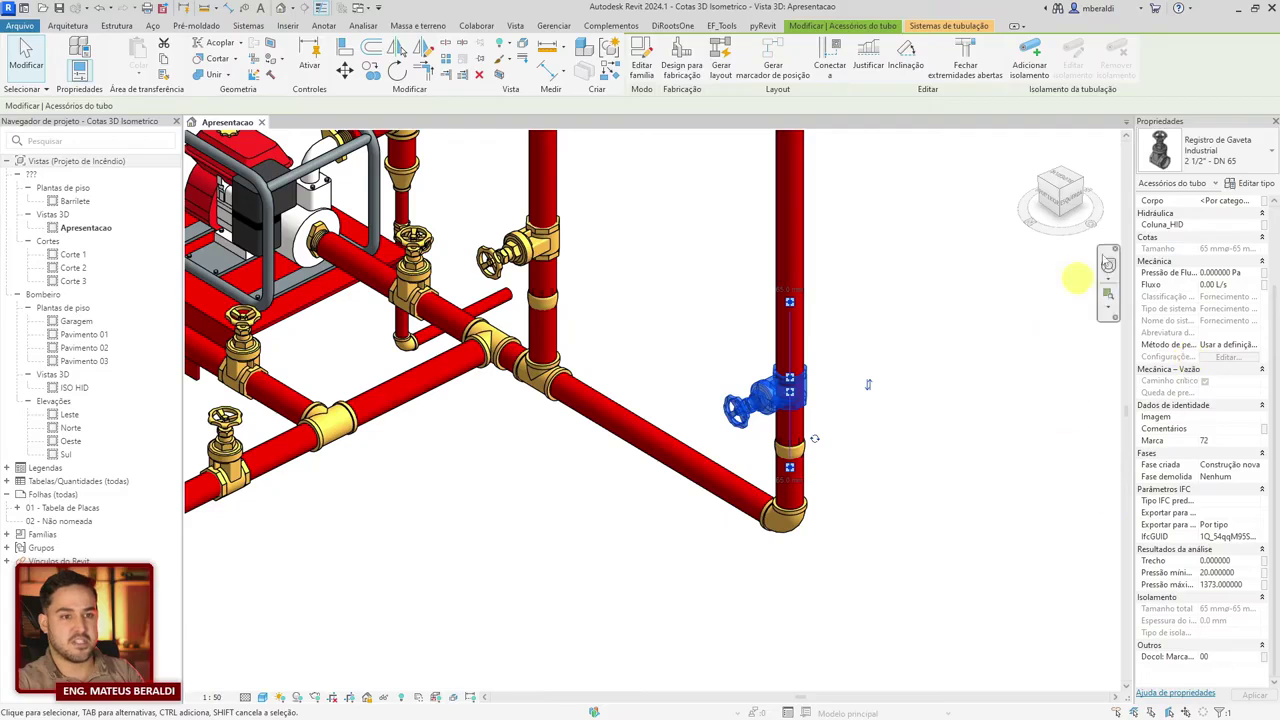
{"action": "left_click", "coordinate": [1245, 184]}
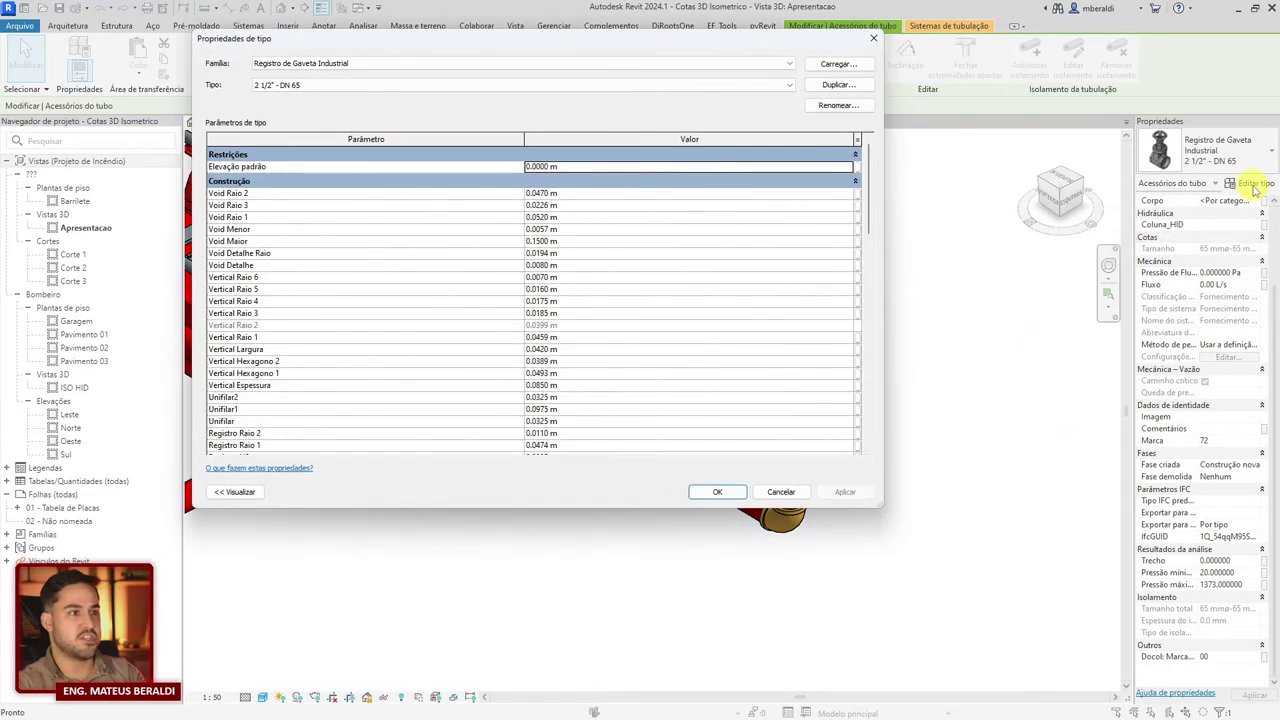
{"action": "scroll", "coordinate": [712, 250], "scroll_direction": "down", "scroll_amount": 15}
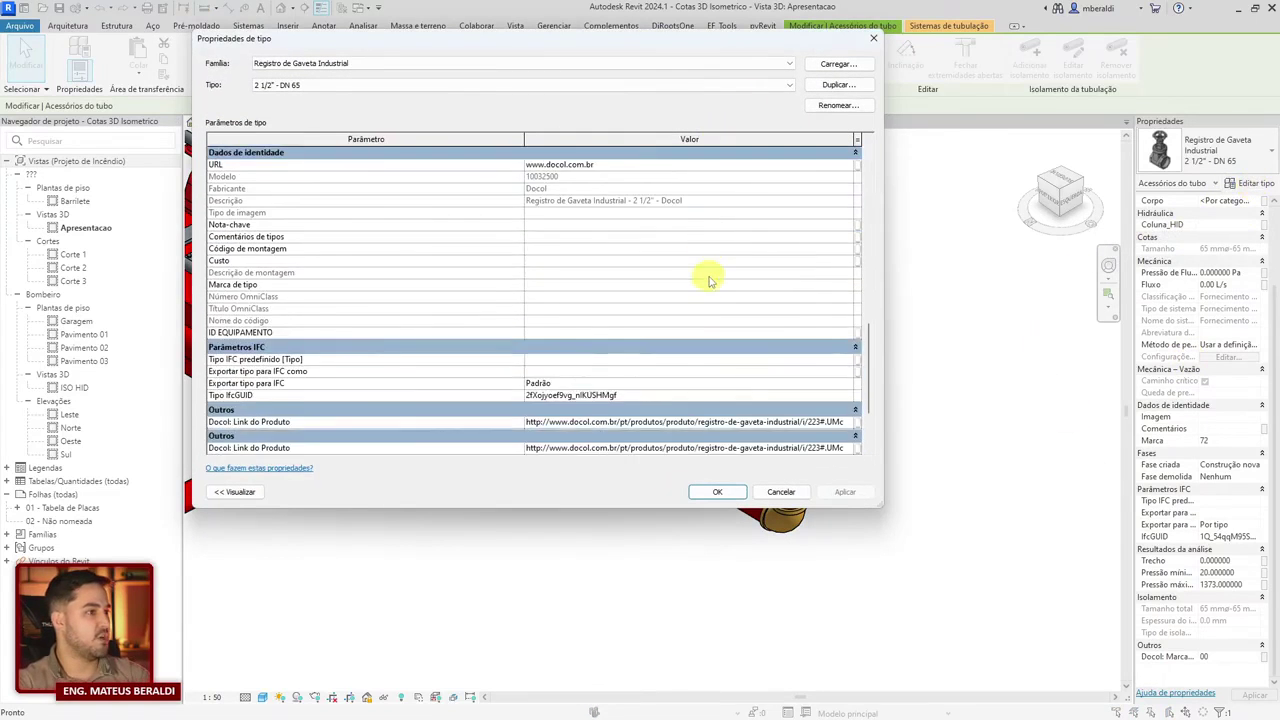
{"action": "scroll", "coordinate": [709, 280], "scroll_direction": "up", "scroll_amount": 4}
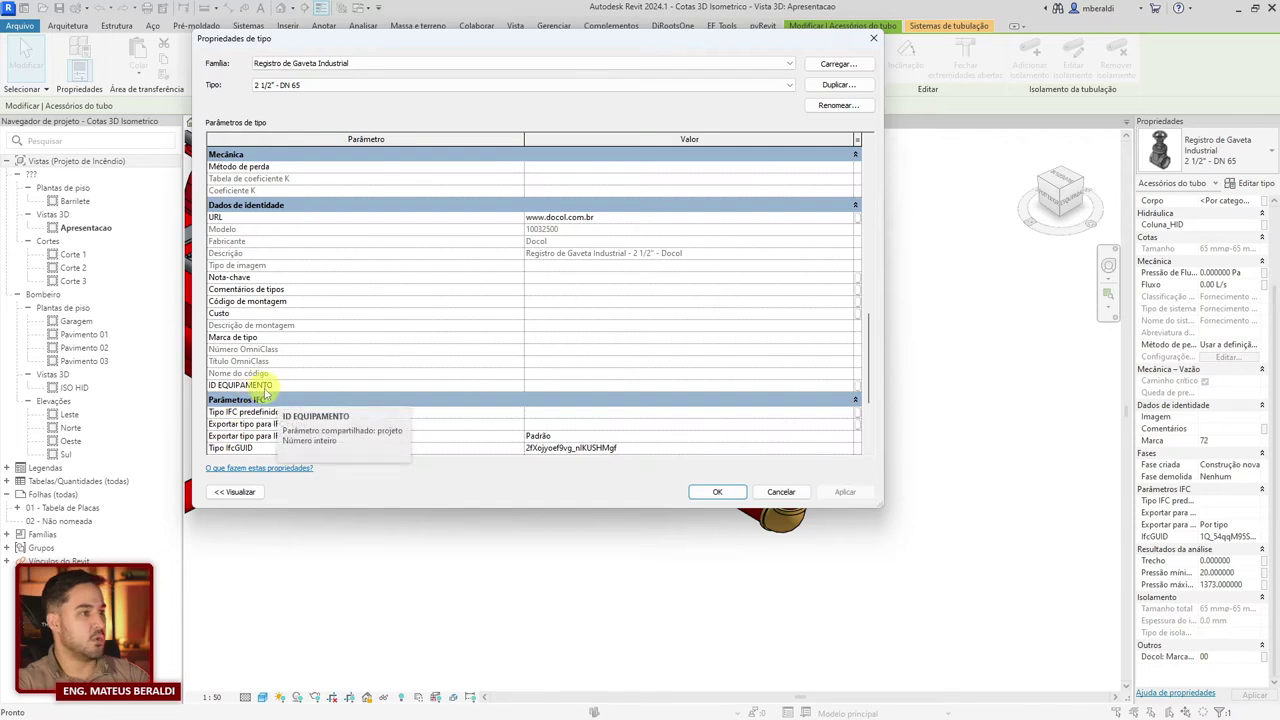
{"action": "left_click", "coordinate": [526, 385]}
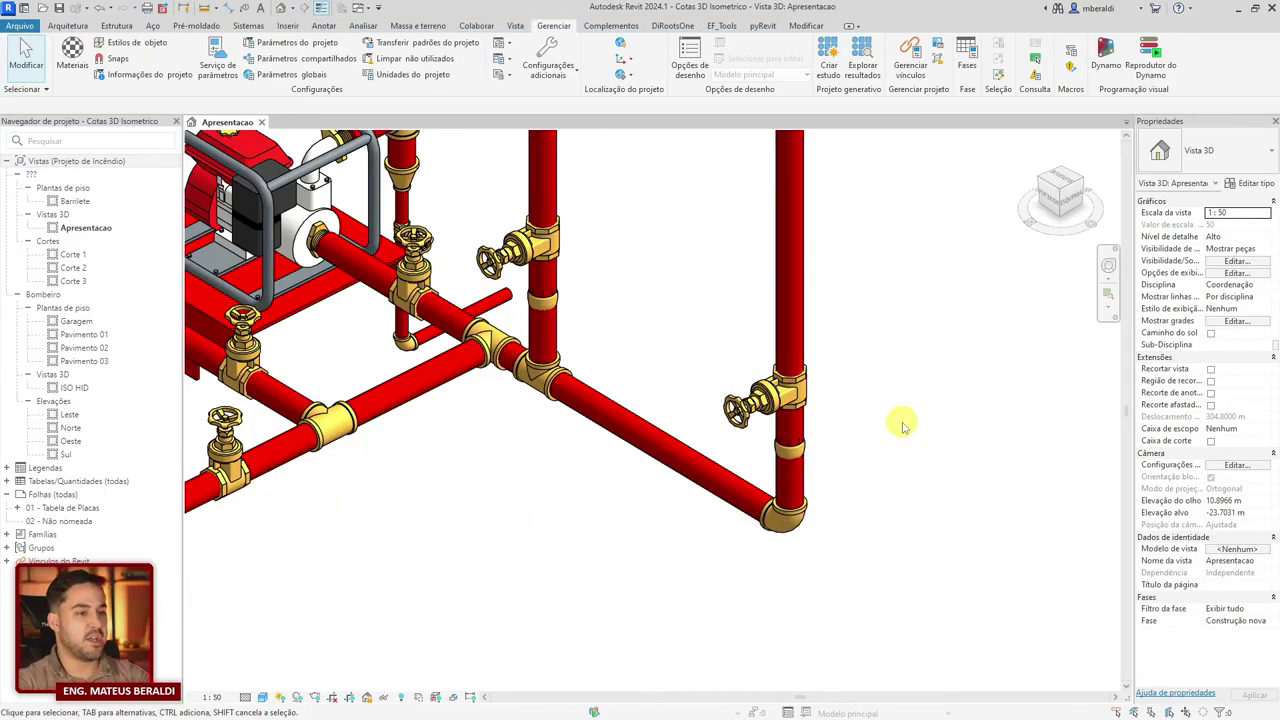
{"action": "middle_click", "coordinate": [903, 425]}
{"action": "middle_click", "coordinate": [903, 425]}
{"action": "scroll", "coordinate": [639, 253], "scroll_direction": "up", "scroll_amount": 1}
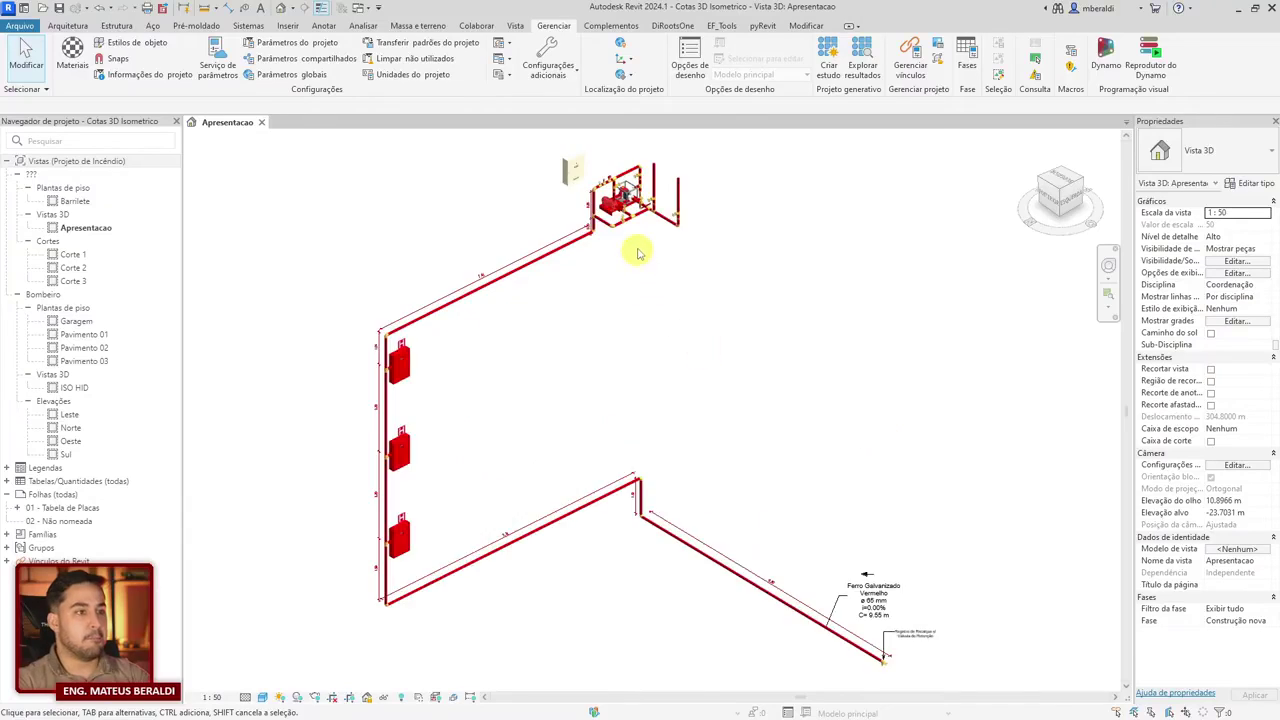
{"action": "scroll", "coordinate": [639, 253], "scroll_direction": "up", "scroll_amount": 2}
{"action": "middle_click_drag", "start_coordinate": [697, 230], "coordinate": [733, 422]}
{"action": "scroll", "coordinate": [736, 406], "scroll_direction": "up", "scroll_amount": 3}
{"action": "middle_click_drag", "start_coordinate": [795, 502], "coordinate": [880, 508]}
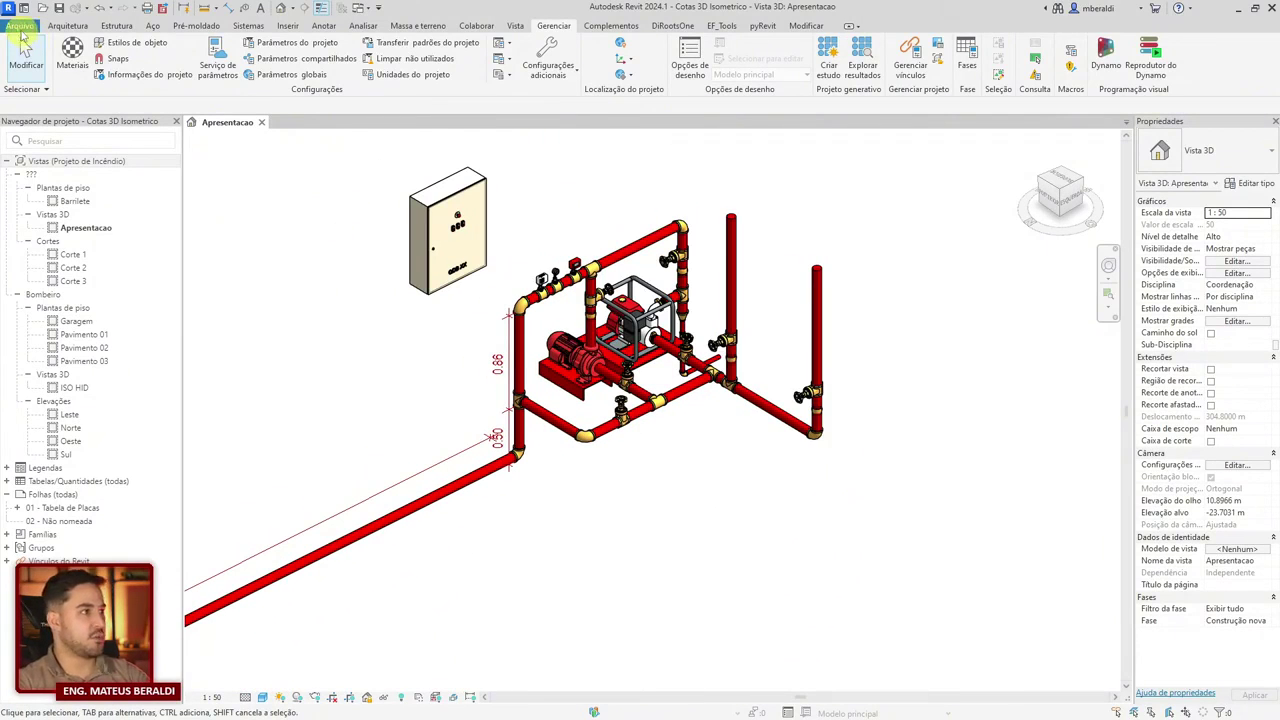
Step: Create a new family from the Metric Generic Tag template in the English Annotations folder and delete its instruction note
{"action": "left_click", "coordinate": [19, 27]}
{"action": "mouse_move", "coordinate": [45, 77]}
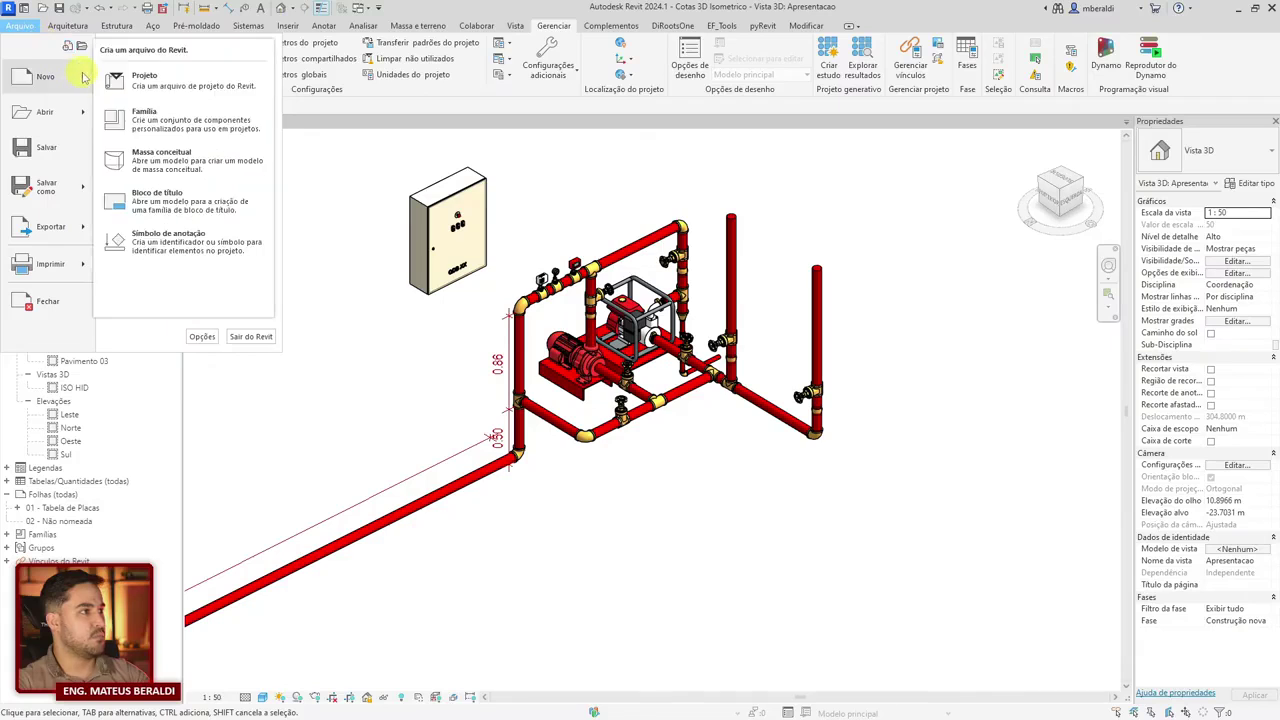
{"action": "left_click", "coordinate": [190, 128]}
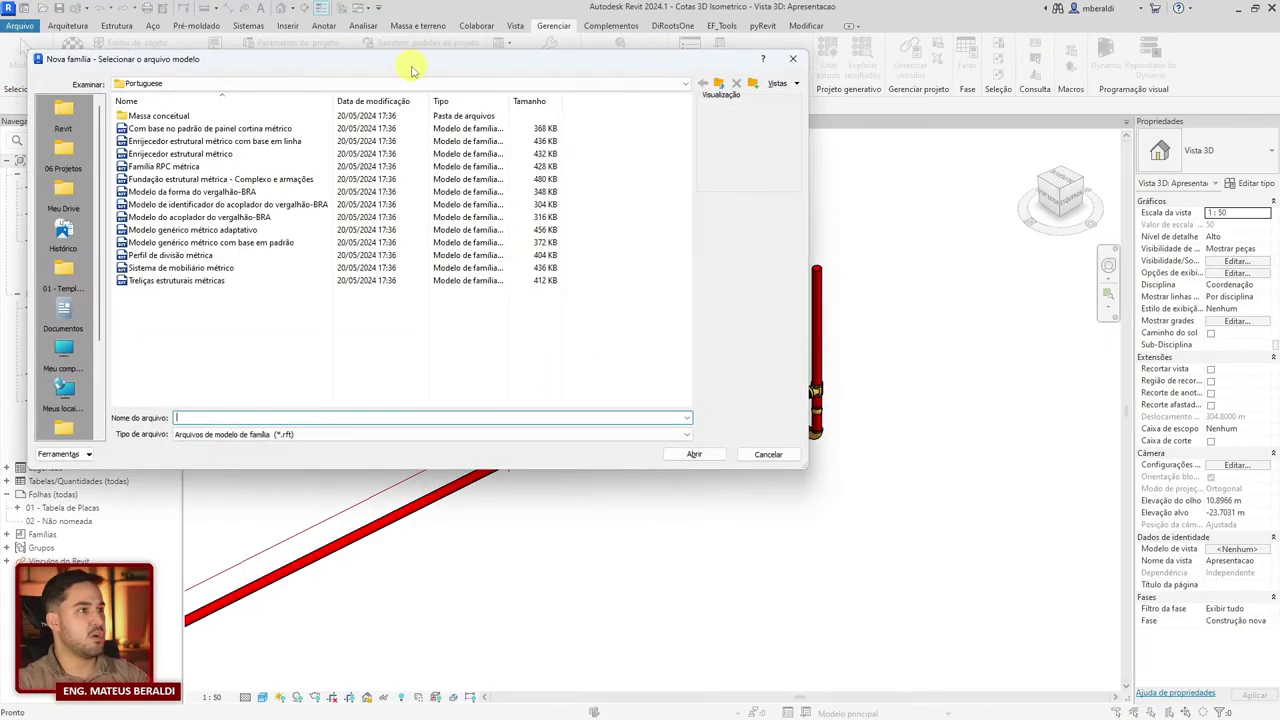
{"action": "left_click_drag", "start_coordinate": [412, 66], "coordinate": [625, 175]}
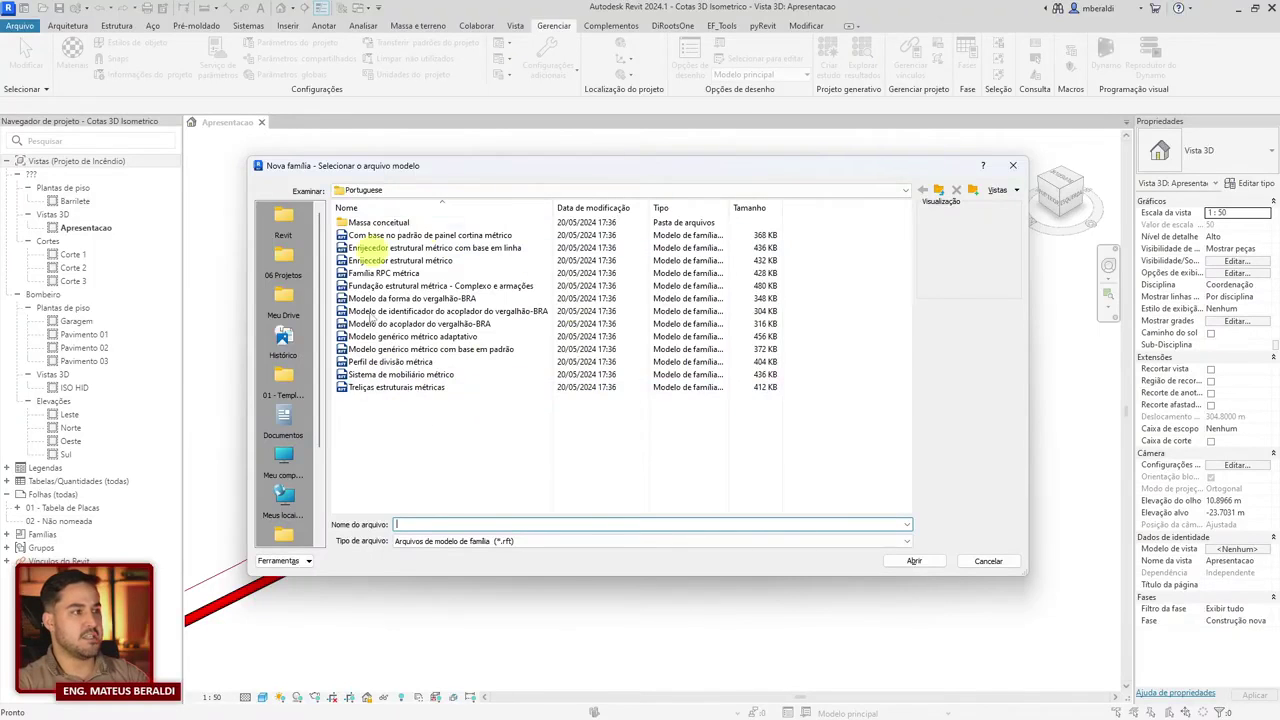
{"action": "left_click", "coordinate": [940, 191]}
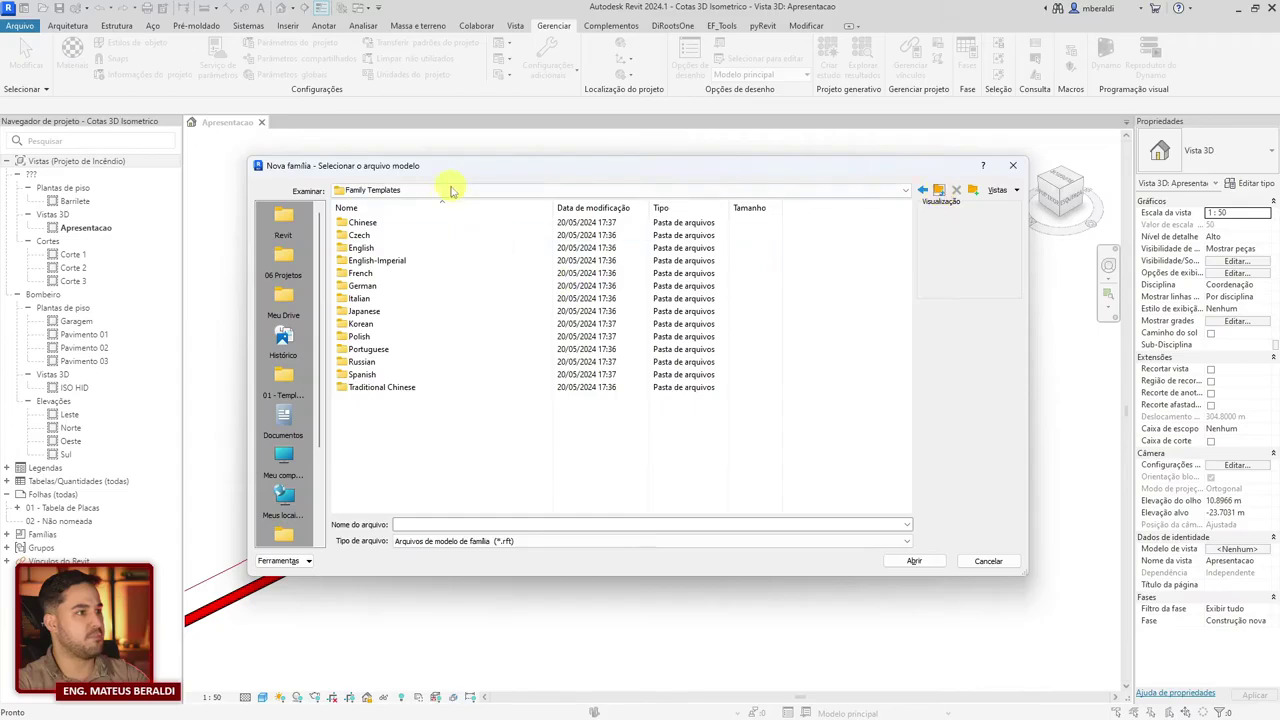
{"action": "left_click", "coordinate": [360, 248]}
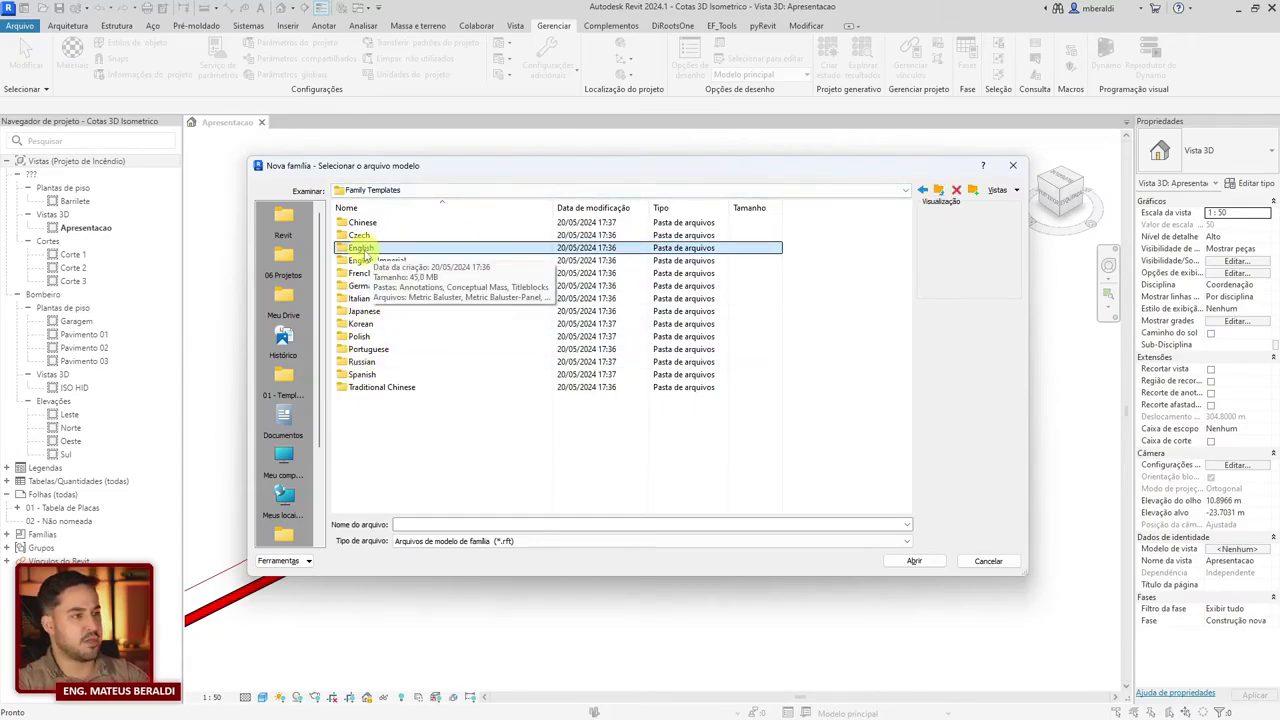
{"action": "double_click", "coordinate": [363, 249]}
{"action": "double_click", "coordinate": [375, 226]}
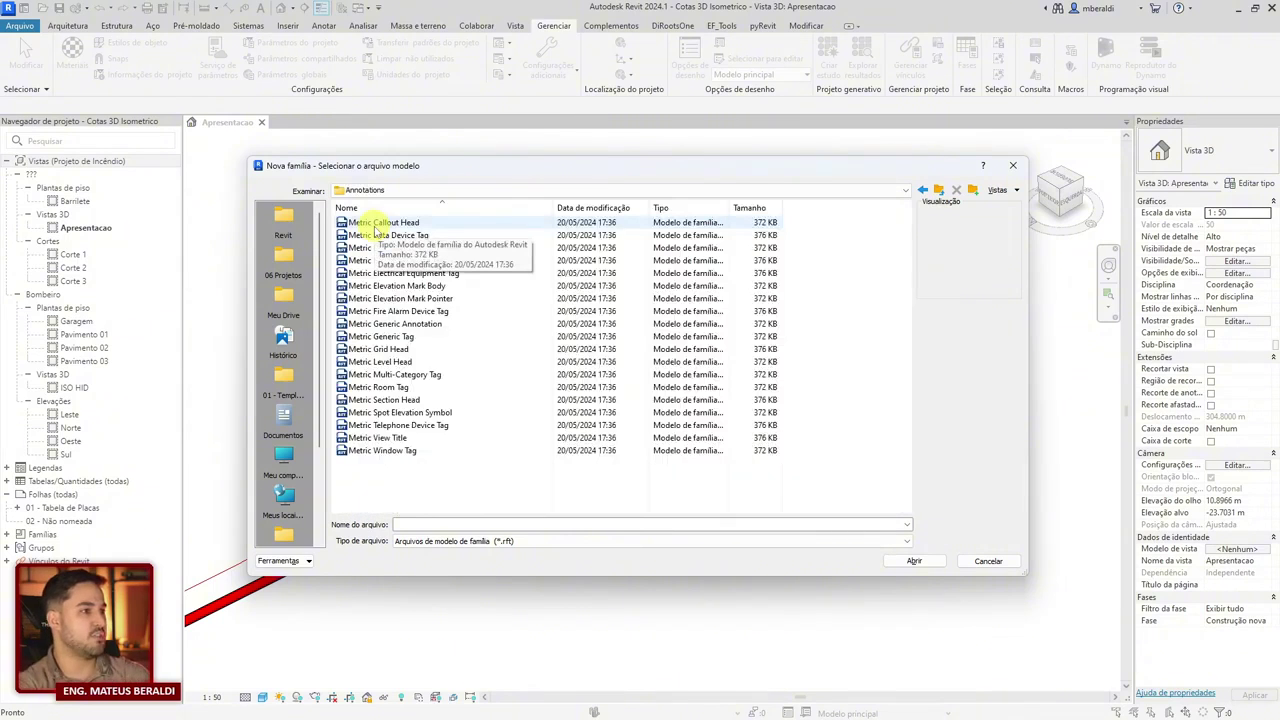
{"action": "left_click", "coordinate": [419, 338]}
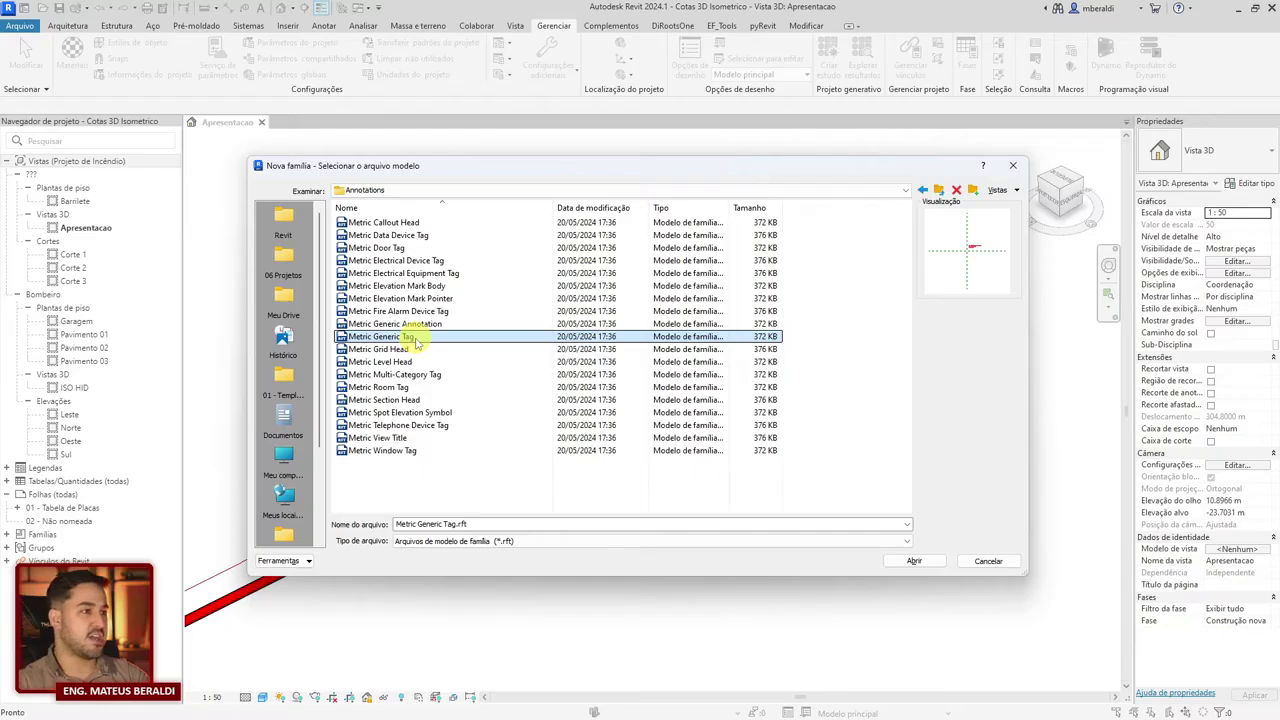
{"action": "double_click", "coordinate": [417, 338]}
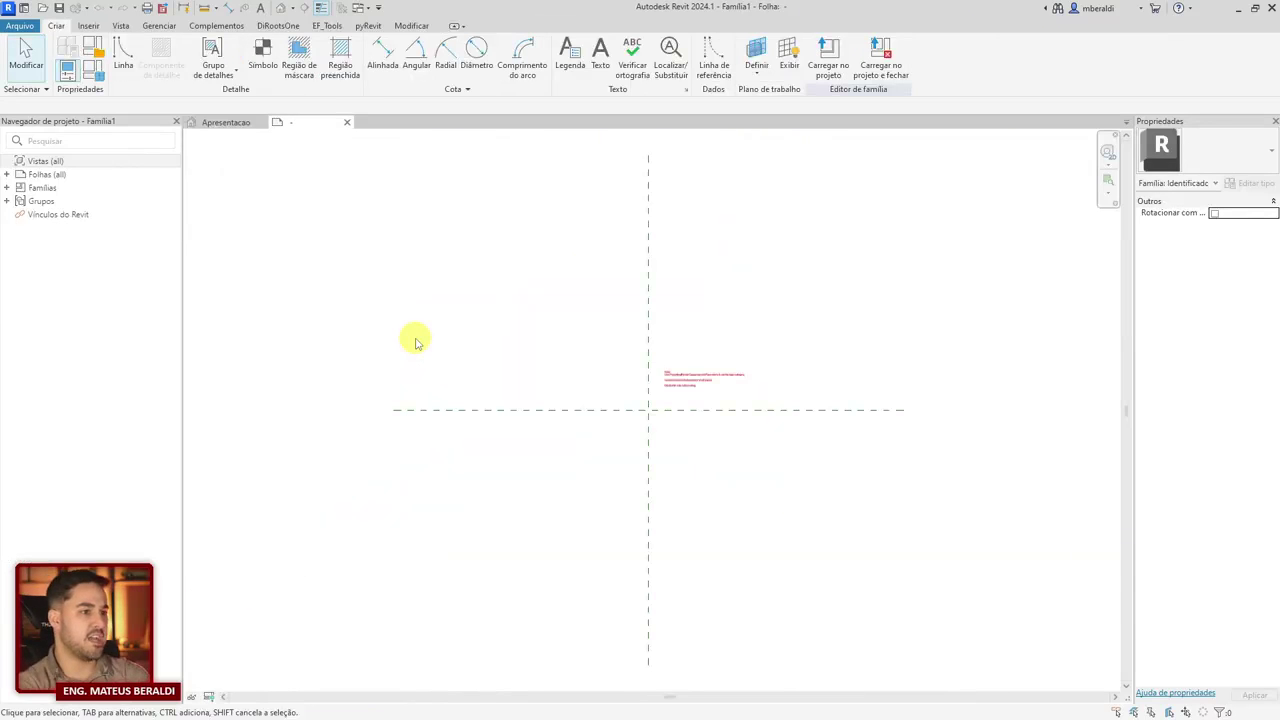
{"action": "left_click", "coordinate": [743, 391]}
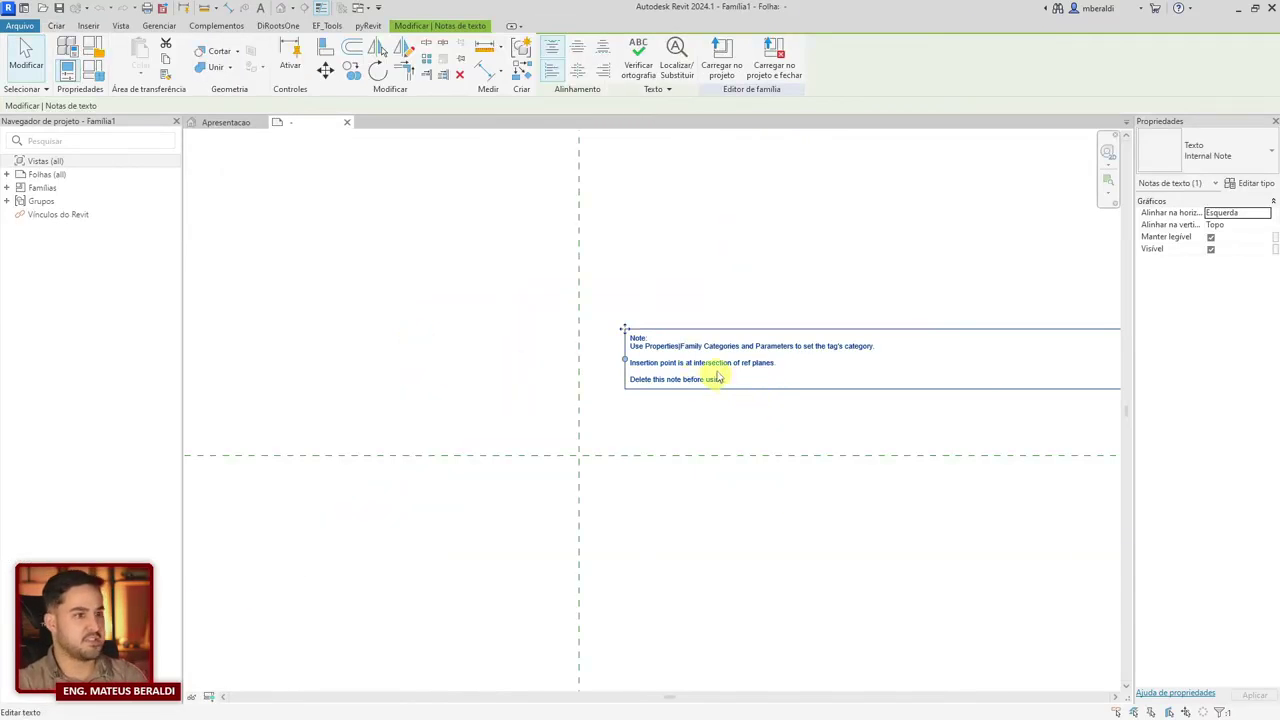
{"action": "key", "text": "Delete"}
Step: Set the family category to Identificadores de acessório de tubo, with the category list filtered to Tubulação
{"action": "left_click", "coordinate": [92, 47]}
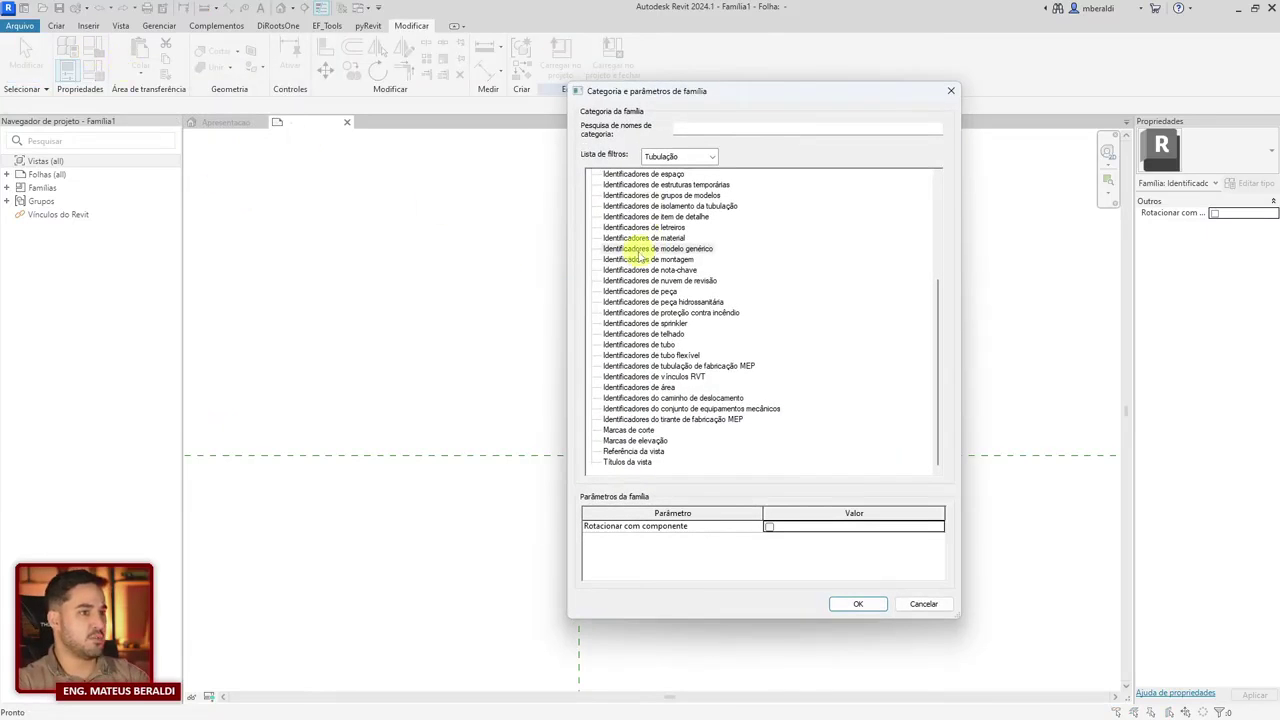
{"action": "left_click", "coordinate": [621, 249]}
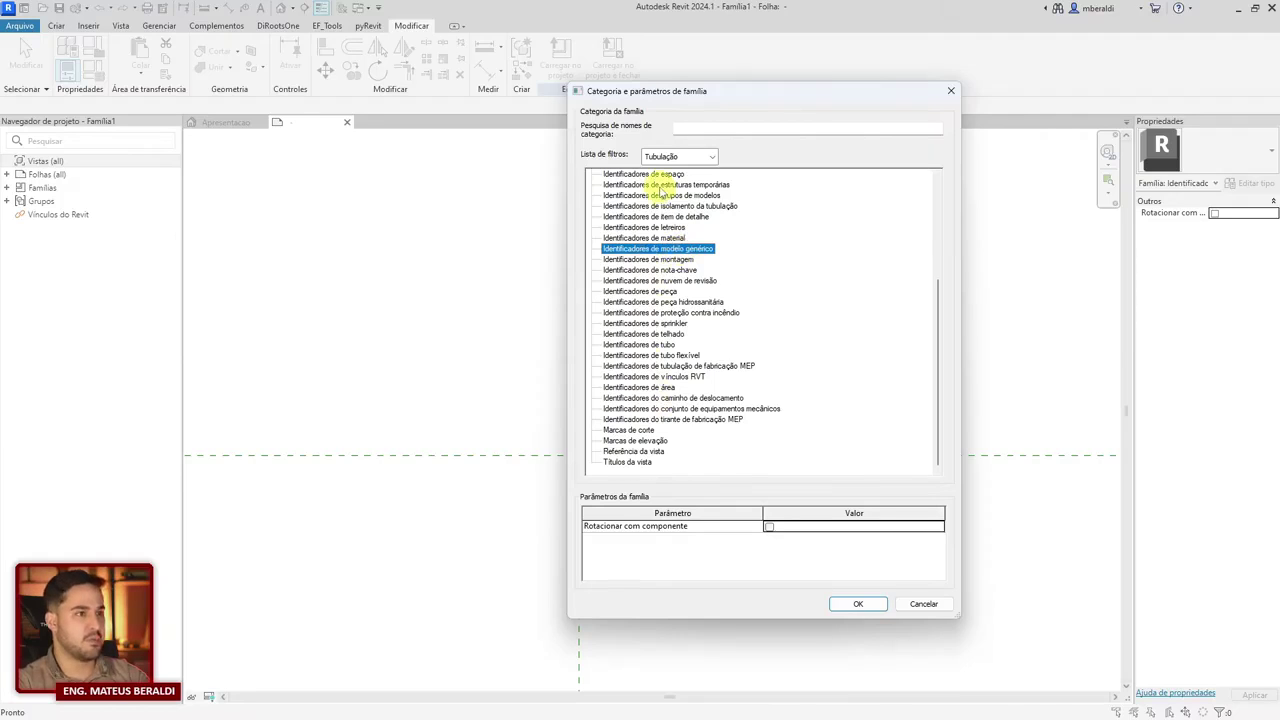
{"action": "scroll", "coordinate": [661, 195], "scroll_direction": "up", "scroll_amount": 5}
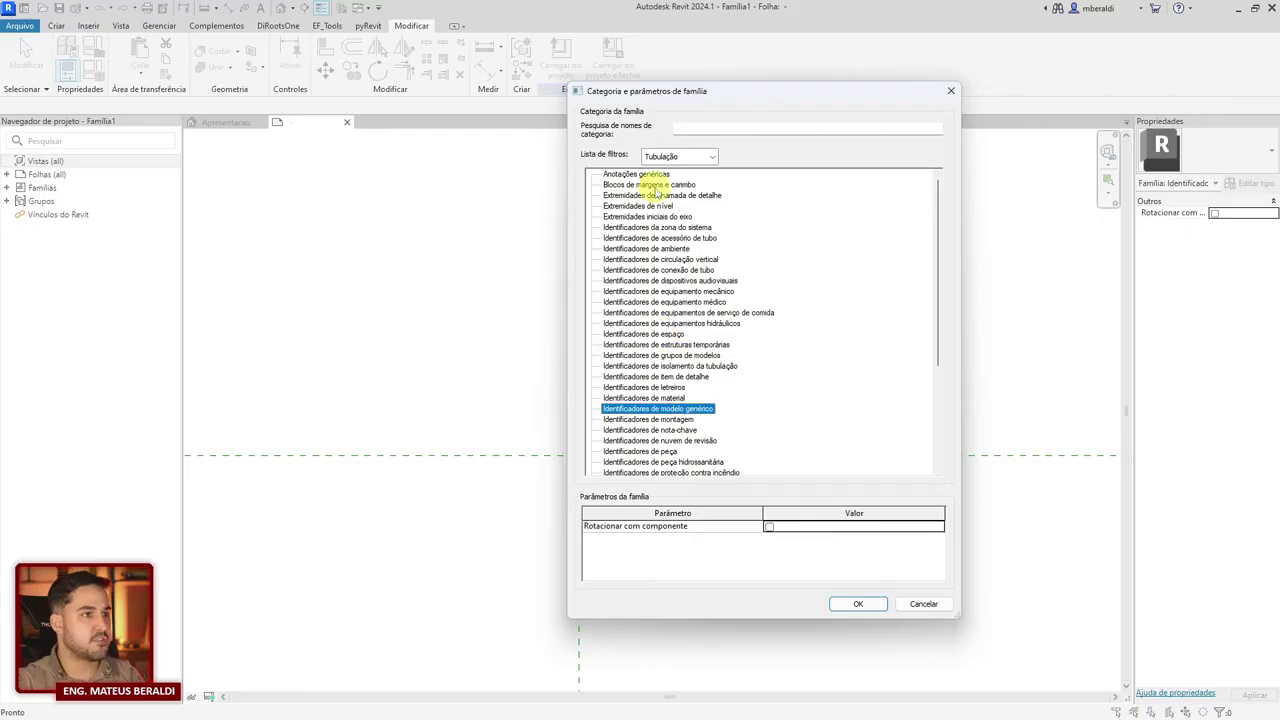
{"action": "left_click", "coordinate": [678, 156]}
{"action": "left_click", "coordinate": [665, 168]}
{"action": "left_click", "coordinate": [636, 174]}
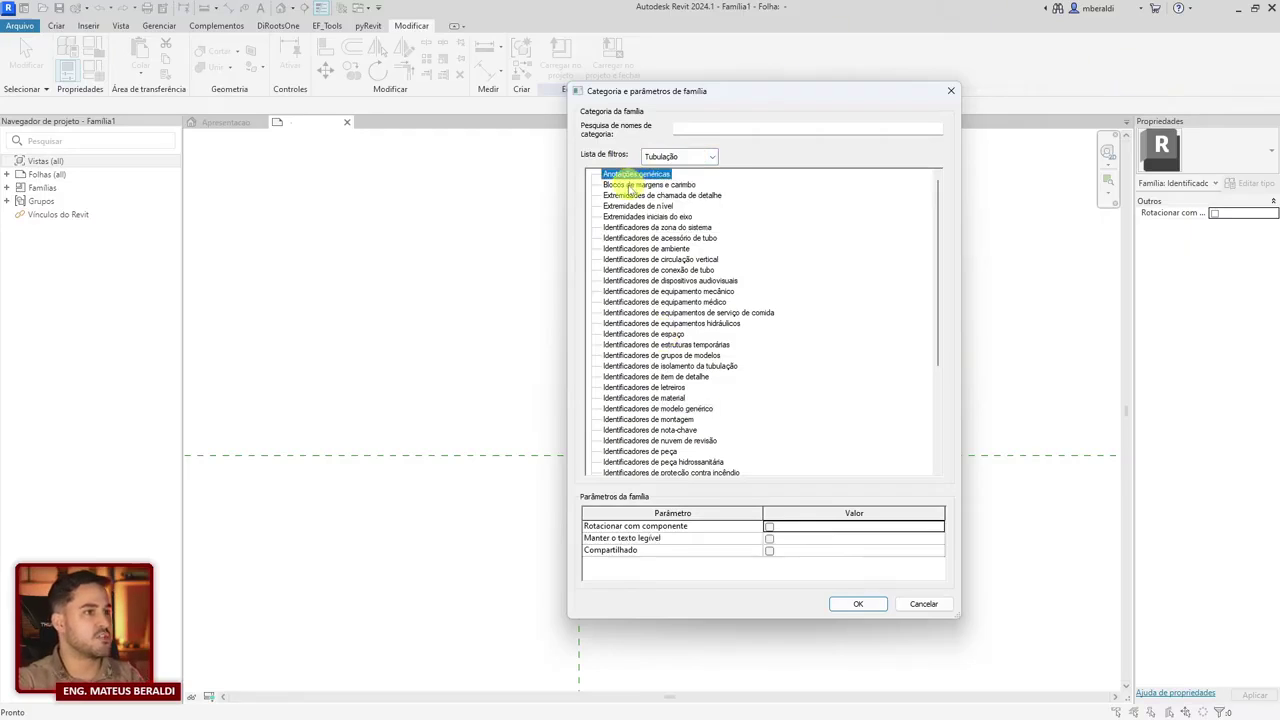
{"action": "left_click", "coordinate": [668, 239]}
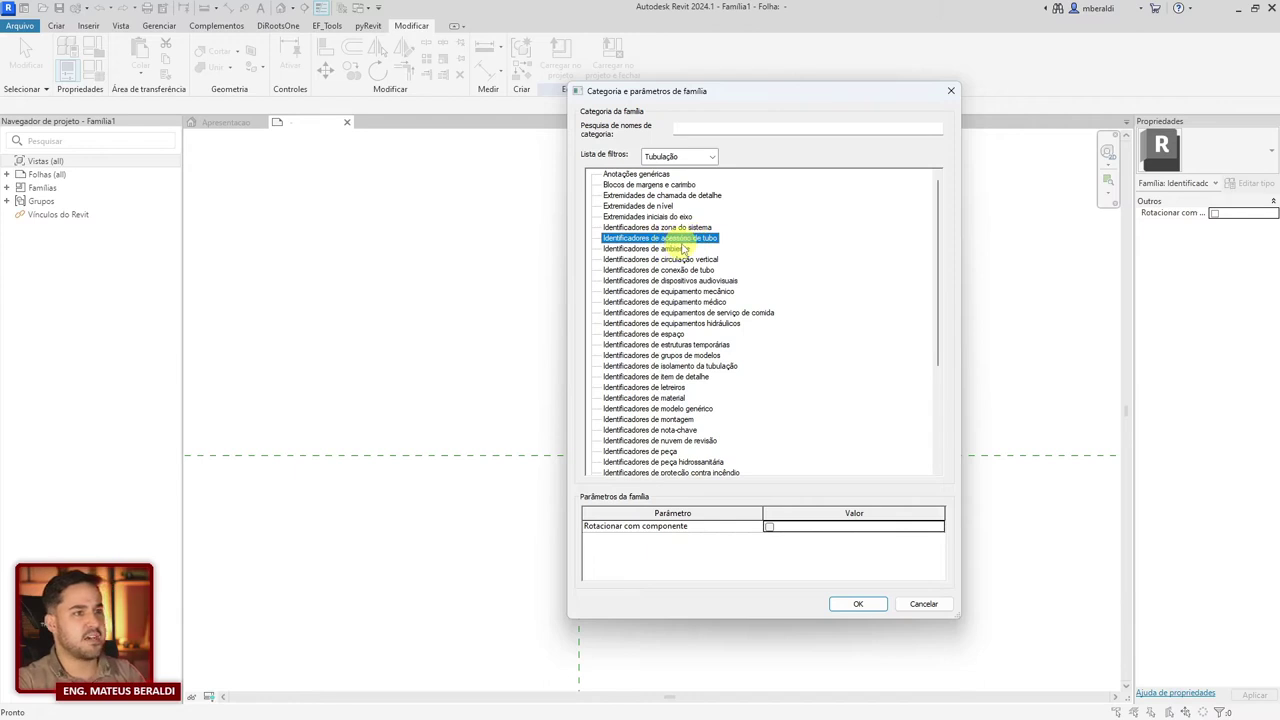
{"action": "left_click", "coordinate": [848, 604]}
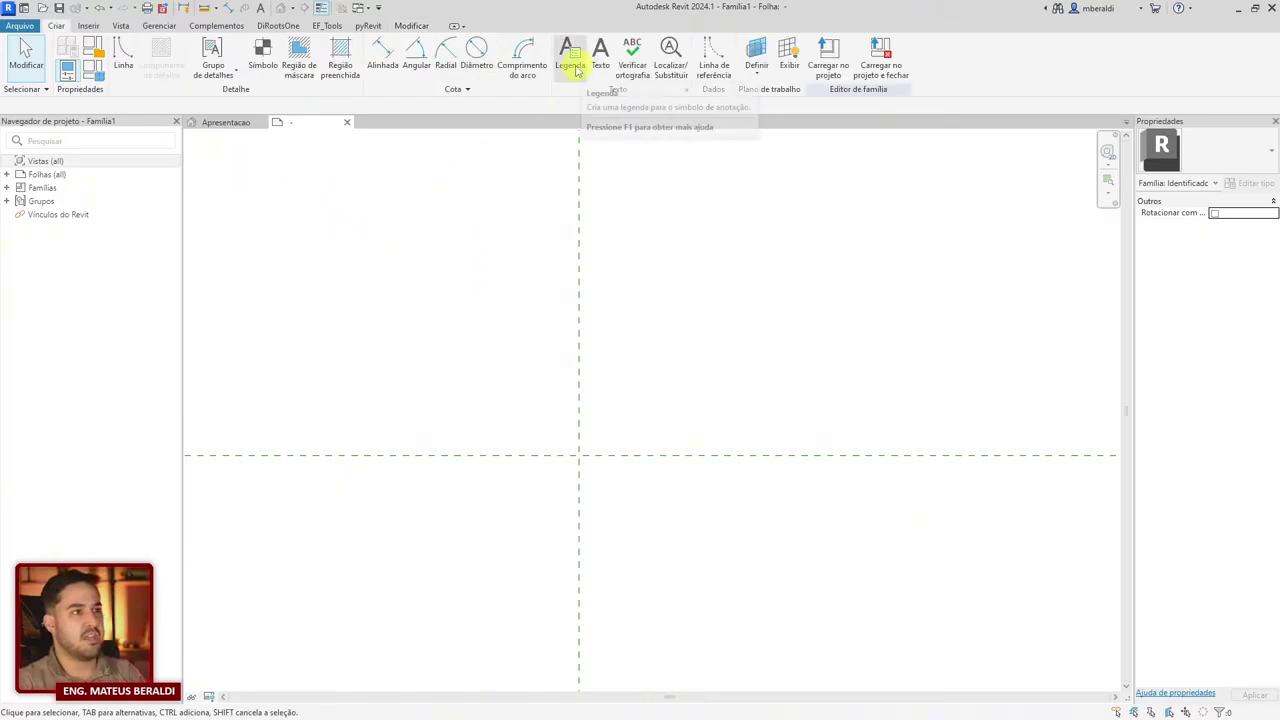
Step: Place a label near the reference plane intersection and add the shared parameter ID EQUIPAMENTO from the TUBOS group to its available fields
{"action": "left_click", "coordinate": [570, 60]}
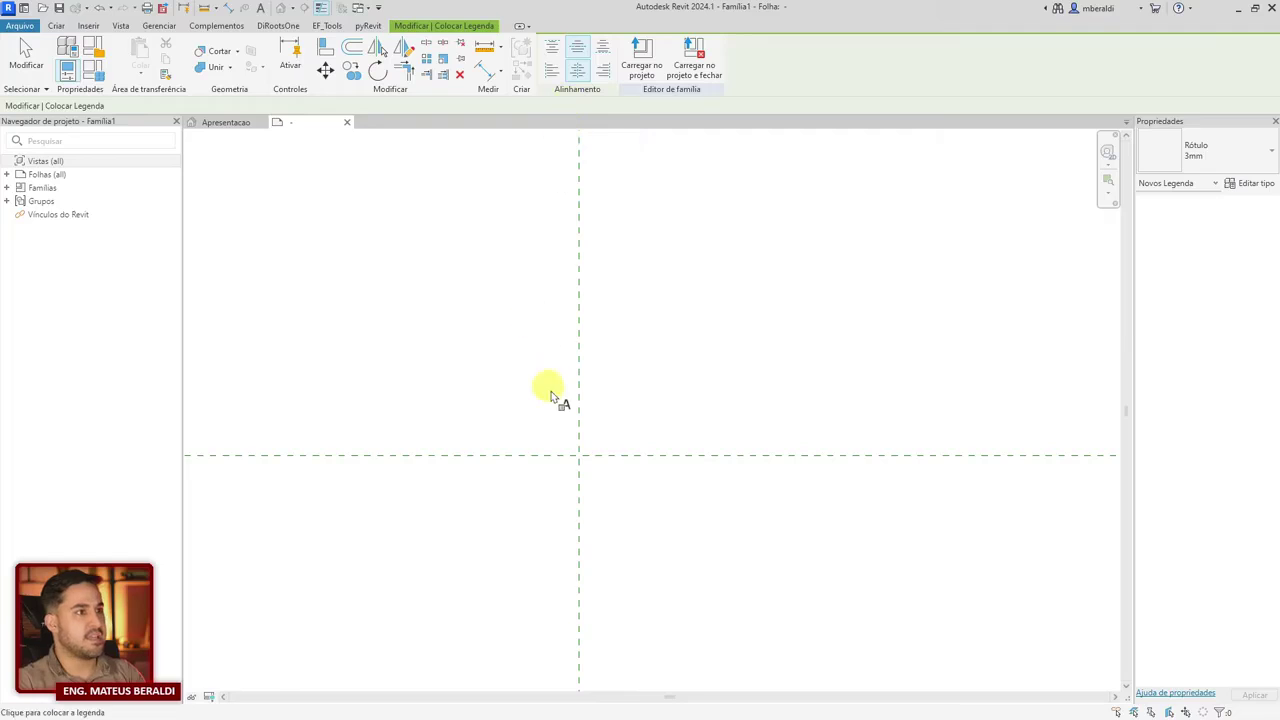
{"action": "left_click", "coordinate": [640, 398]}
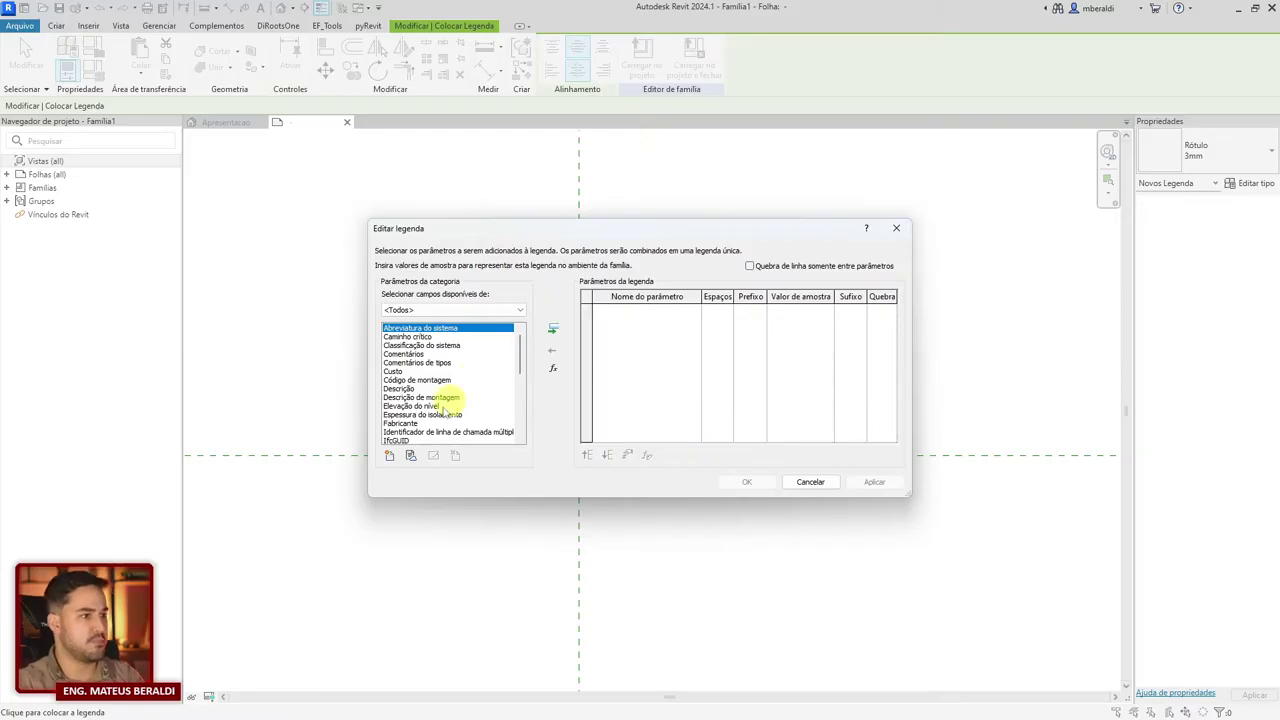
{"action": "left_click", "coordinate": [389, 456]}
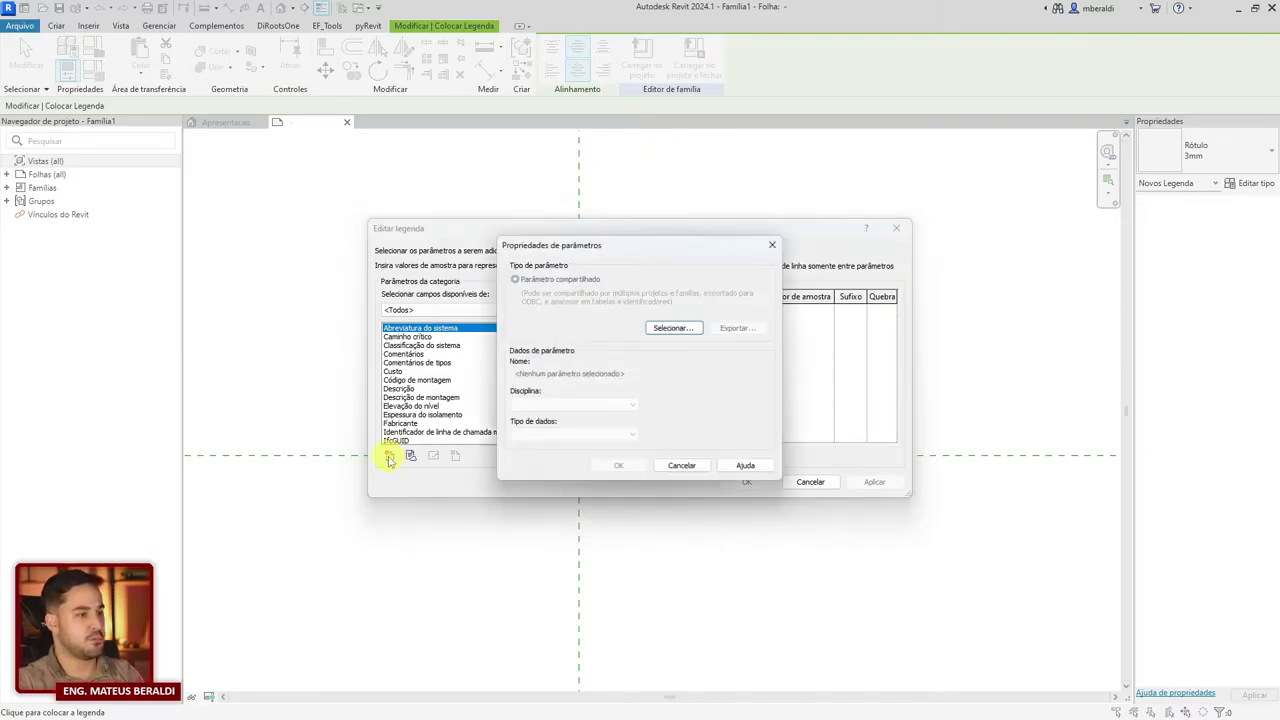
{"action": "left_click", "coordinate": [657, 333]}
{"action": "left_click", "coordinate": [605, 292]}
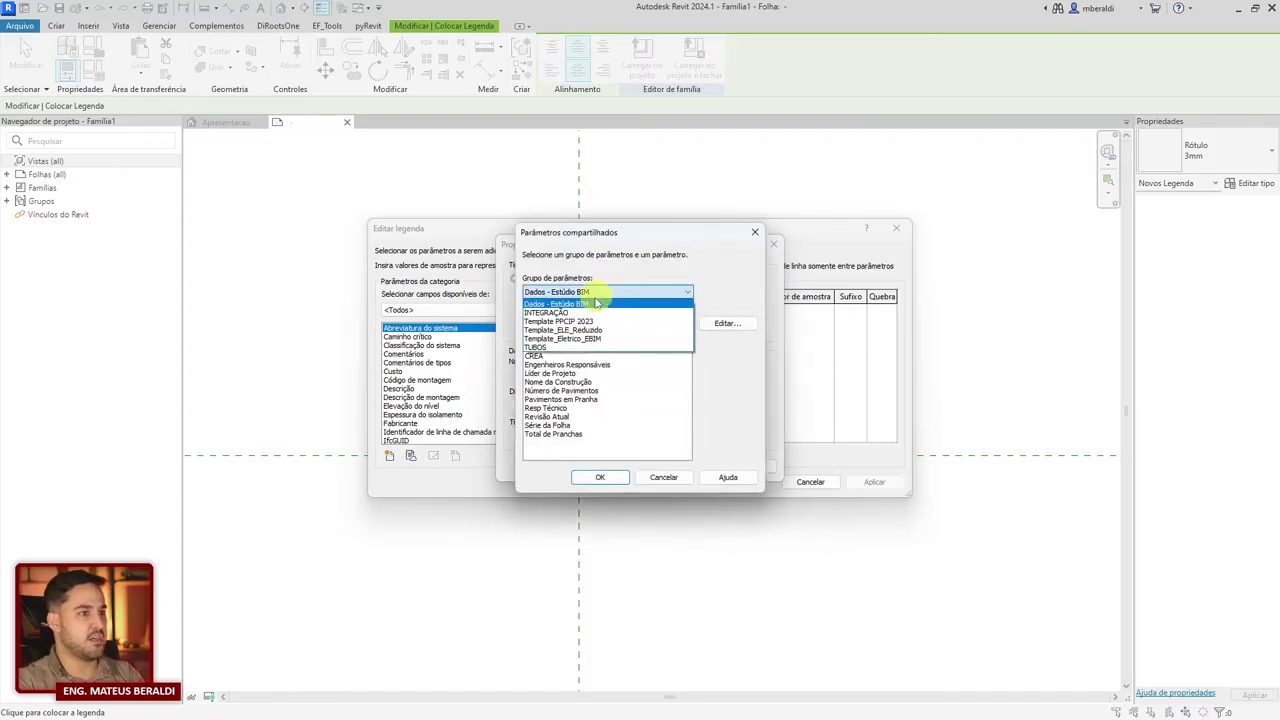
{"action": "left_click", "coordinate": [538, 347]}
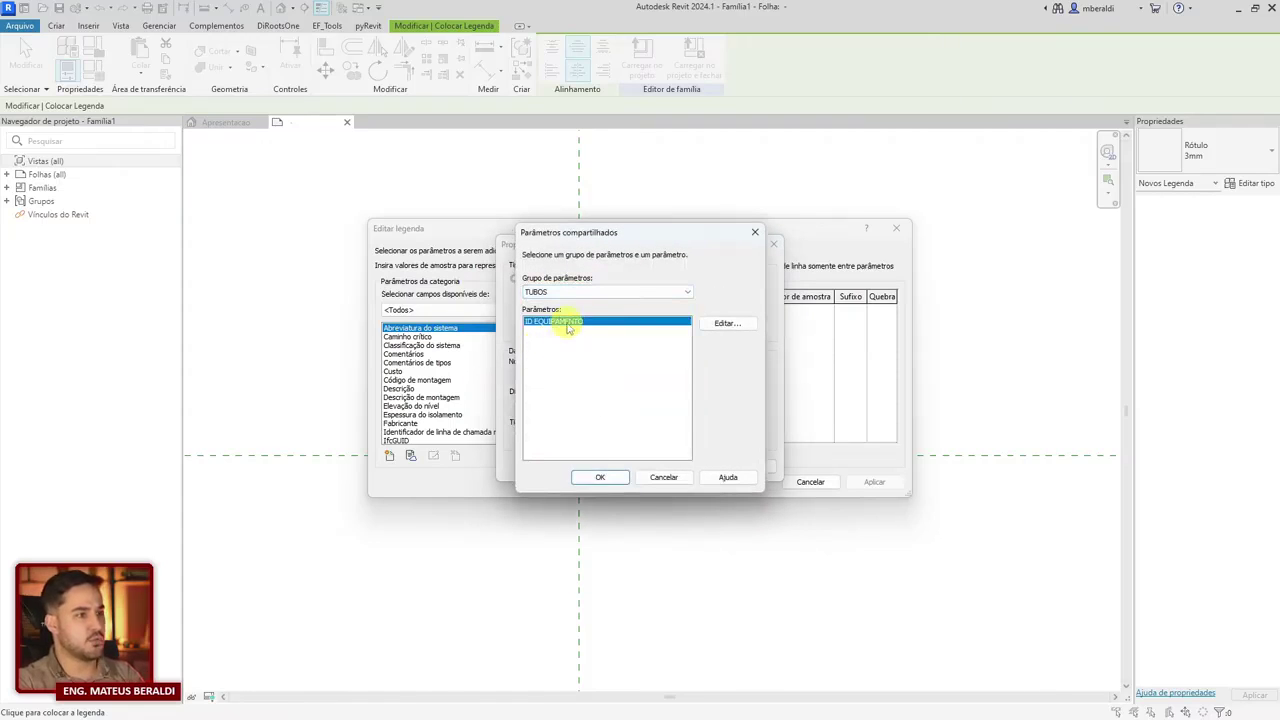
{"action": "left_click", "coordinate": [600, 476]}
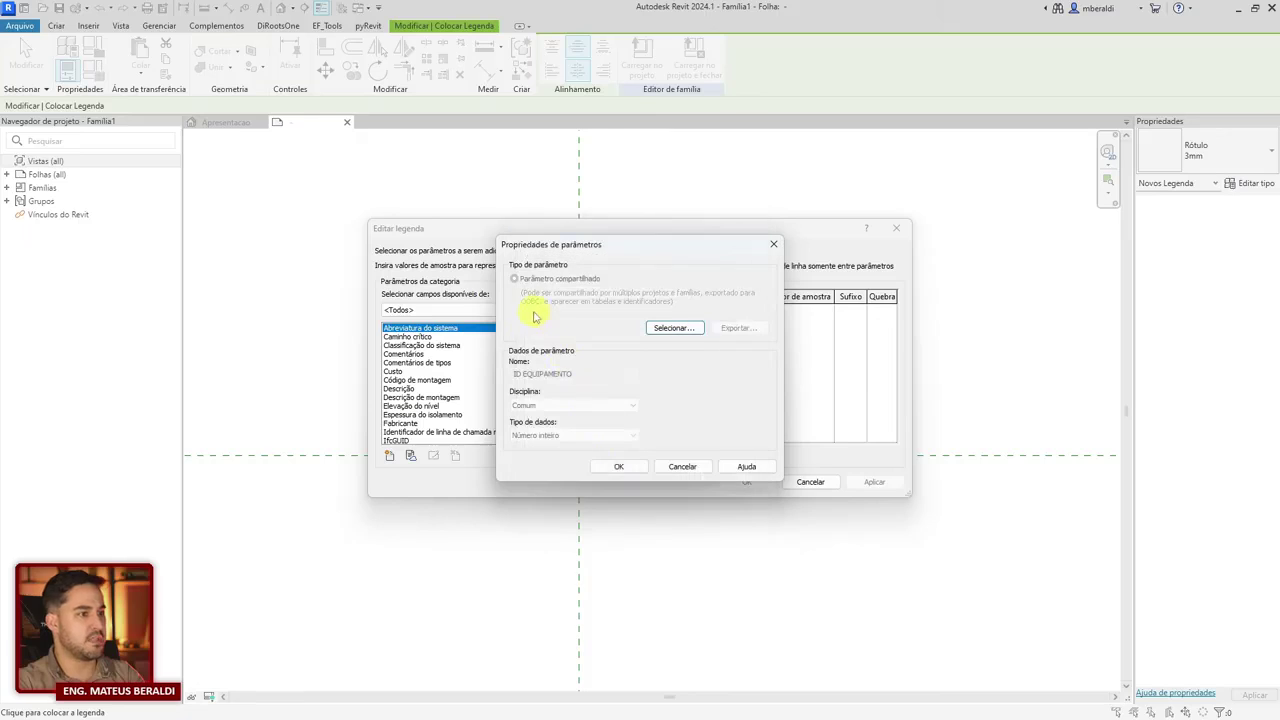
{"action": "left_click", "coordinate": [618, 466]}
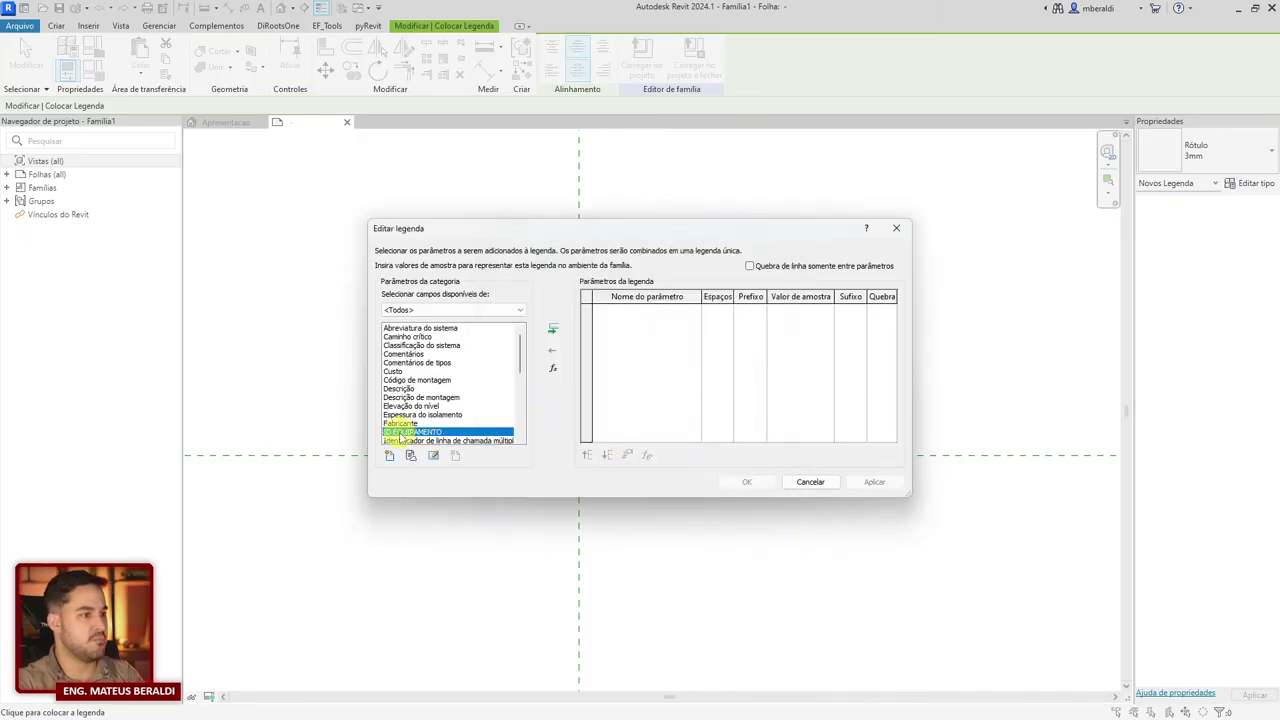
Step: Include ID EQUIPAMENTO in the label with a sample value of 10 and confirm the label
{"action": "left_click", "coordinate": [553, 330]}
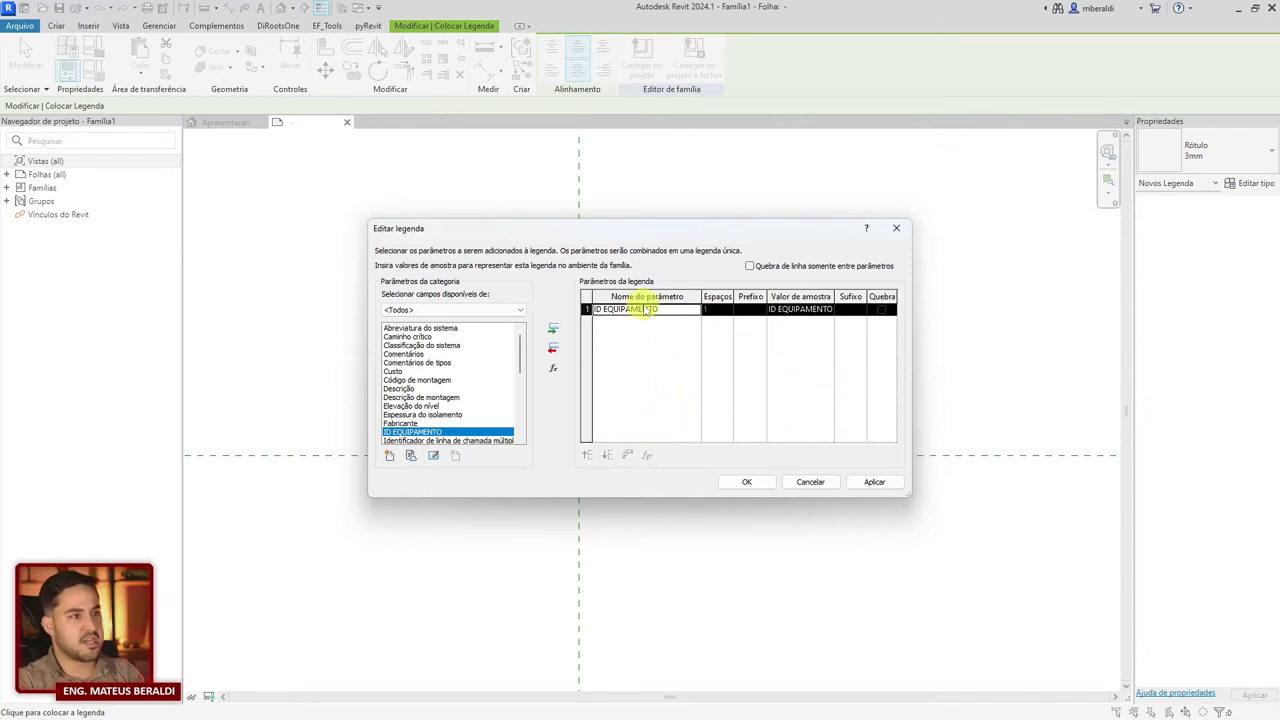
{"action": "left_click", "coordinate": [797, 310]}
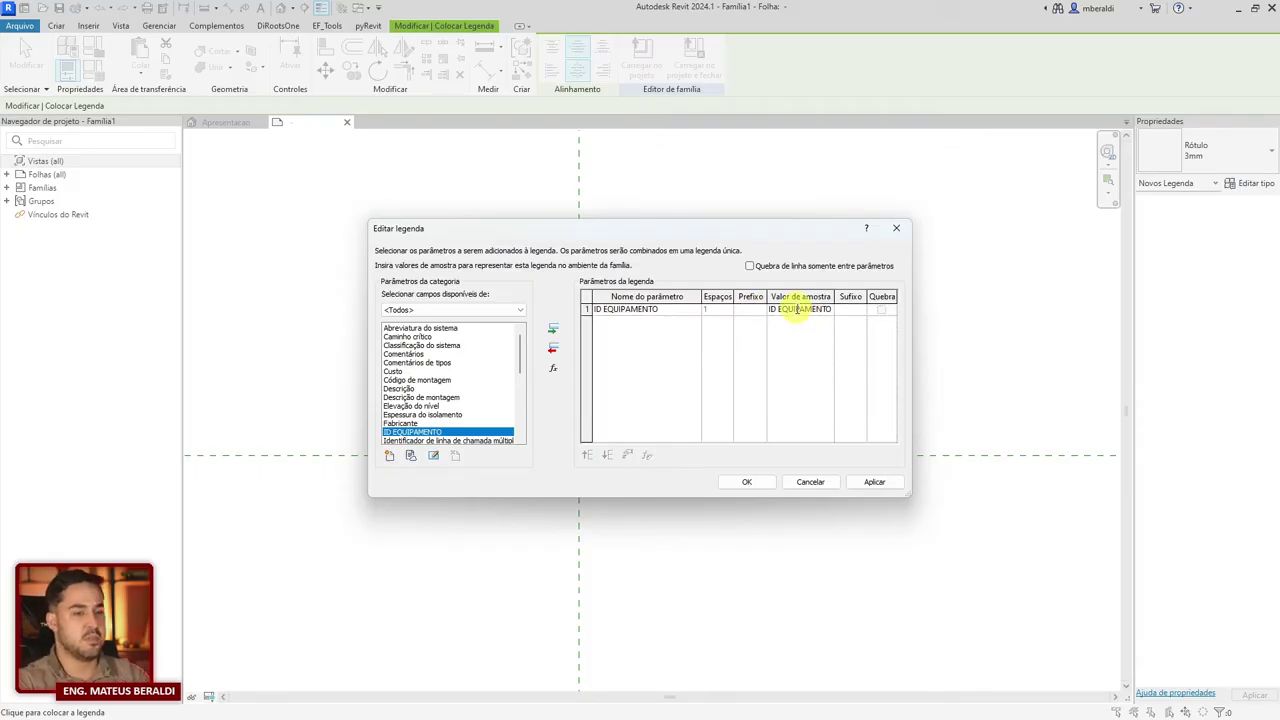
{"action": "key", "text": "Delete"}
{"action": "left_click", "coordinate": [797, 310]}
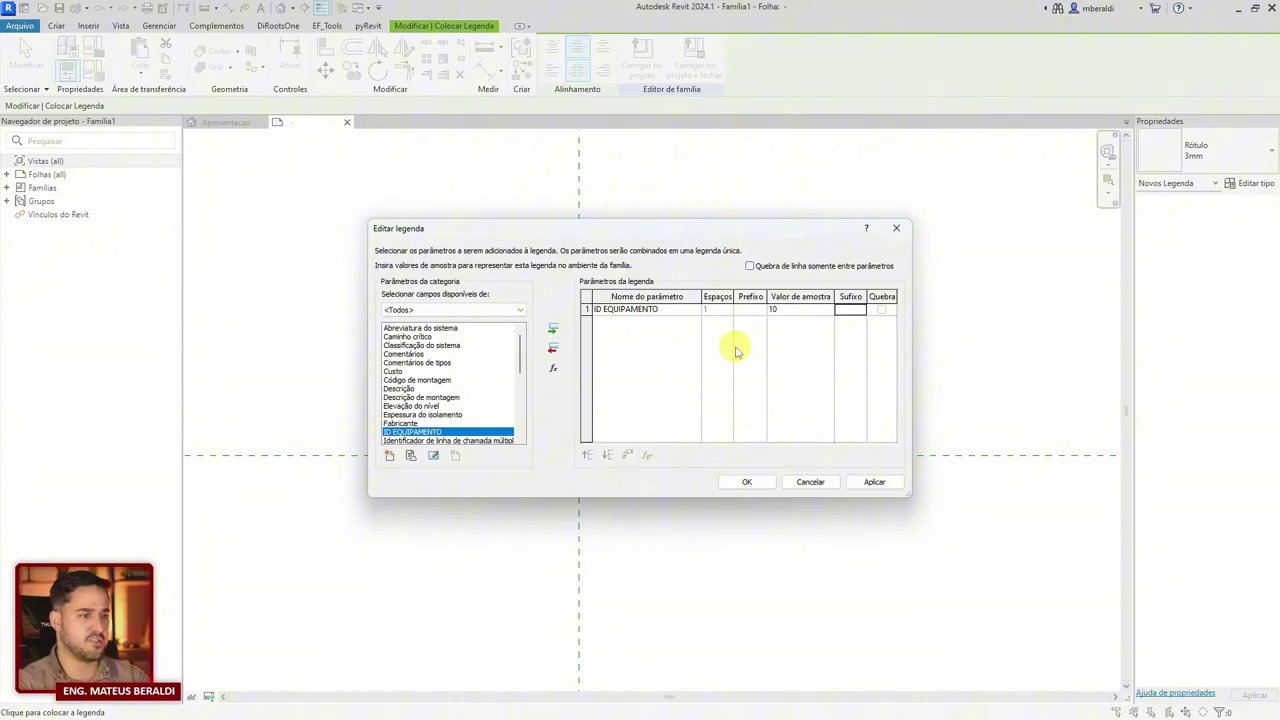
{"action": "left_click", "coordinate": [741, 481]}
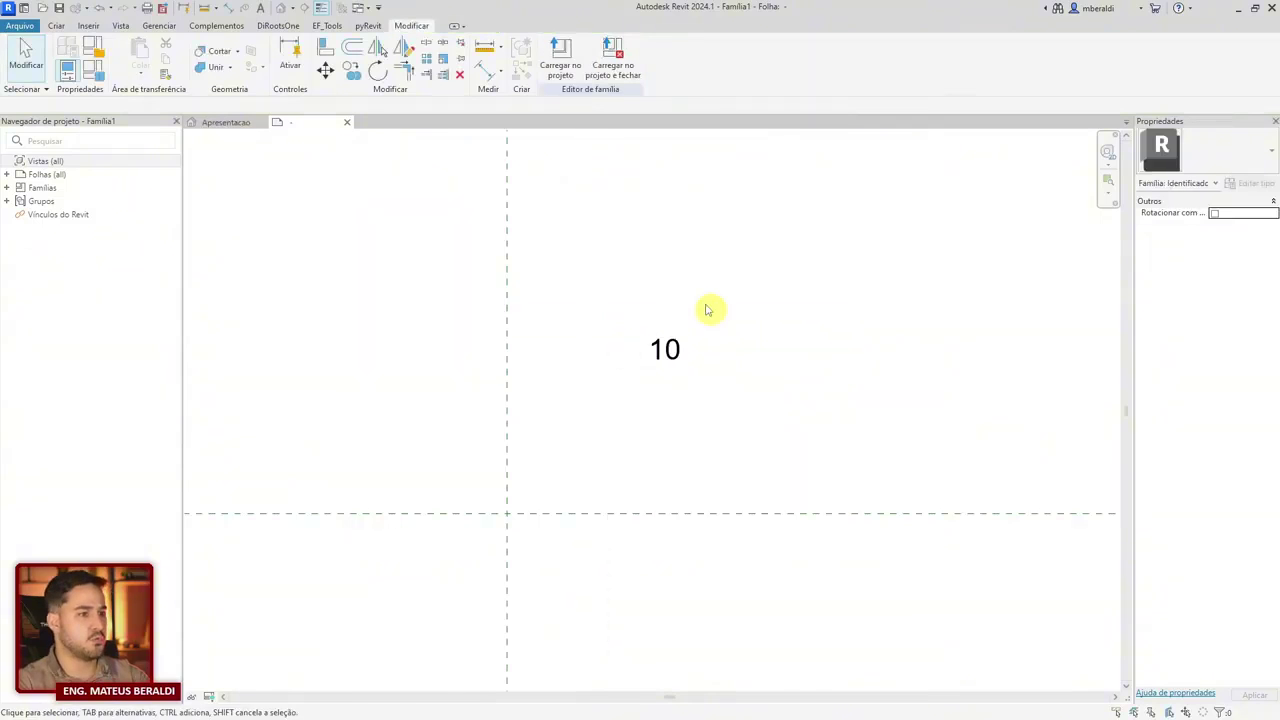
Step: In the label's type properties, set the background to Transparente and the leader/border offset to 0 mm
{"action": "left_click", "coordinate": [672, 349]}
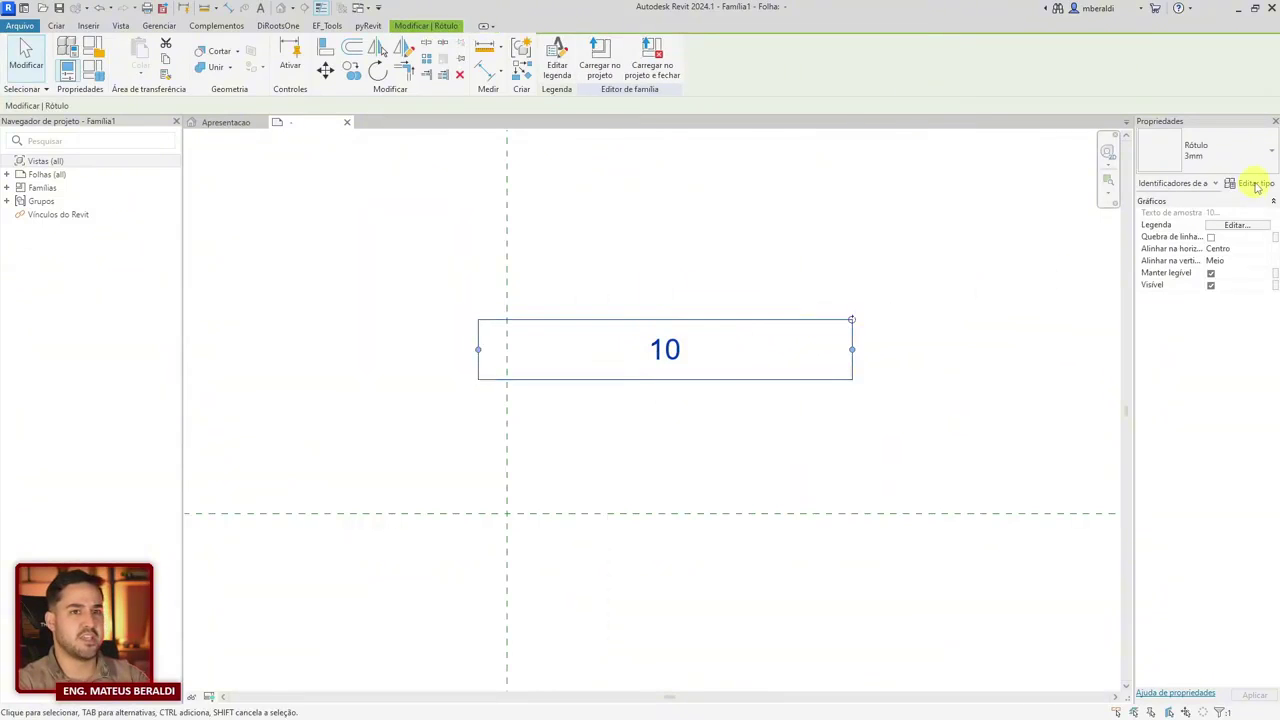
{"action": "left_click", "coordinate": [1255, 184]}
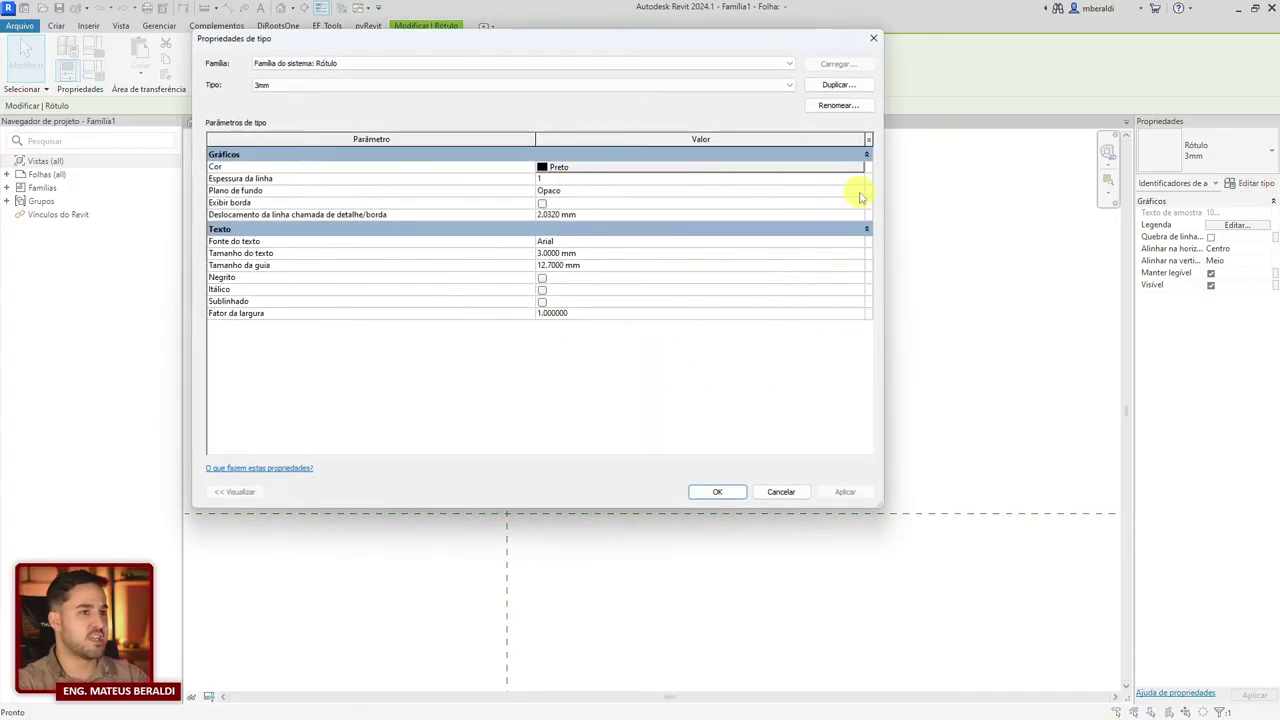
{"action": "left_click", "coordinate": [859, 191]}
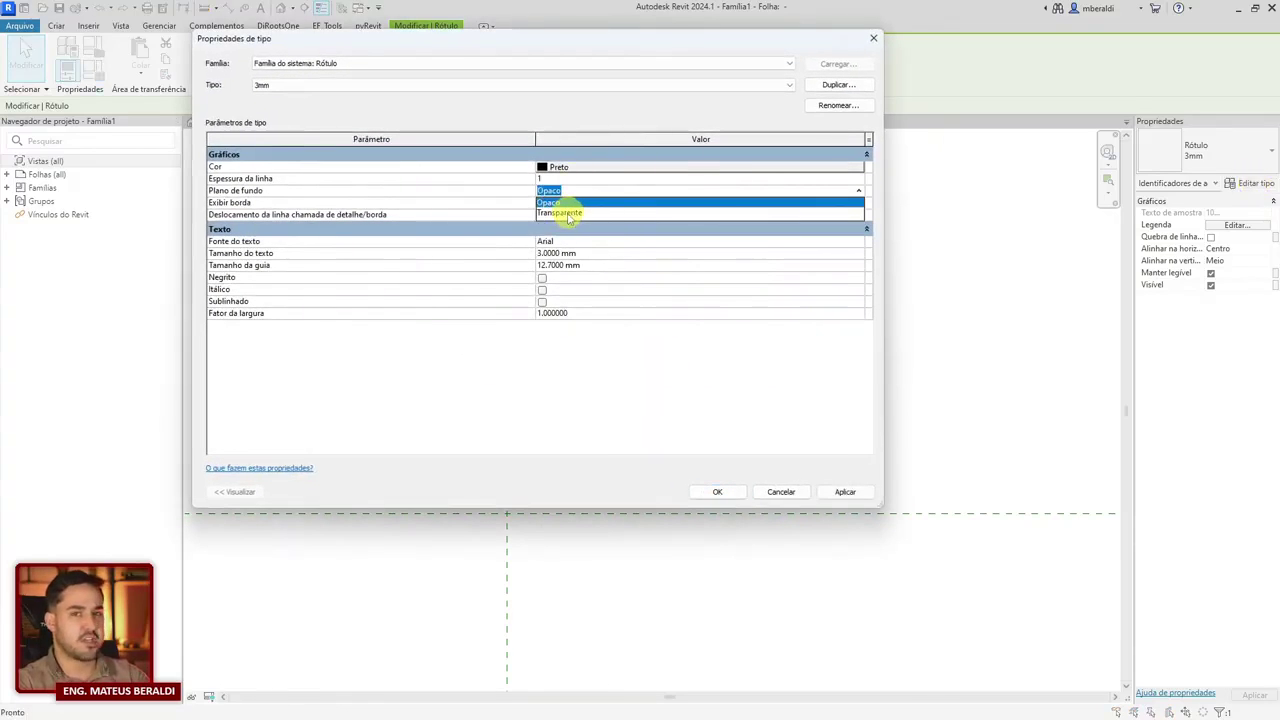
{"action": "left_click", "coordinate": [567, 214]}
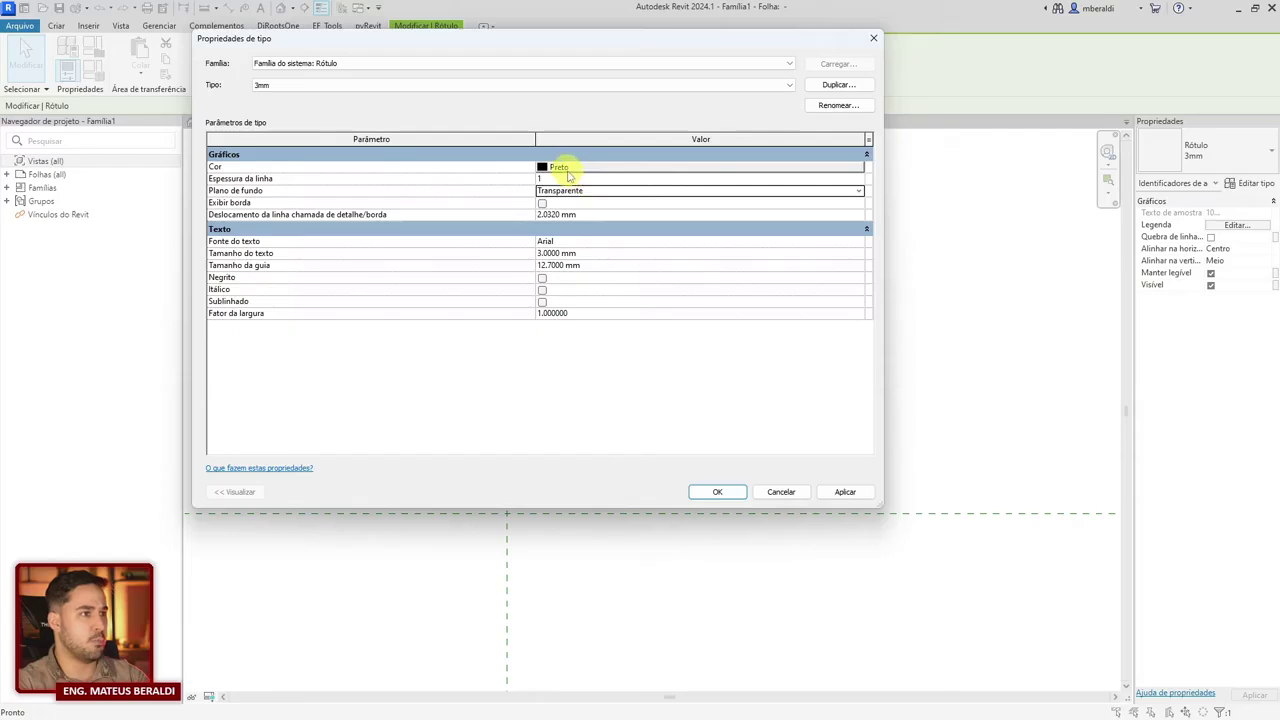
{"action": "left_click", "coordinate": [589, 214]}
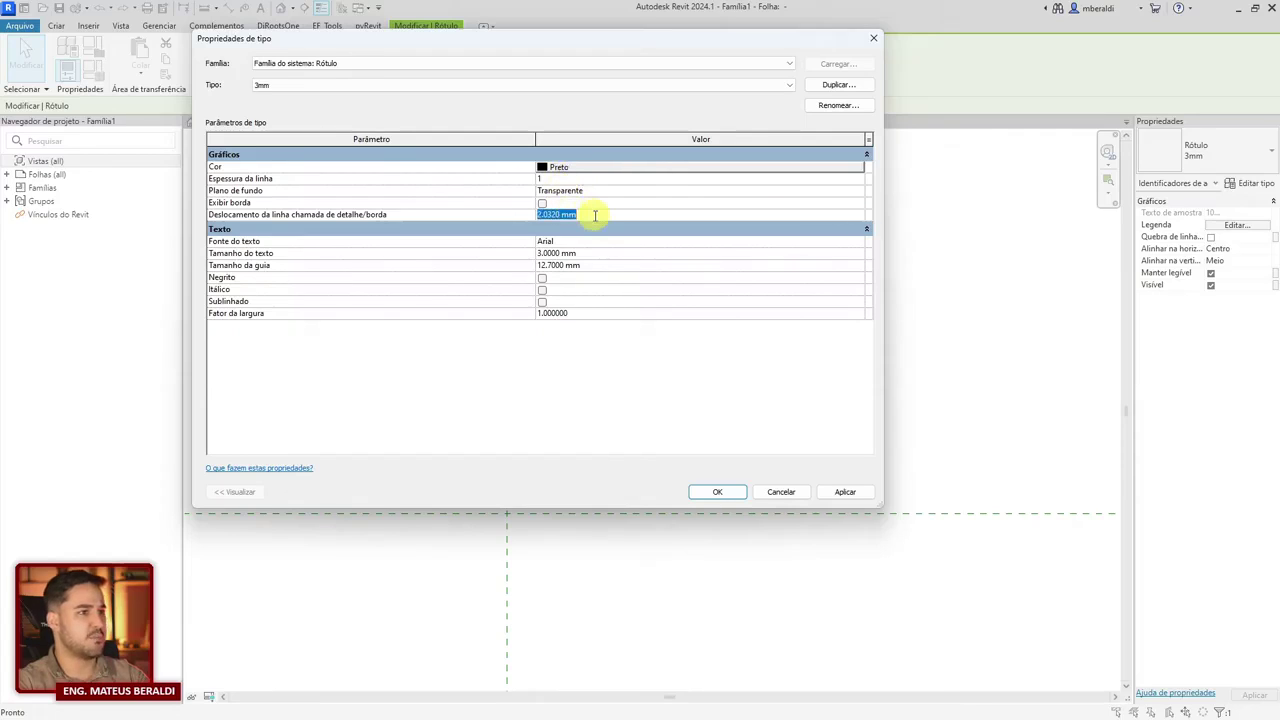
{"action": "type", "text": "0"}
{"action": "key", "text": "Return"}
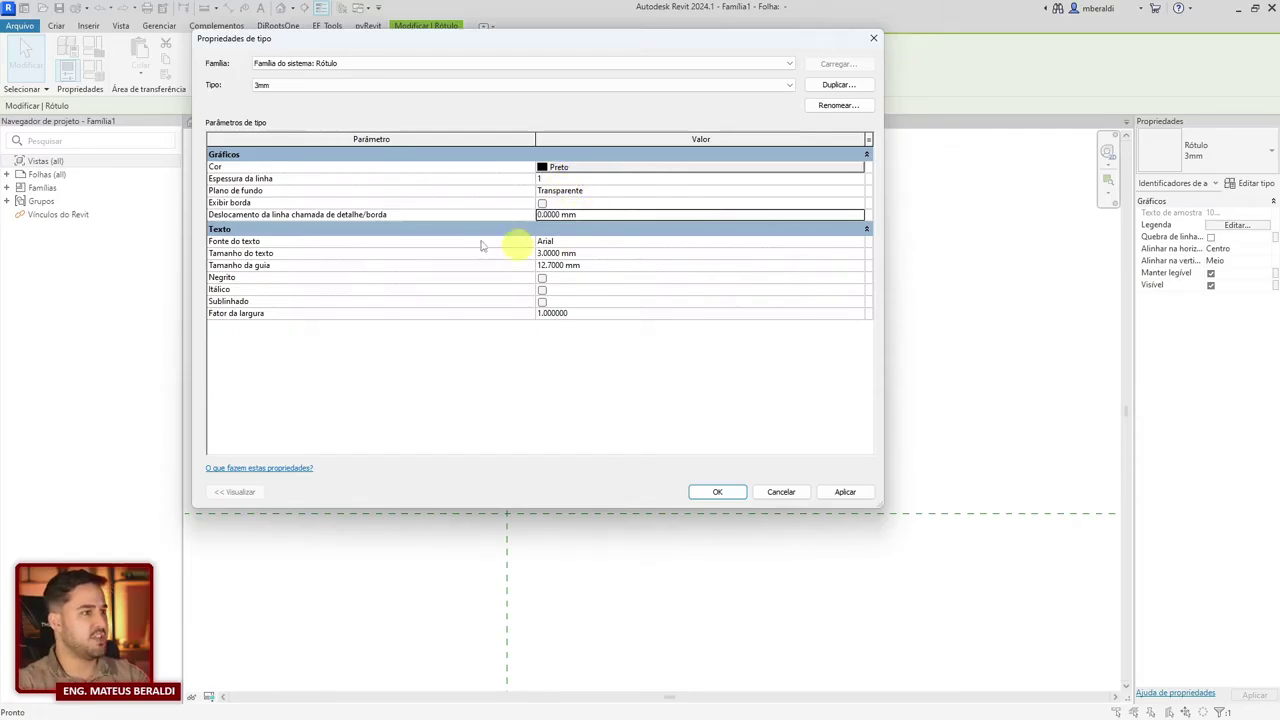
Step: Set the label type's text size to 2 mm and tab size to 0.01 mm, and confirm the type properties
{"action": "left_click", "coordinate": [600, 254]}
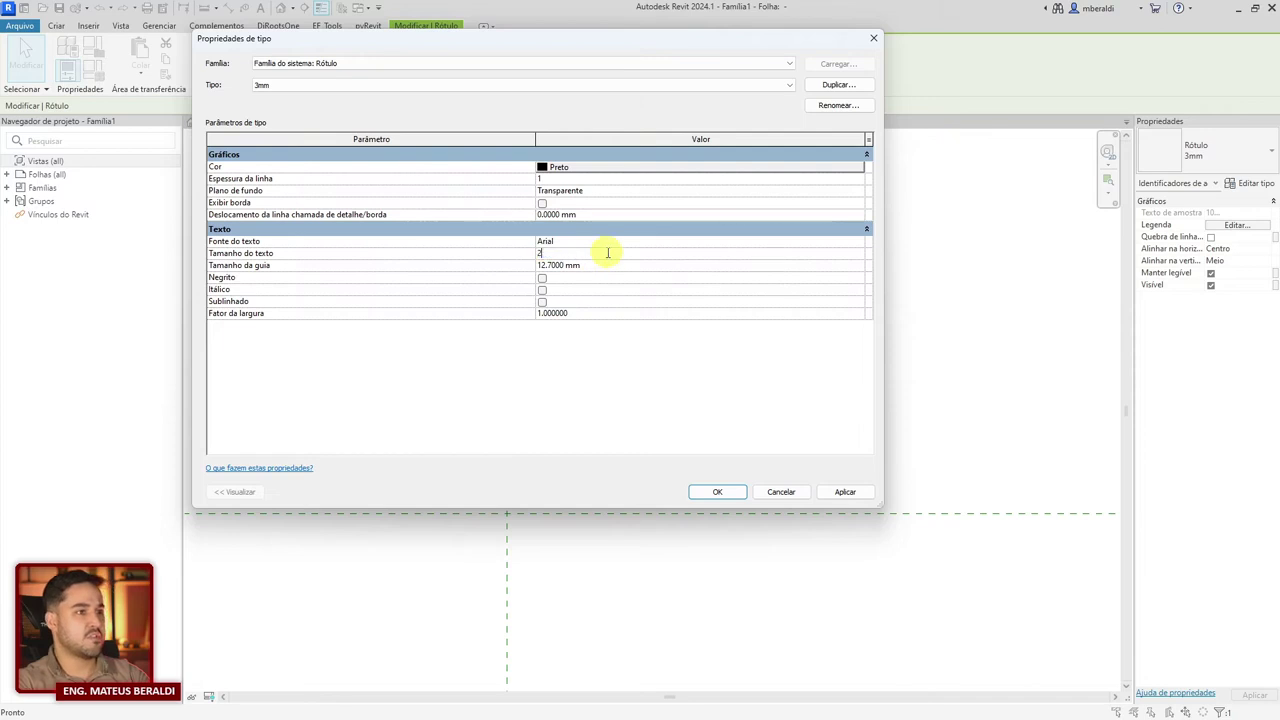
{"action": "type", "text": "2"}
{"action": "key", "text": "Return"}
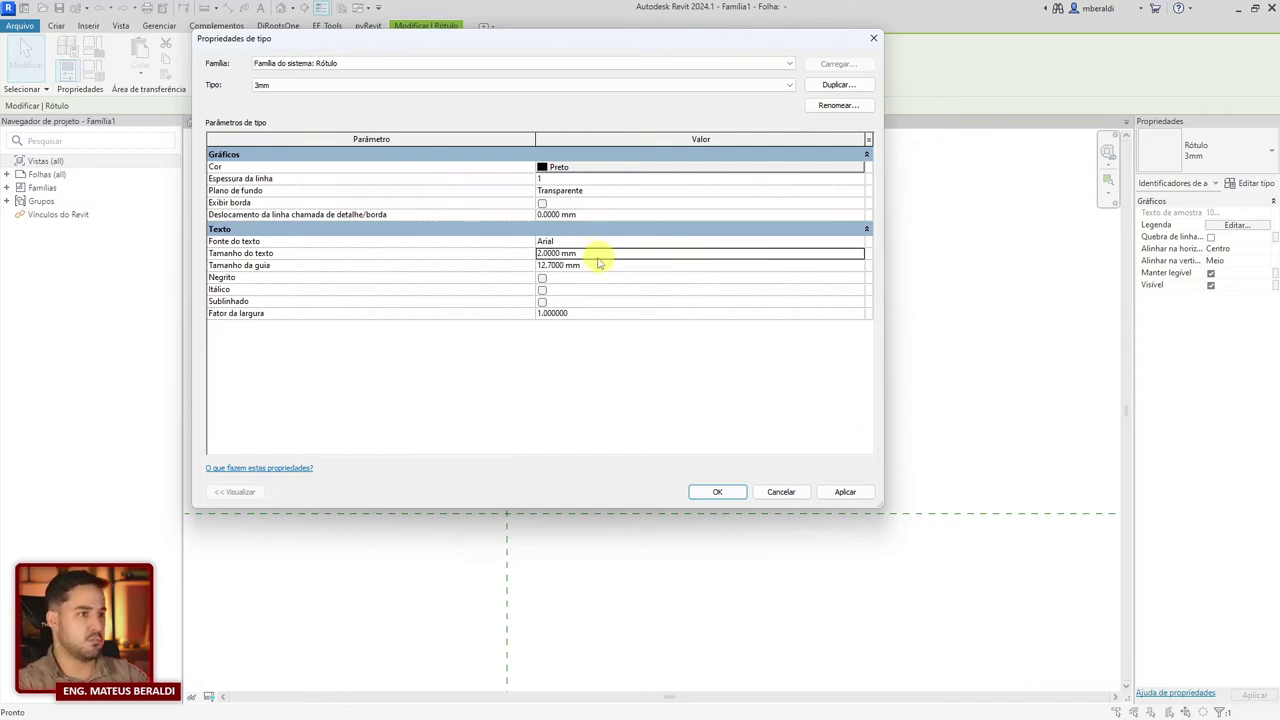
{"action": "left_click", "coordinate": [592, 265]}
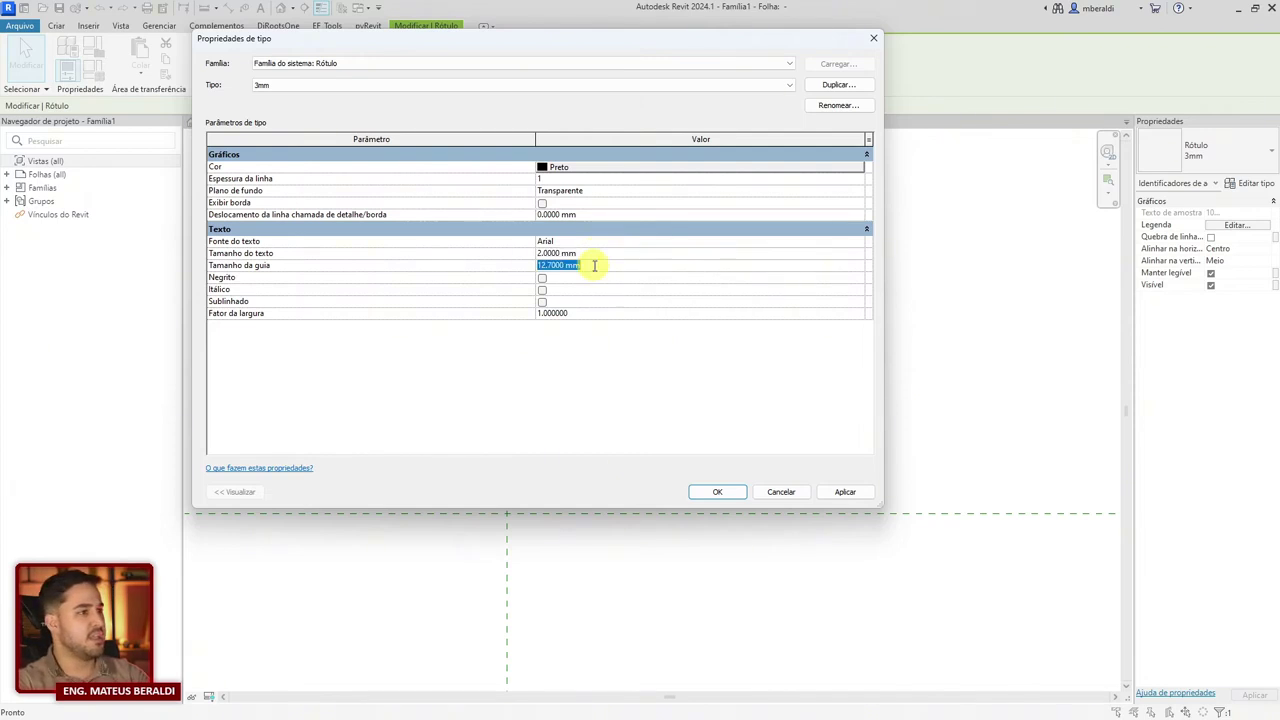
{"action": "type", "text": "0.01"}
{"action": "key", "text": "Return"}
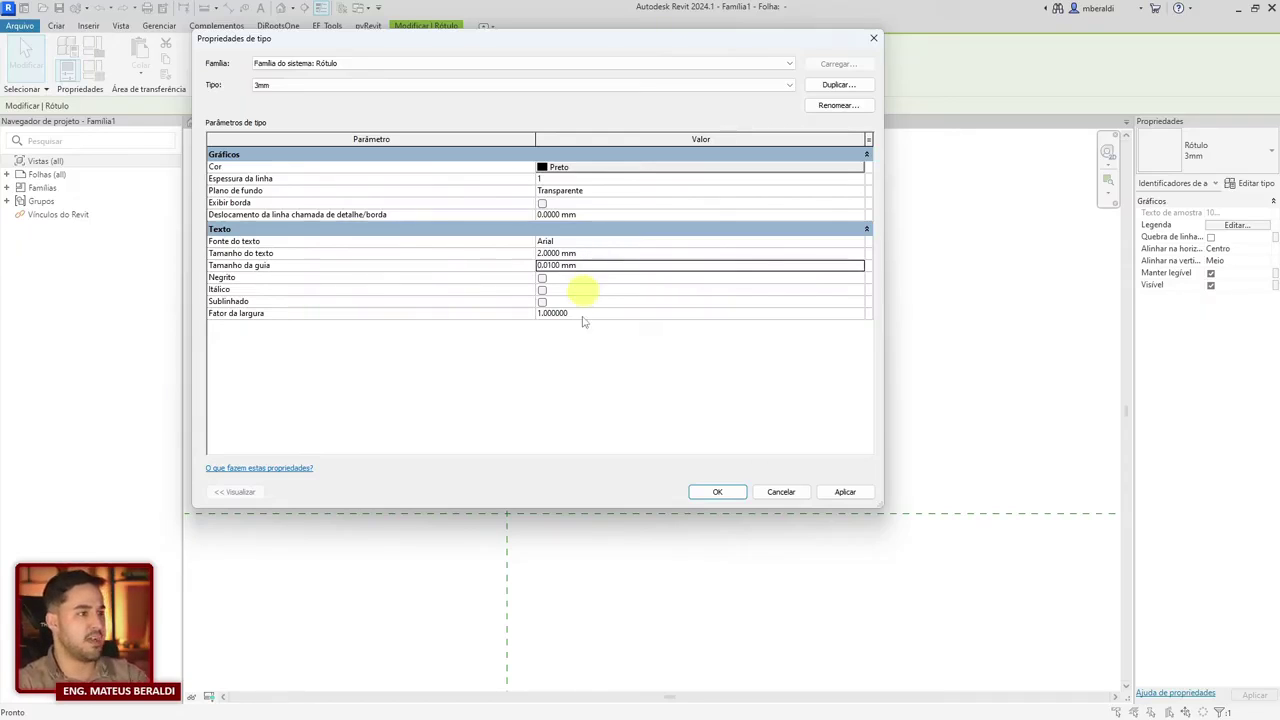
{"action": "left_click", "coordinate": [718, 492]}
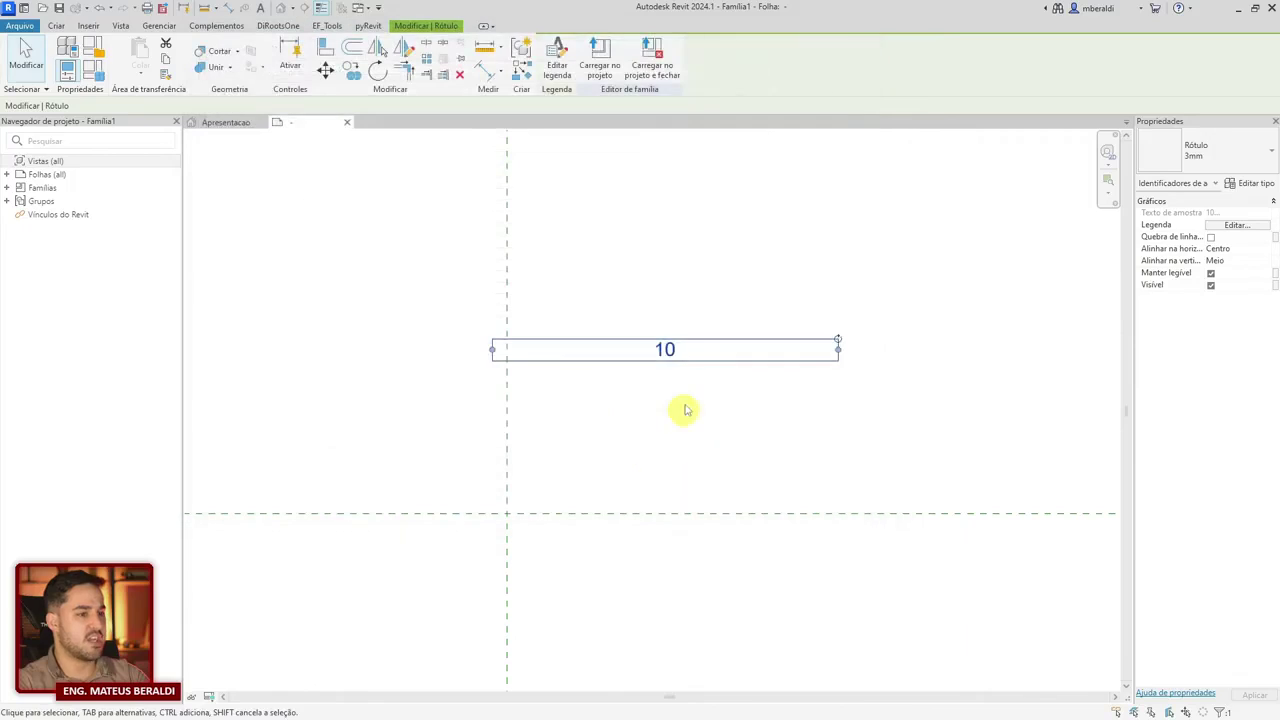
Step: Narrow the label box to fit its number and centre it on the intersection of the reference planes
{"action": "left_click", "coordinate": [686, 372]}
{"action": "left_click", "coordinate": [669, 350]}
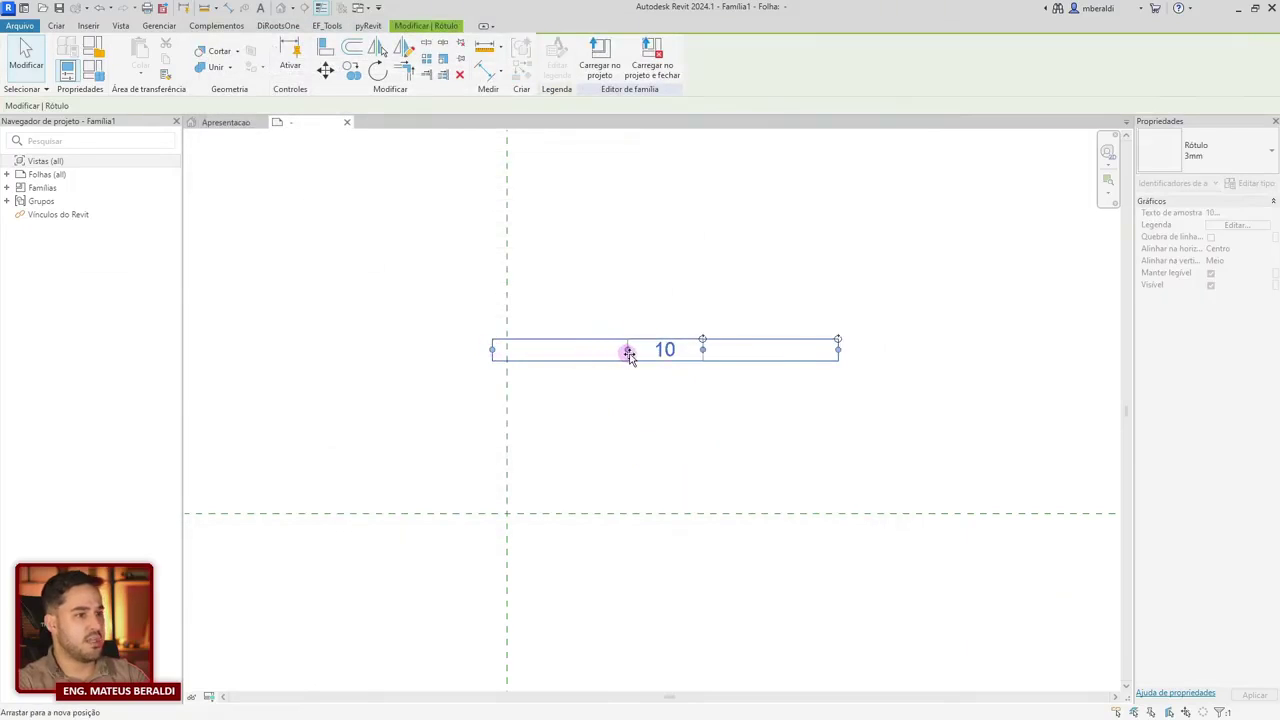
{"action": "left_click_drag", "start_coordinate": [640, 355], "coordinate": [509, 518]}
{"action": "scroll", "coordinate": [590, 430], "scroll_direction": "up", "scroll_amount": 1}
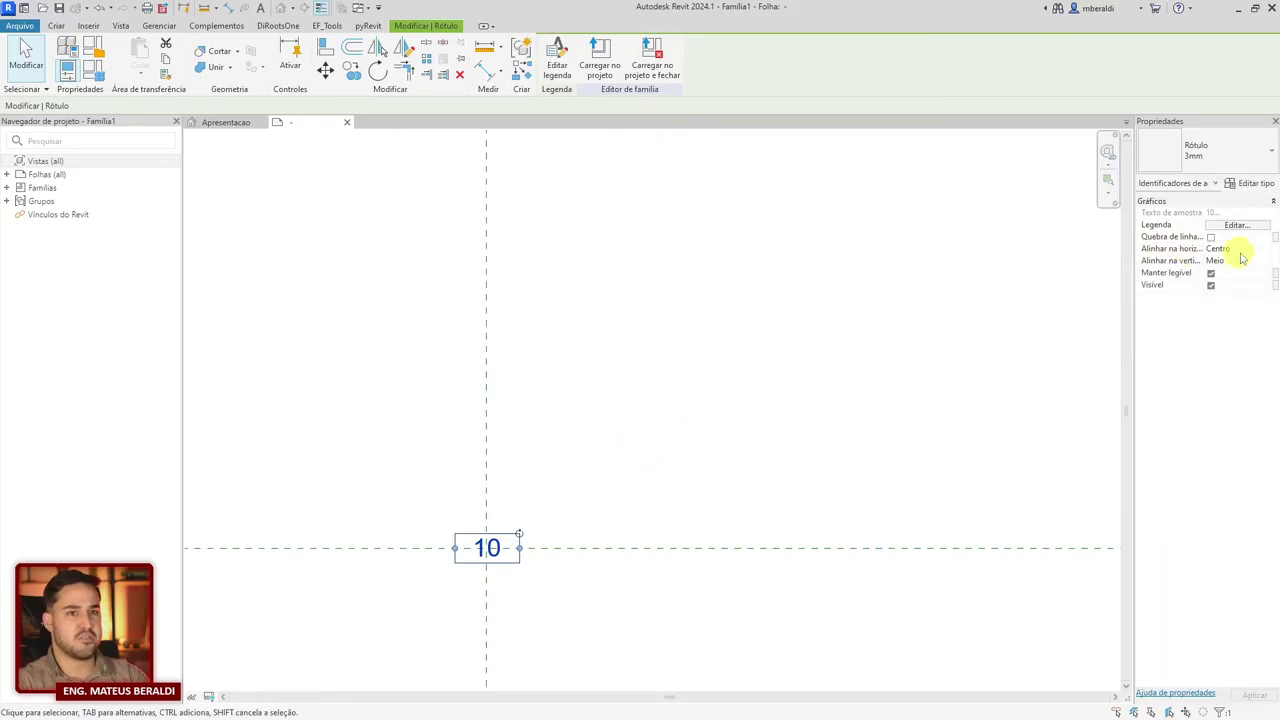
{"action": "left_click", "coordinate": [770, 505]}
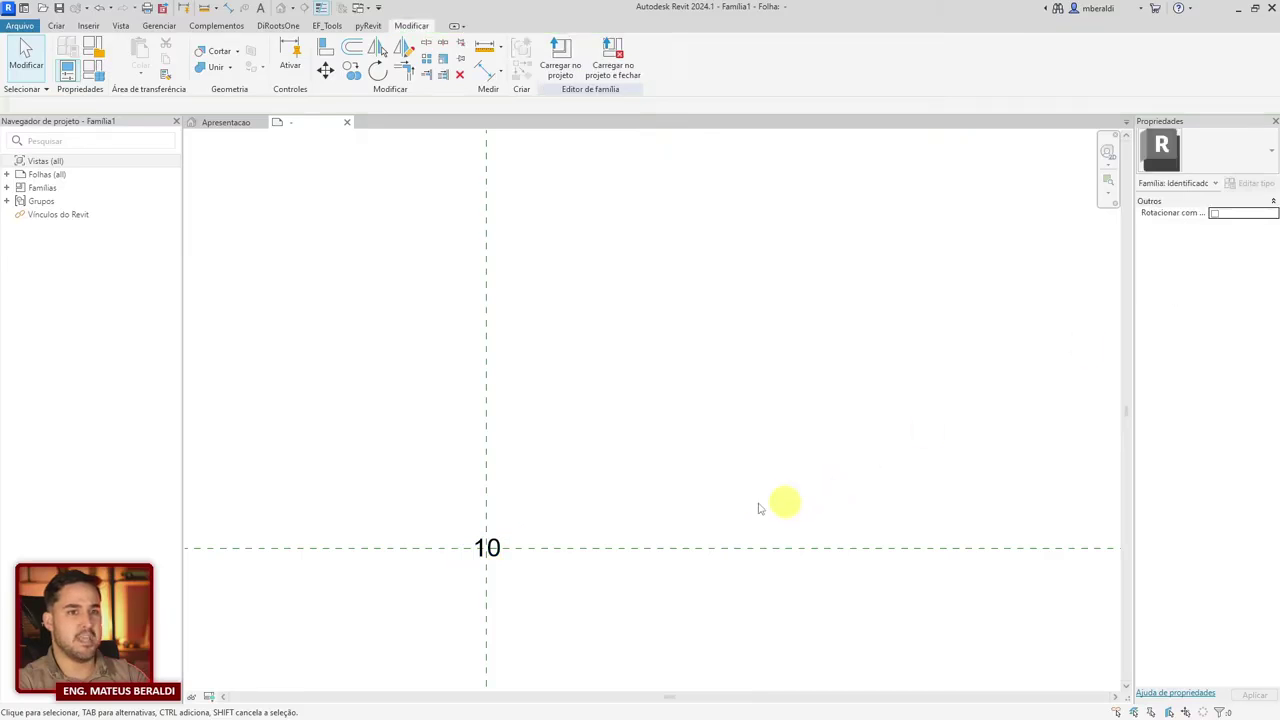
Step: Draw a circle around the label number, centred on the intersection of the reference planes
{"action": "middle_click_drag", "start_coordinate": [545, 561], "coordinate": [830, 430]}
{"action": "scroll", "coordinate": [830, 430], "scroll_direction": "up", "scroll_amount": 3}
{"action": "left_click", "coordinate": [56, 26]}
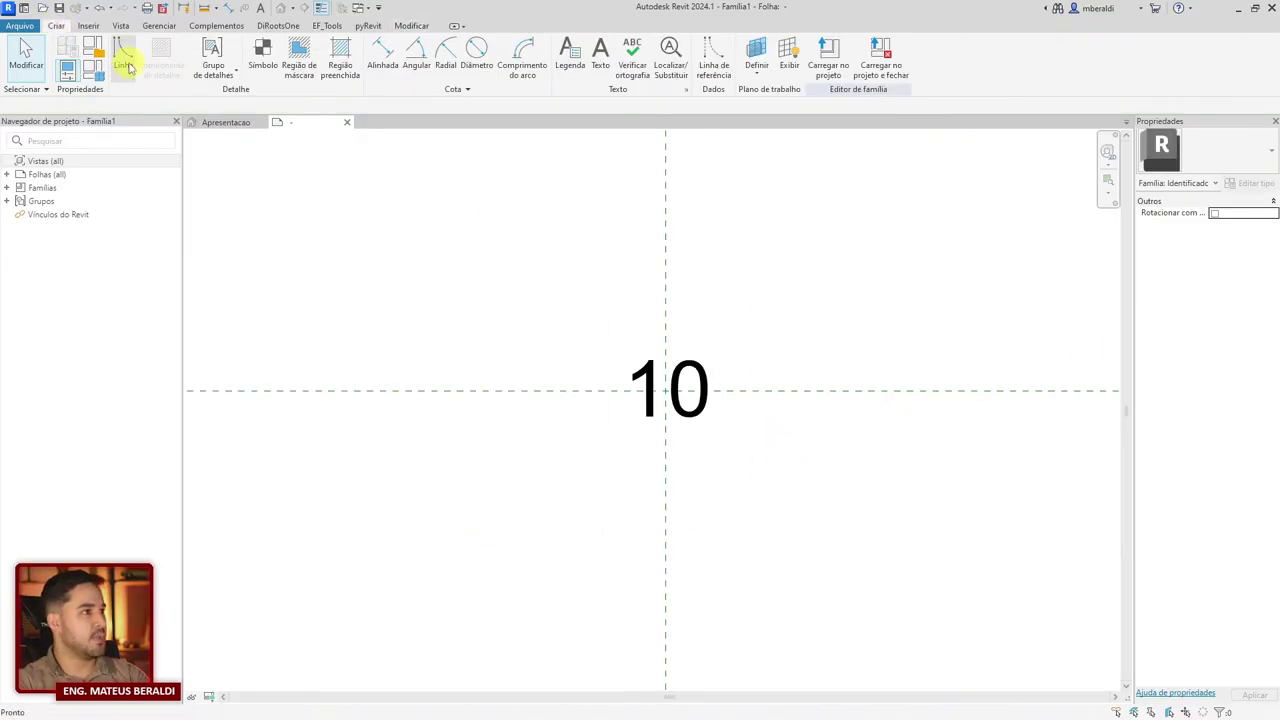
{"action": "left_click", "coordinate": [123, 55]}
{"action": "left_click", "coordinate": [606, 46]}
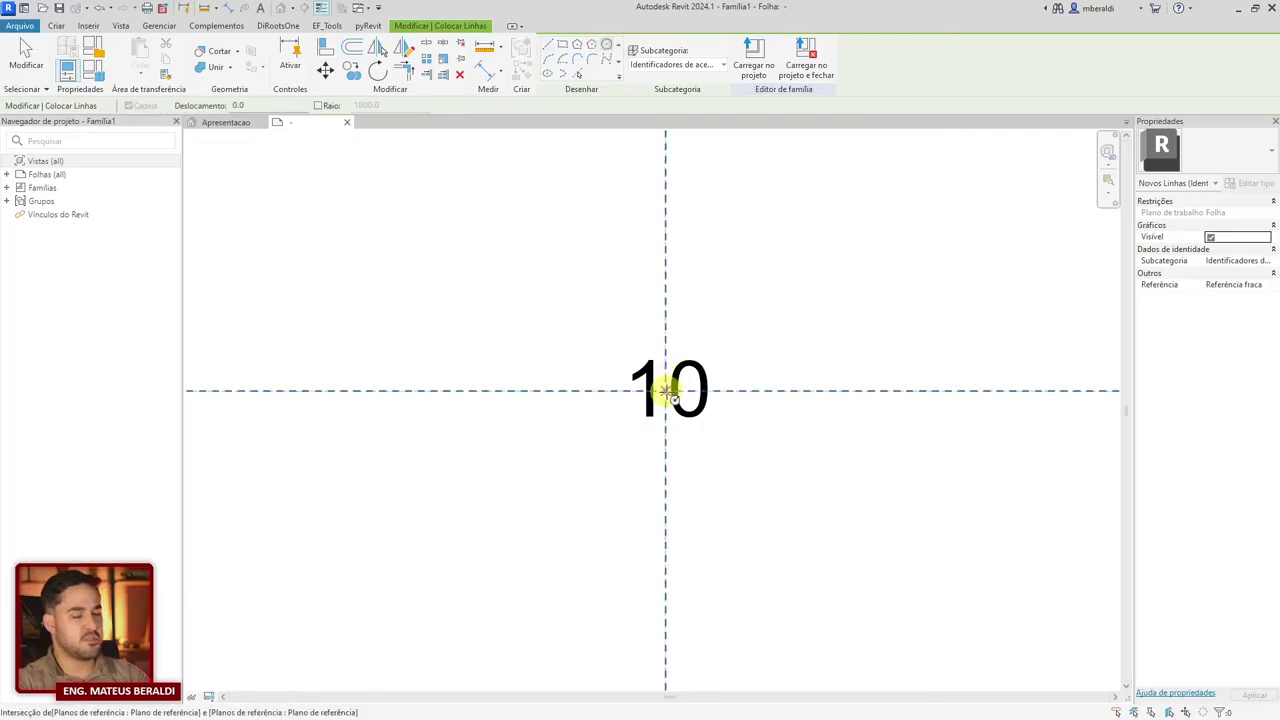
{"action": "left_click", "coordinate": [666, 391]}
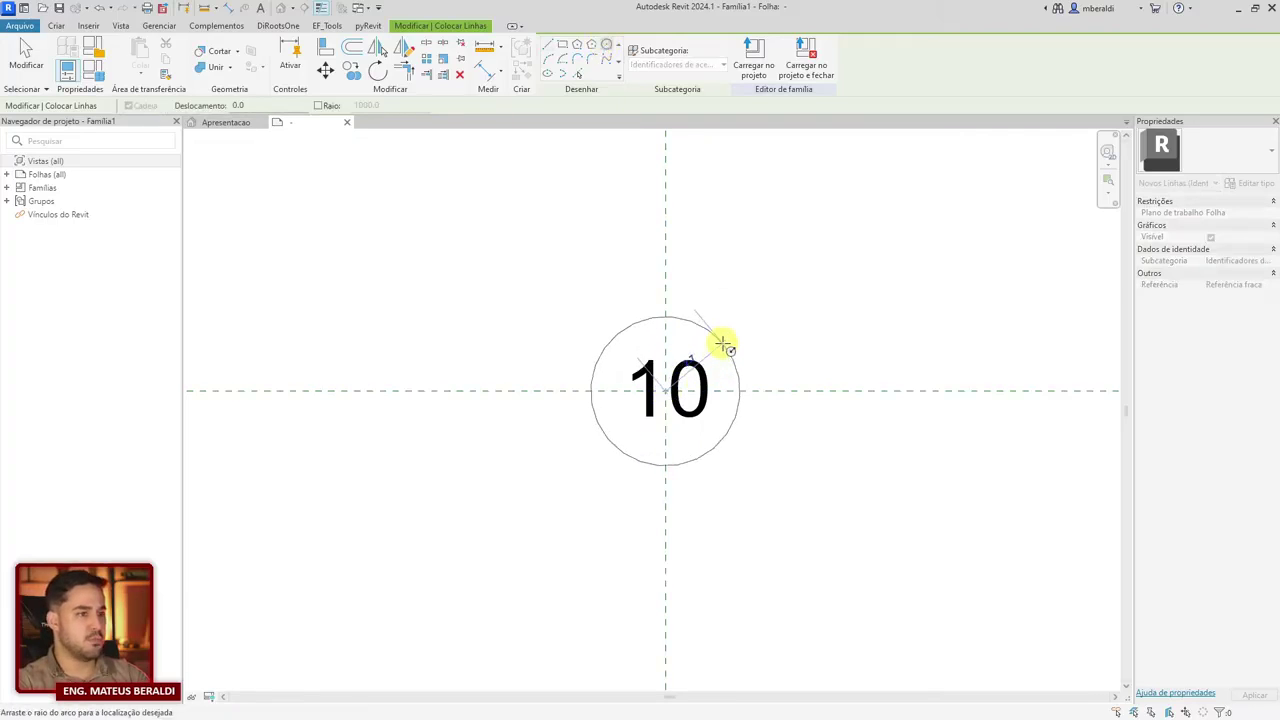
{"action": "left_click", "coordinate": [723, 344]}
{"action": "key", "text": "Escape"}
{"action": "key", "text": "Escape"}
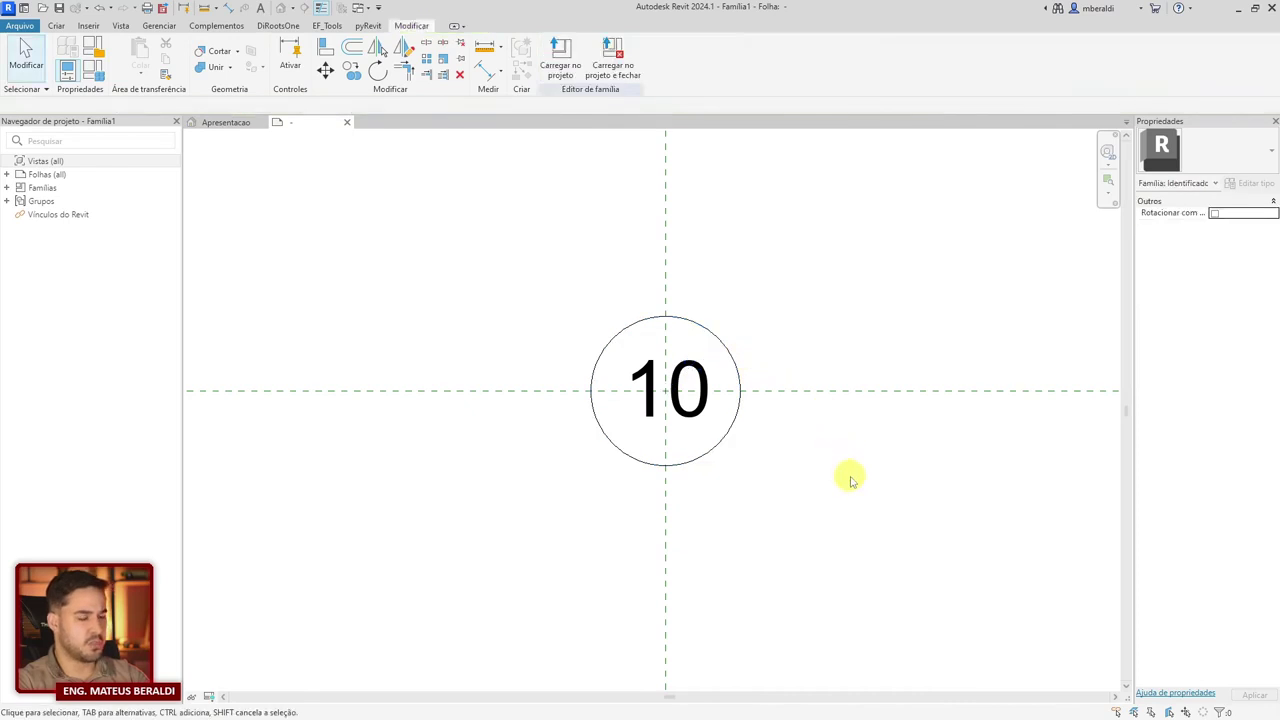
Step: Recentre the label in the circle on the reference plane intersection and narrow its box to about the circle's width
{"action": "left_click", "coordinate": [697, 414]}
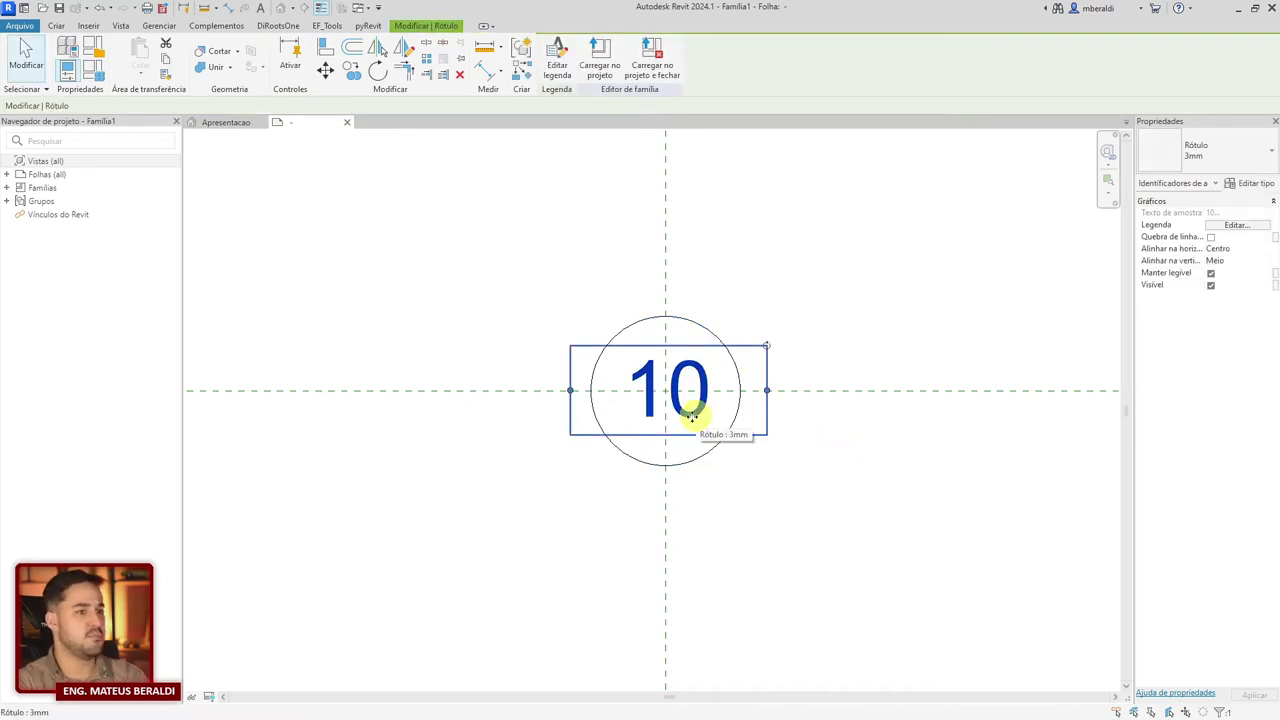
{"action": "left_click_drag", "start_coordinate": [665, 409], "coordinate": [661, 409]}
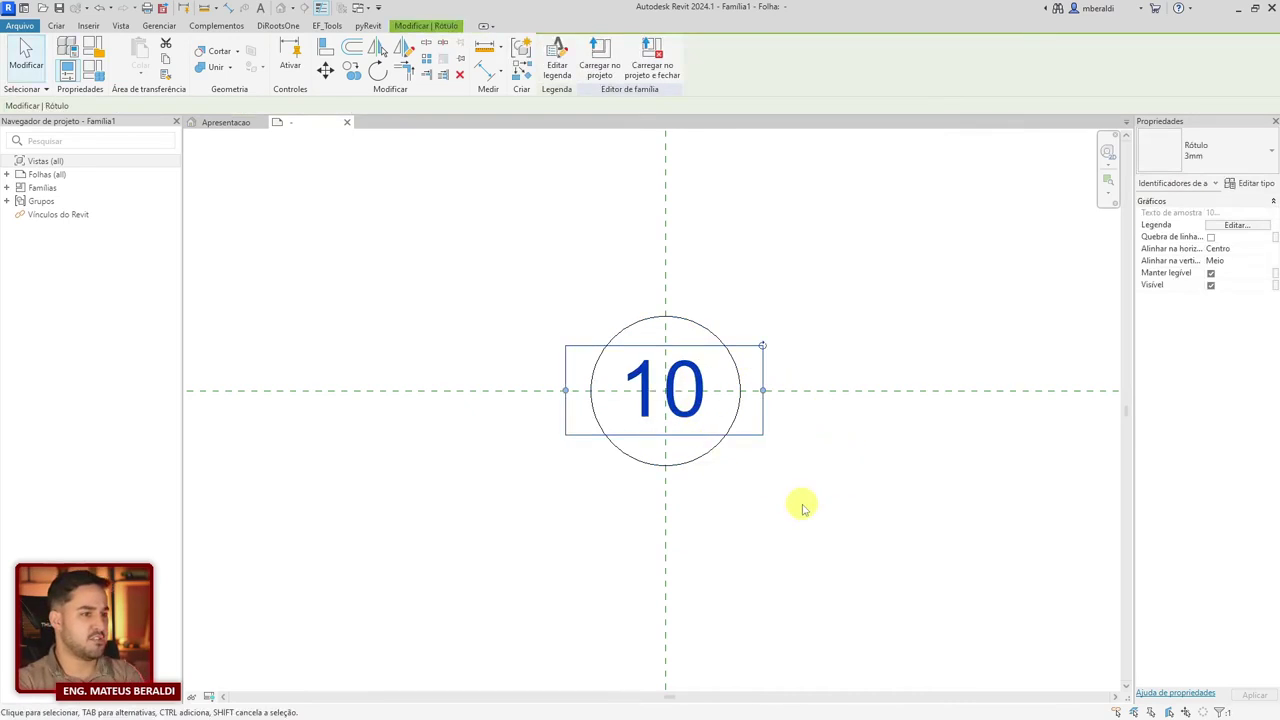
{"action": "left_click_drag", "start_coordinate": [763, 390], "coordinate": [740, 397]}
{"action": "scroll", "coordinate": [704, 400], "scroll_direction": "up", "scroll_amount": 5}
{"action": "middle_click_drag", "start_coordinate": [640, 413], "coordinate": [676, 451]}
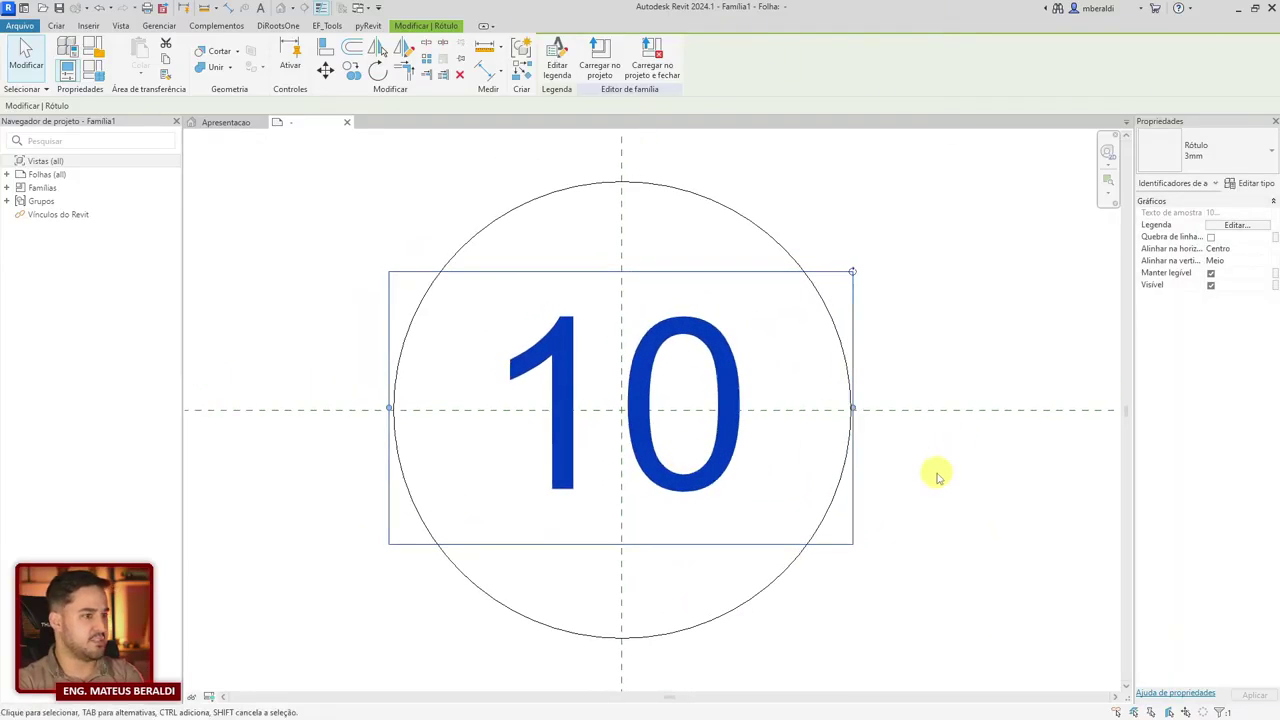
{"action": "key", "text": "Right"}
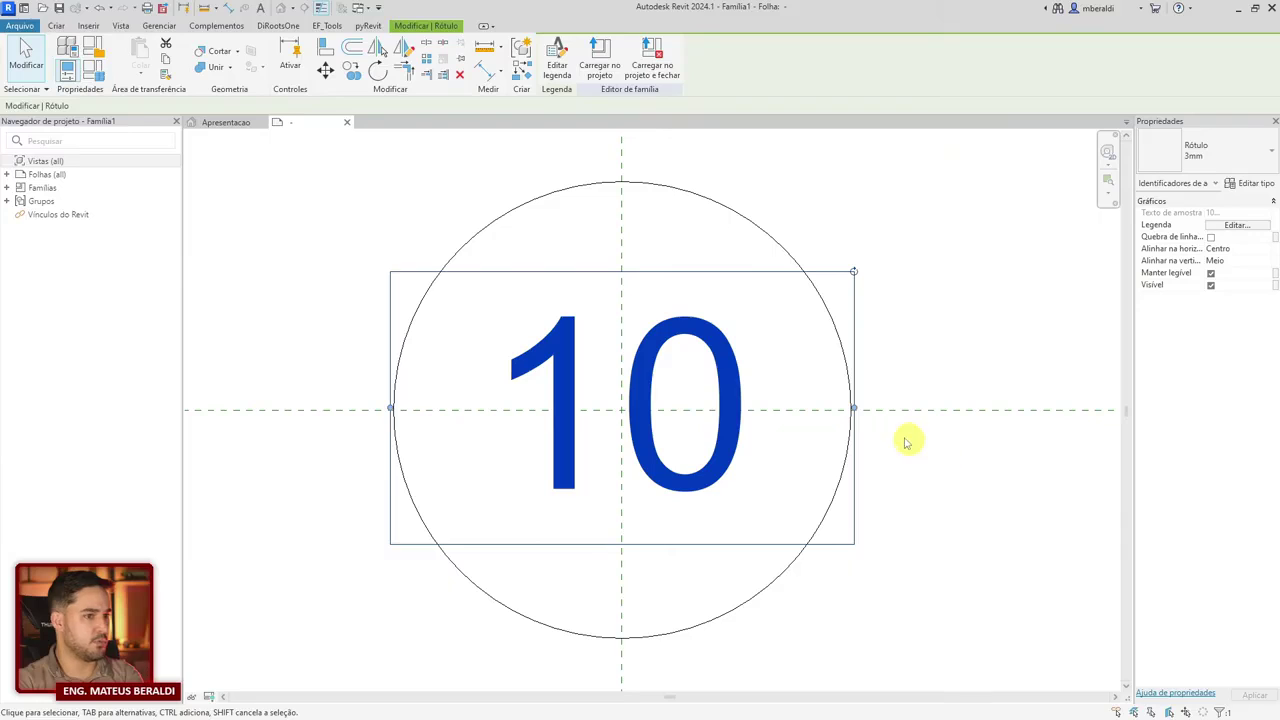
{"action": "left_click_drag", "start_coordinate": [855, 409], "coordinate": [848, 409]}
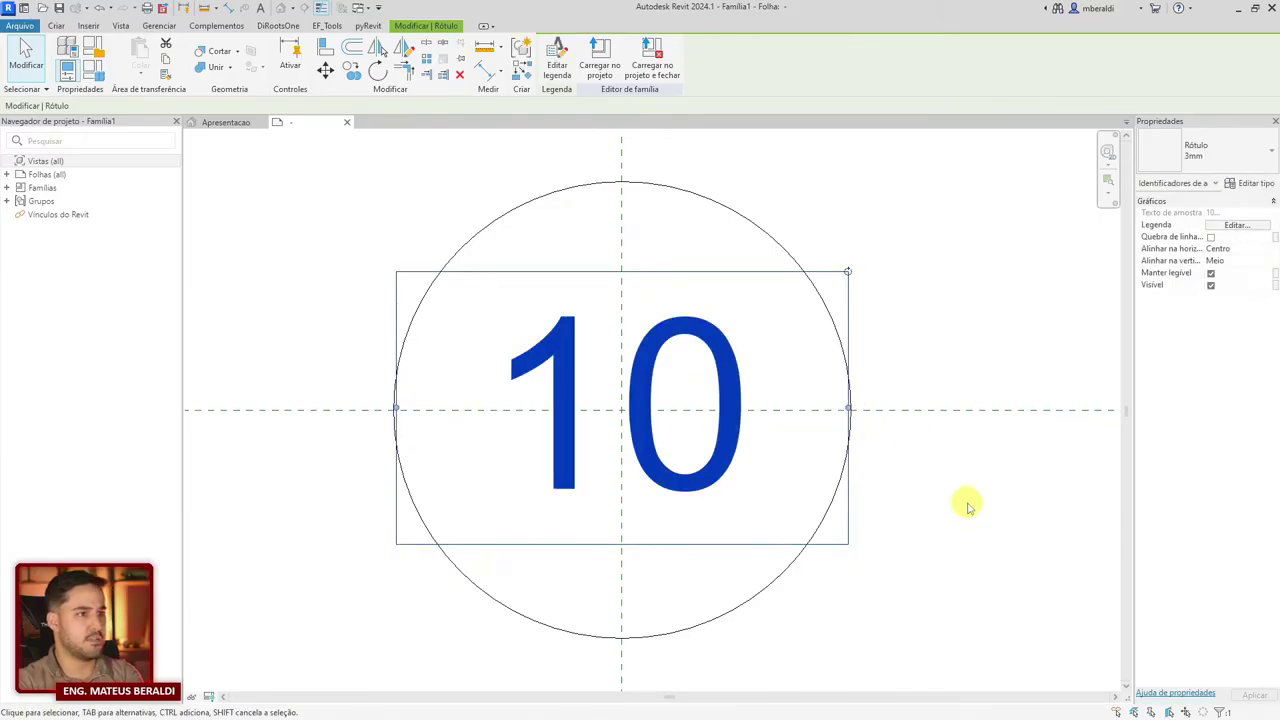
{"action": "left_click", "coordinate": [968, 507]}
{"action": "scroll", "coordinate": [793, 405], "scroll_direction": "down", "scroll_amount": 5}
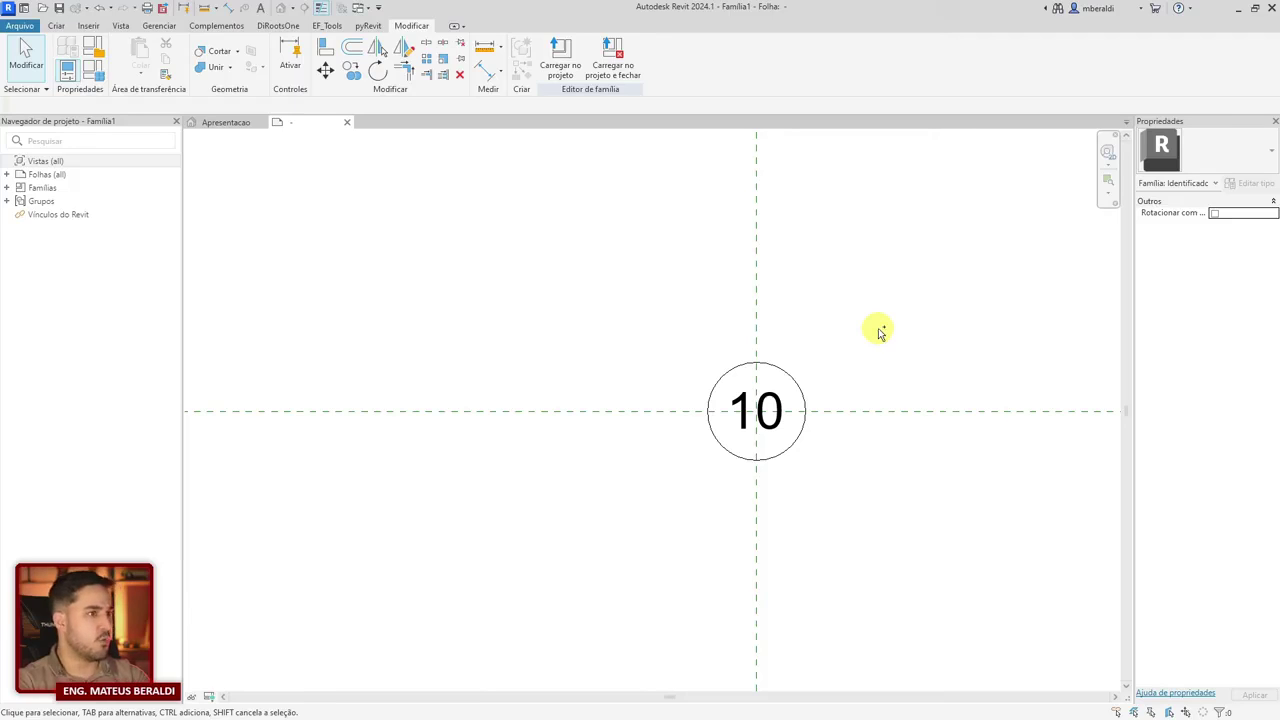
Step: Save the family as ID Acessorio Tubos in the TAGS folder on the desktop, confirming the file save options
{"action": "left_click", "coordinate": [19, 25]}
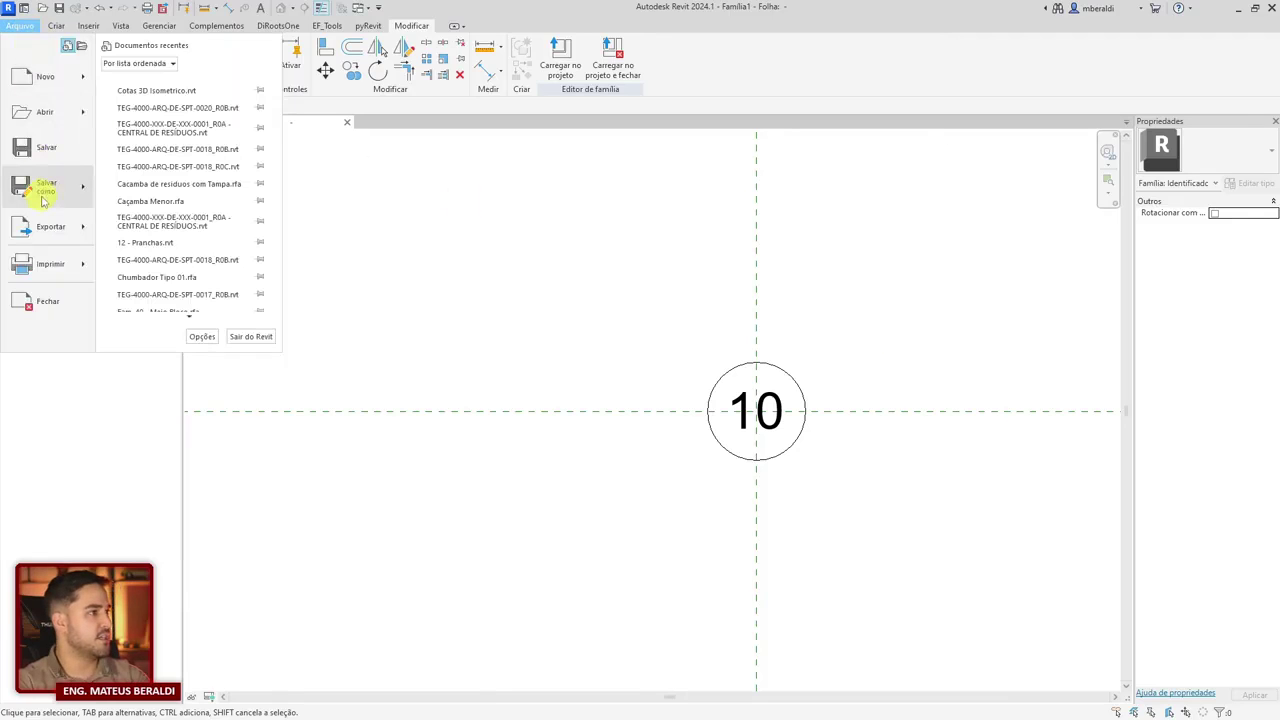
{"action": "mouse_move", "coordinate": [55, 197]}
{"action": "left_click", "coordinate": [195, 178]}
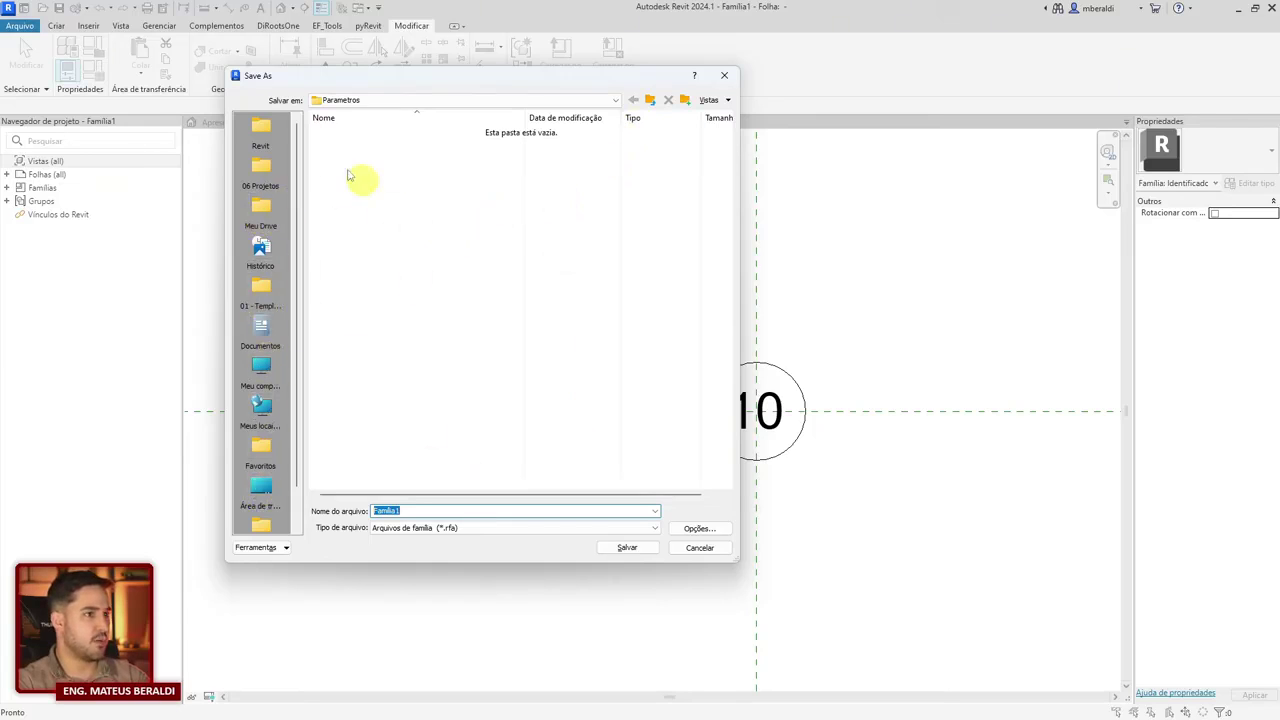
{"action": "left_click", "coordinate": [262, 490]}
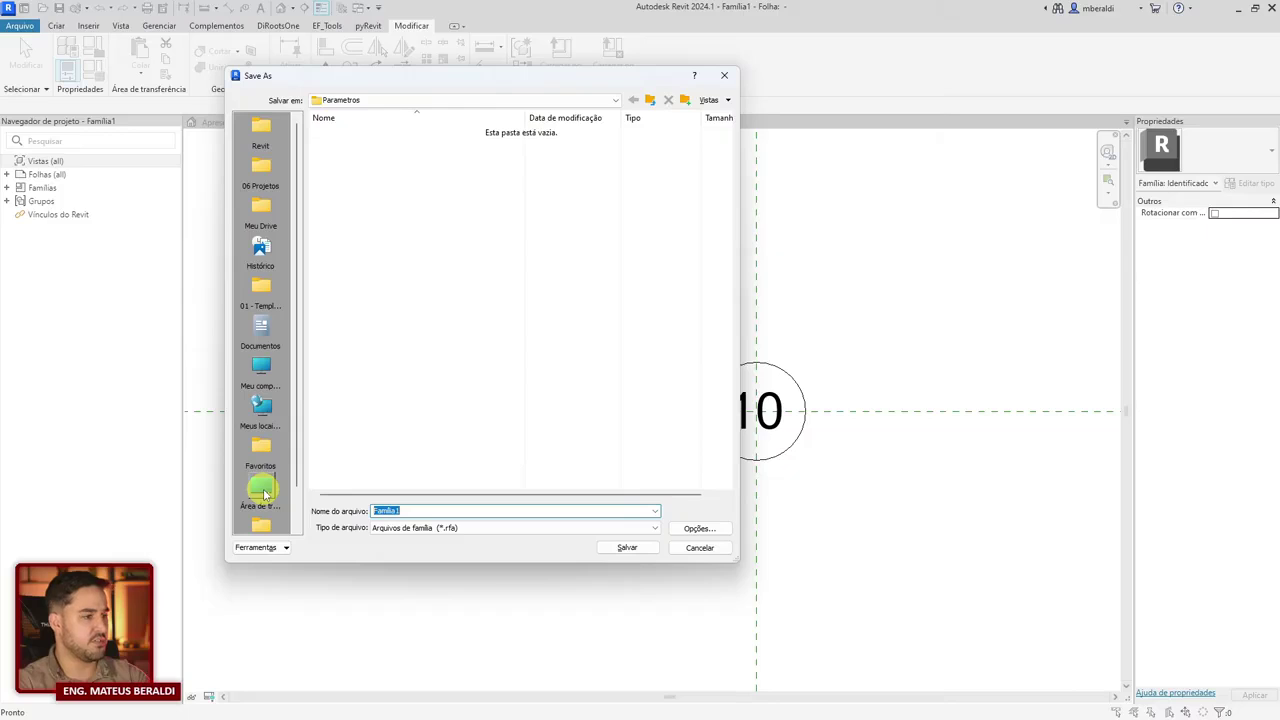
{"action": "left_click", "coordinate": [263, 494]}
{"action": "double_click", "coordinate": [454, 345]}
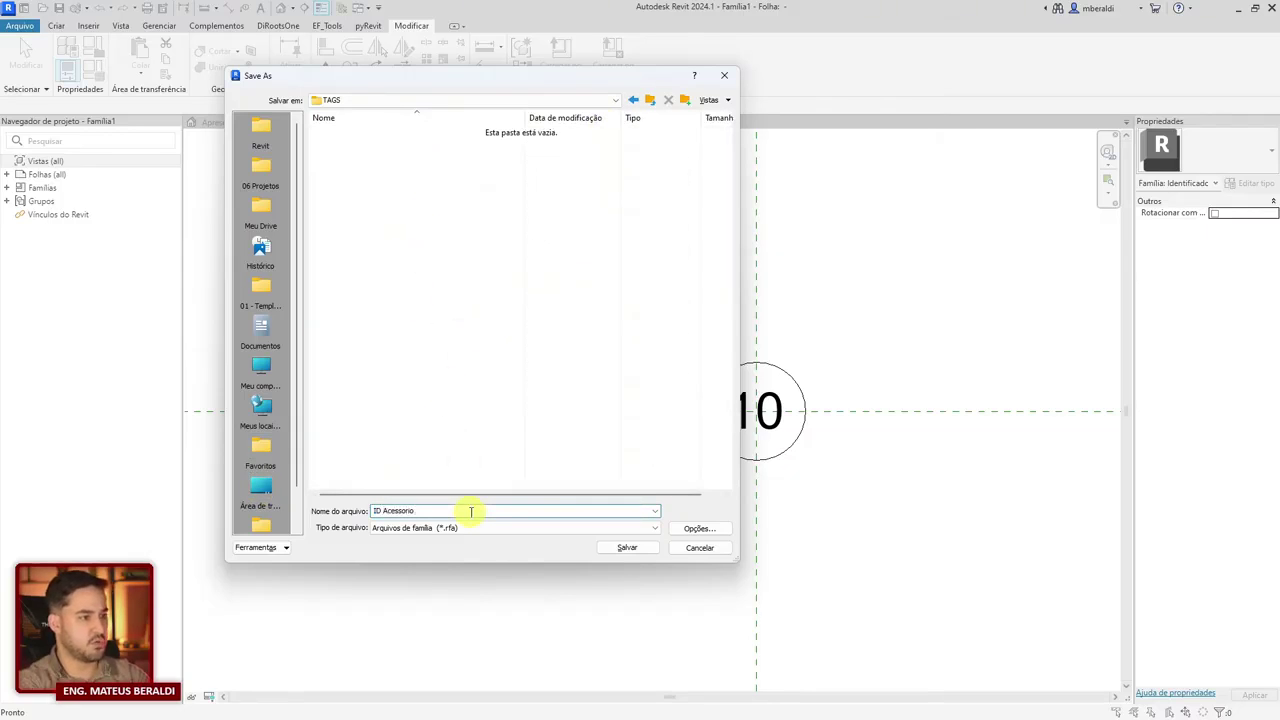
{"action": "left_click", "coordinate": [699, 528]}
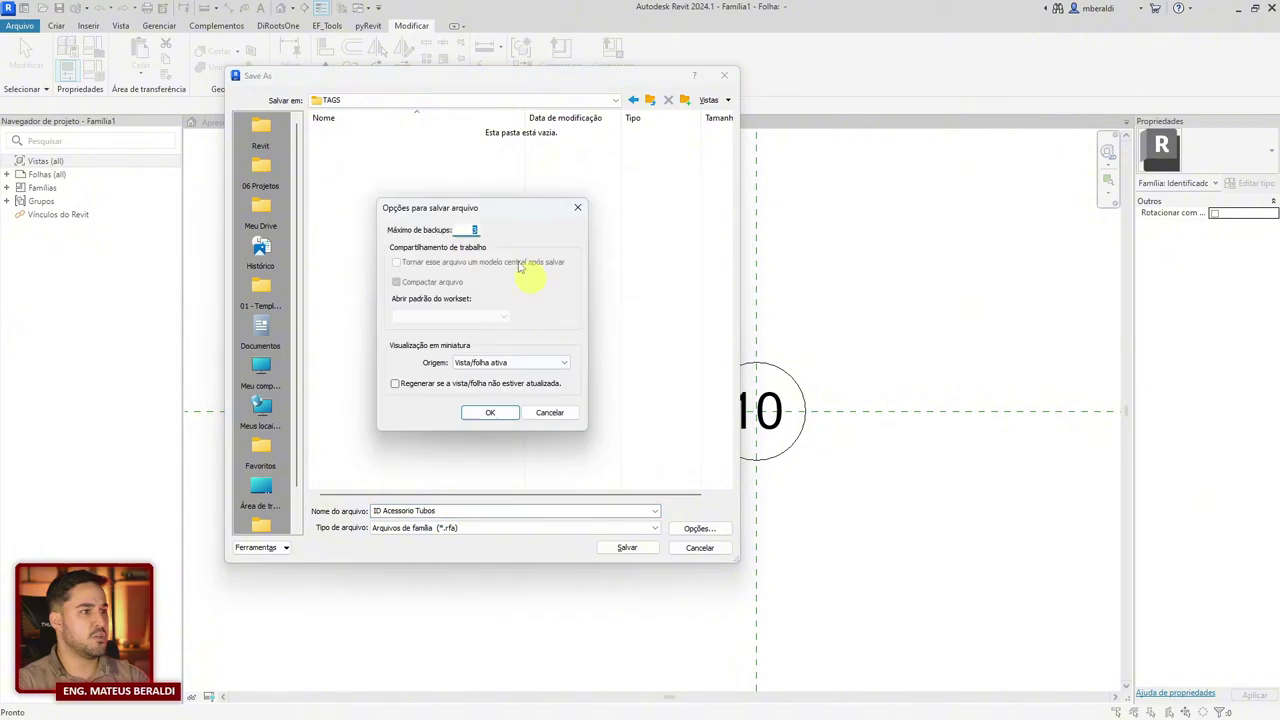
{"action": "left_click", "coordinate": [487, 414]}
{"action": "left_click", "coordinate": [625, 547]}
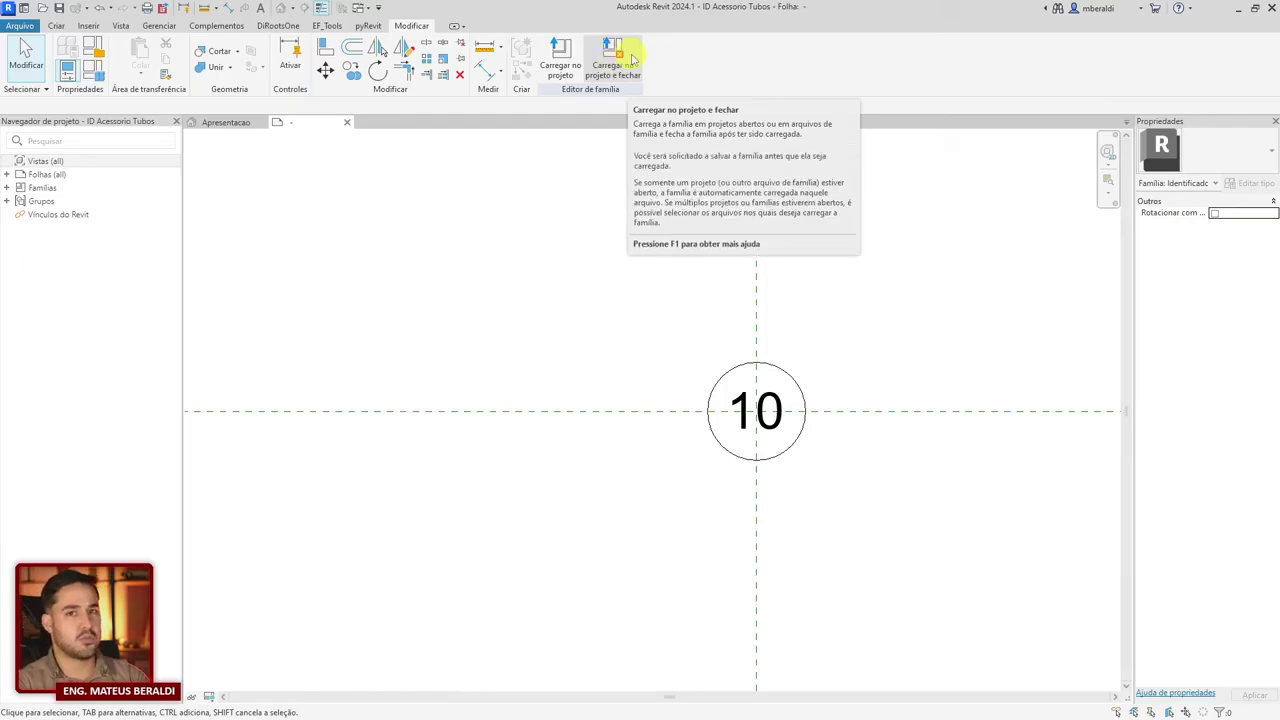
Step: Load the tag family into the project, closing it, and tag the outermost riser's gate valve with an elbowed leader
{"action": "left_click", "coordinate": [616, 68]}
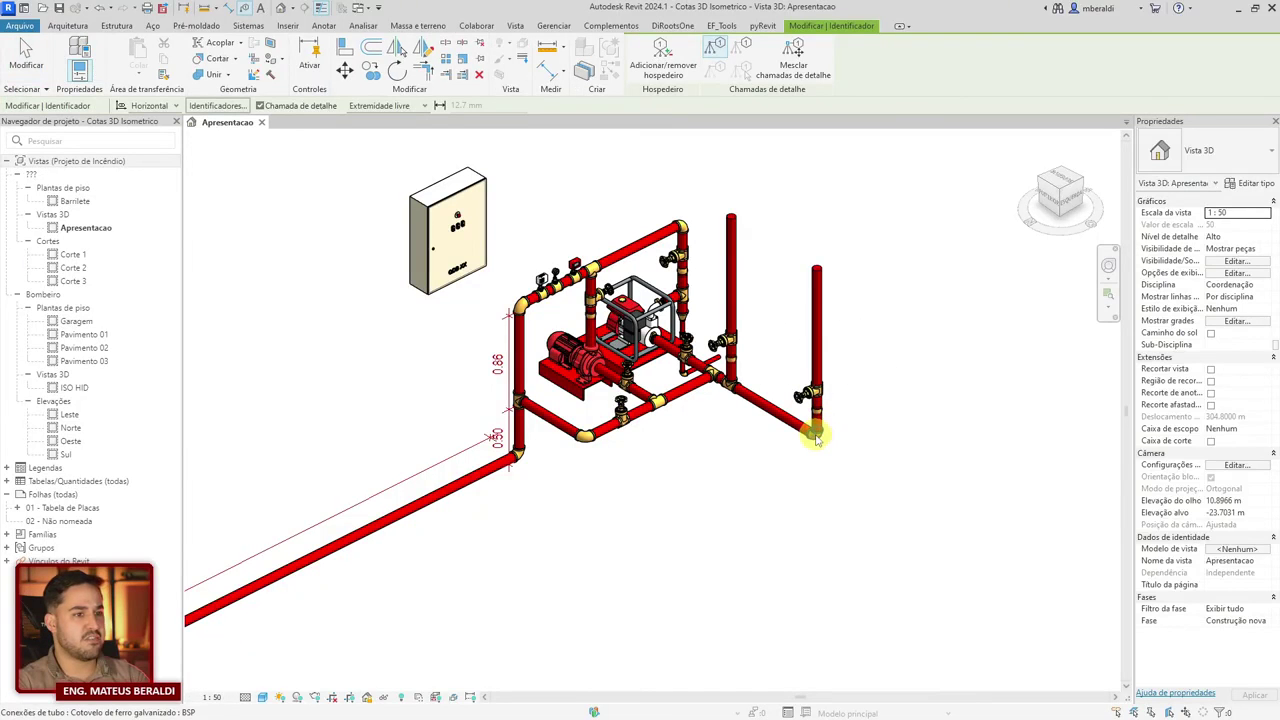
{"action": "scroll", "coordinate": [853, 393], "scroll_direction": "up", "scroll_amount": 5}
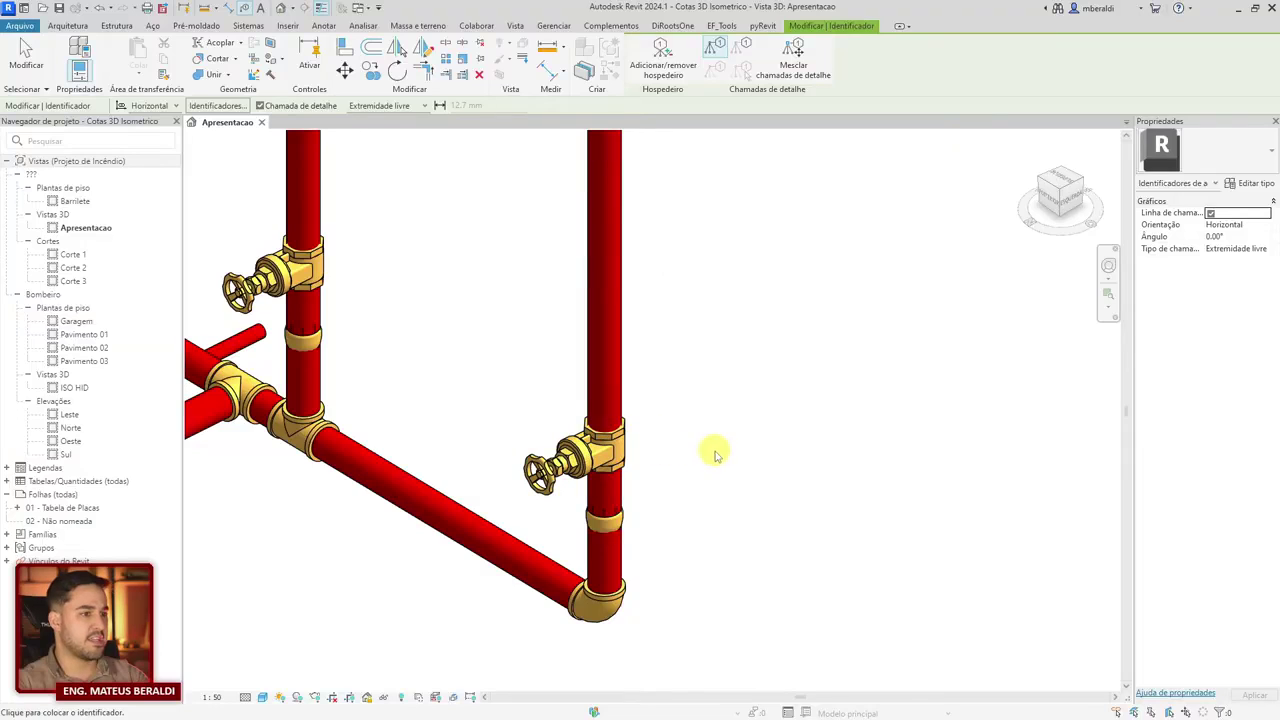
{"action": "left_click", "coordinate": [617, 452]}
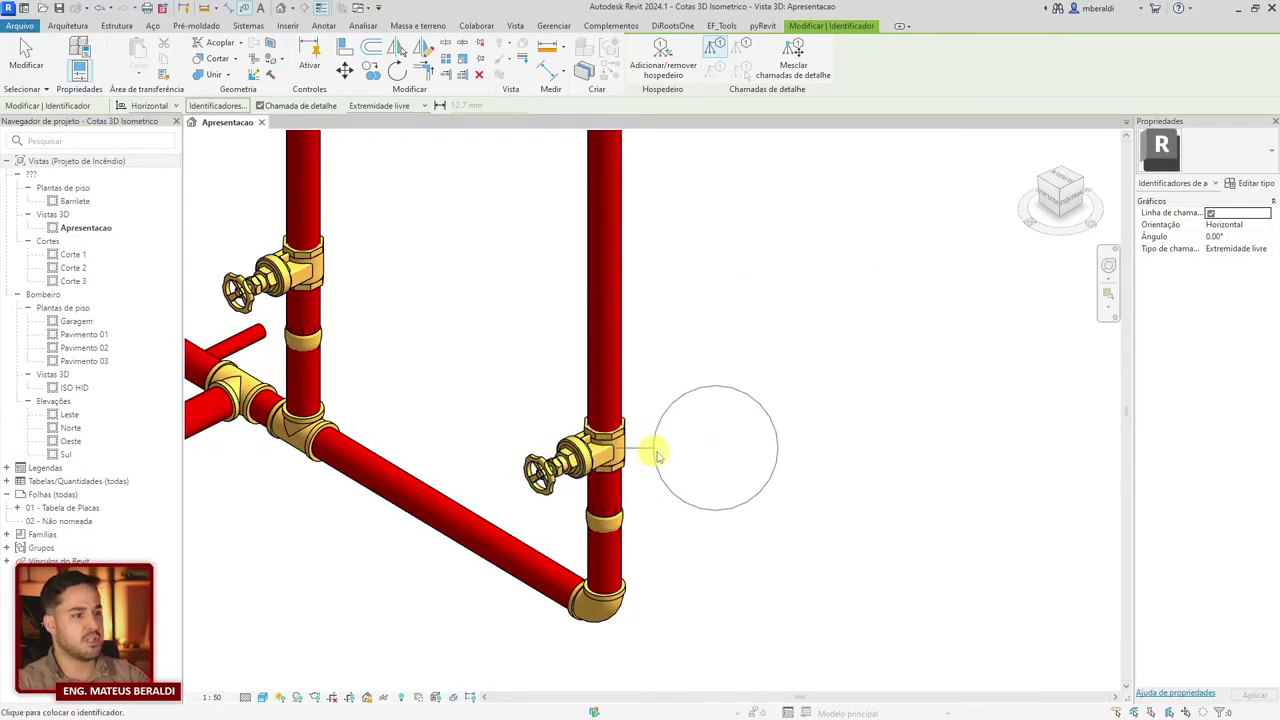
{"action": "left_click", "coordinate": [706, 449]}
{"action": "left_click", "coordinate": [768, 415]}
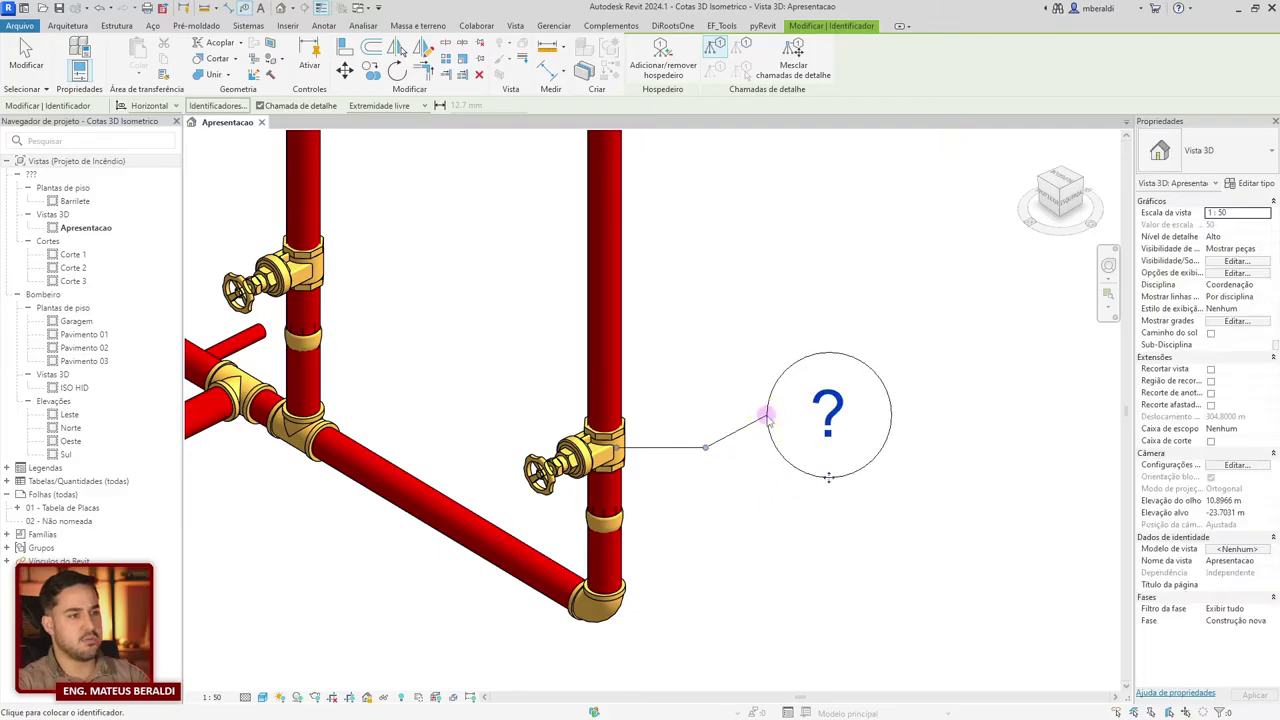
{"action": "key", "text": "Escape"}
Step: Set ID EQUIPAMENTO to 1 in the type properties of the tagged gate valve
{"action": "scroll", "coordinate": [782, 420], "scroll_direction": "down", "scroll_amount": 2}
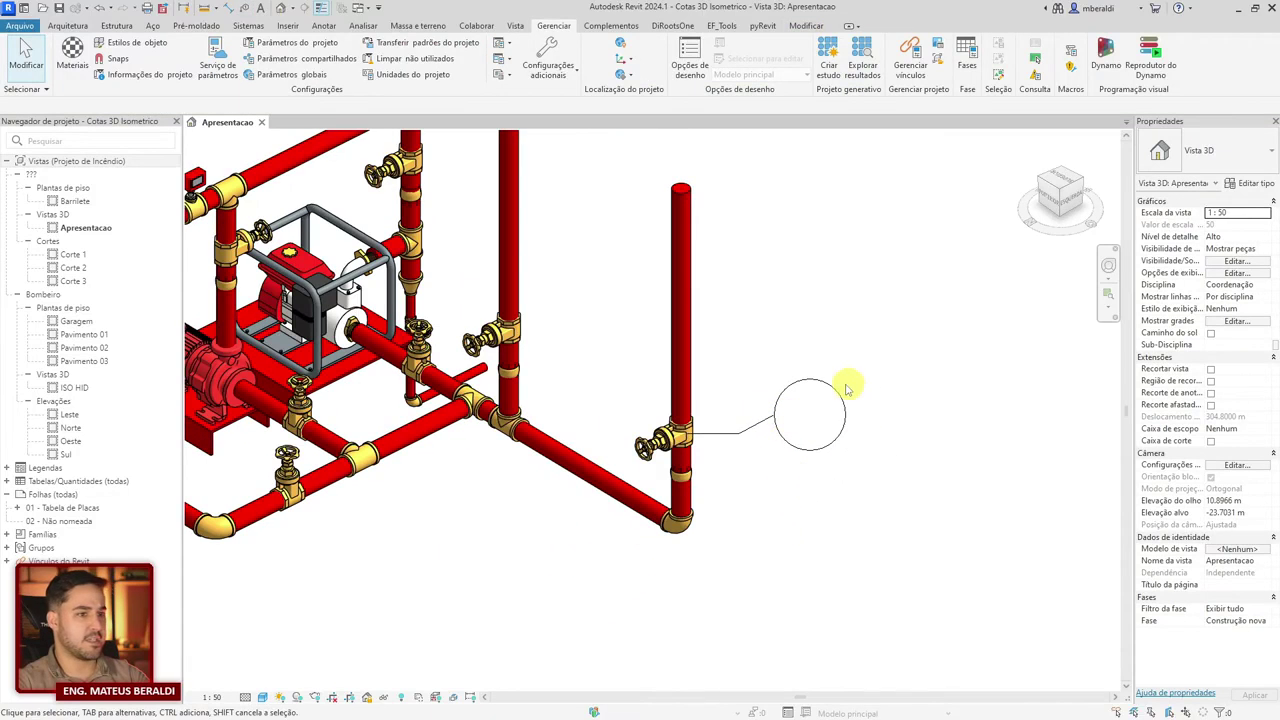
{"action": "left_click", "coordinate": [660, 447]}
{"action": "left_click", "coordinate": [1255, 184]}
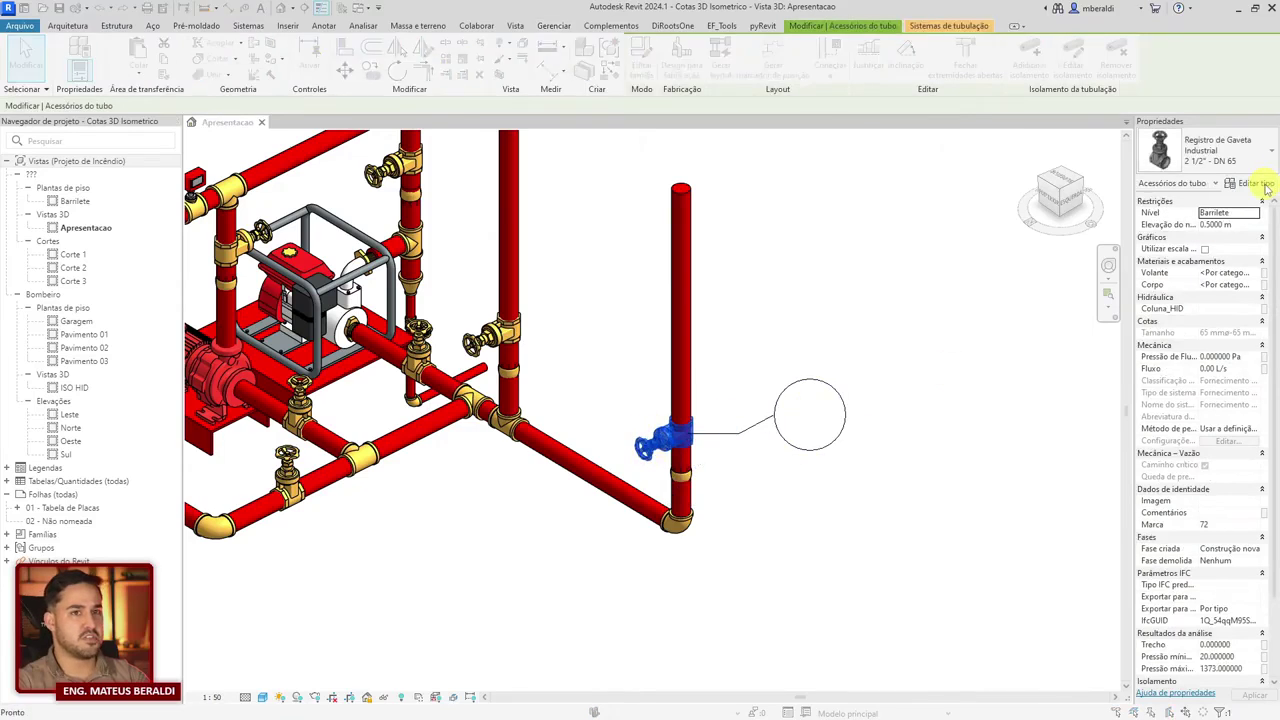
{"action": "scroll", "coordinate": [518, 320], "scroll_direction": "down", "scroll_amount": 10}
{"action": "scroll", "coordinate": [421, 341], "scroll_direction": "down", "scroll_amount": 3}
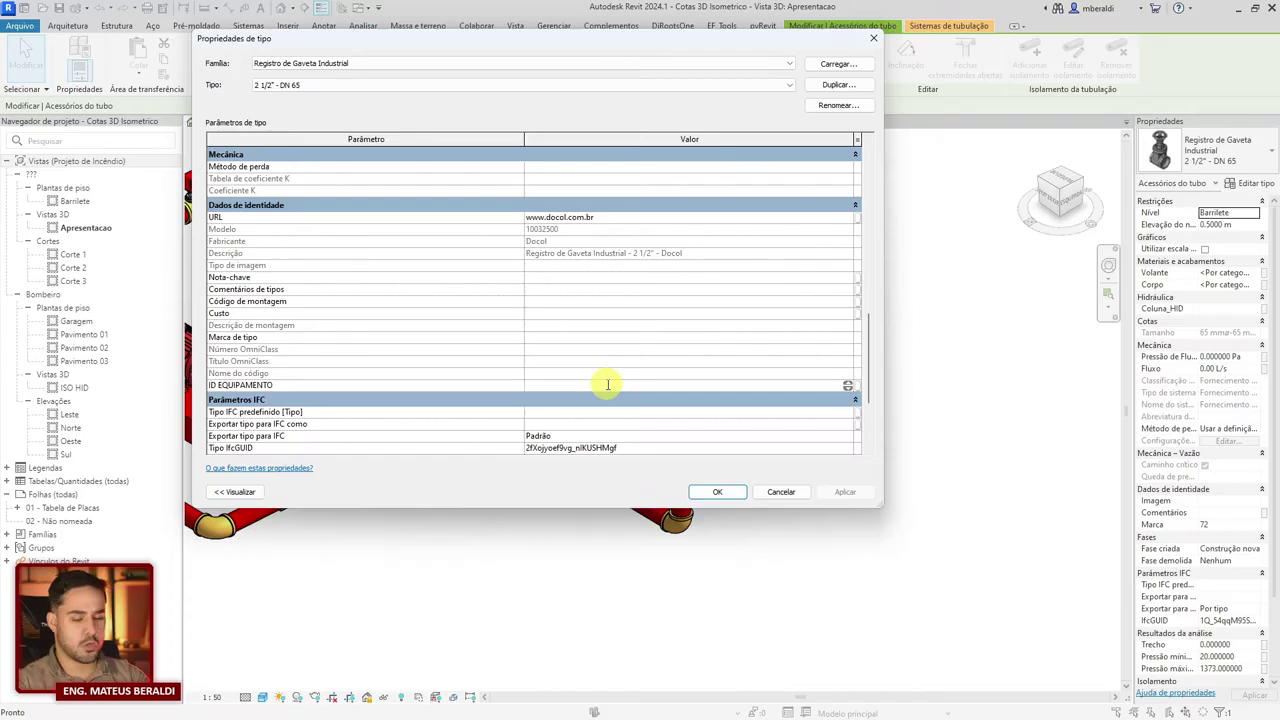
{"action": "left_click", "coordinate": [718, 492]}
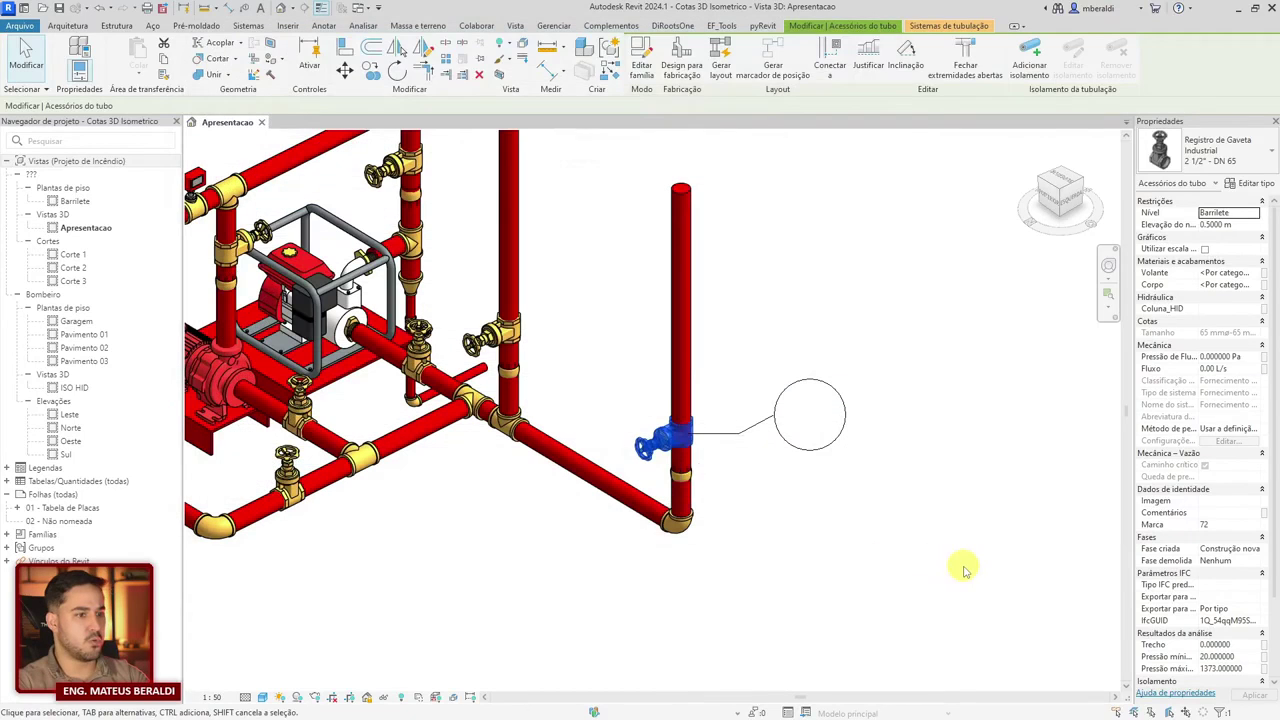
{"action": "left_click", "coordinate": [963, 569]}
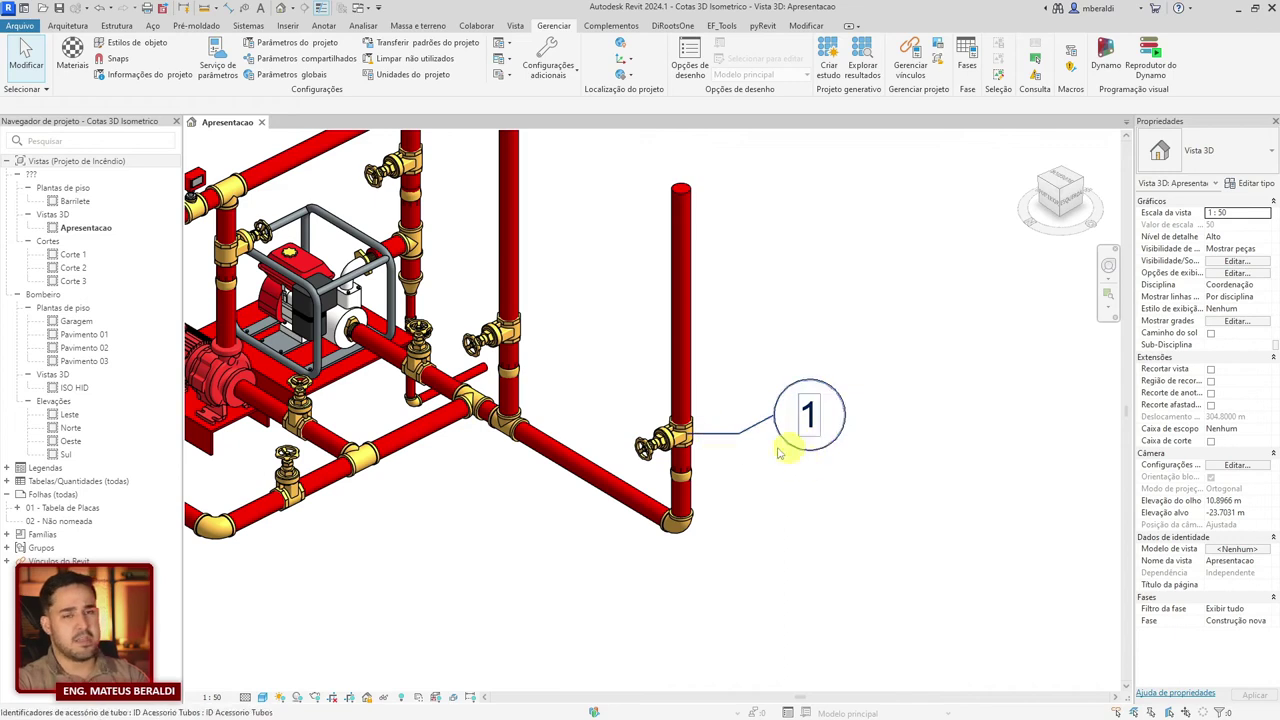
{"action": "left_click", "coordinate": [655, 440]}
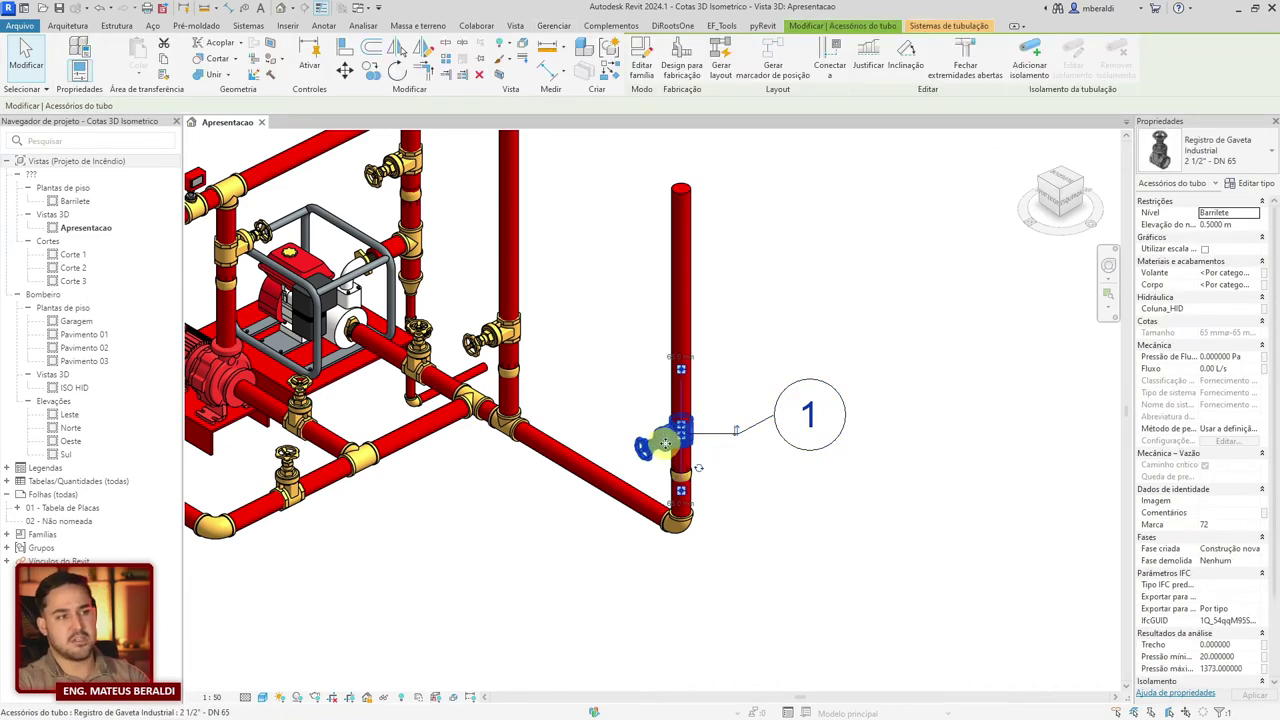
{"action": "left_click", "coordinate": [1020, 405]}
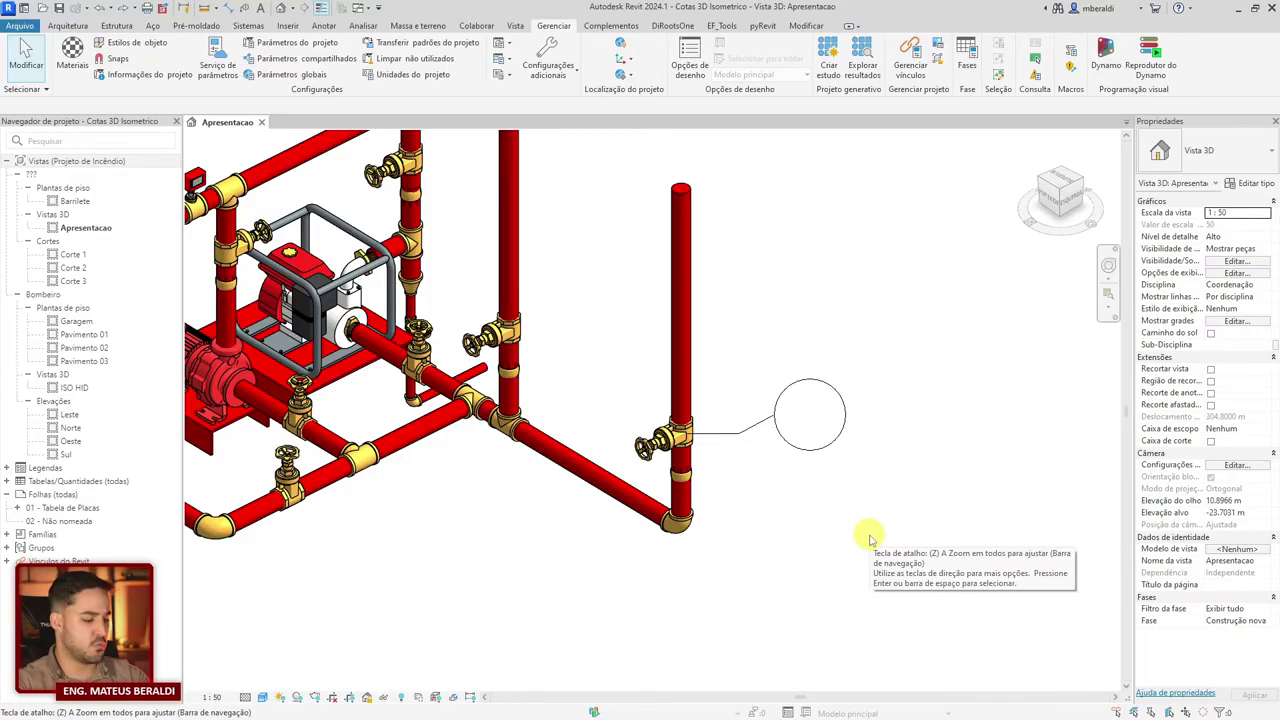
Step: Enter 1 as the equipment ID directly in the gate valve's tag and accept the type parameter change
{"action": "left_click", "coordinate": [812, 416]}
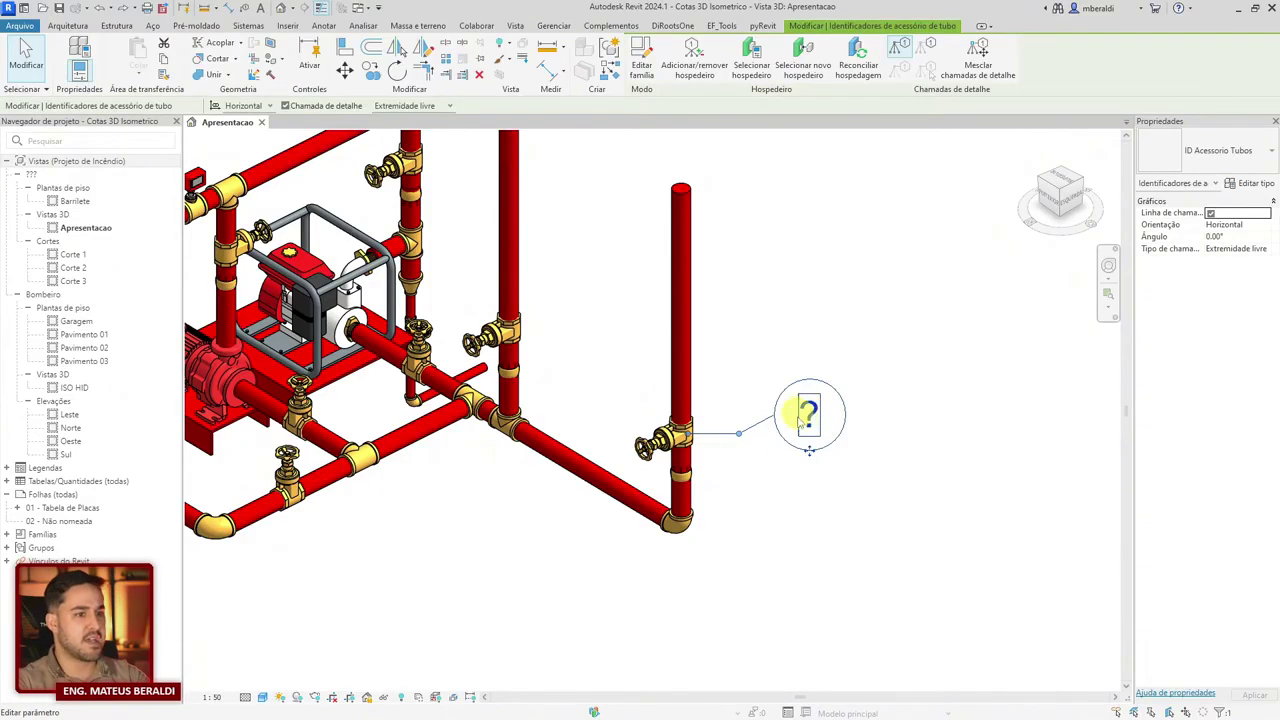
{"action": "left_click", "coordinate": [809, 414]}
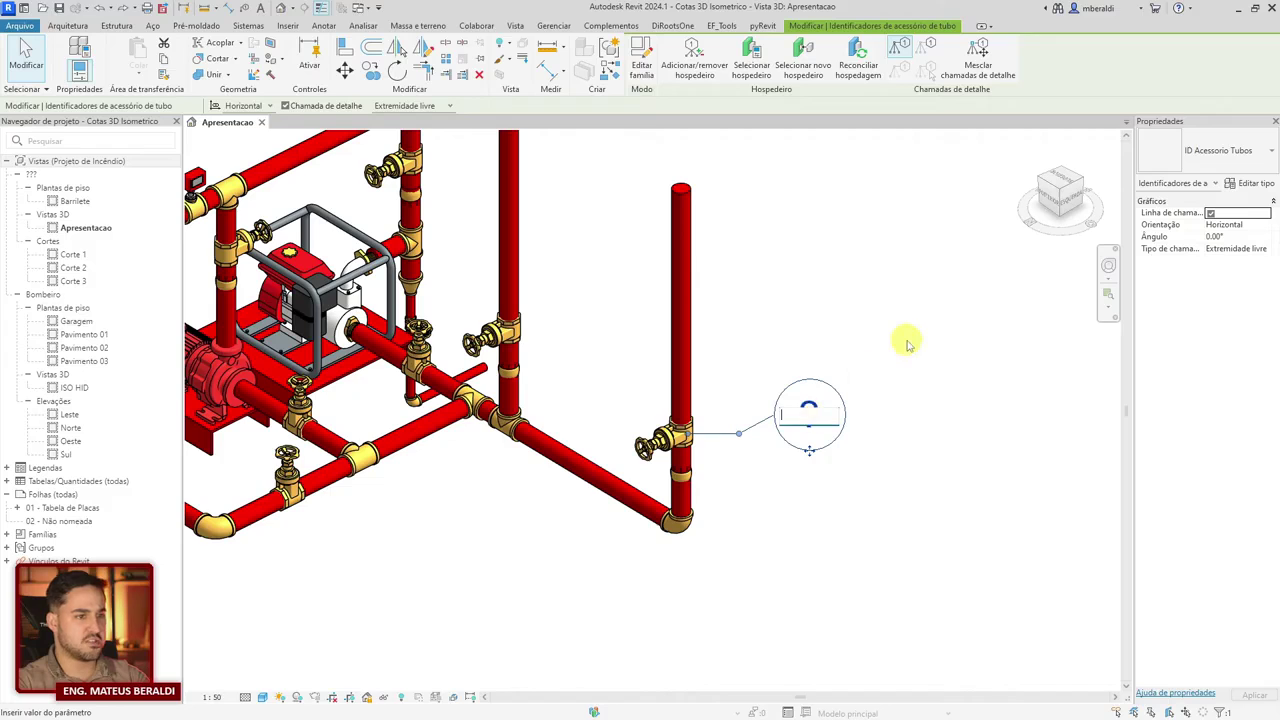
{"action": "type", "text": "1"}
{"action": "key", "text": "Return"}
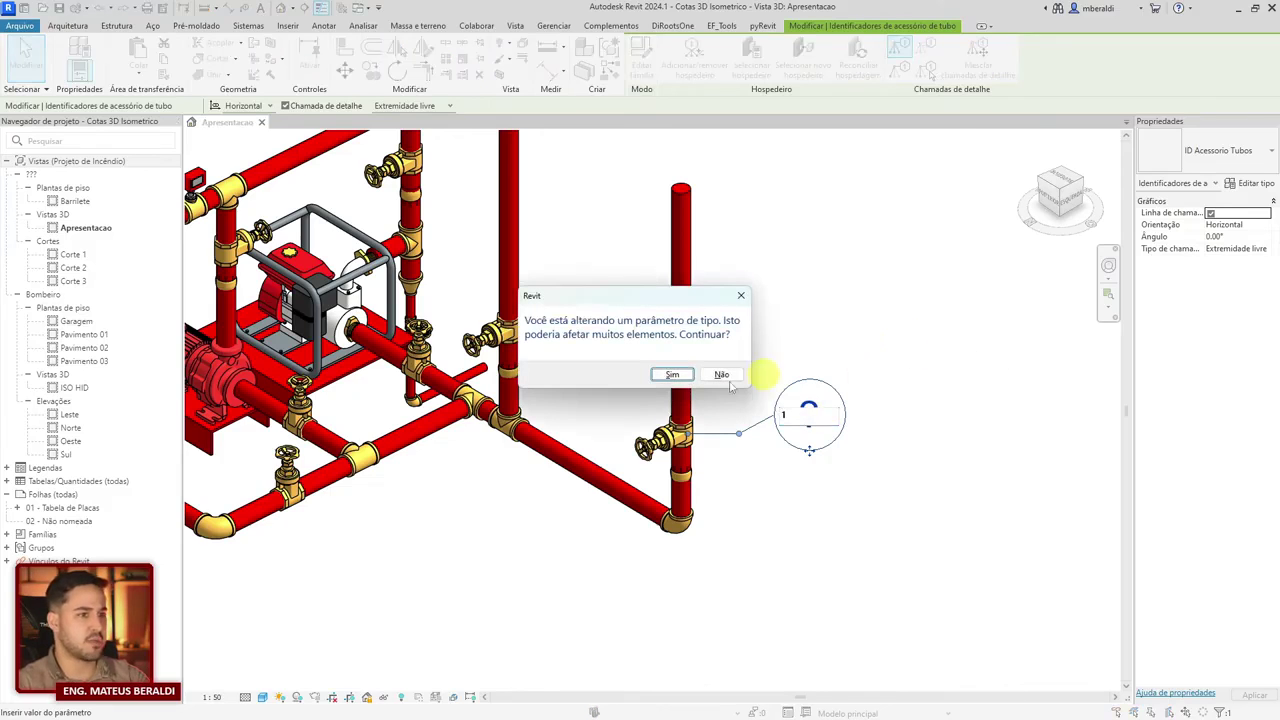
{"action": "left_click", "coordinate": [675, 374]}
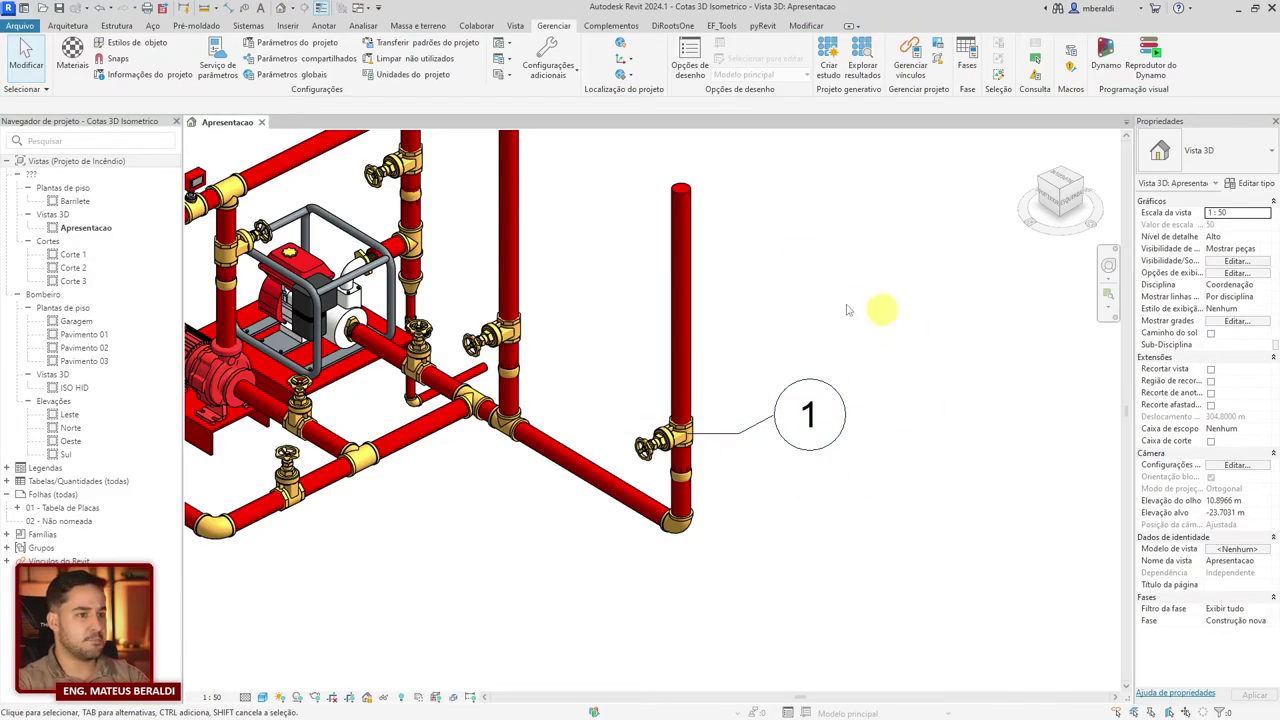
Step: Inspect the type parameters of the gate valve beside the framed pump, leaving them unmodified
{"action": "scroll", "coordinate": [886, 306], "scroll_direction": "down", "scroll_amount": 3}
{"action": "scroll", "coordinate": [845, 417], "scroll_direction": "up", "scroll_amount": 3}
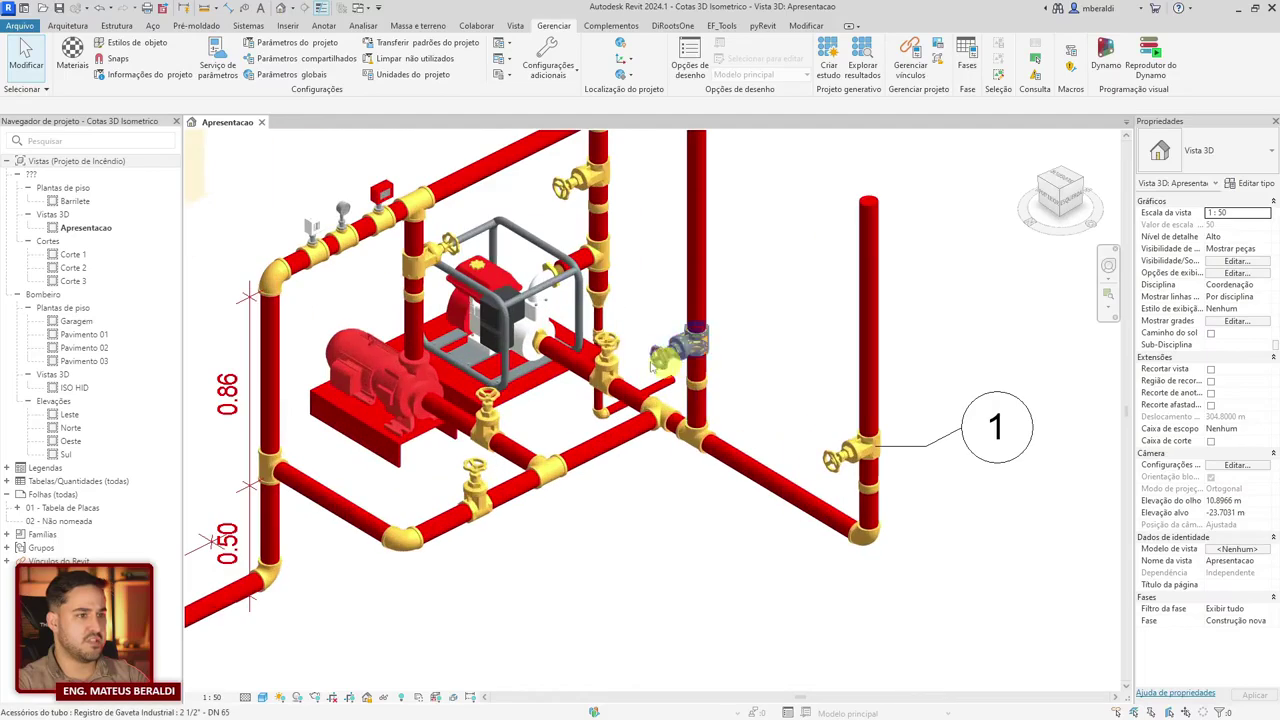
{"action": "left_click", "coordinate": [607, 356]}
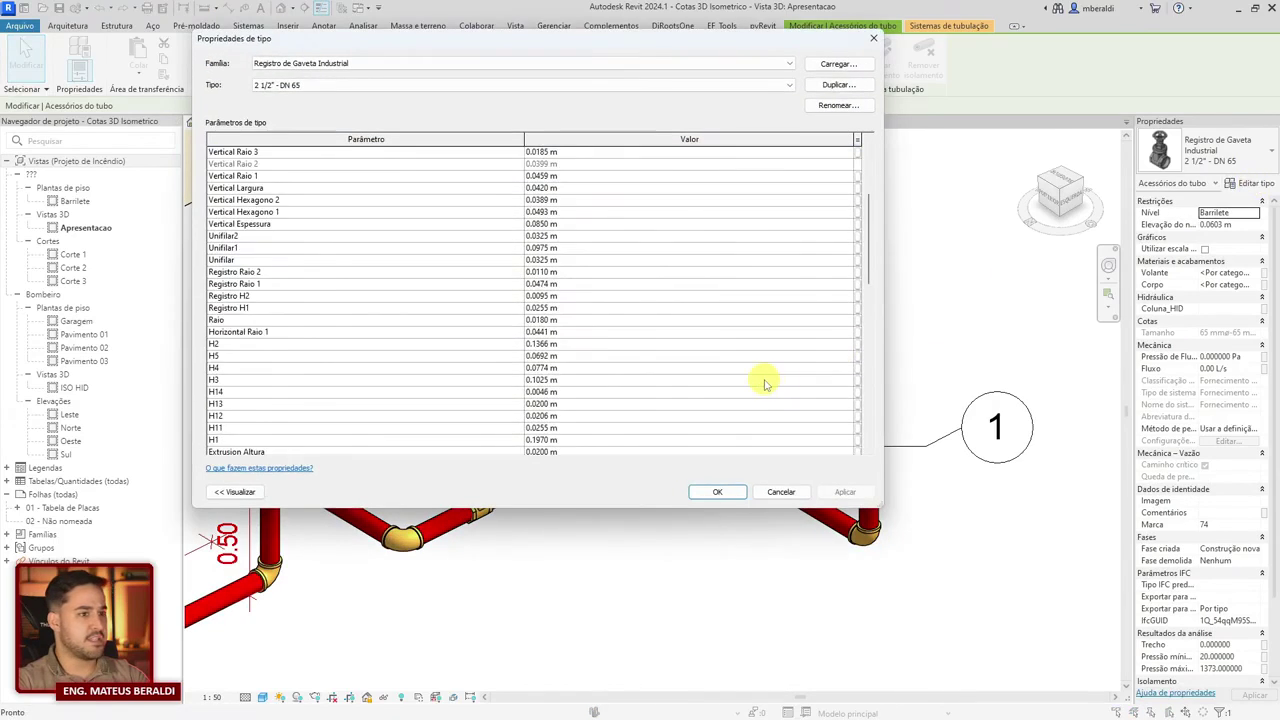
{"action": "scroll", "coordinate": [766, 380], "scroll_direction": "down", "scroll_amount": 10}
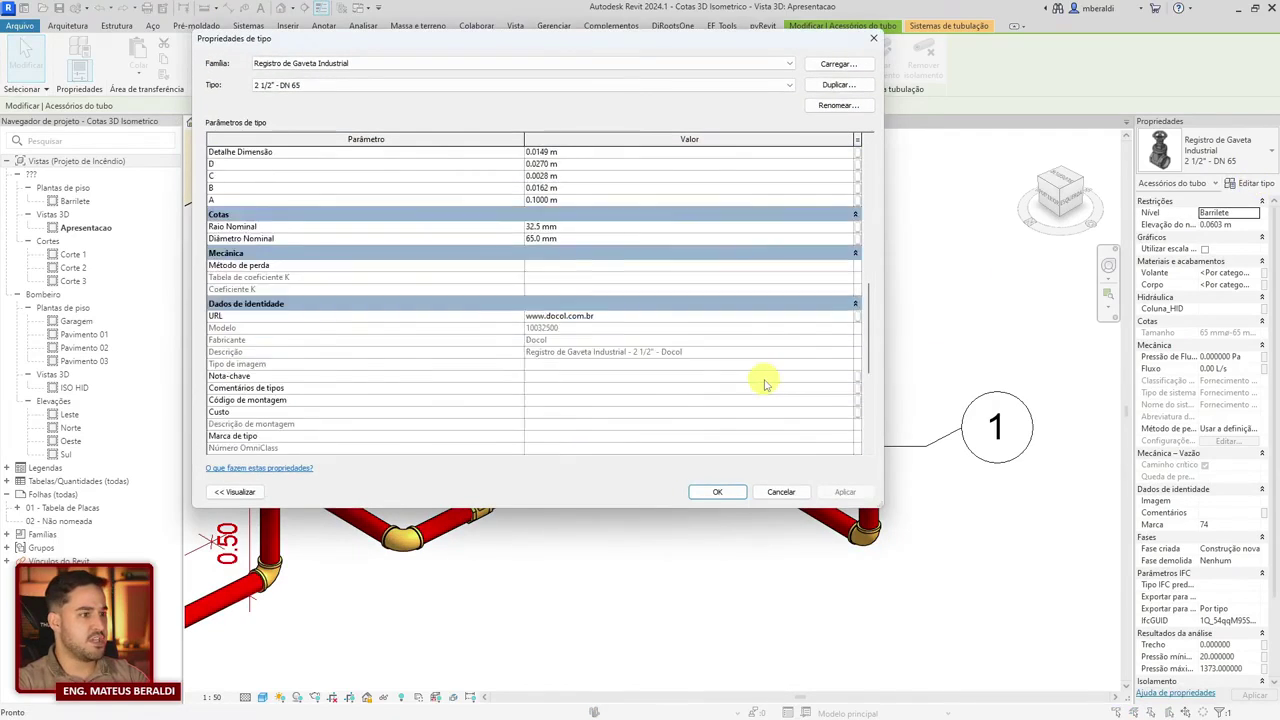
{"action": "key", "text": "Escape"}
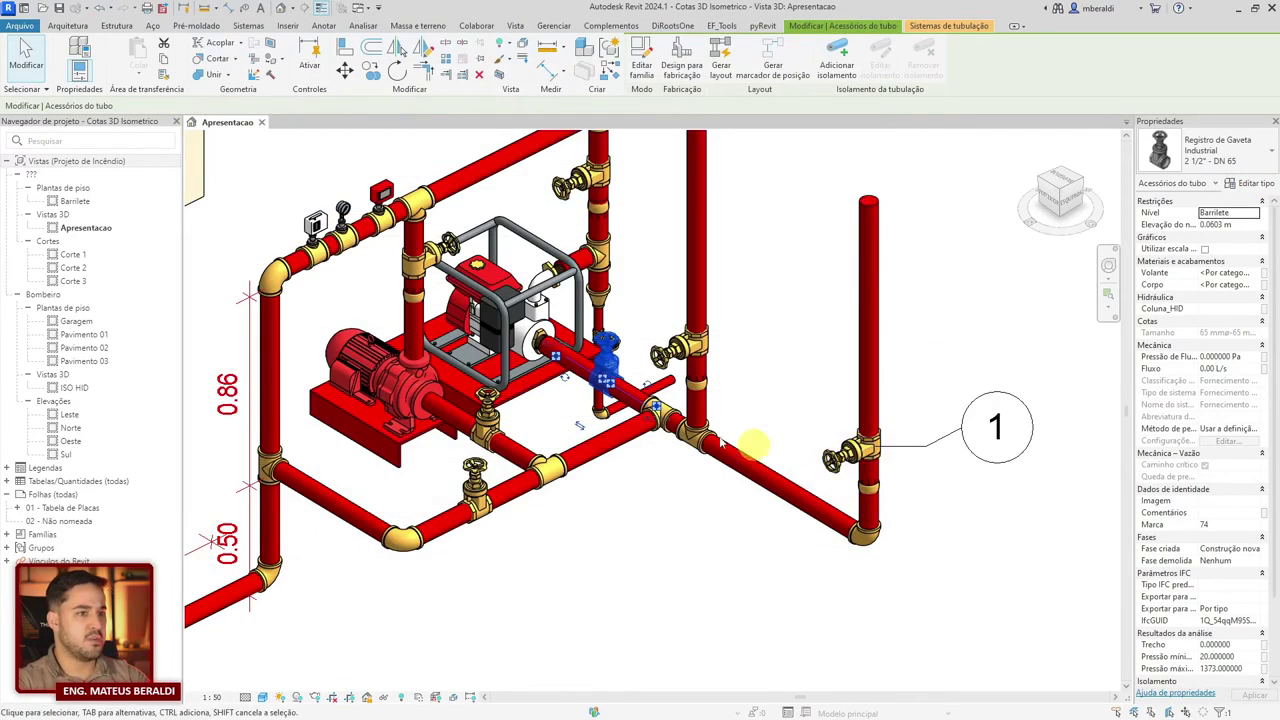
{"action": "key", "text": "Escape"}
Step: Try tagging the middle riser's gate valve with an elbowed leader and undo the placement
{"action": "middle_click_drag", "start_coordinate": [651, 545], "coordinate": [734, 608]}
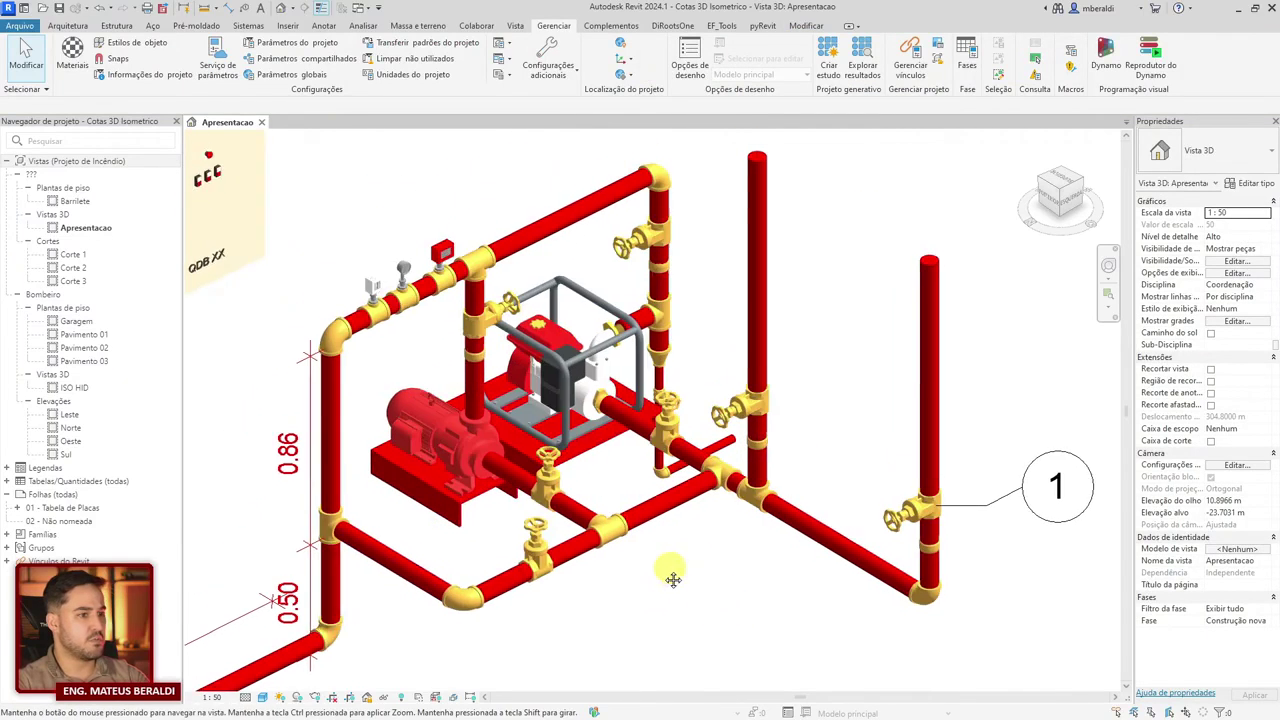
{"action": "middle_click_drag", "start_coordinate": [674, 574], "coordinate": [651, 560]}
{"action": "scroll", "coordinate": [686, 262], "scroll_direction": "down", "scroll_amount": 3}
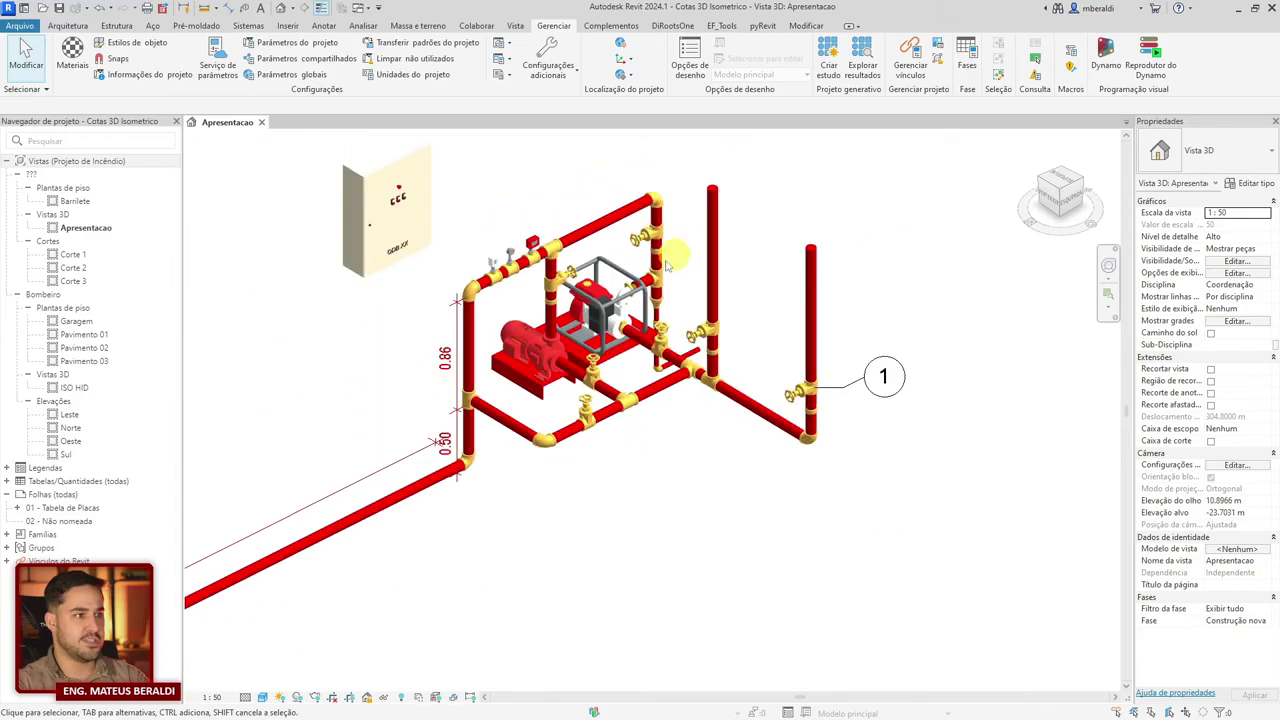
{"action": "scroll", "coordinate": [672, 405], "scroll_direction": "up", "scroll_amount": 2}
{"action": "middle_click_drag", "start_coordinate": [672, 405], "coordinate": [678, 548], "text": "shift"}
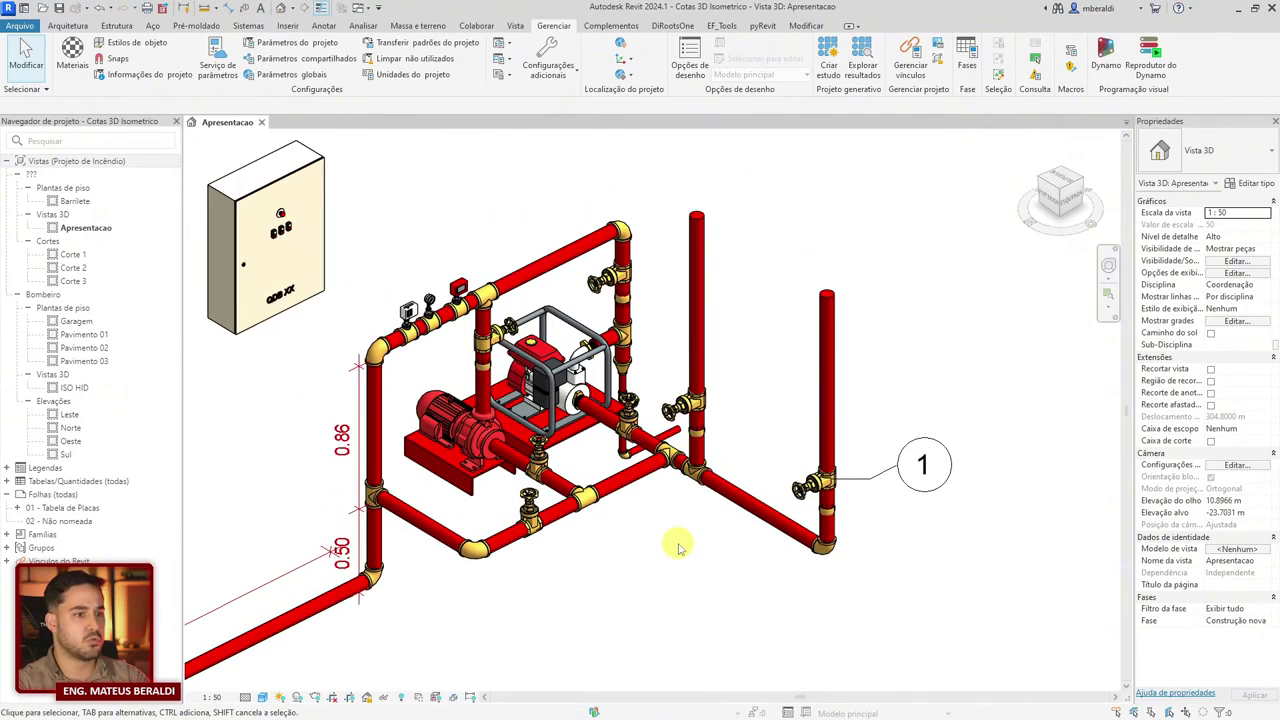
{"action": "key", "text": "g"}
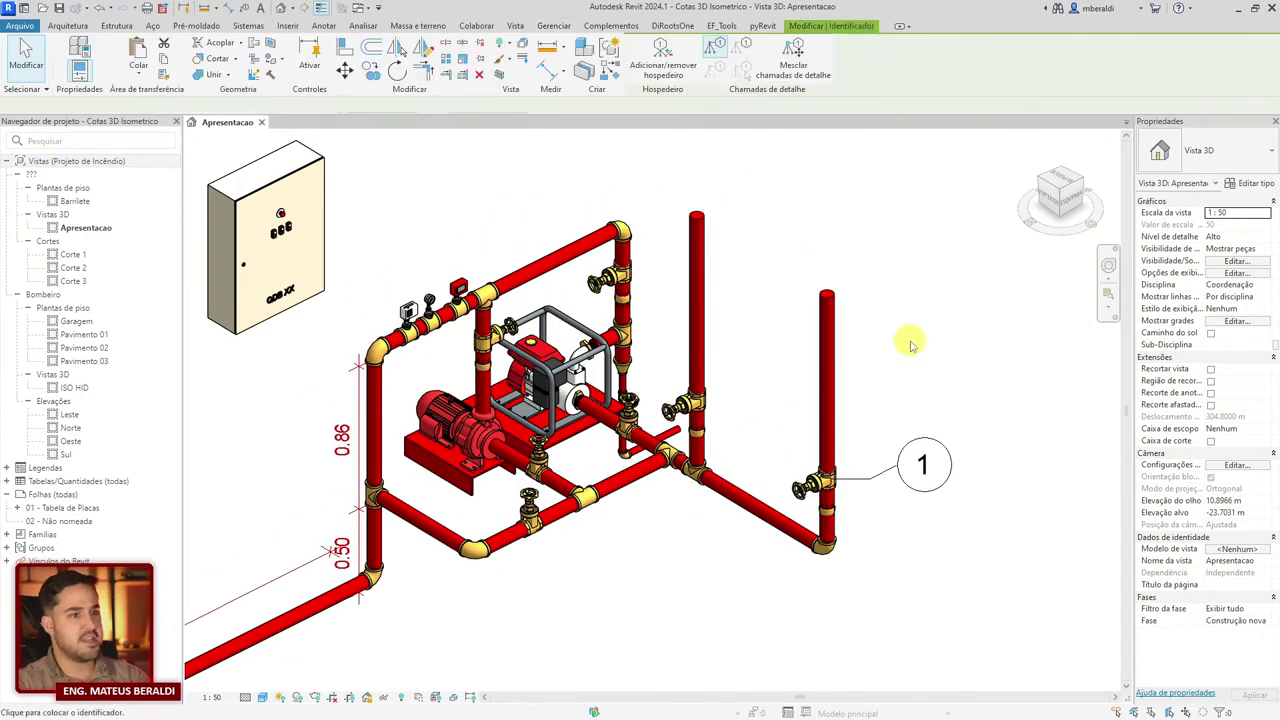
{"action": "left_click", "coordinate": [735, 400]}
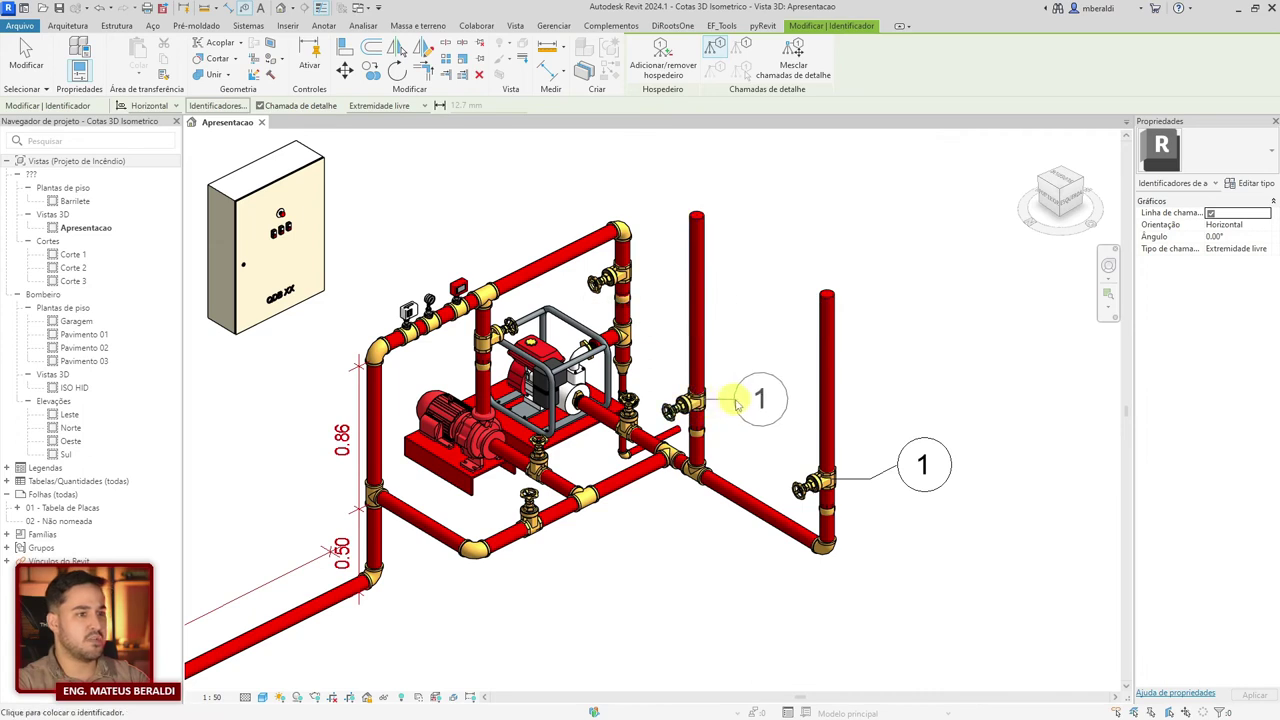
{"action": "left_click", "coordinate": [743, 355]}
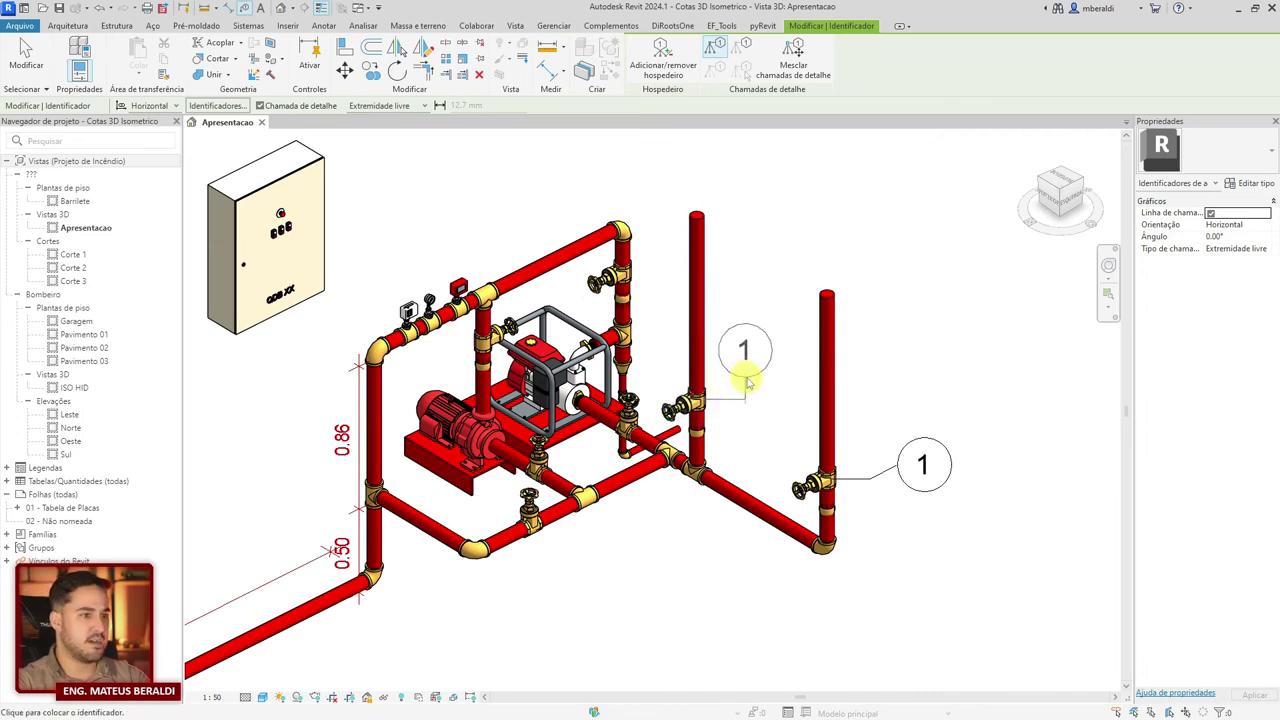
{"action": "left_click", "coordinate": [653, 250]}
{"action": "key", "text": "Escape"}
{"action": "key", "text": "ctrl+z"}
{"action": "key", "text": "ctrl+z"}
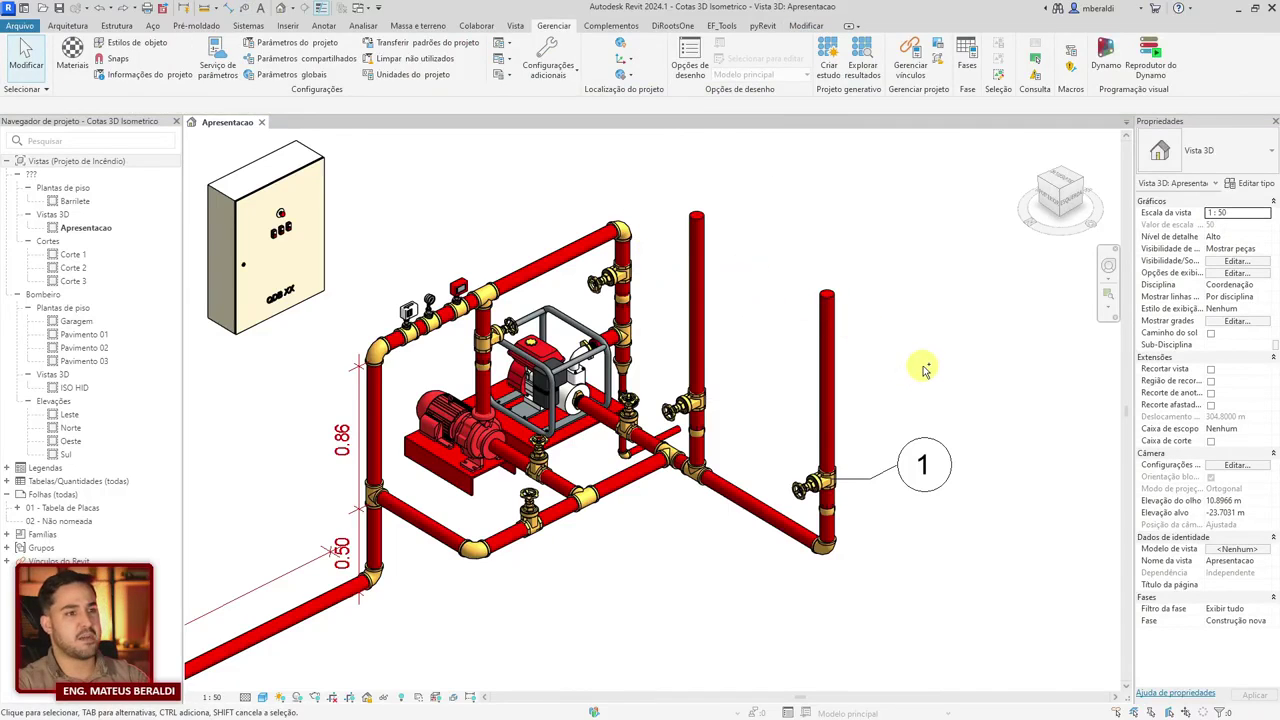
Step: Delete the existing tag on the outermost riser's gate valve
{"action": "scroll", "coordinate": [924, 368], "scroll_direction": "up", "scroll_amount": 3}
{"action": "left_click", "coordinate": [800, 450]}
{"action": "key", "text": "Delete"}
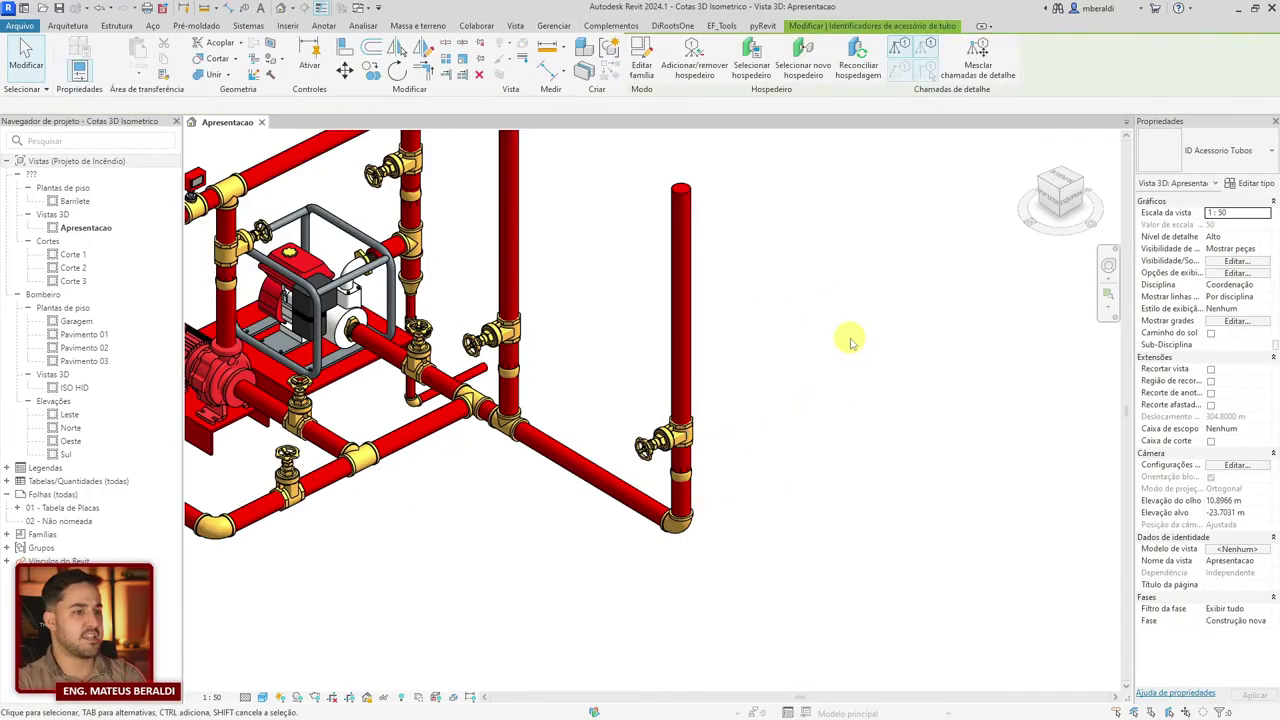
Step: Tag all untagged pipe accessories in the view with ID Acessorio Tubos, using horizontal orientation and 3 mm leaders
{"action": "scroll", "coordinate": [815, 352], "scroll_direction": "down", "scroll_amount": 1}
{"action": "middle_click_drag", "start_coordinate": [815, 352], "coordinate": [815, 415]}
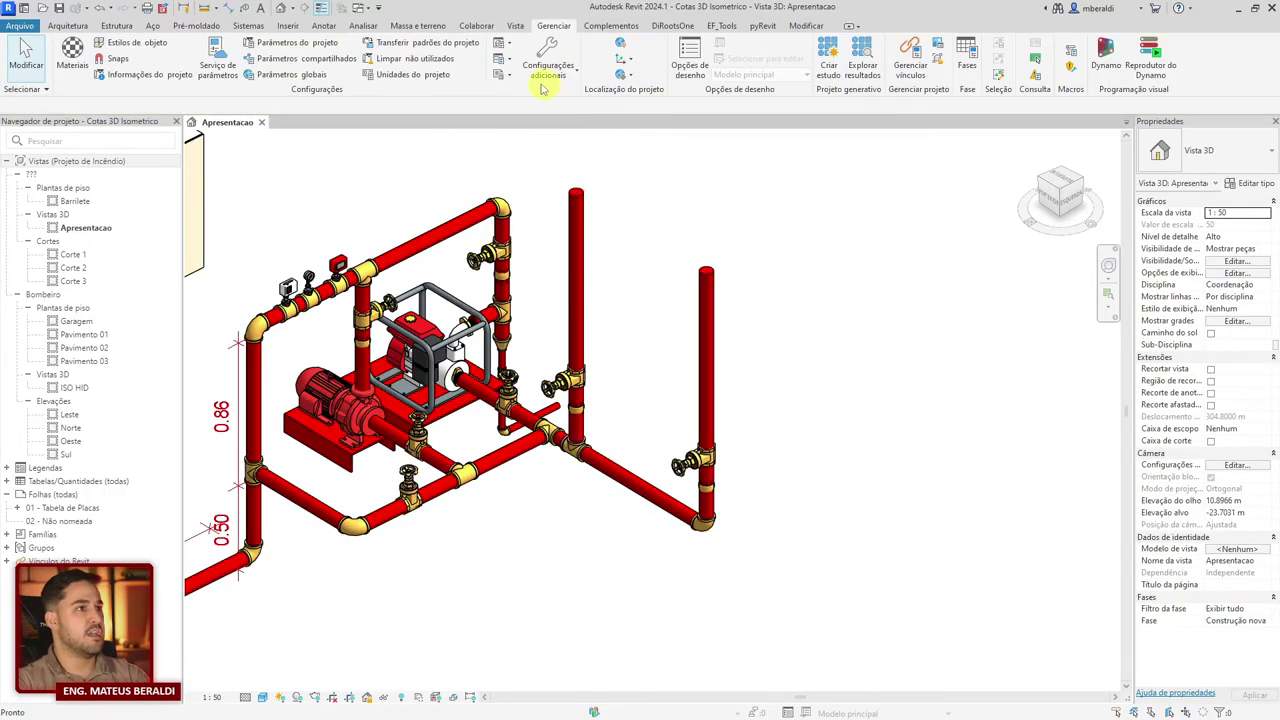
{"action": "left_click", "coordinate": [515, 27]}
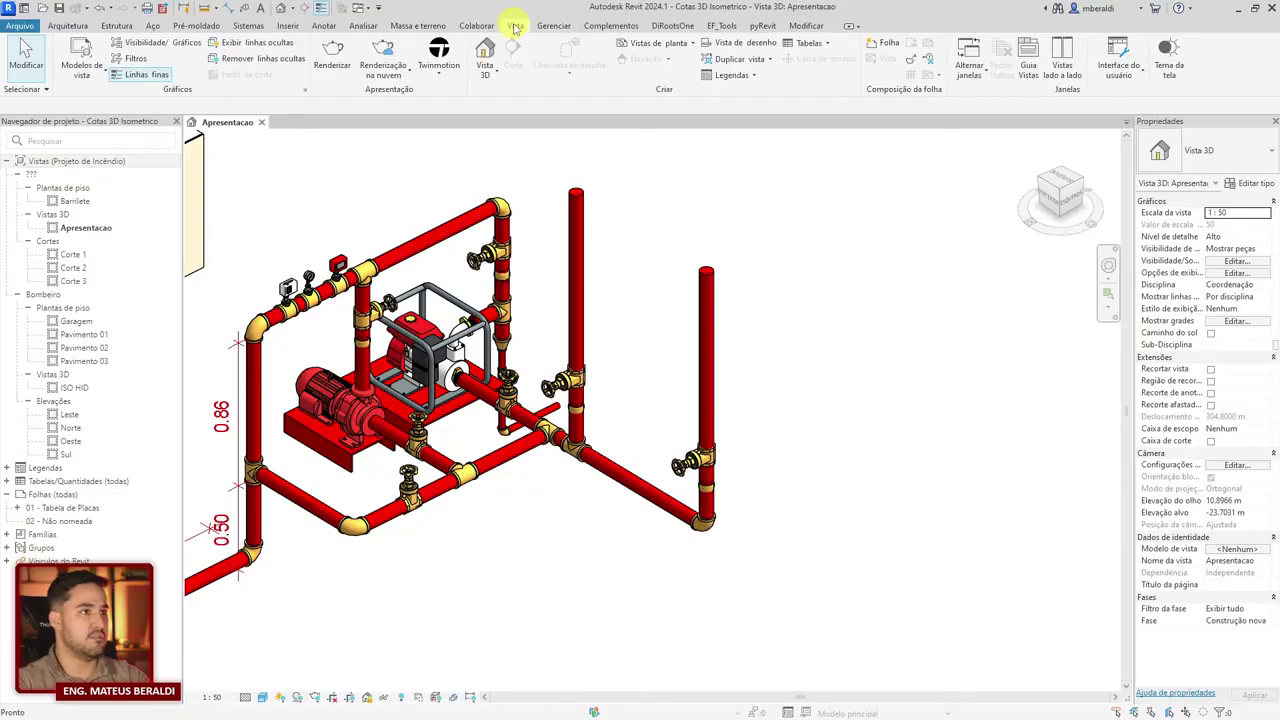
{"action": "left_click", "coordinate": [325, 26]}
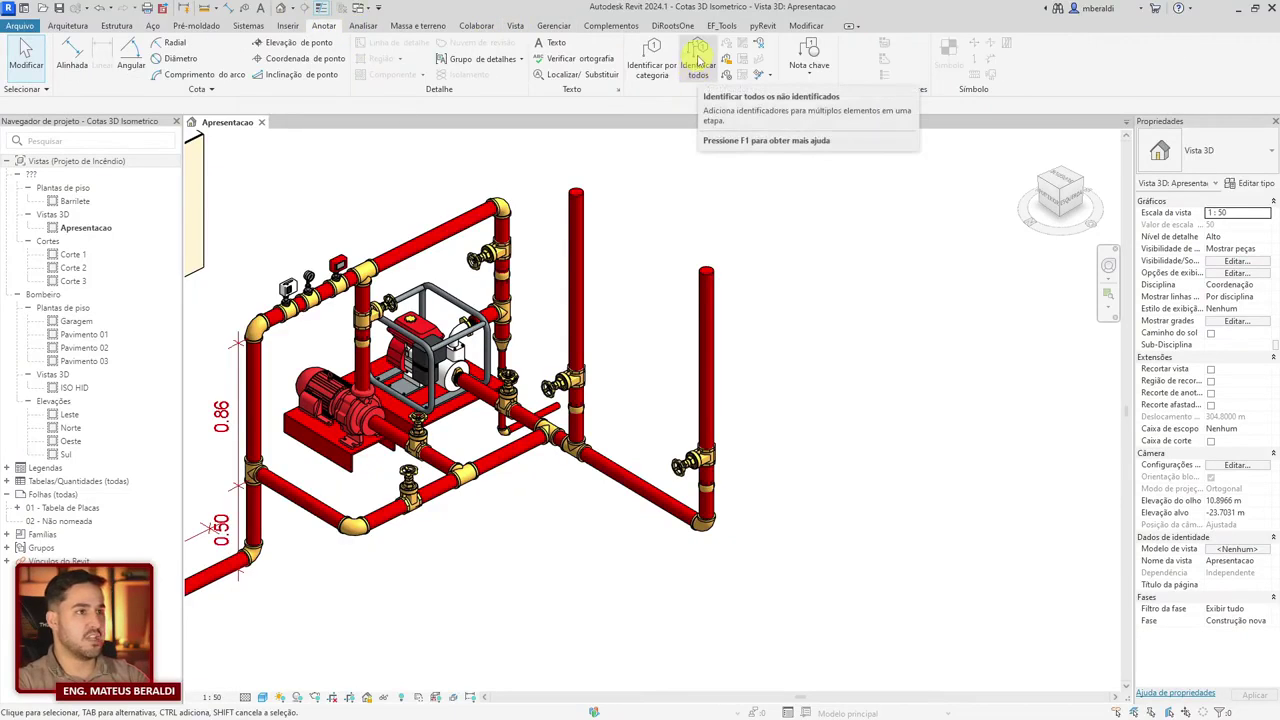
{"action": "left_click", "coordinate": [699, 62]}
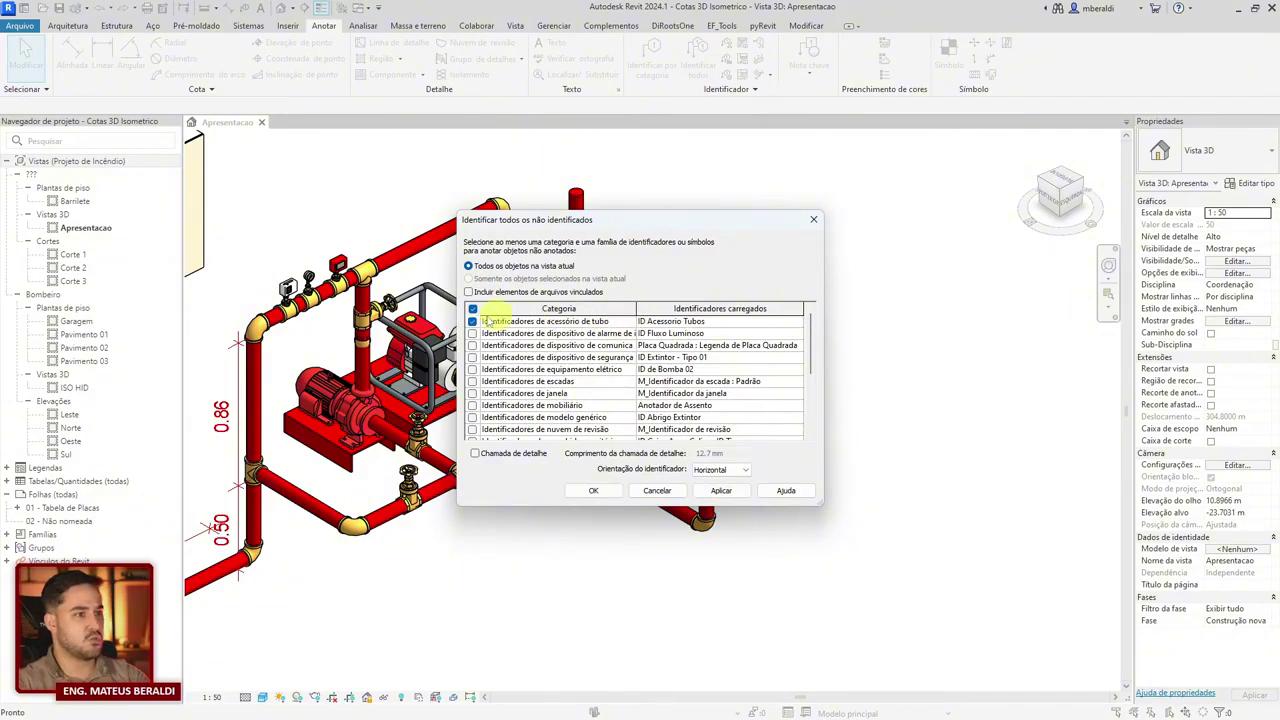
{"action": "left_click", "coordinate": [797, 322]}
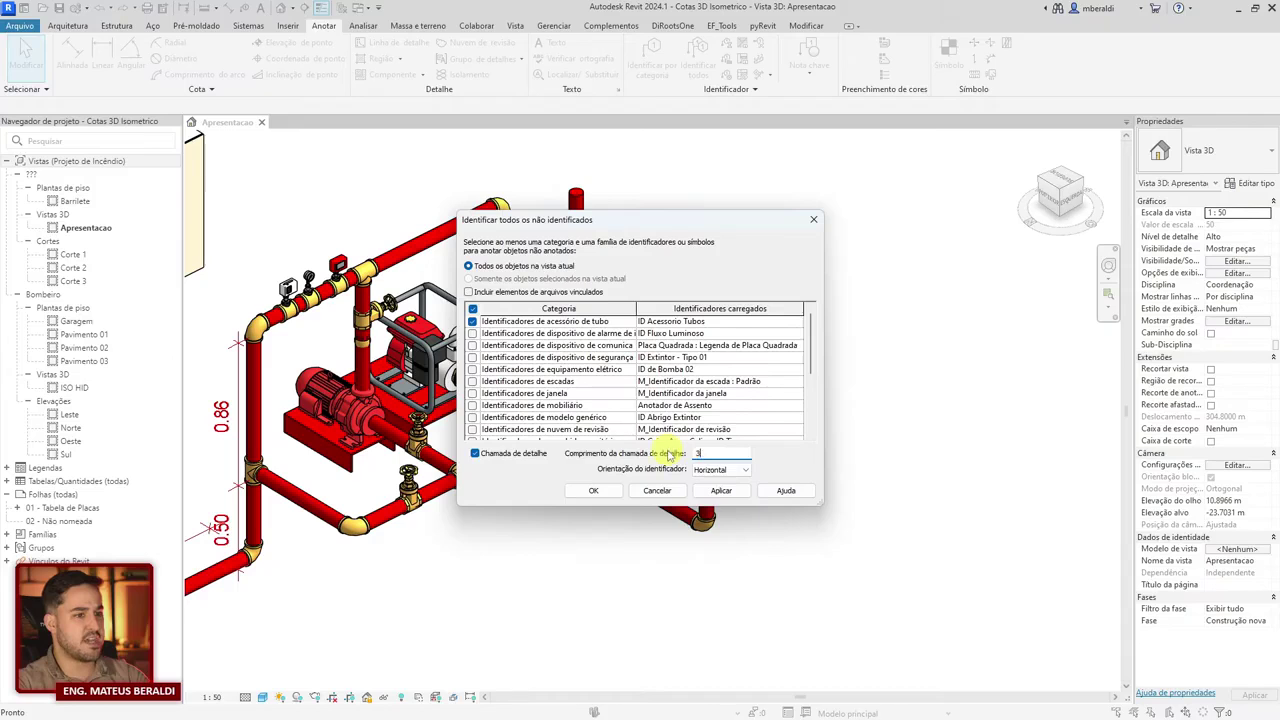
{"action": "left_click", "coordinate": [720, 490]}
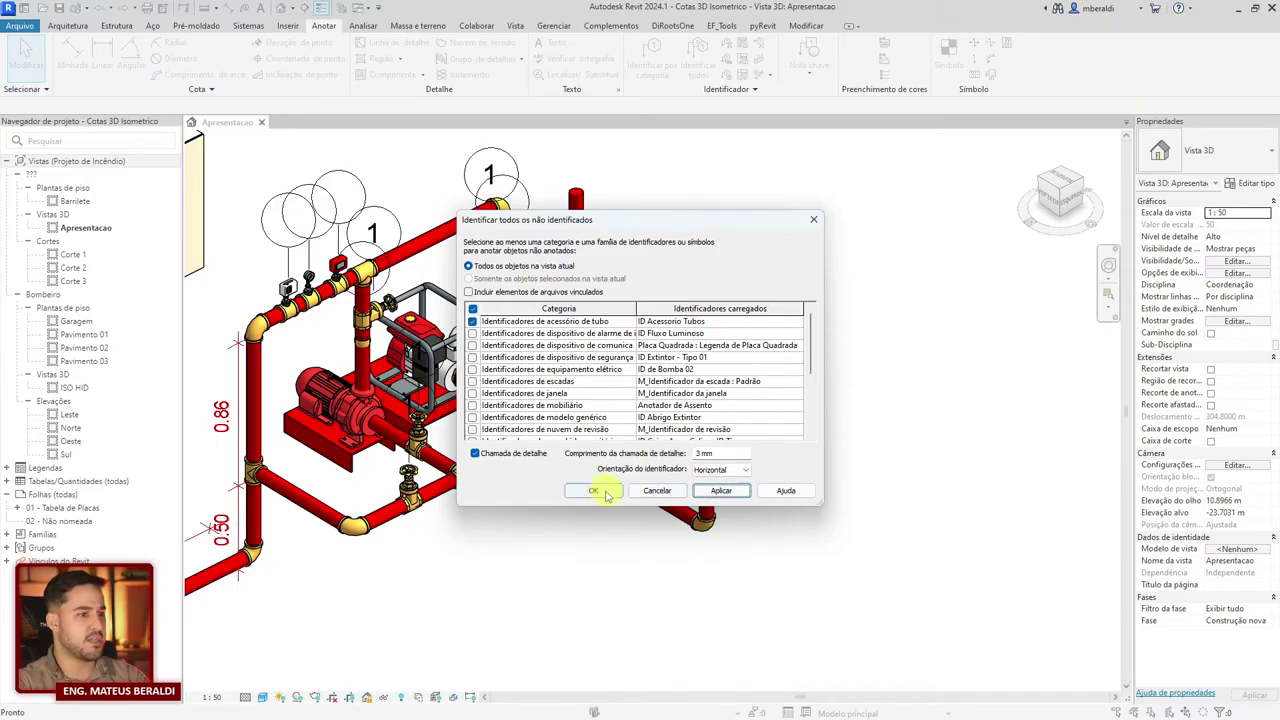
{"action": "left_click", "coordinate": [595, 490]}
Step: Move the tag of the gate valve near the upper elbow clear of the piping, keeping the attached leader end
{"action": "middle_click_drag", "start_coordinate": [850, 360], "coordinate": [924, 410]}
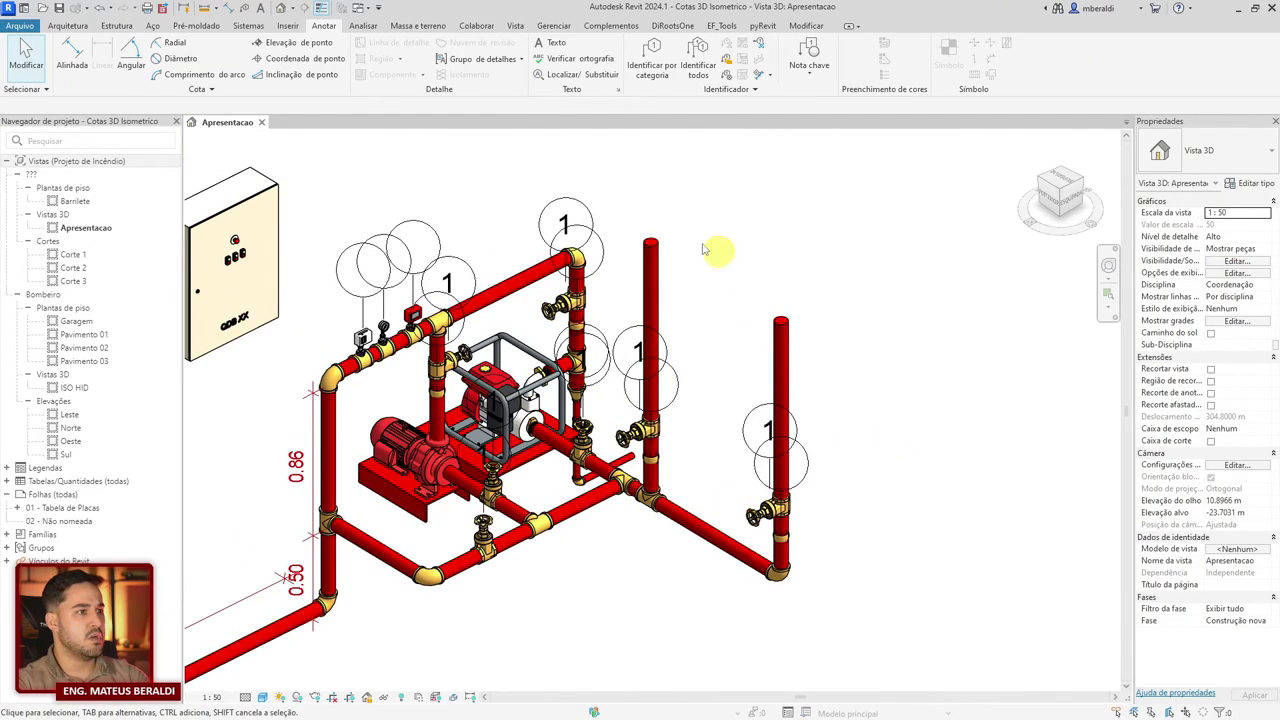
{"action": "left_click", "coordinate": [588, 222]}
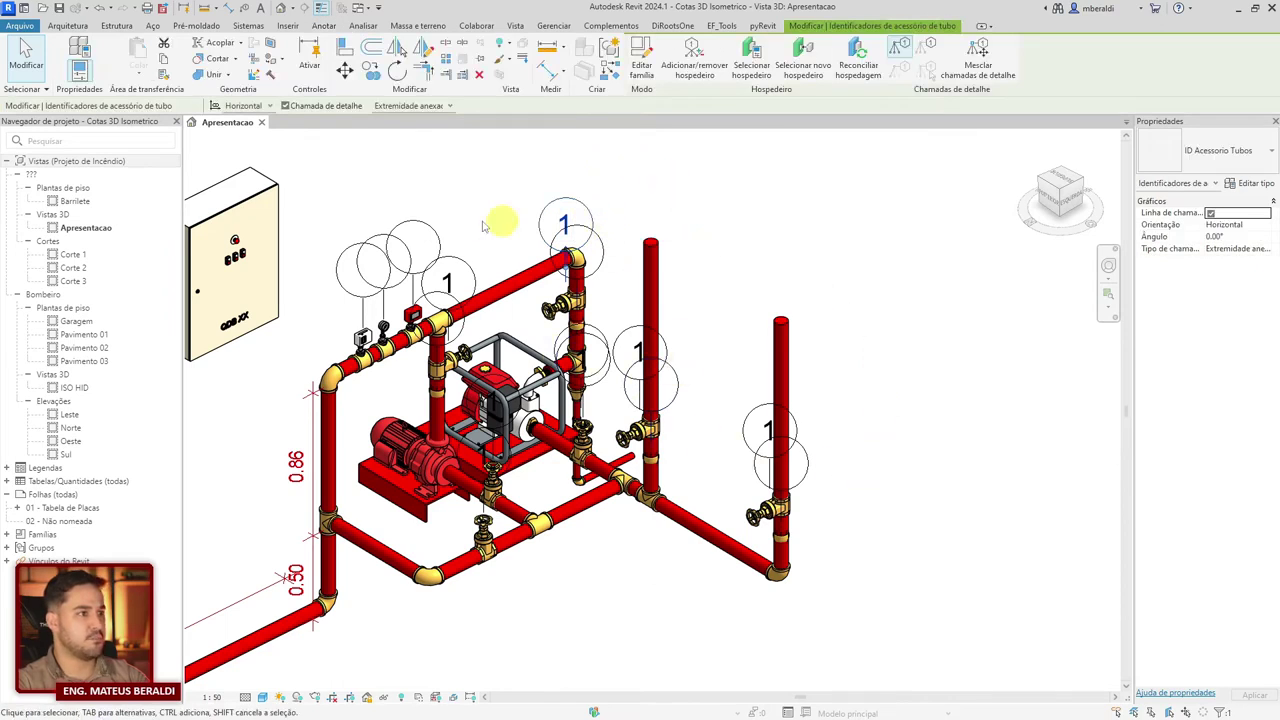
{"action": "left_click", "coordinate": [430, 110]}
{"action": "left_click", "coordinate": [430, 110]}
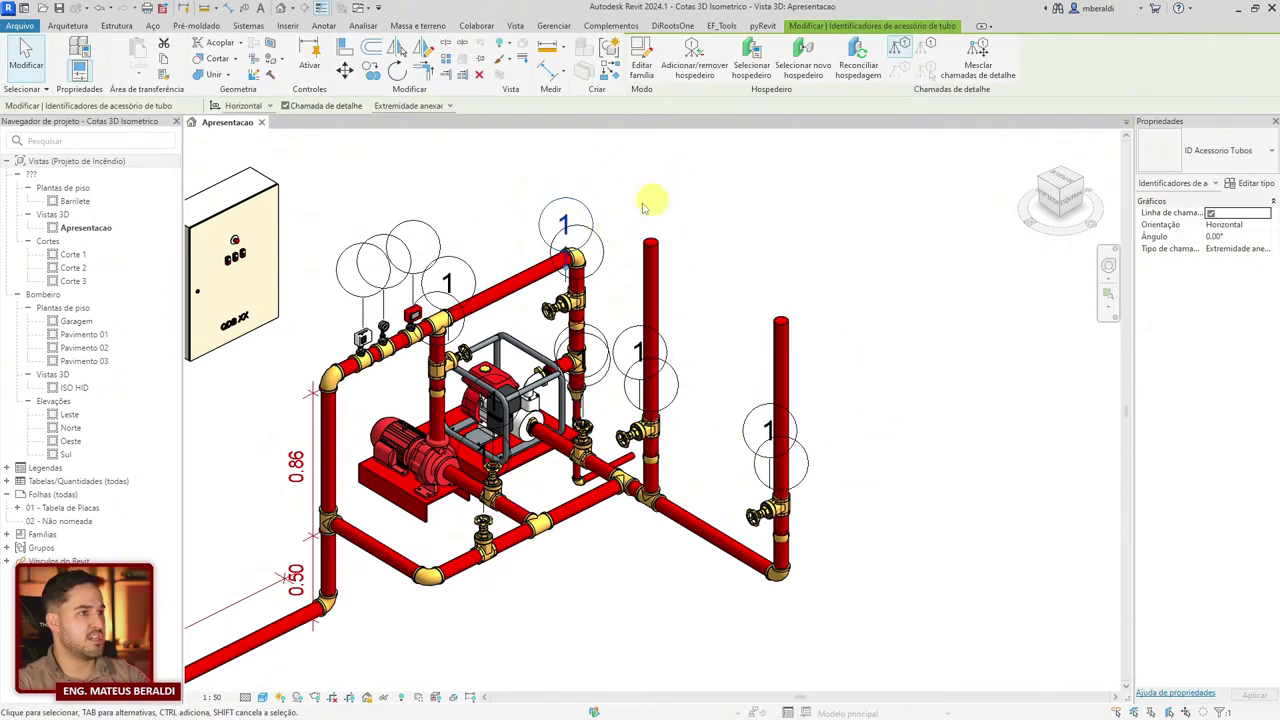
{"action": "left_click", "coordinate": [648, 204]}
{"action": "left_click", "coordinate": [588, 222]}
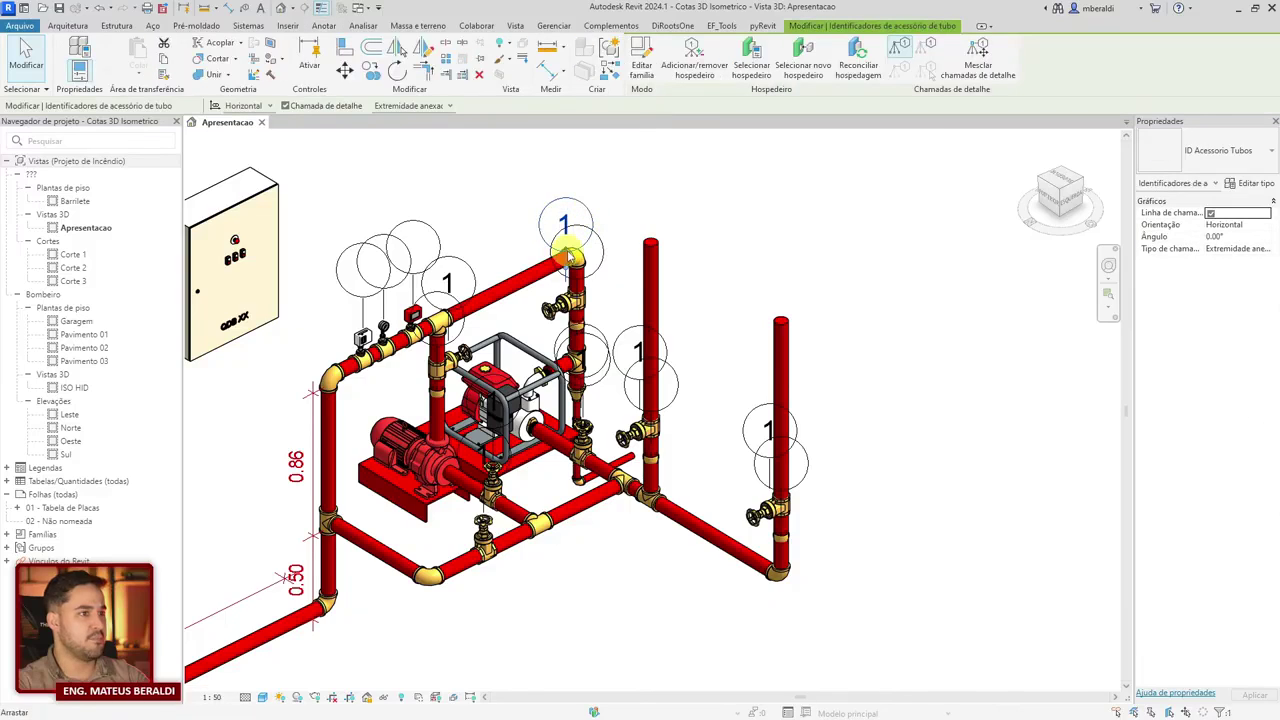
{"action": "left_click_drag", "start_coordinate": [557, 203], "coordinate": [675, 166]}
{"action": "left_click", "coordinate": [726, 292]}
Step: Move the outermost riser's two overlapping tags apart, into the free space beside and below the gate valve
{"action": "left_click_drag", "start_coordinate": [745, 430], "coordinate": [858, 526]}
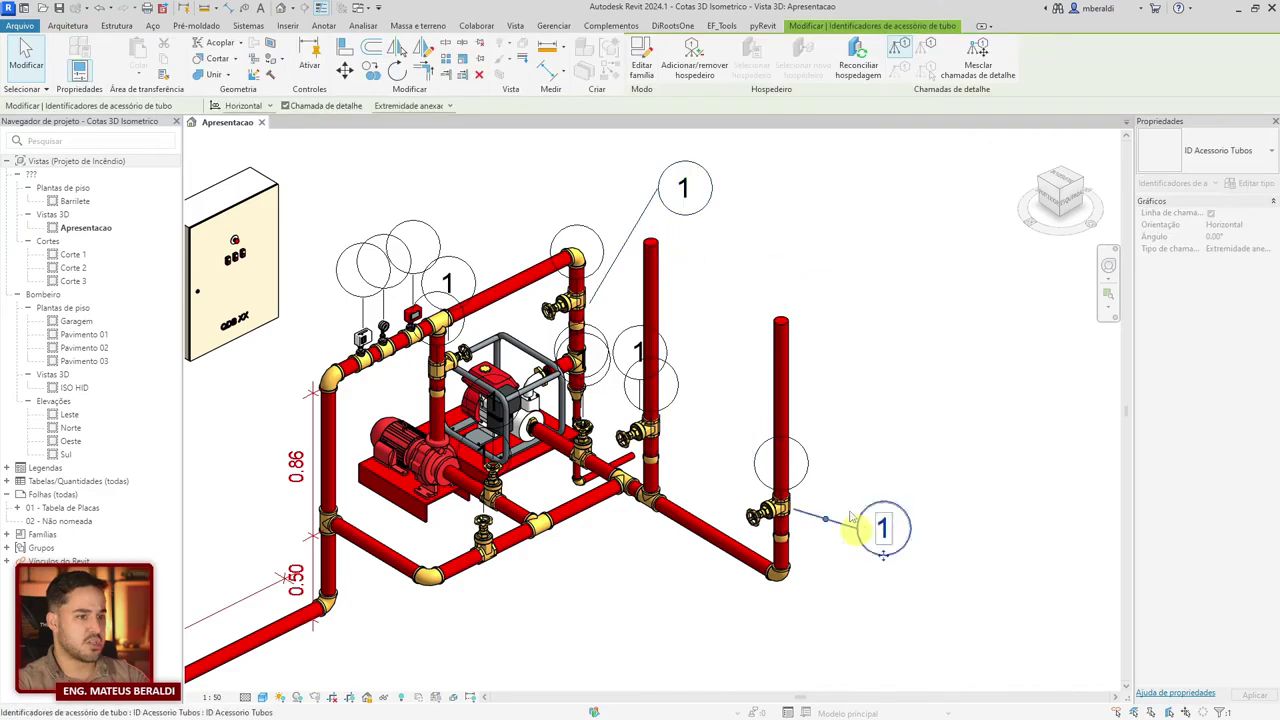
{"action": "left_click", "coordinate": [838, 474]}
{"action": "left_click_drag", "start_coordinate": [805, 463], "coordinate": [840, 587]}
{"action": "left_click", "coordinate": [944, 600]}
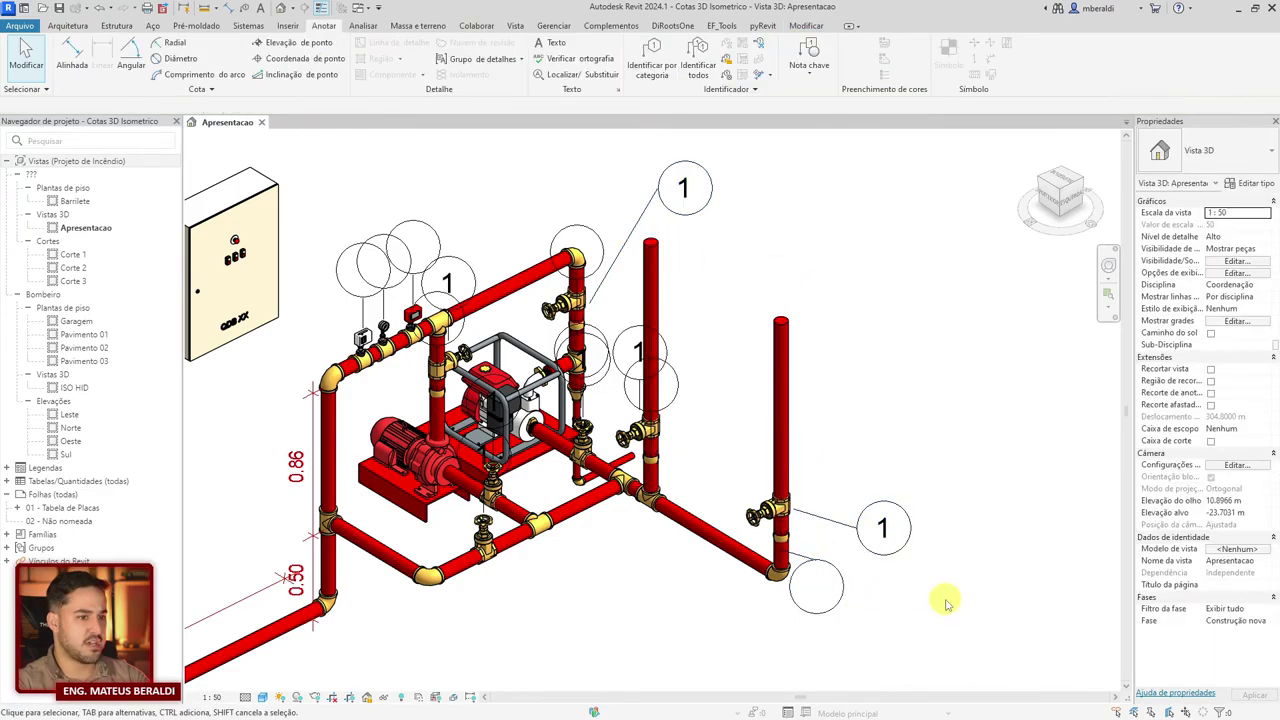
Step: Move the blank tag on the middle riser into the free space between the two risers
{"action": "mouse_move", "coordinate": [962, 548]}
{"action": "middle_mouse_down"}
{"action": "mouse_move", "coordinate": [988, 450]}
{"action": "mouse_move", "coordinate": [983, 543]}
{"action": "middle_mouse_up"}
{"action": "scroll", "coordinate": [780, 408], "scroll_direction": "up", "scroll_amount": 1}
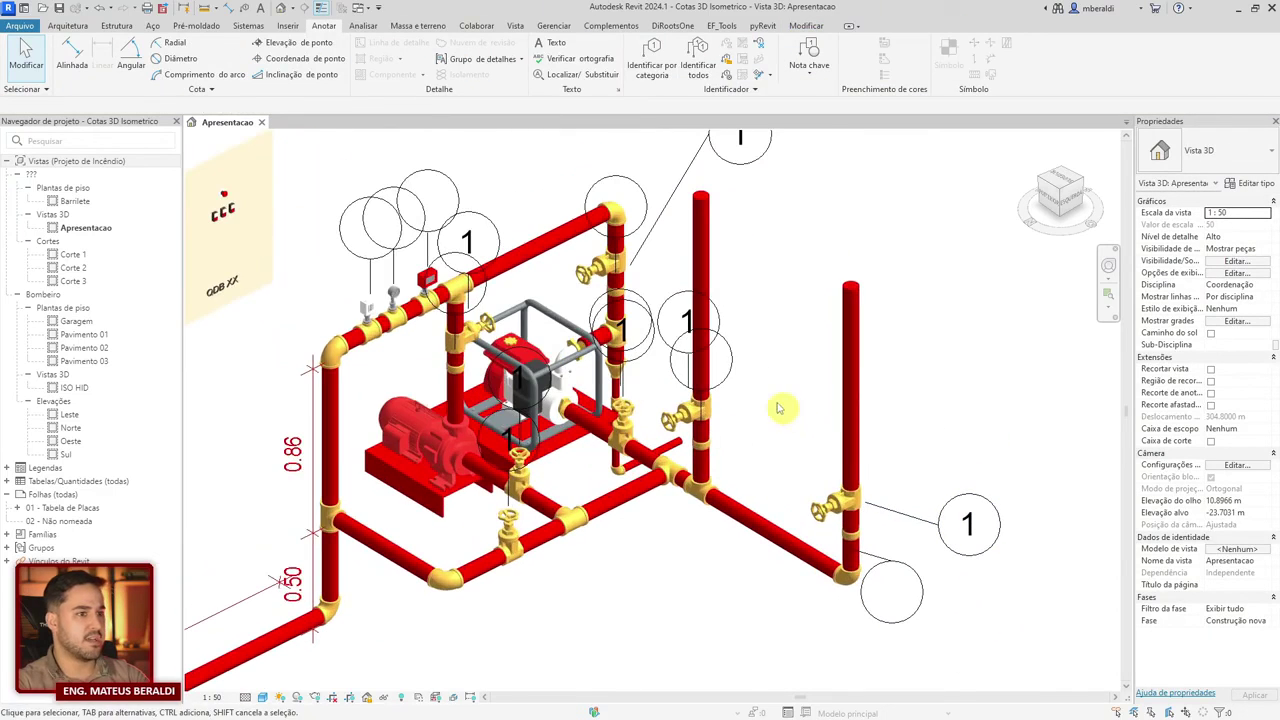
{"action": "left_click", "coordinate": [730, 365]}
{"action": "left_click_drag", "start_coordinate": [730, 365], "coordinate": [812, 410]}
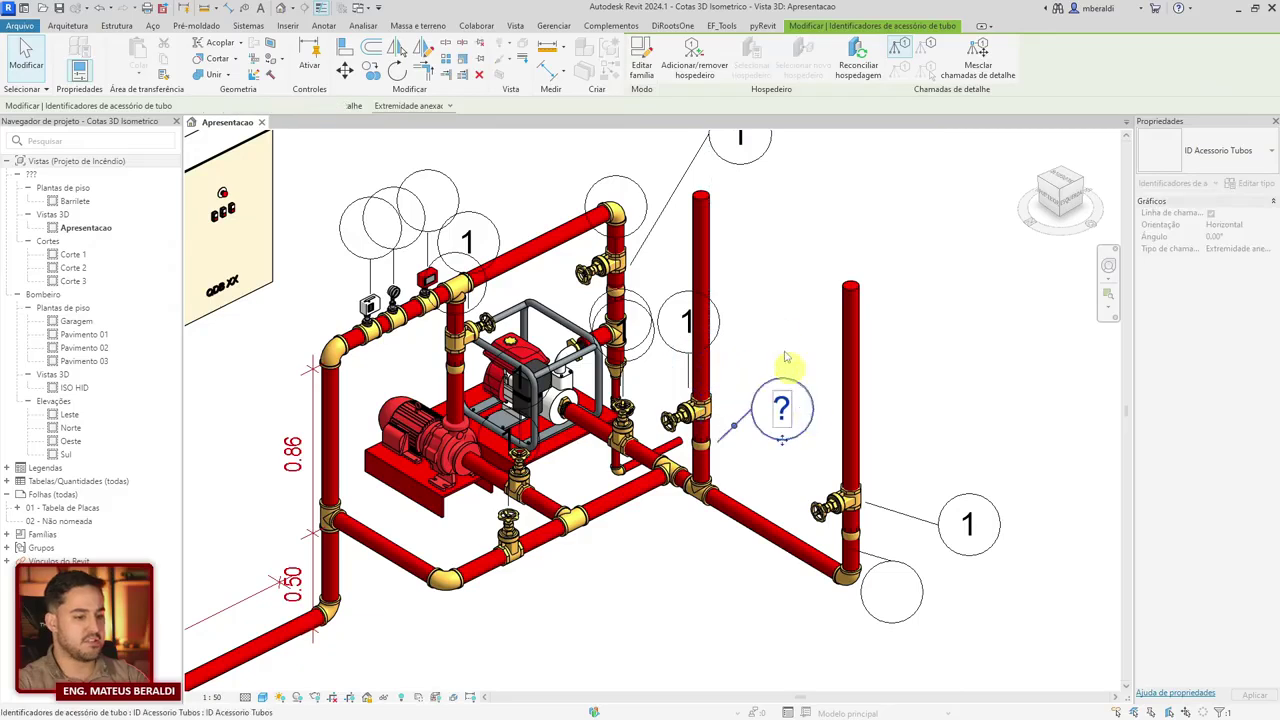
Step: Select all ID Acessorio Tubos tags visible in the view and delete them
{"action": "double_click", "coordinate": [717, 322]}
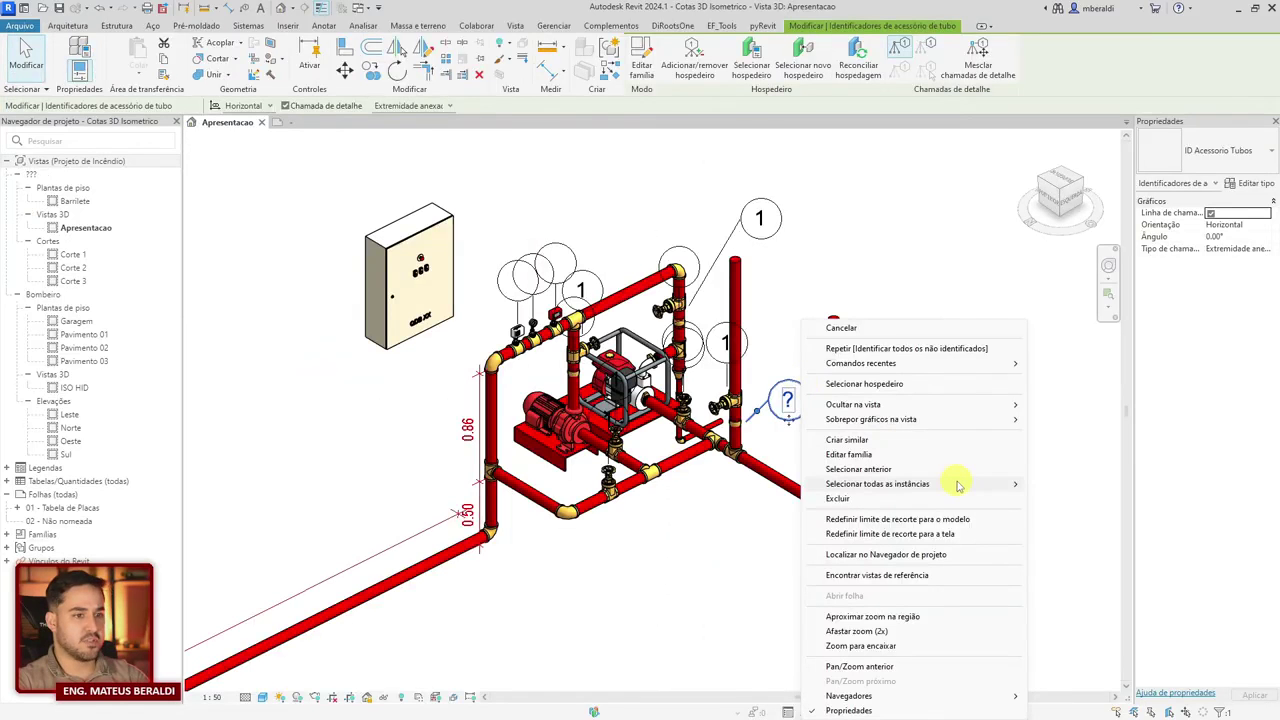
{"action": "mouse_move", "coordinate": [951, 484]}
{"action": "left_click", "coordinate": [1086, 485]}
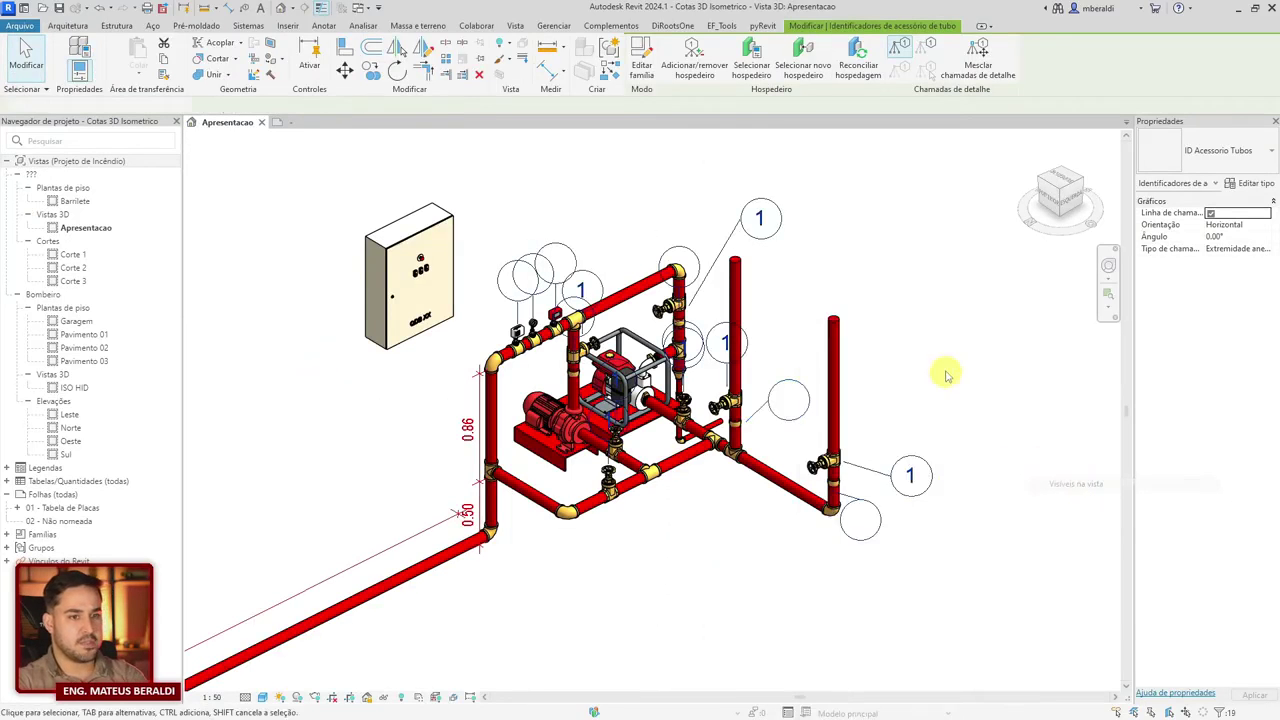
{"action": "key", "text": "Escape"}
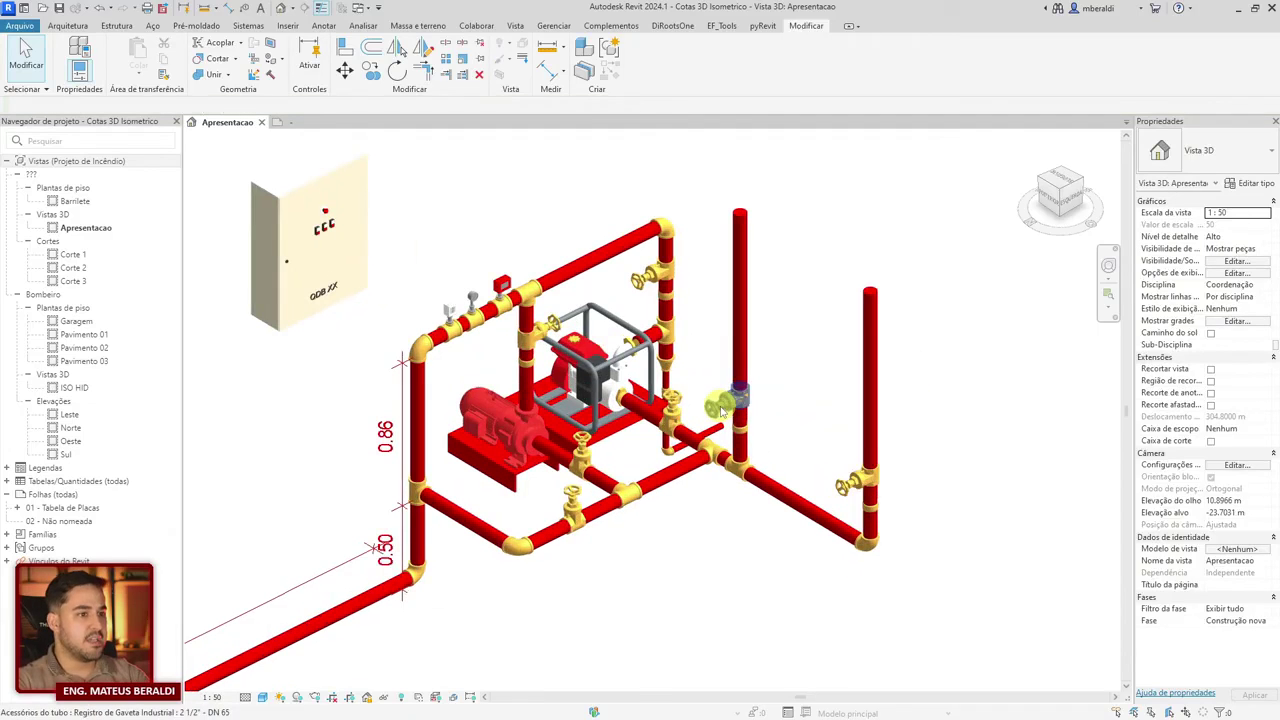
Step: Compare the element categories of the middle riser's gate valve and the elbow at the outermost riser's base
{"action": "left_click", "coordinate": [722, 408]}
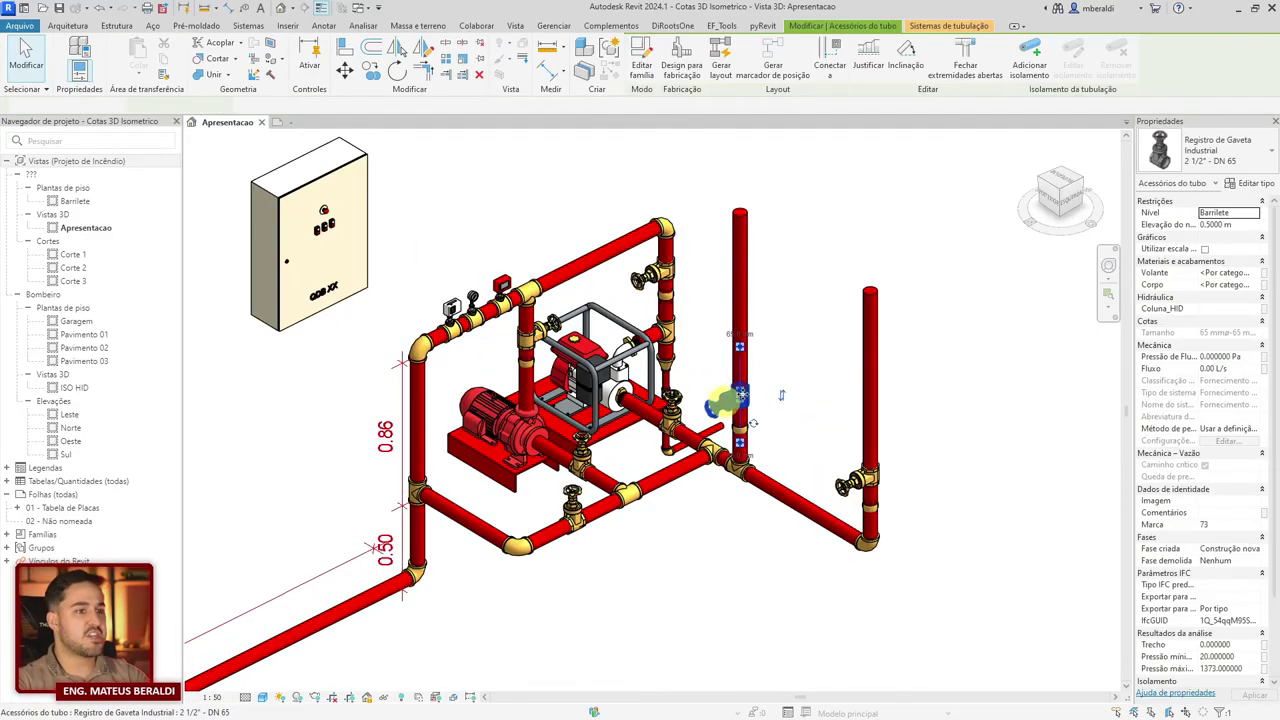
{"action": "left_click", "coordinate": [871, 265]}
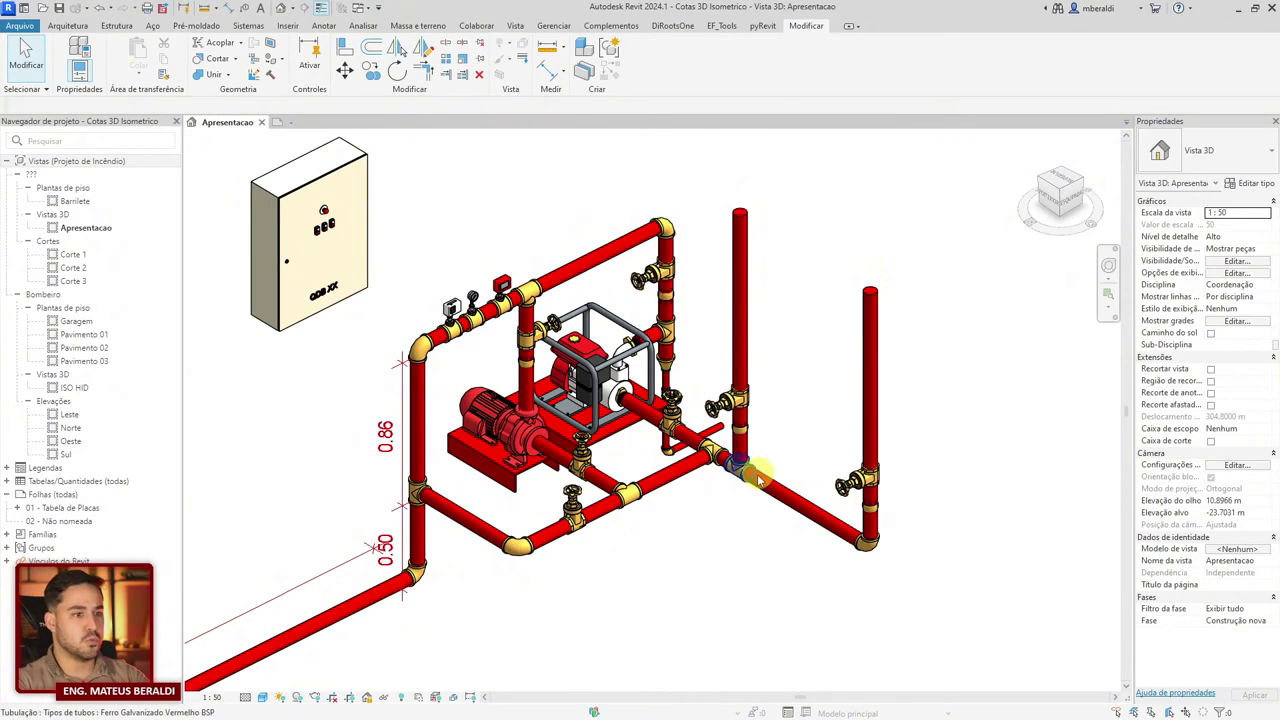
{"action": "left_click", "coordinate": [862, 542]}
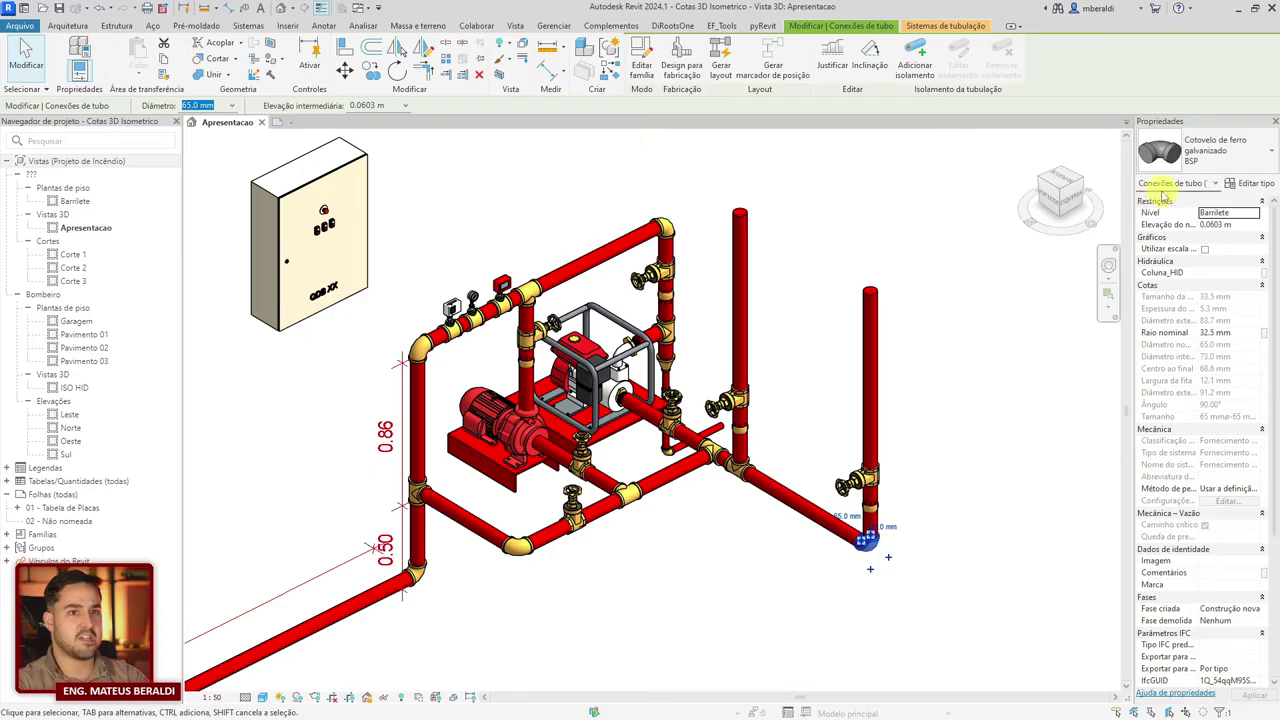
{"action": "left_click", "coordinate": [866, 214]}
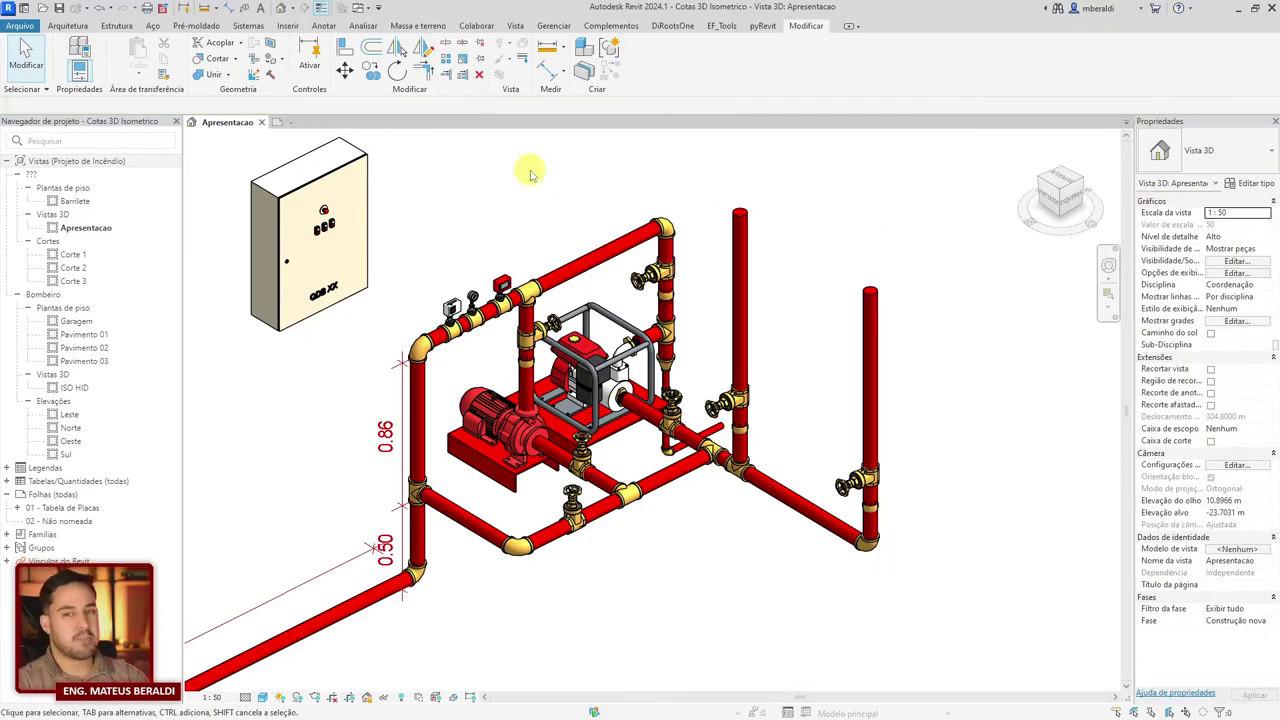
Step: Close the spare view tab and open the recent family file ID Acessorio Tubos.rfa
{"action": "left_click", "coordinate": [343, 123]}
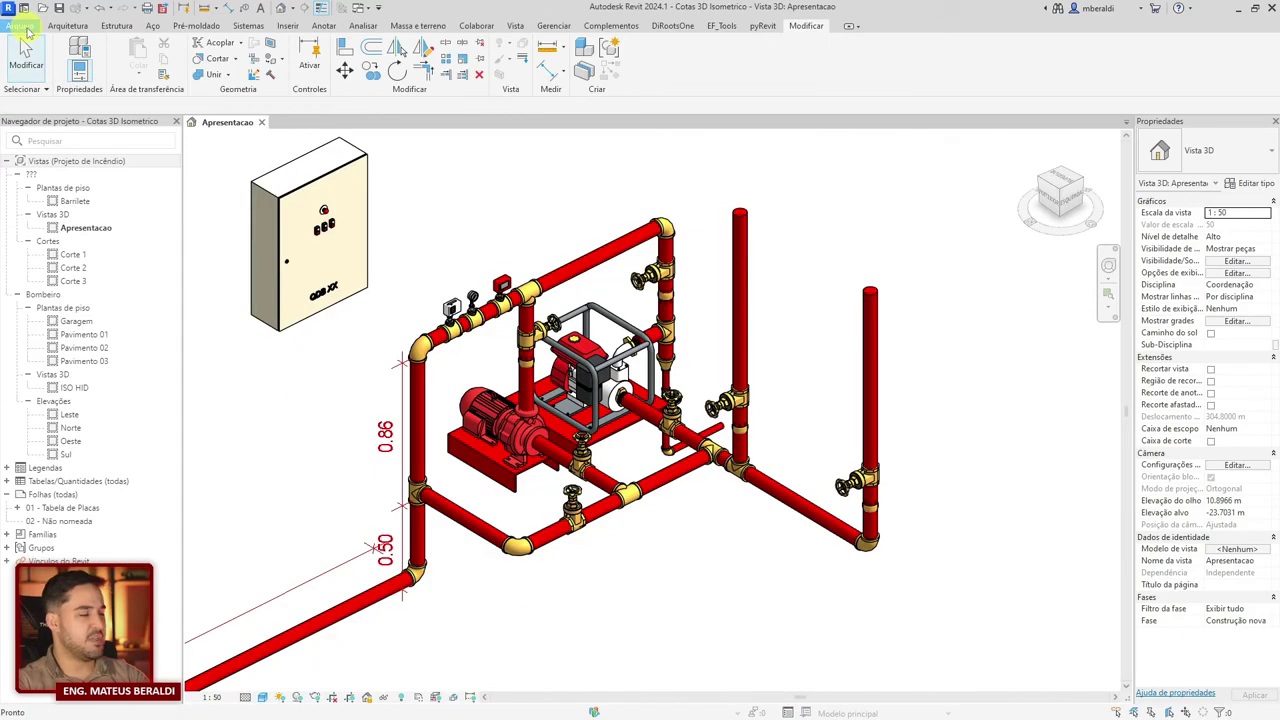
{"action": "left_click", "coordinate": [24, 26]}
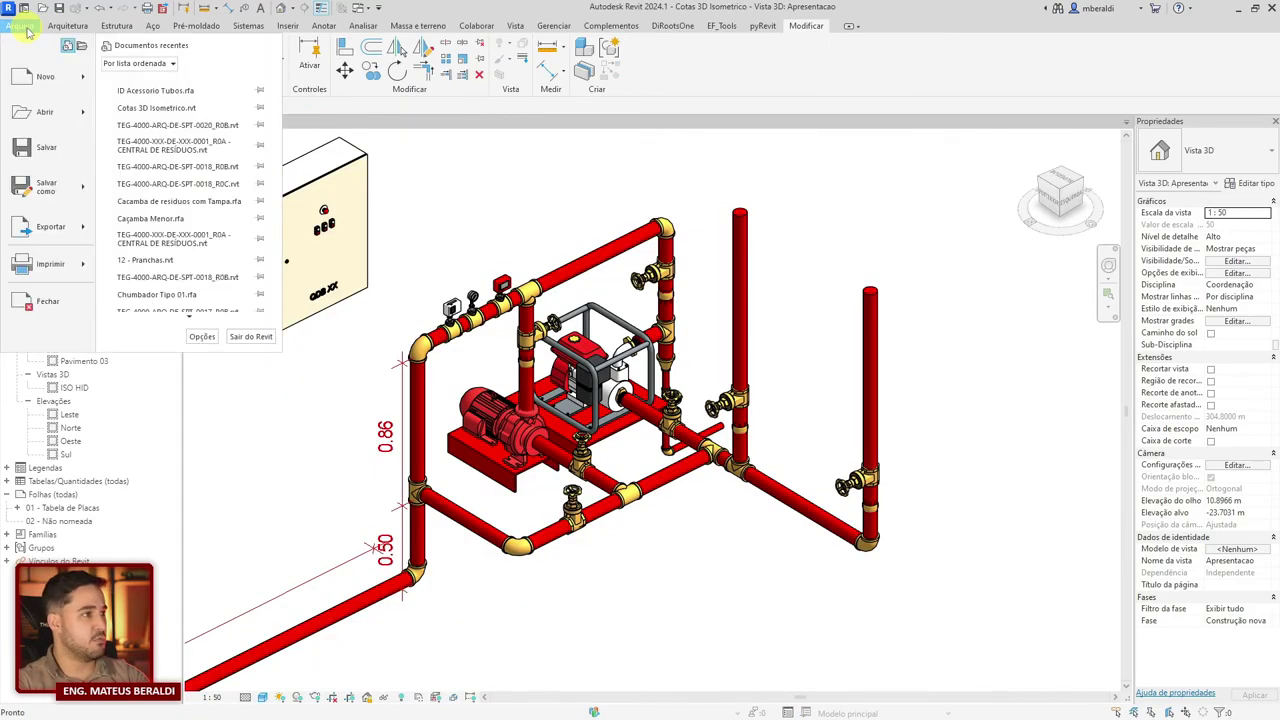
{"action": "left_click", "coordinate": [153, 92]}
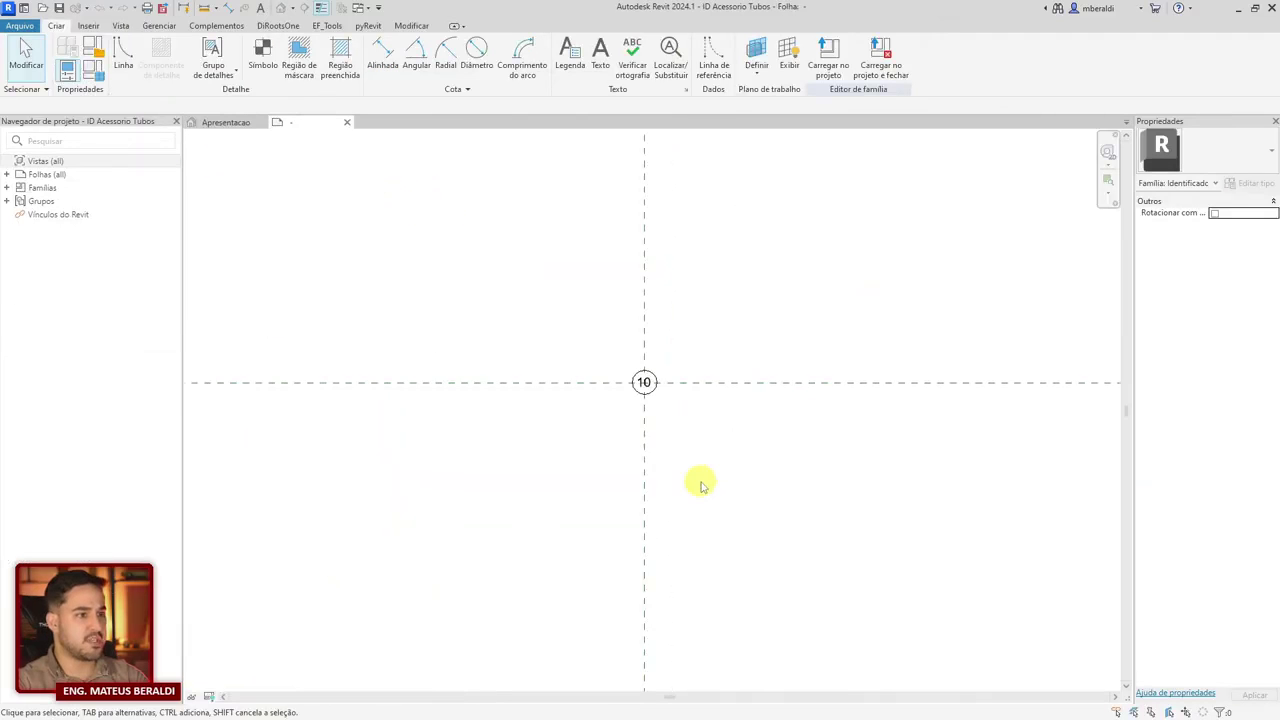
Step: Change the family category to Identificadores de conexão de tubo
{"action": "left_click", "coordinate": [95, 48]}
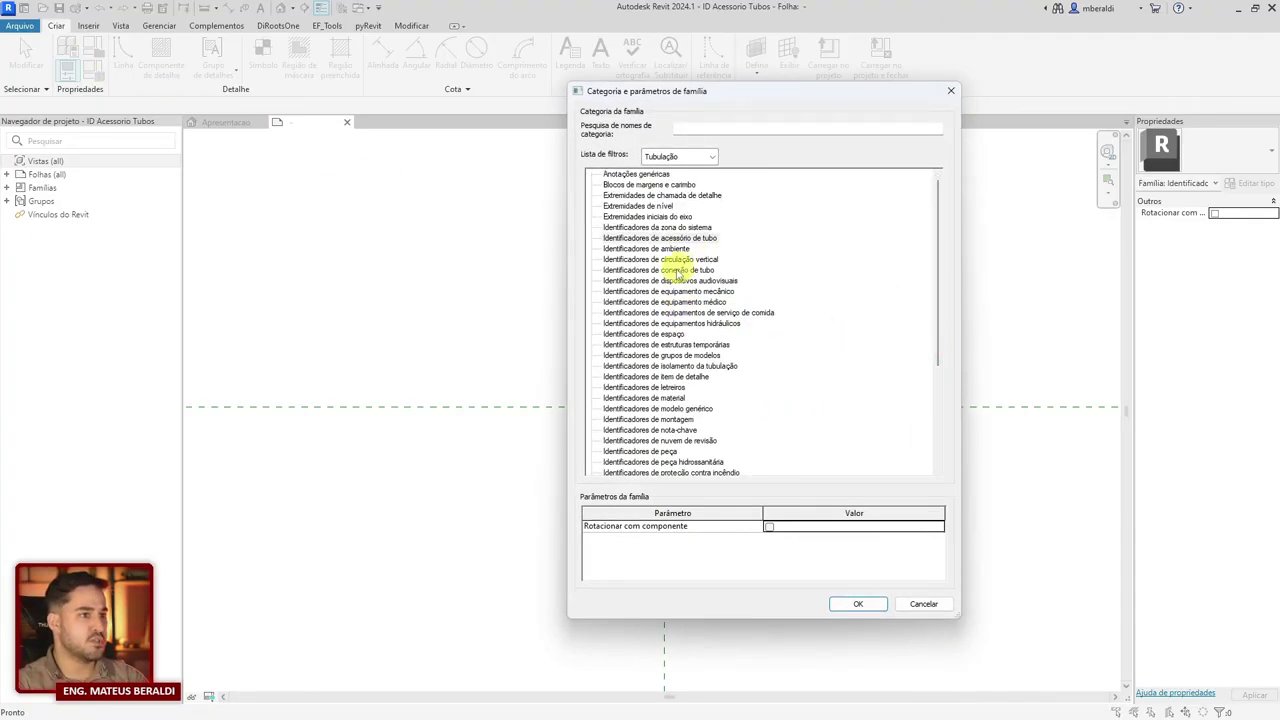
{"action": "left_click", "coordinate": [660, 270]}
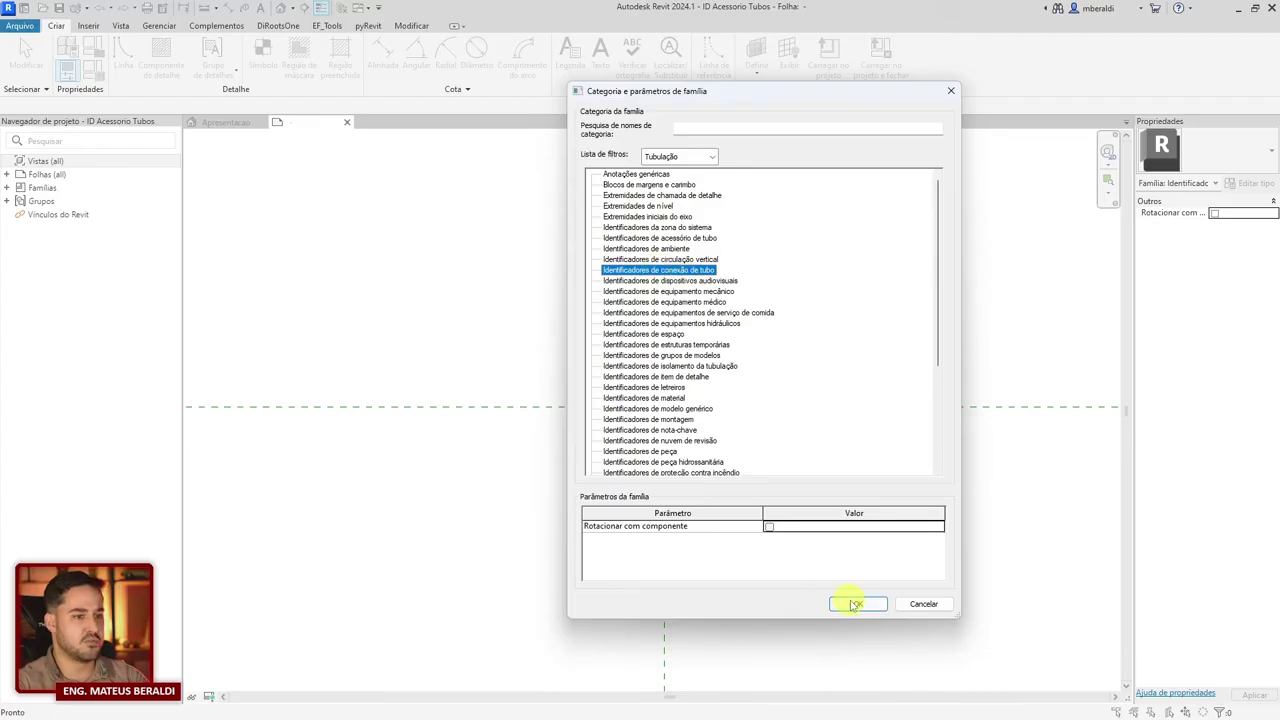
{"action": "left_click", "coordinate": [855, 605]}
Step: Check in the circular tag's label settings which parameter it uses and whether ID EQUIPAMENTO is available for the fitting category
{"action": "left_click", "coordinate": [688, 405]}
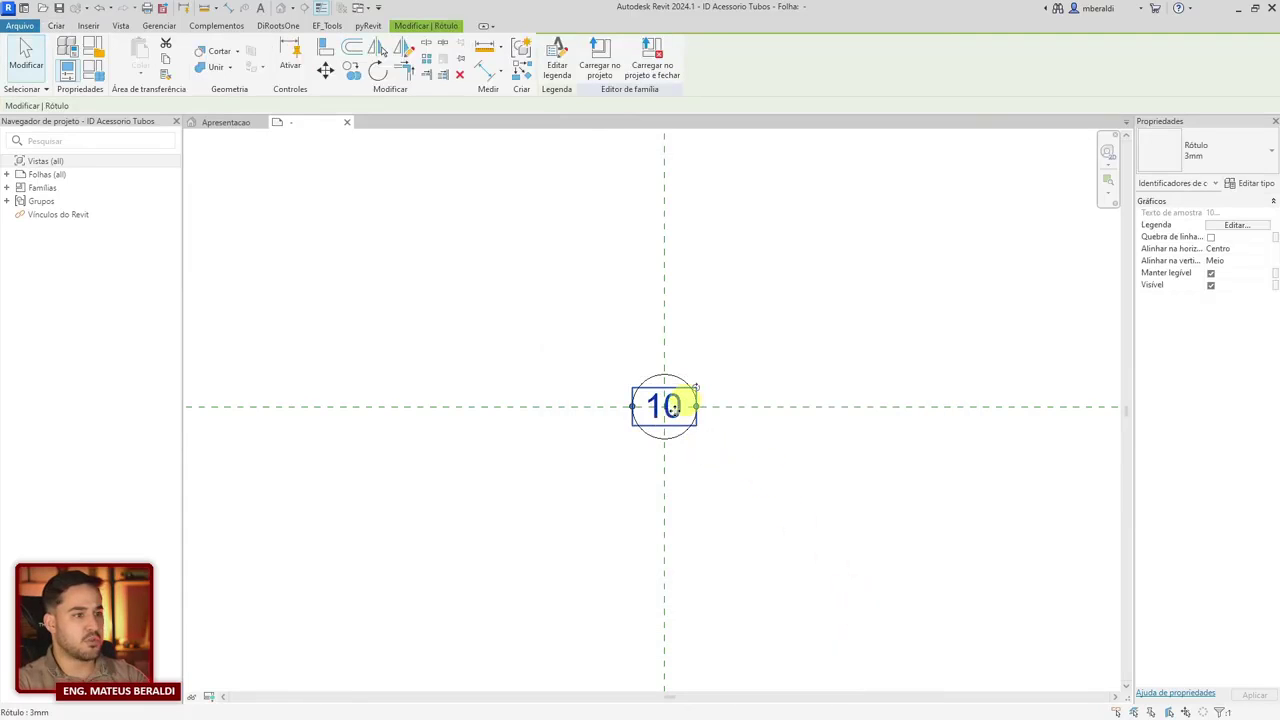
{"action": "left_click", "coordinate": [558, 55]}
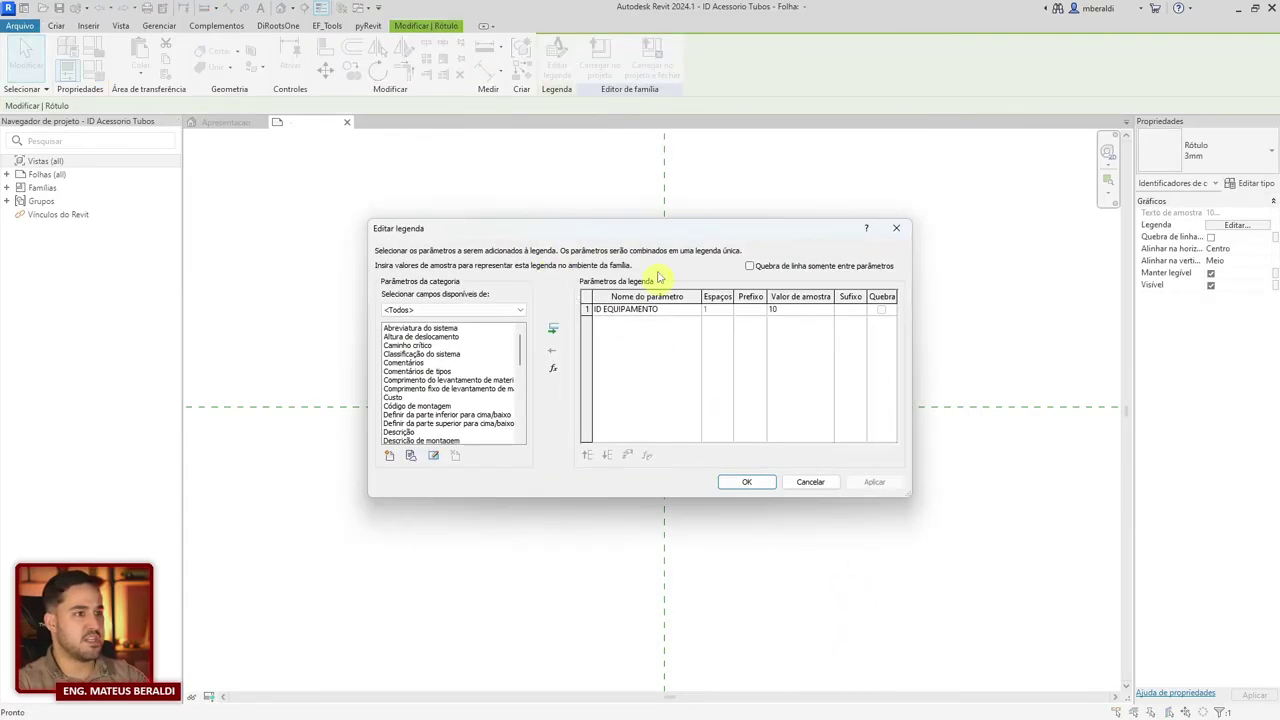
{"action": "left_click_drag", "start_coordinate": [523, 361], "coordinate": [522, 382]}
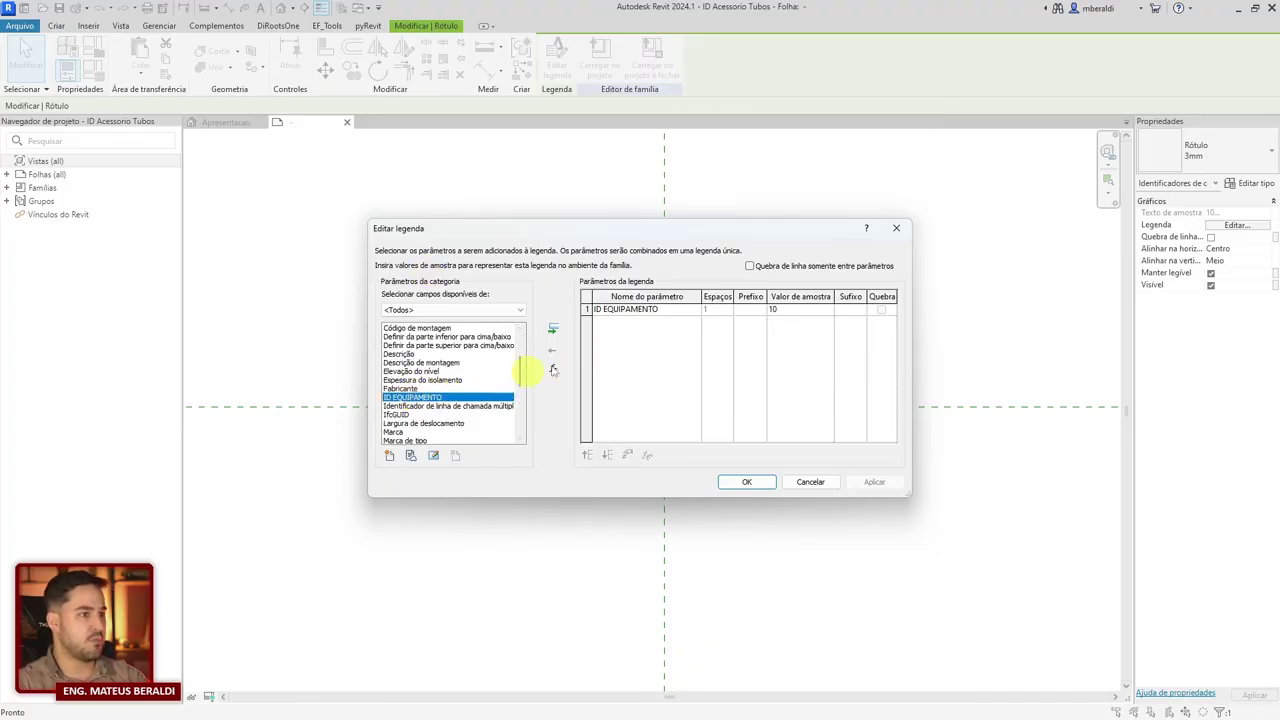
{"action": "left_click", "coordinate": [899, 231]}
{"action": "left_click", "coordinate": [929, 246]}
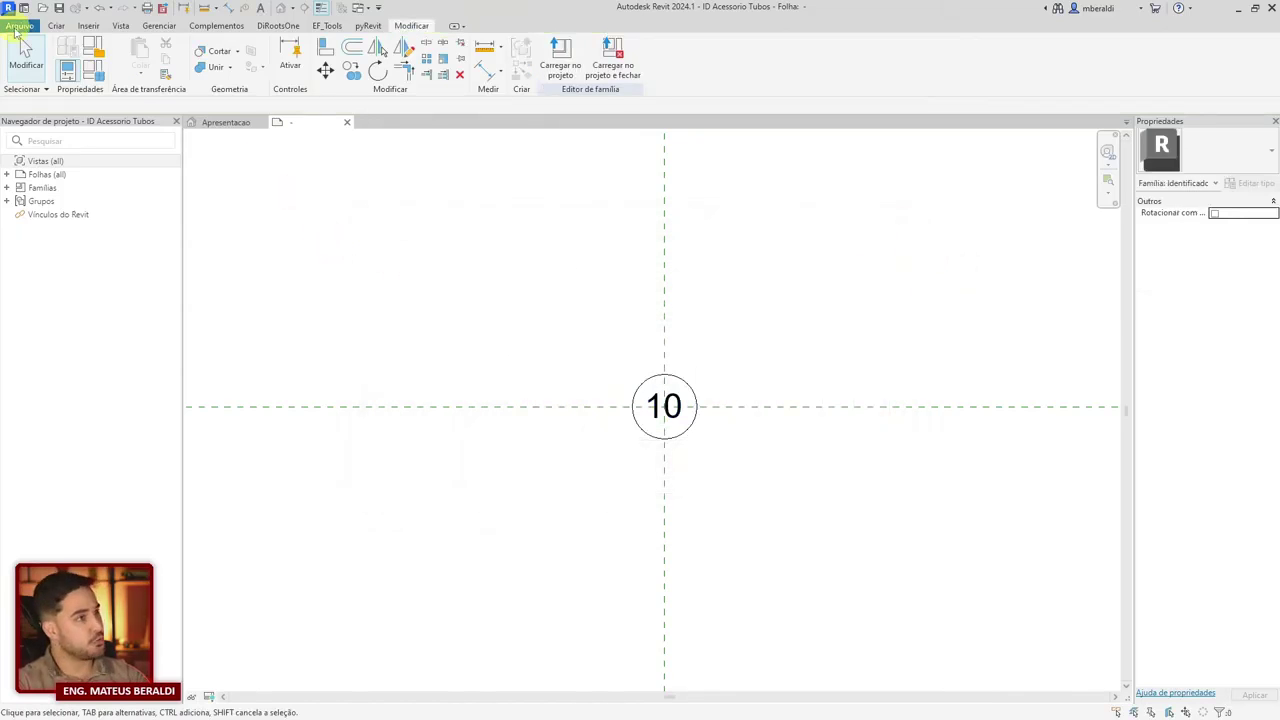
Step: Save the family as ID Conexoes Tubos.rfa in the TAGS folder, load it into the project and close it
{"action": "left_click", "coordinate": [18, 27]}
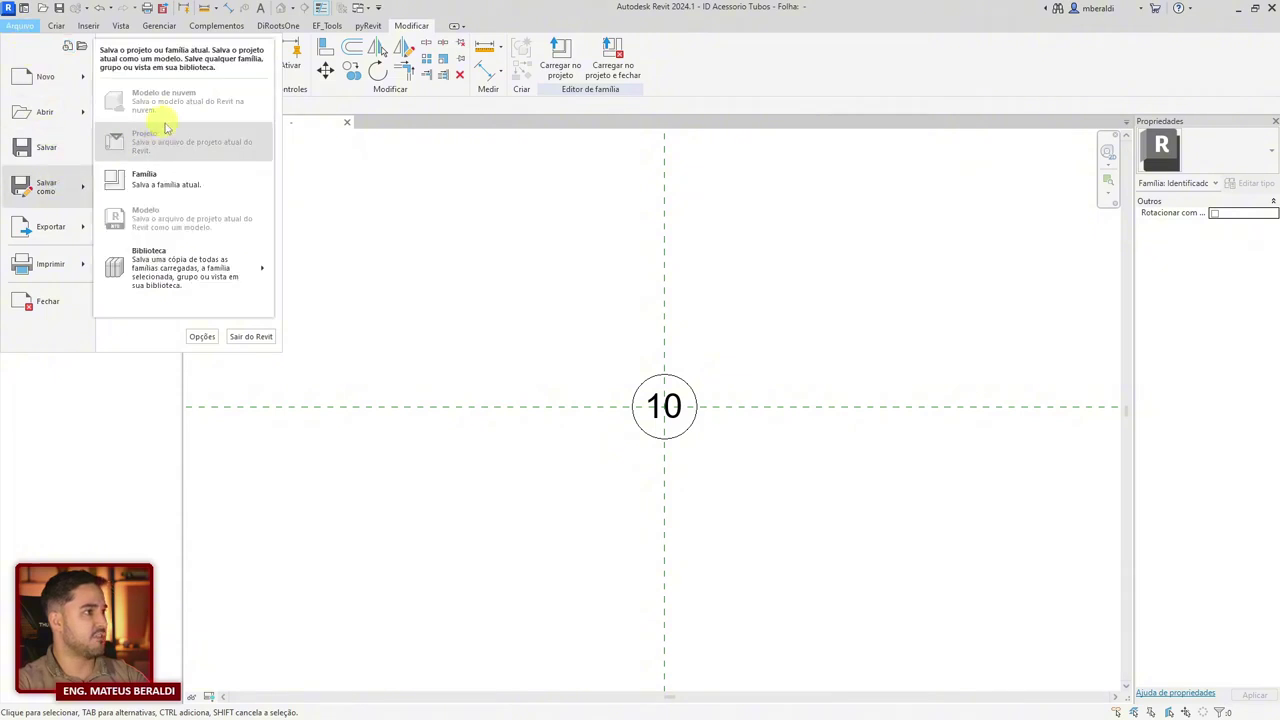
{"action": "left_click", "coordinate": [46, 186]}
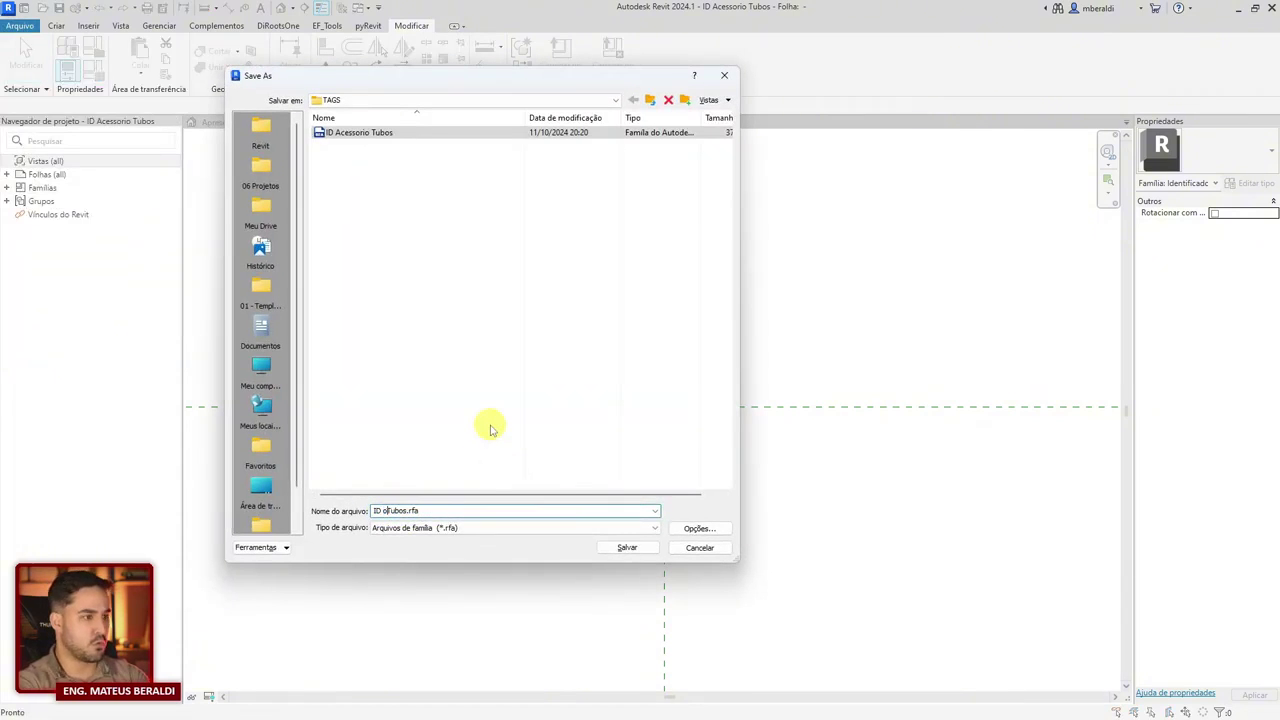
{"action": "type", "text": "Conexoes"}
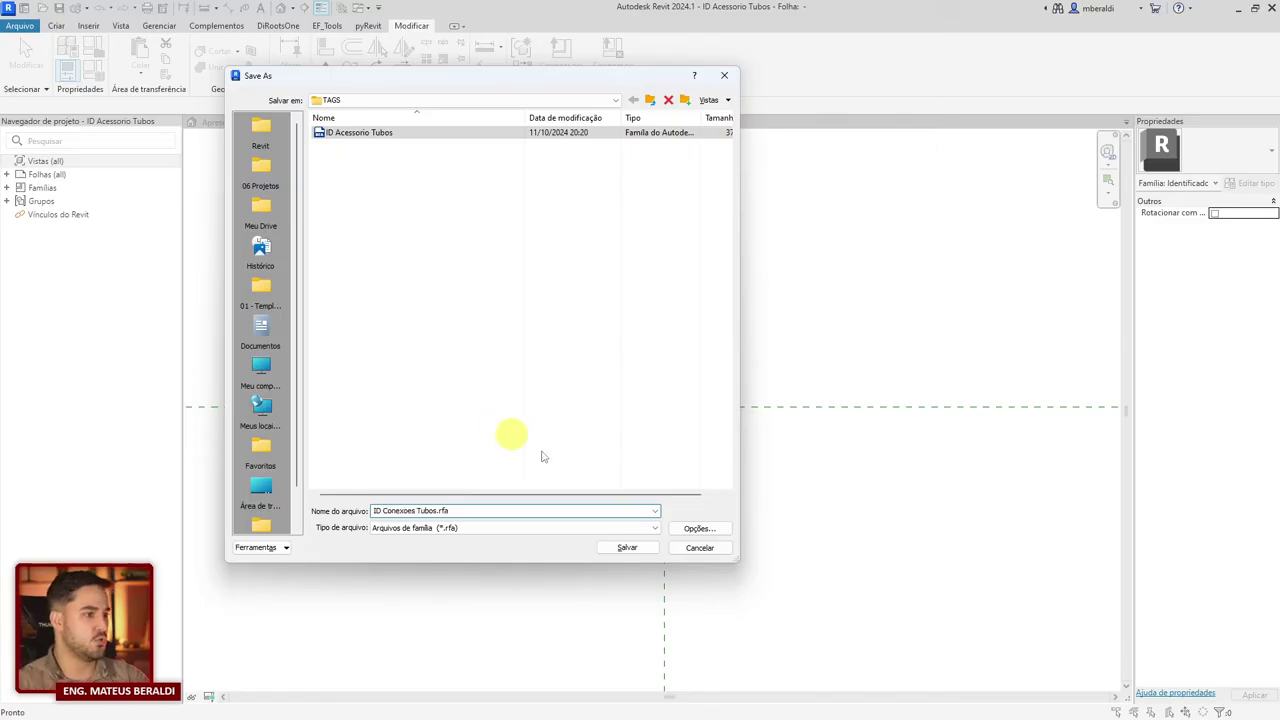
{"action": "left_click", "coordinate": [699, 528]}
{"action": "left_click", "coordinate": [490, 413]}
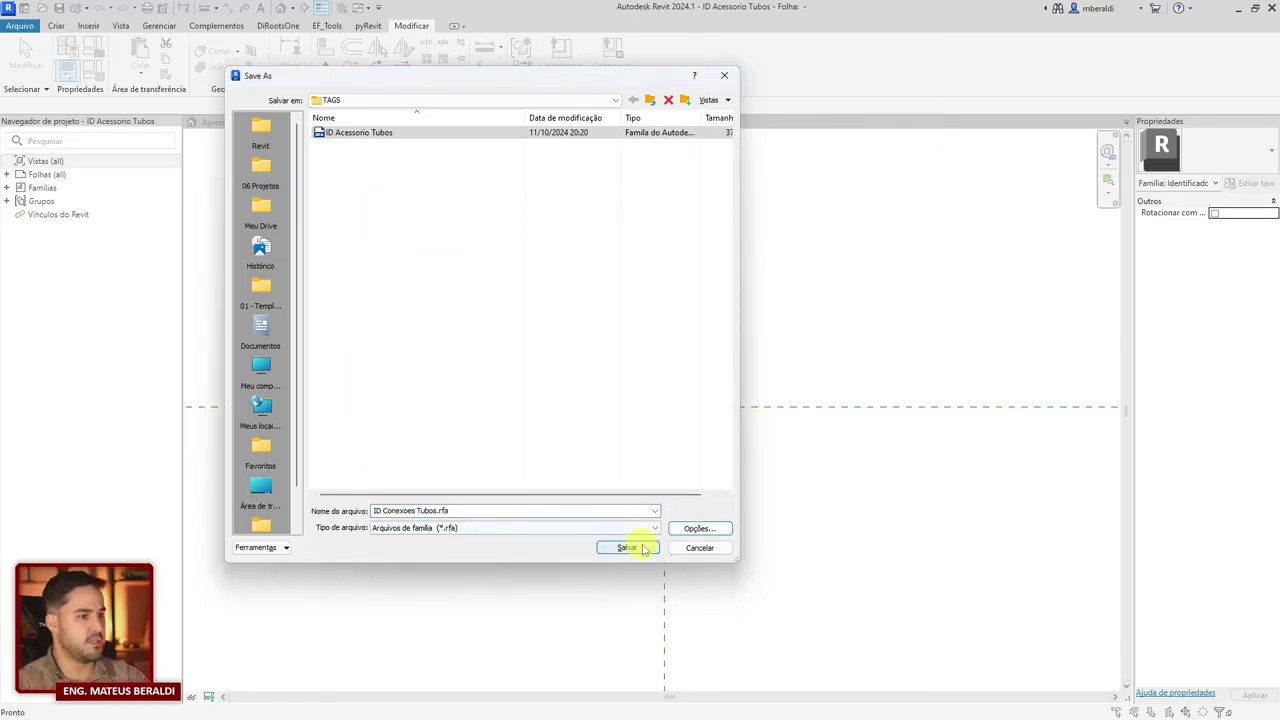
{"action": "left_click", "coordinate": [630, 547]}
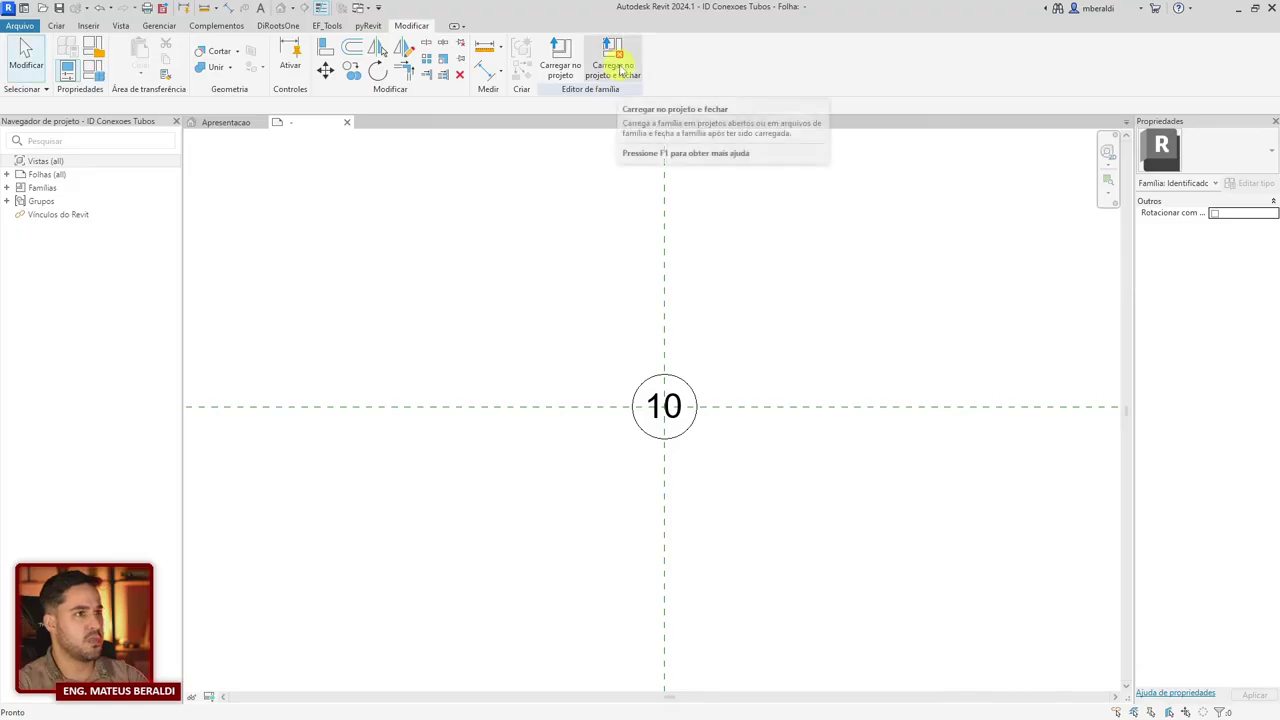
{"action": "left_click", "coordinate": [620, 66]}
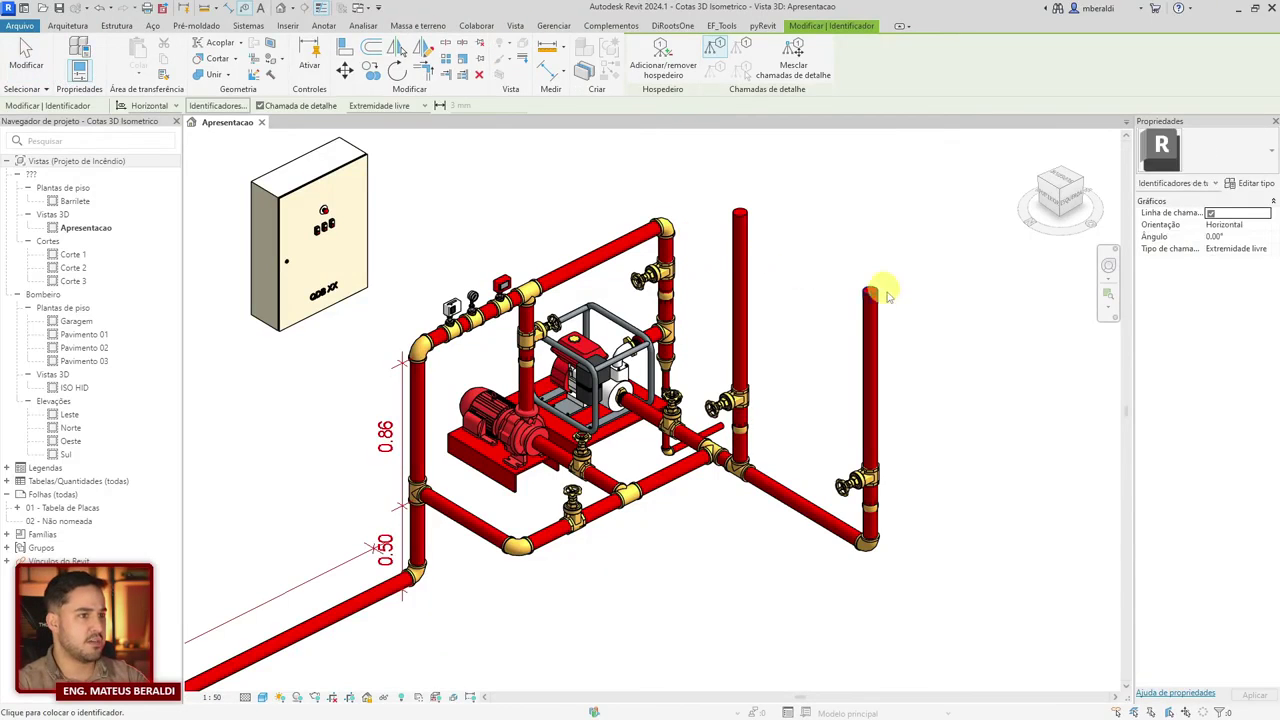
Step: Tag the elbow at the outermost riser's base, with a bent leader and the tag circle beside and below it
{"action": "middle_click_drag", "start_coordinate": [825, 308], "coordinate": [775, 250]}
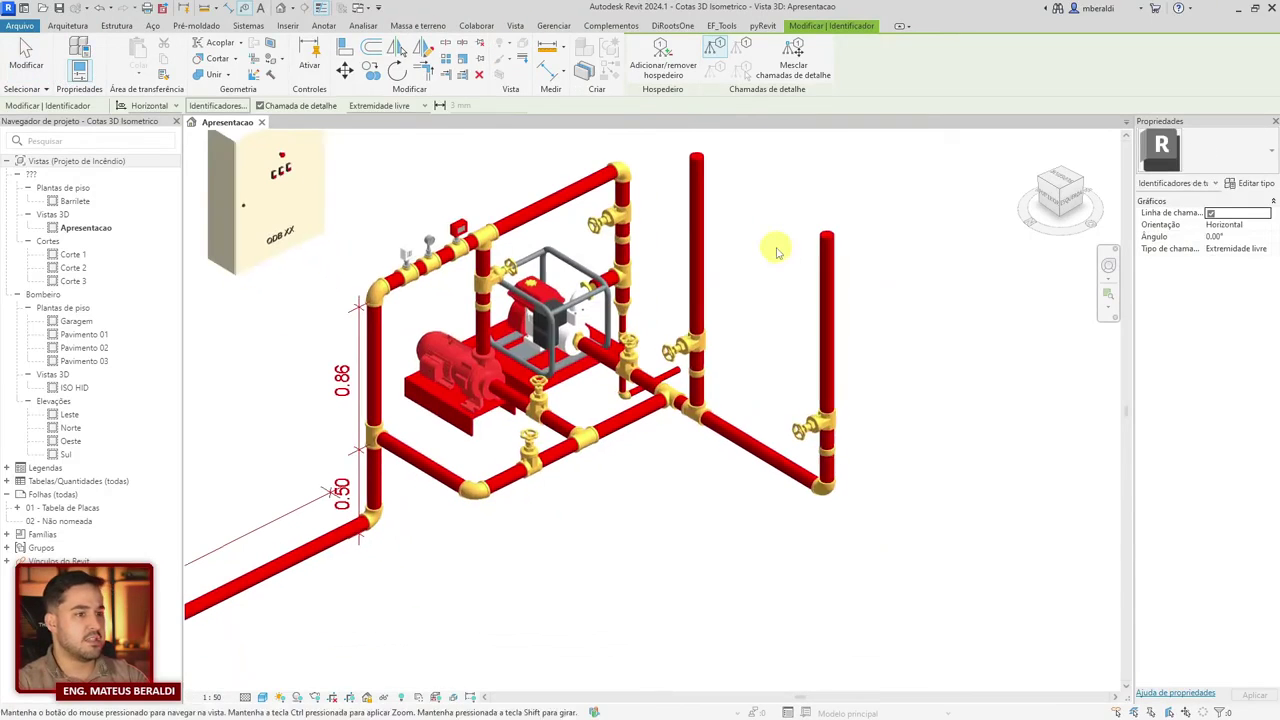
{"action": "left_click", "coordinate": [828, 500]}
{"action": "left_click", "coordinate": [848, 528]}
{"action": "left_click", "coordinate": [913, 528]}
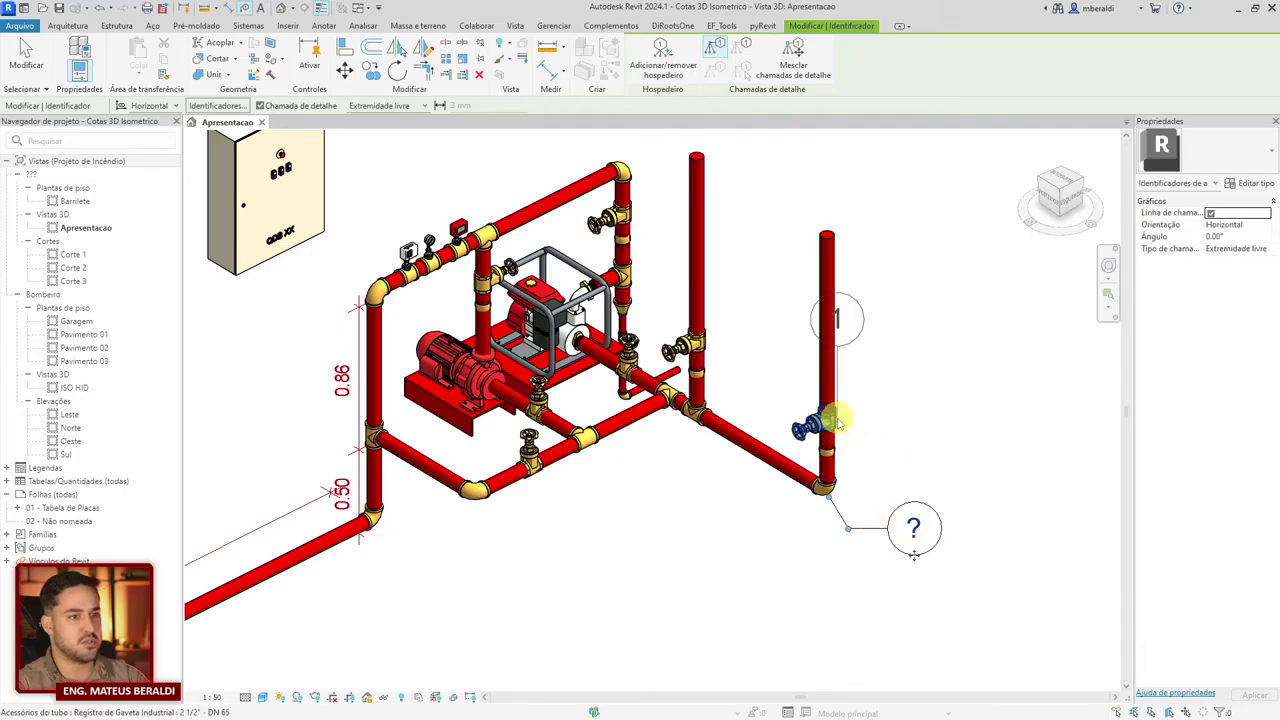
Step: Tag the outermost riser's gate valve with a bent leader, setting the tag beside the riser, and end tagging
{"action": "left_click", "coordinate": [838, 423]}
{"action": "left_click", "coordinate": [900, 422]}
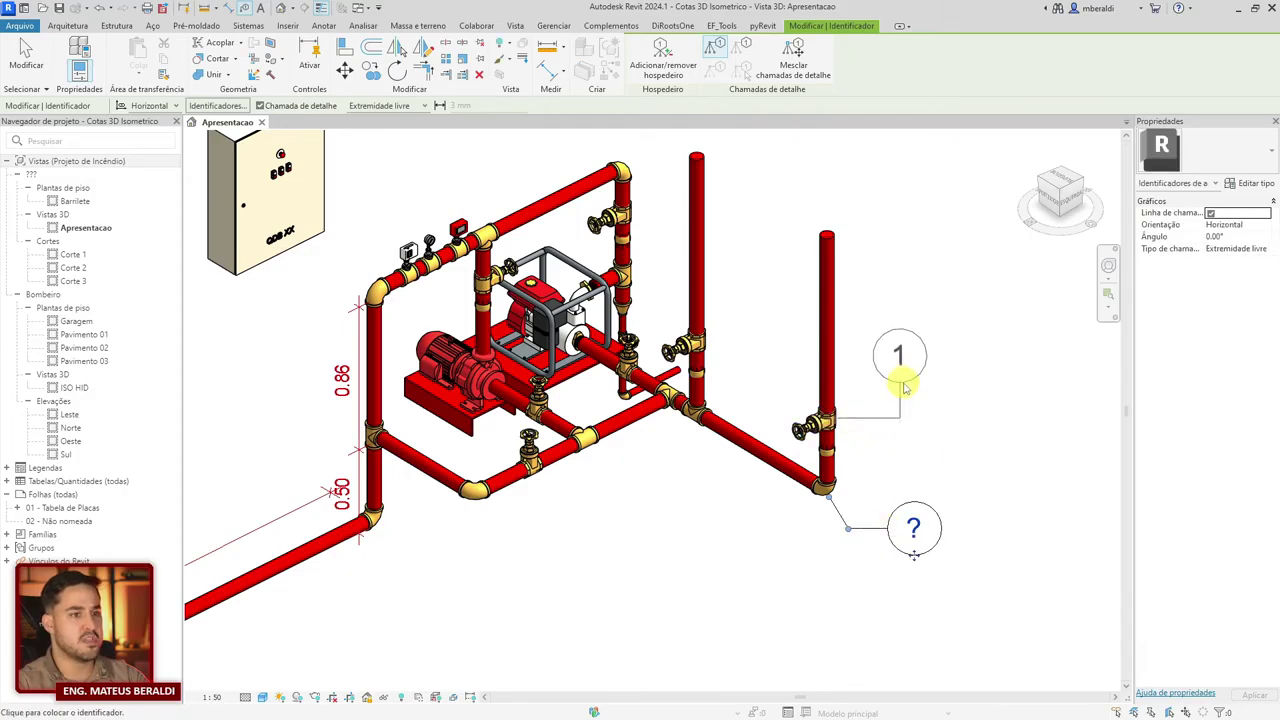
{"action": "left_click", "coordinate": [900, 383]}
{"action": "key", "text": "Escape"}
{"action": "key", "text": "Escape"}
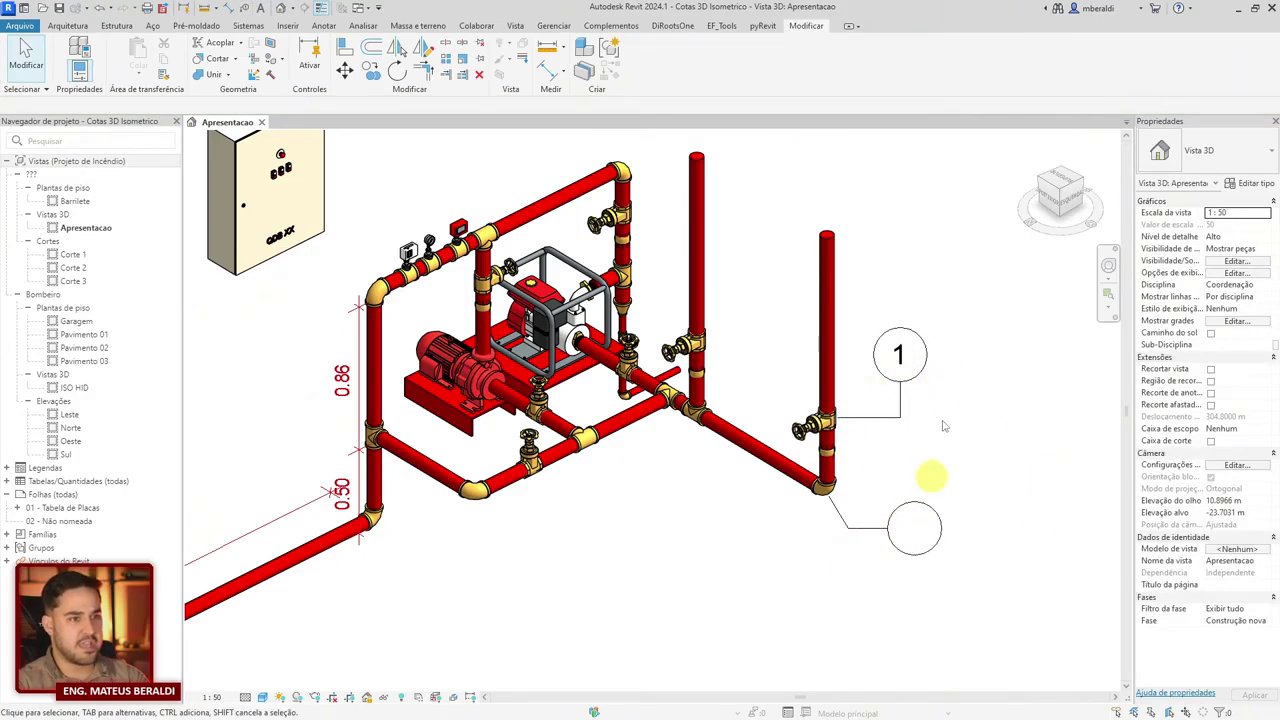
Step: Check the element categories of the electric fire pump and the red flow switch on the upper pipe
{"action": "middle_click_drag", "start_coordinate": [670, 526], "coordinate": [722, 572]}
{"action": "scroll", "coordinate": [645, 288], "scroll_direction": "down", "scroll_amount": 5}
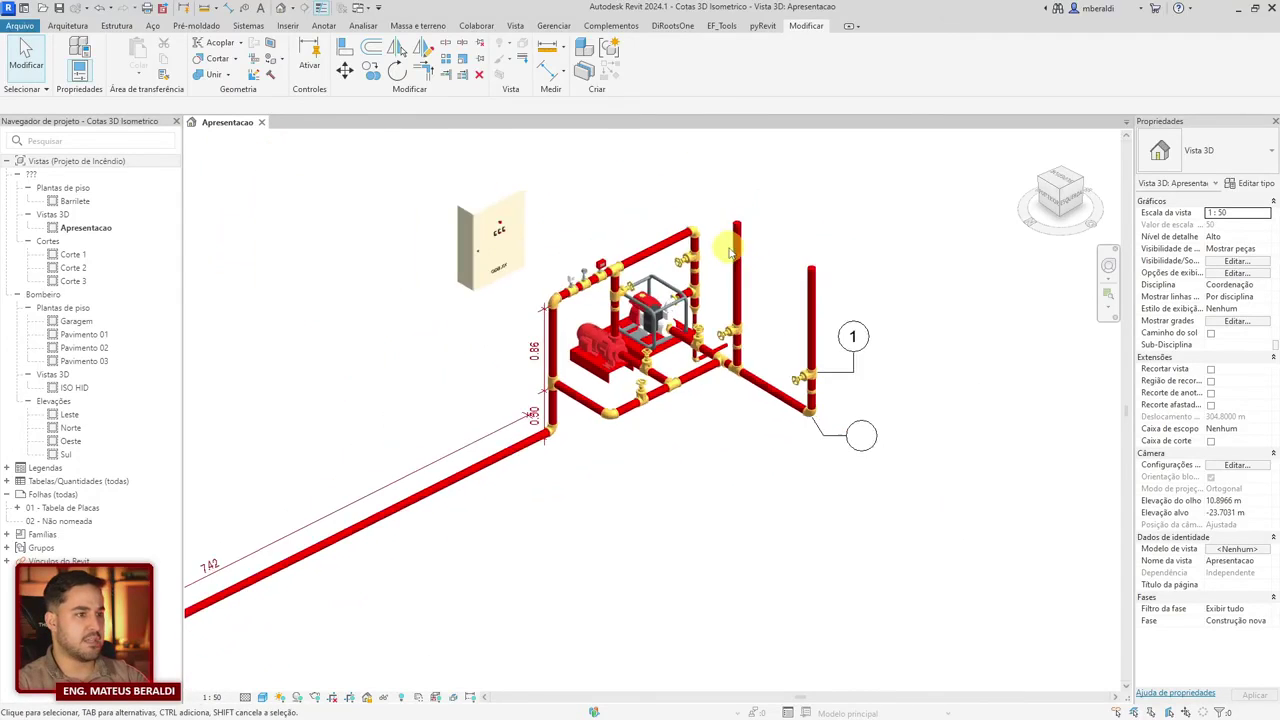
{"action": "mouse_move", "coordinate": [729, 437]}
{"action": "middle_mouse_down"}
{"action": "mouse_move", "coordinate": [741, 420]}
{"action": "mouse_move", "coordinate": [712, 433]}
{"action": "middle_mouse_up"}
{"action": "scroll", "coordinate": [712, 433], "scroll_direction": "up", "scroll_amount": 3}
{"action": "middle_click_drag", "start_coordinate": [644, 357], "coordinate": [538, 552]}
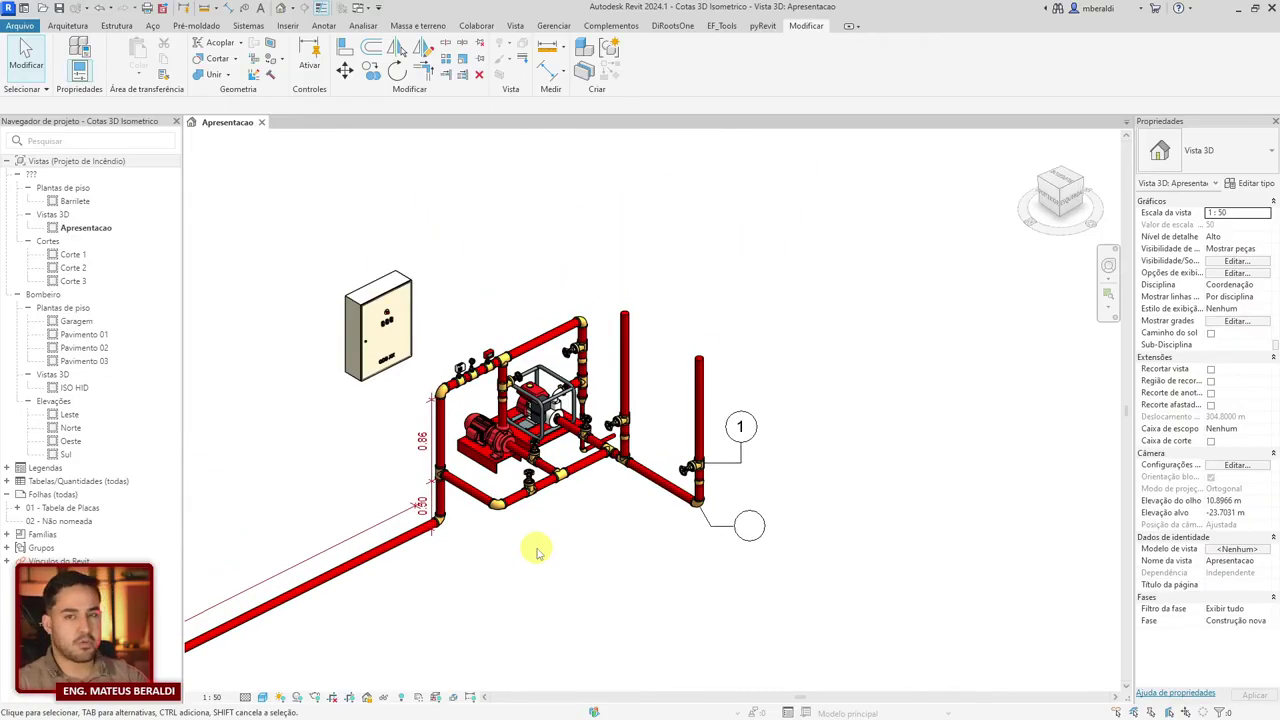
{"action": "left_click", "coordinate": [484, 434]}
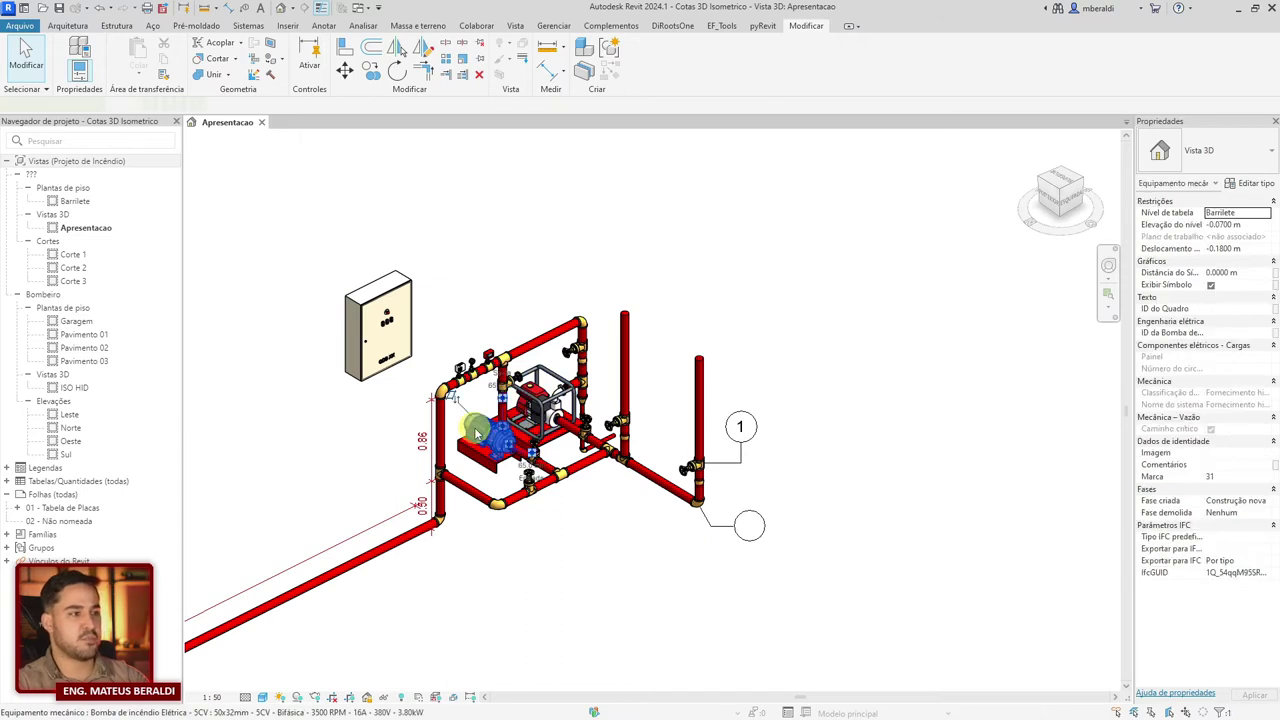
{"action": "left_click", "coordinate": [1182, 186]}
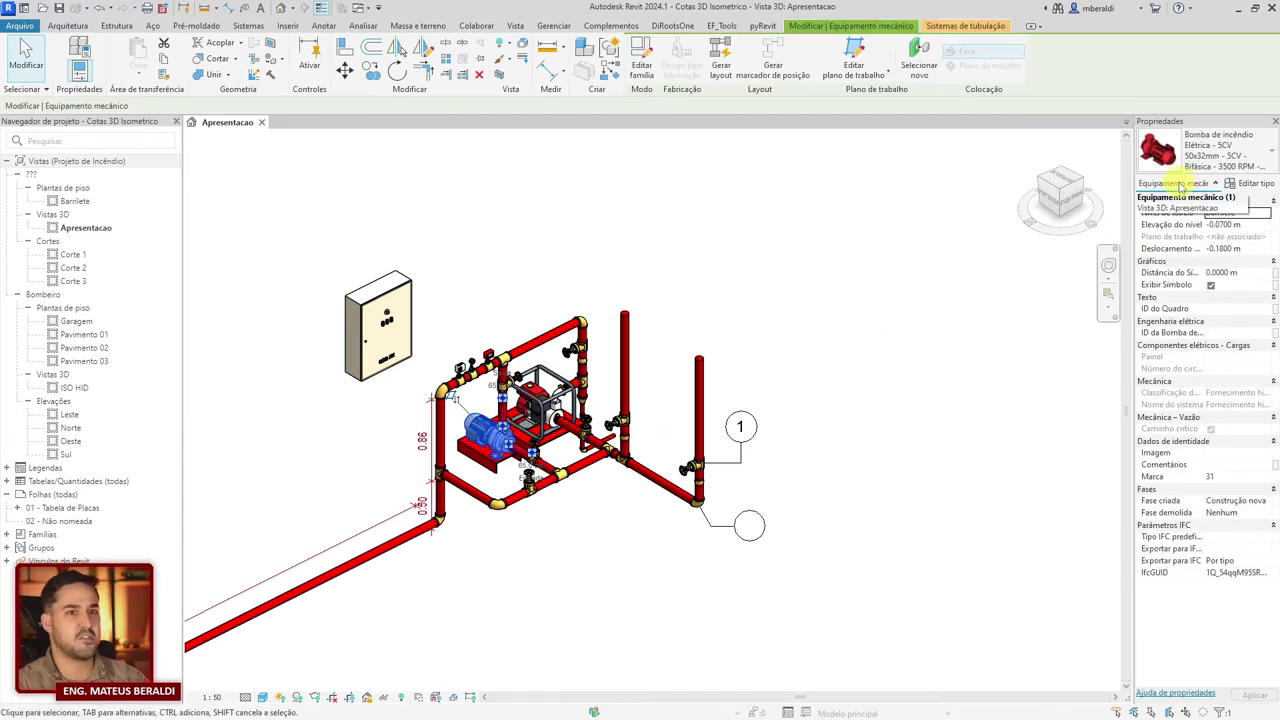
{"action": "left_click", "coordinate": [1185, 197]}
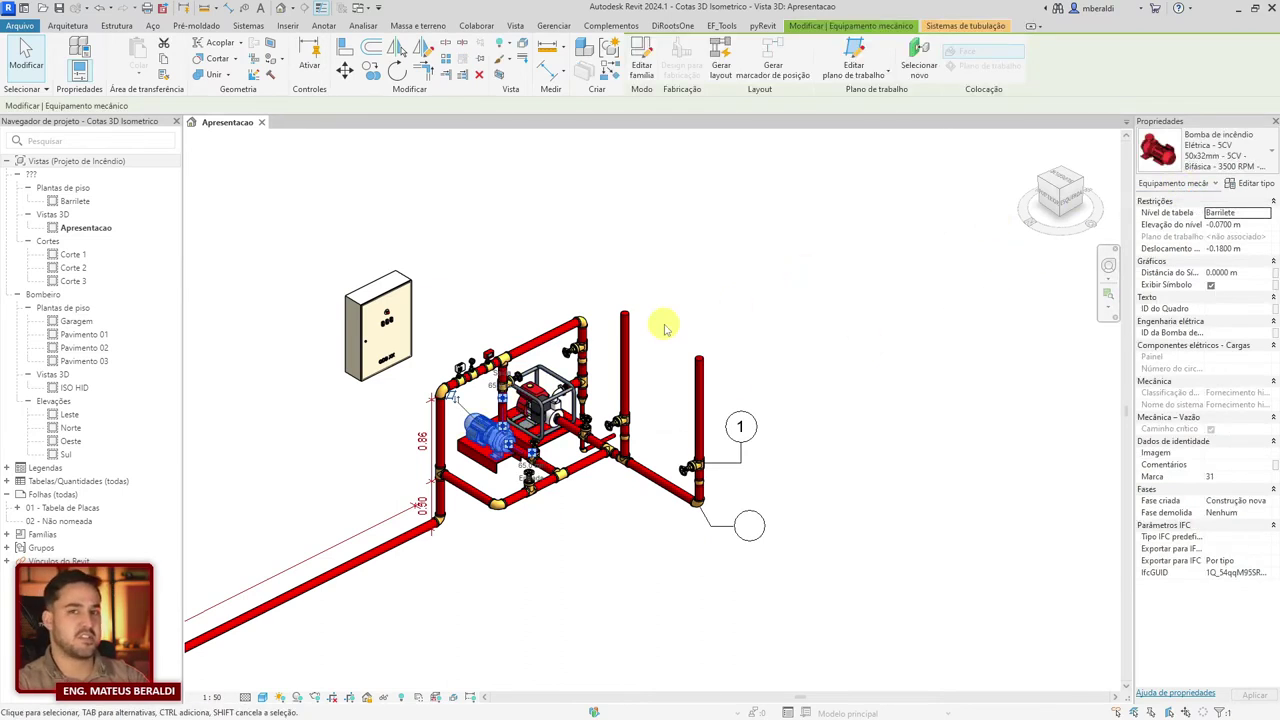
{"action": "key", "text": "Escape"}
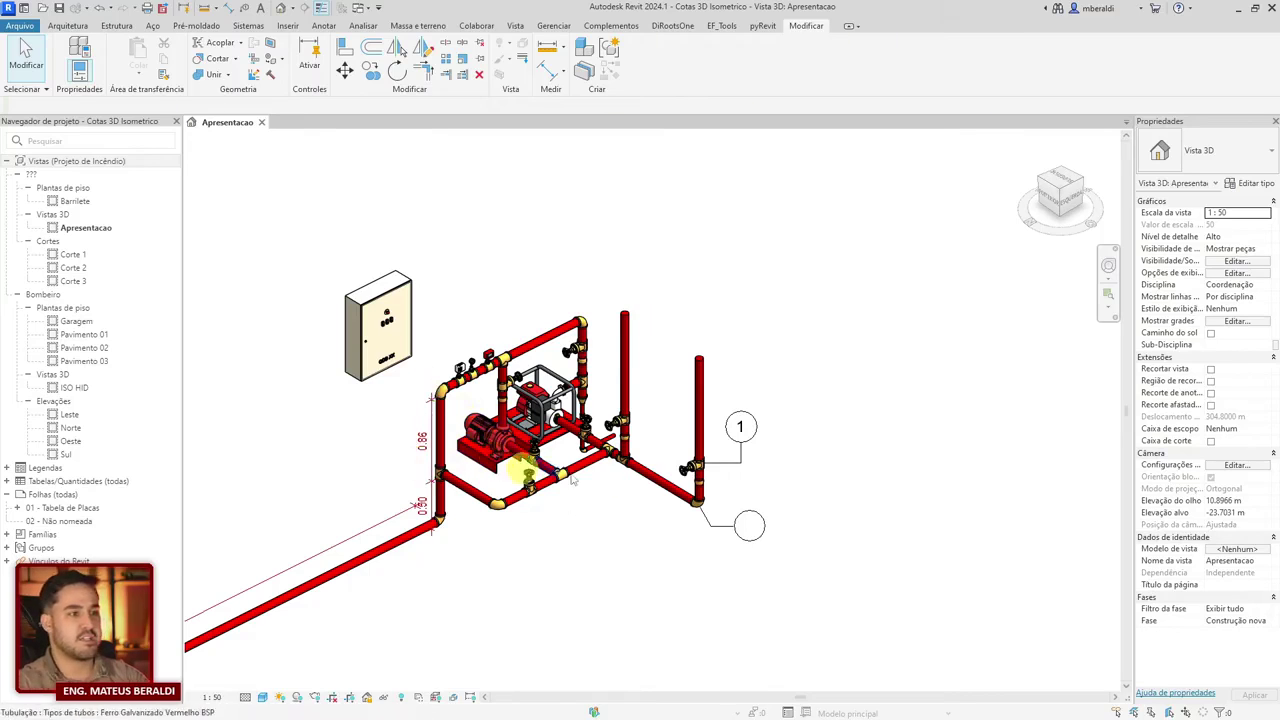
{"action": "scroll", "coordinate": [590, 492], "scroll_direction": "up", "scroll_amount": 4}
{"action": "left_click", "coordinate": [395, 240]}
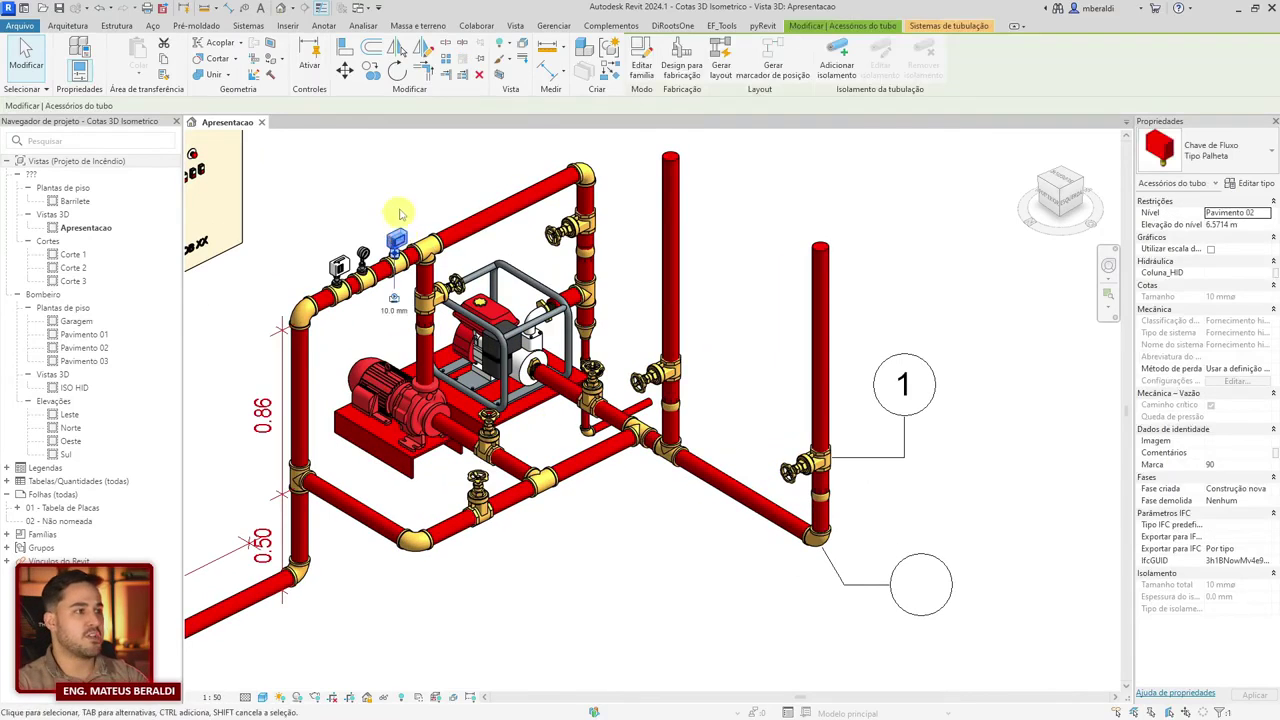
{"action": "middle_click_drag", "start_coordinate": [433, 201], "coordinate": [502, 220]}
{"action": "left_click", "coordinate": [706, 223]}
Step: Tag the flow switch and the two neighbouring instruments on the upper pipe, with leaders to circles above the pipe
{"action": "scroll", "coordinate": [550, 330], "scroll_direction": "down", "scroll_amount": 2}
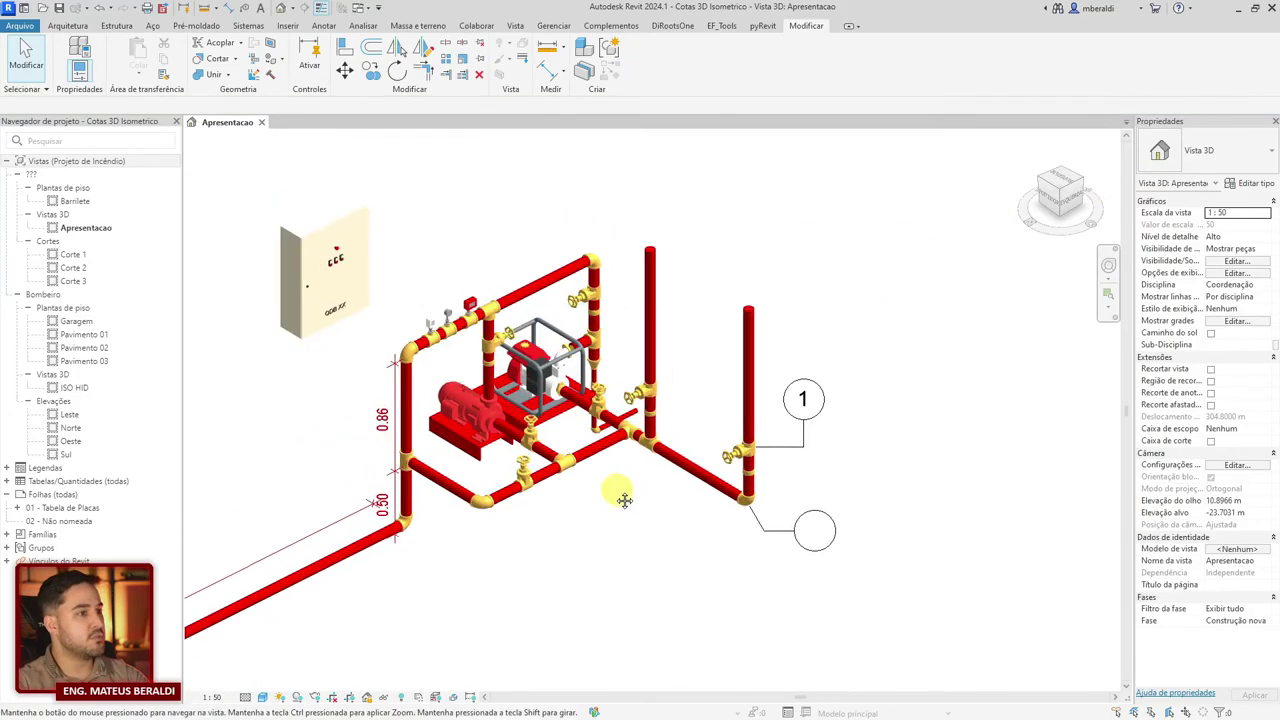
{"action": "key", "text": "t"}
{"action": "key", "text": "g"}
{"action": "left_click", "coordinate": [463, 301]}
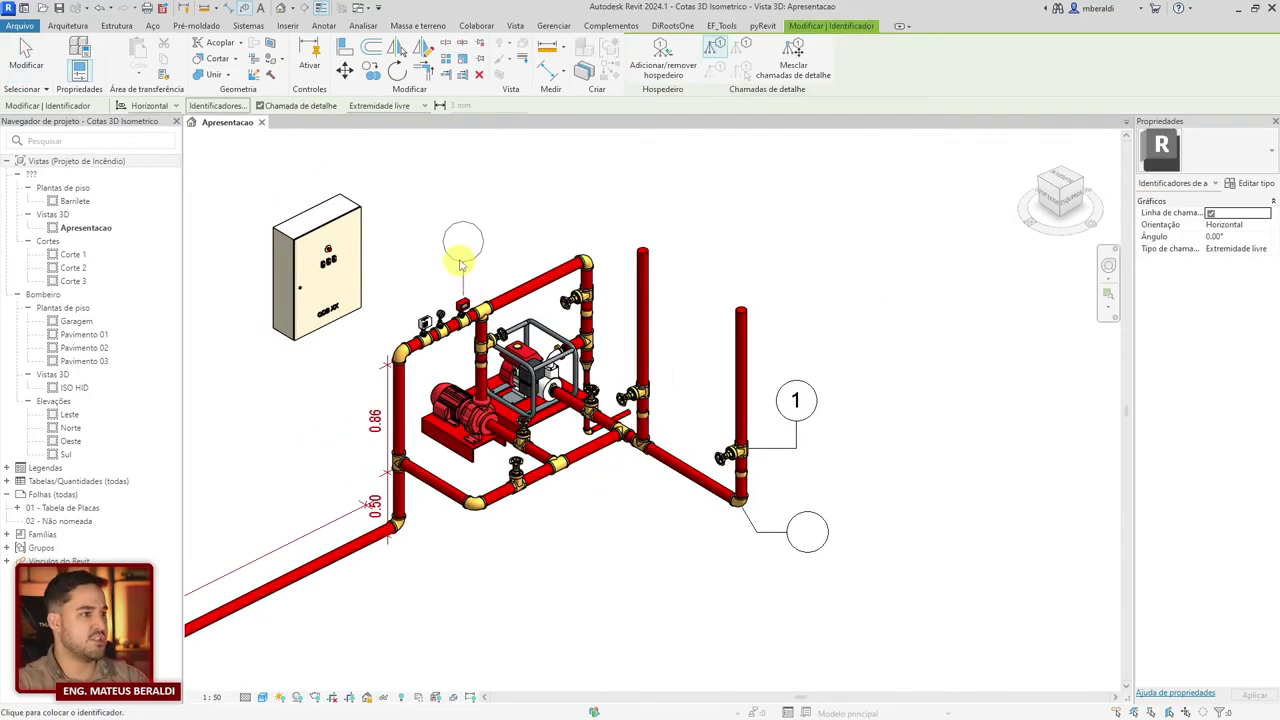
{"action": "left_click", "coordinate": [460, 254]}
{"action": "left_click", "coordinate": [474, 246]}
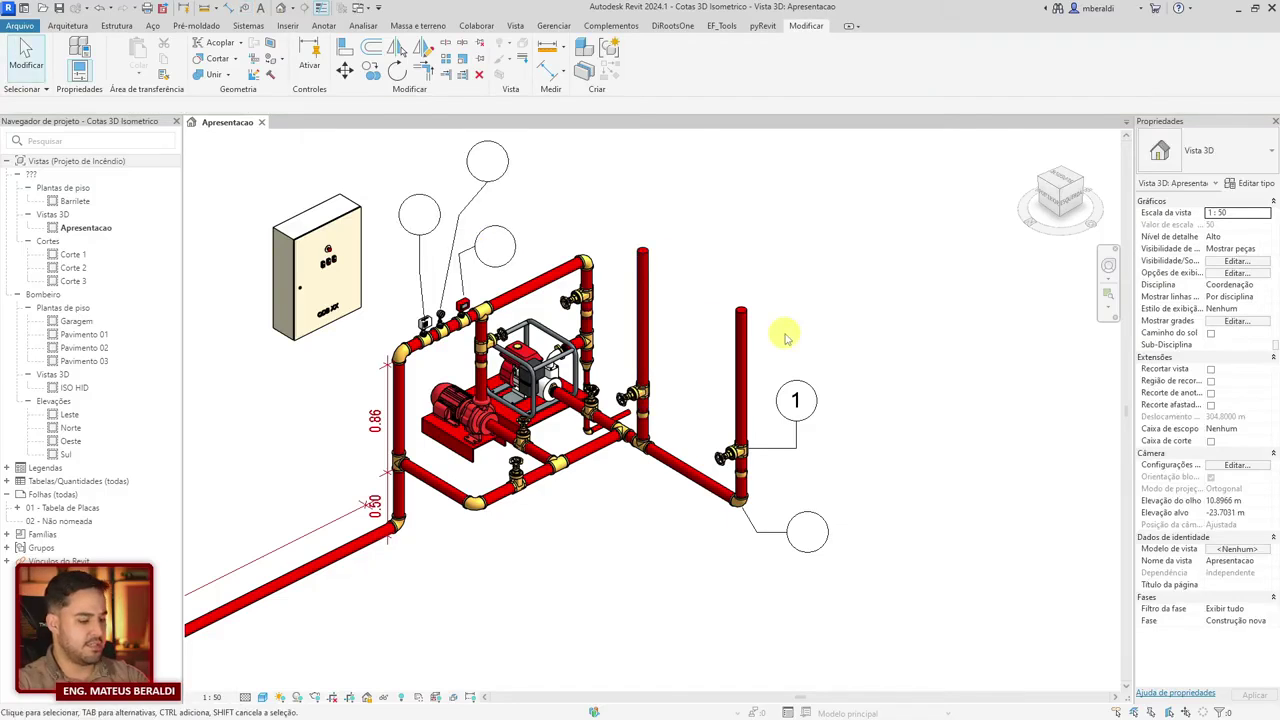
Step: Tag the elbow at the highest corner of the pump piping, with a bent leader to a circle beside it
{"action": "key", "text": "t"}
{"action": "key", "text": "g"}
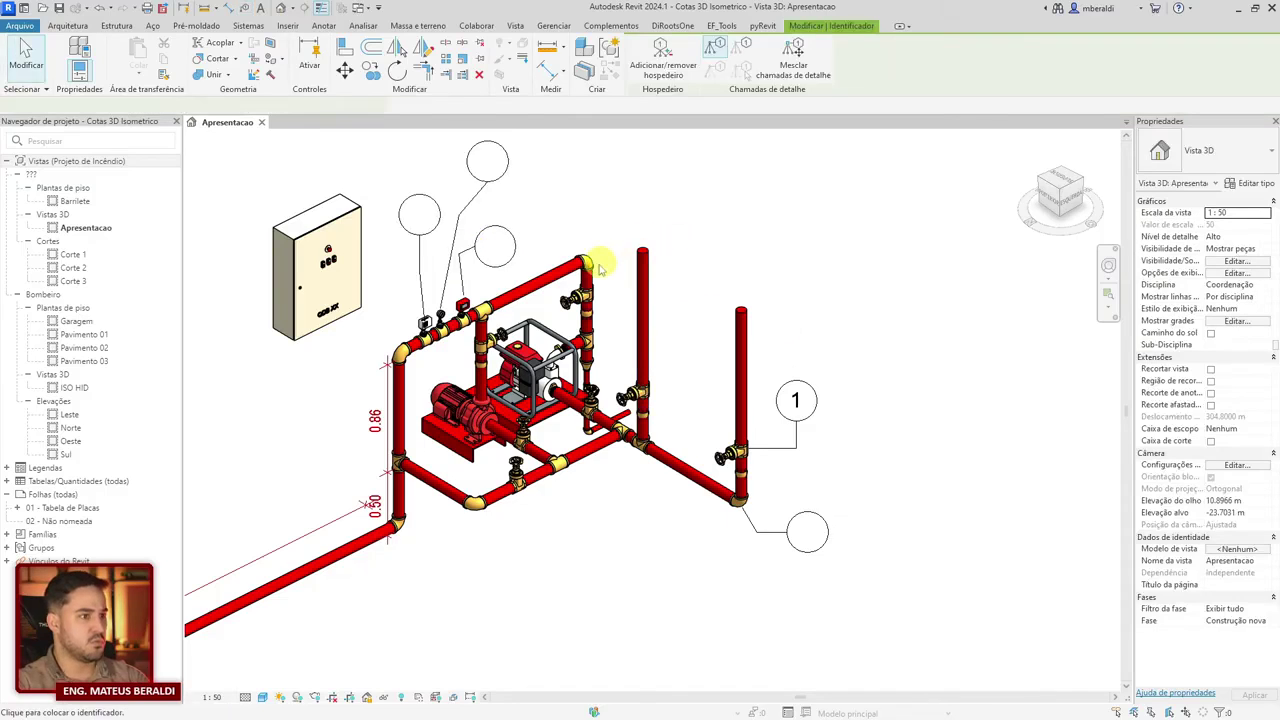
{"action": "left_click", "coordinate": [592, 257]}
{"action": "left_click", "coordinate": [603, 215]}
{"action": "left_click", "coordinate": [672, 215]}
{"action": "key", "text": "Escape"}
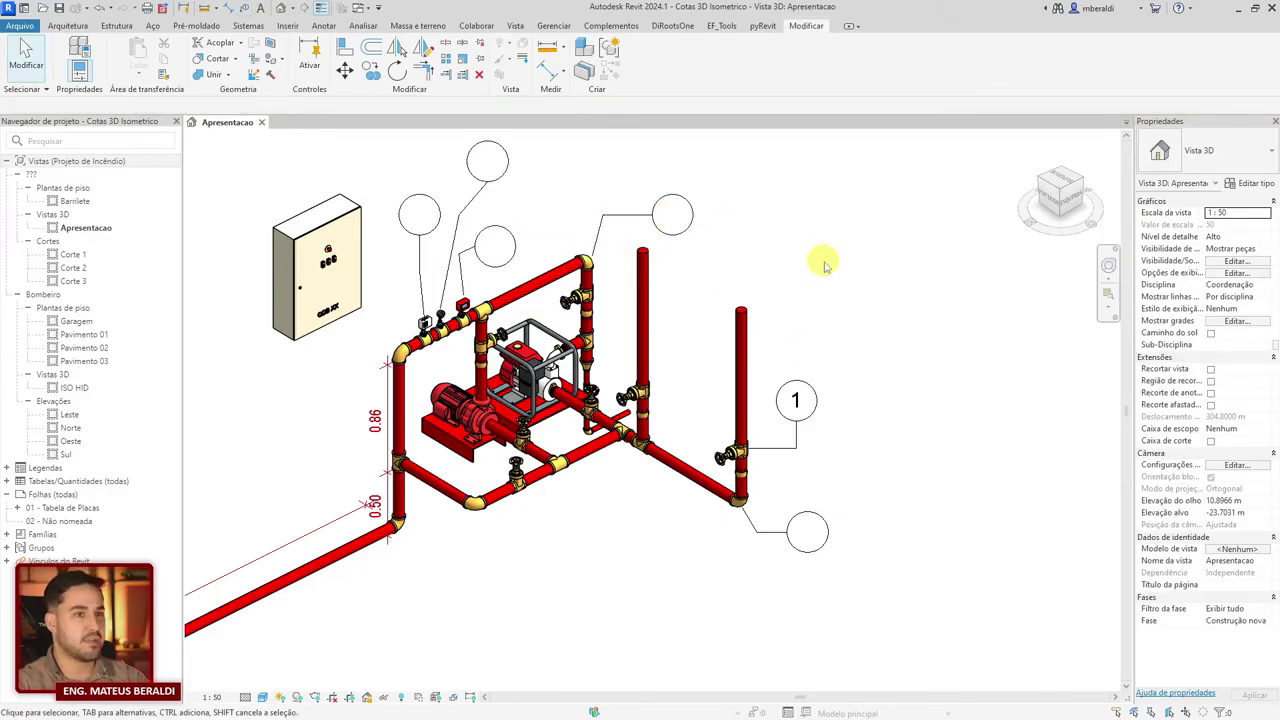
{"action": "middle_click_drag", "start_coordinate": [820, 257], "coordinate": [784, 278]}
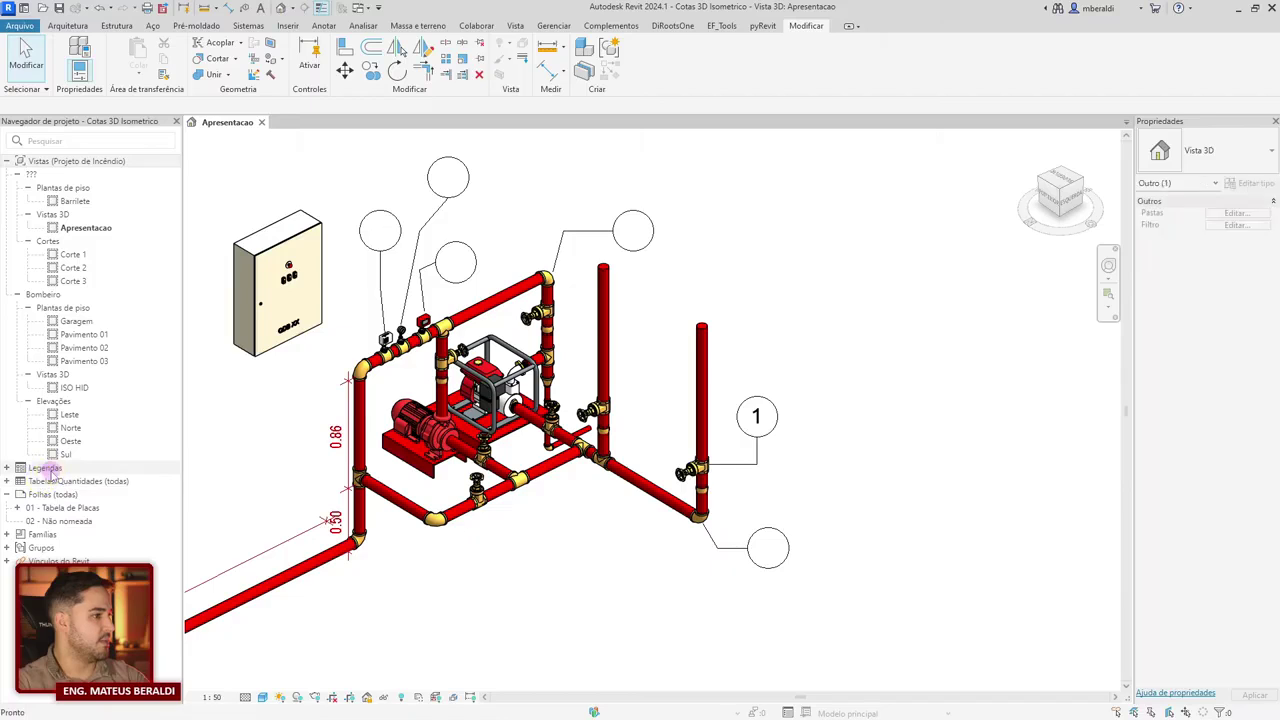
Step: Create a new multi-category schedule with the phase set to Construção nova
{"action": "right_click", "coordinate": [74, 481]}
{"action": "left_click", "coordinate": [104, 487]}
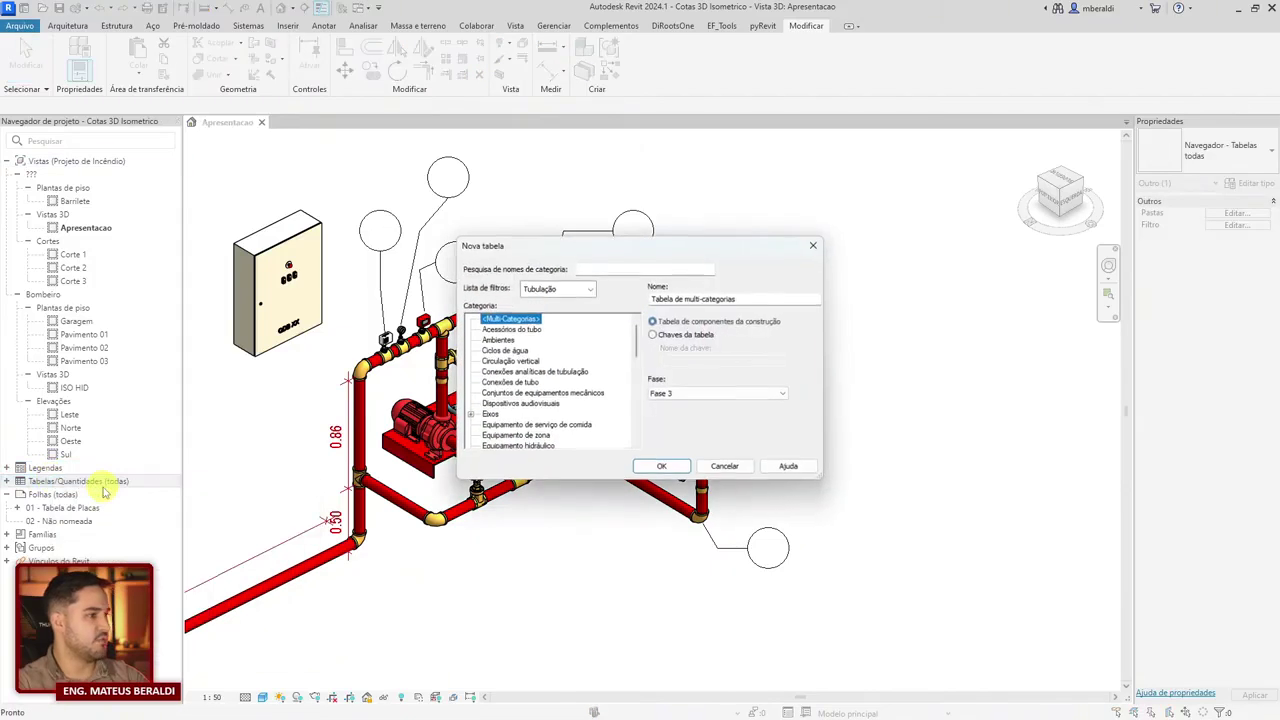
{"action": "left_click", "coordinate": [668, 312]}
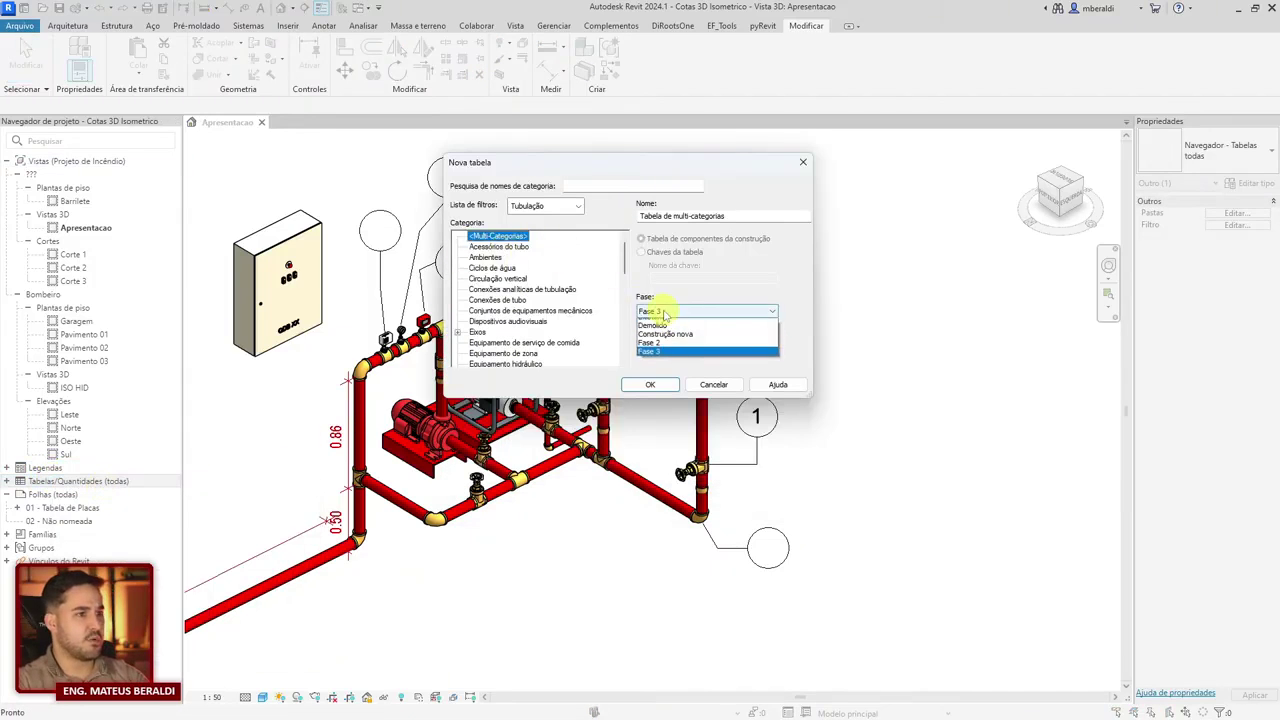
{"action": "left_click", "coordinate": [676, 341]}
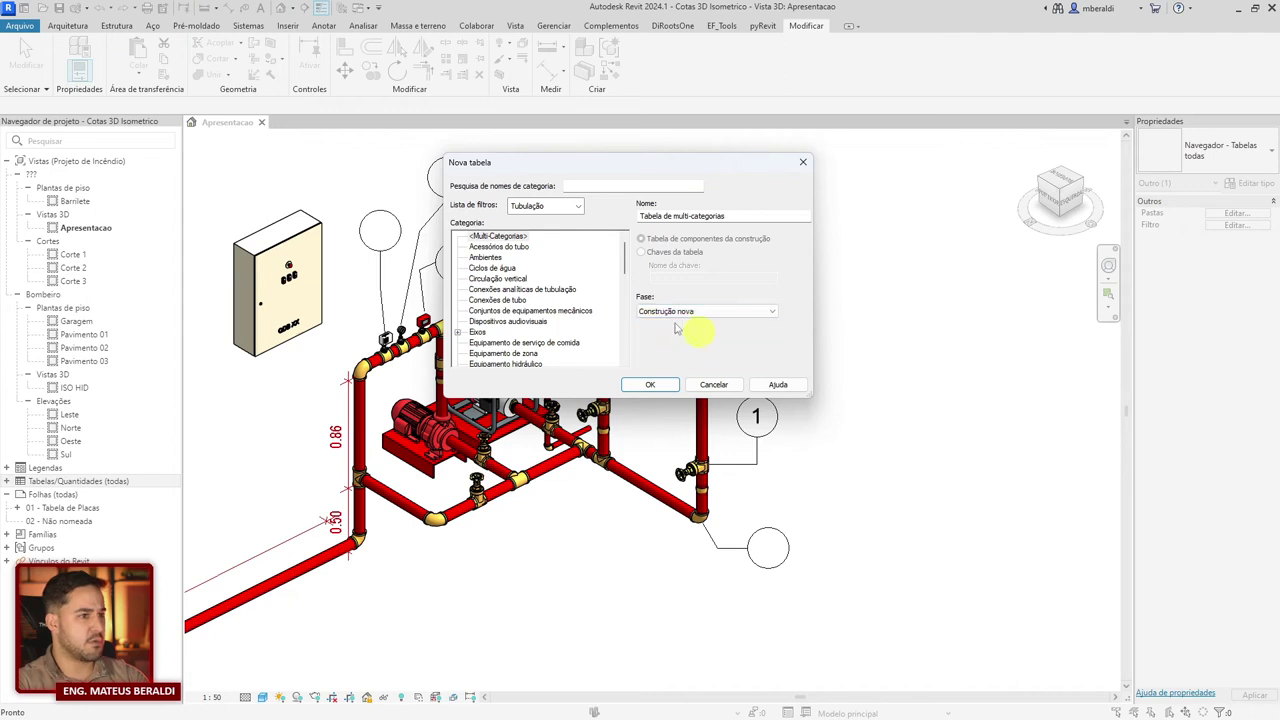
{"action": "left_click", "coordinate": [650, 385]}
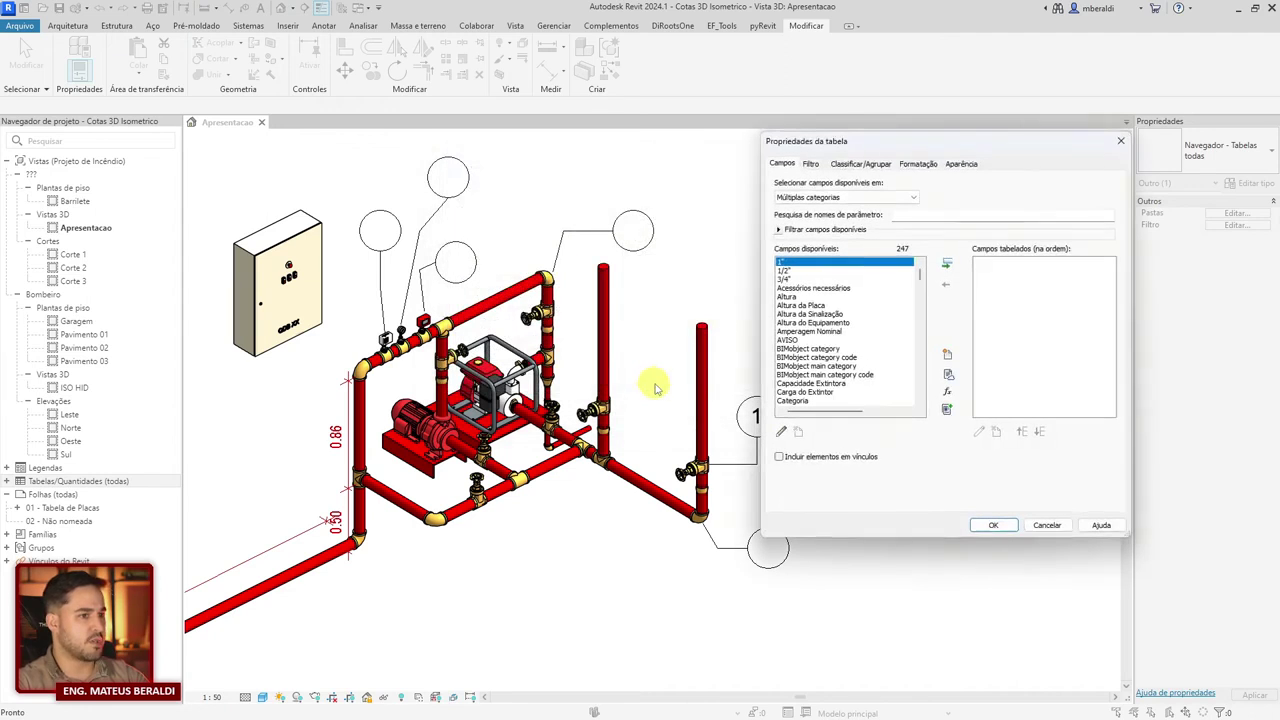
Step: Add the shared parameter ID EQUIPAMENTO from the TUBOS group to the schedule fields, grouped under Outros
{"action": "left_click", "coordinate": [947, 357]}
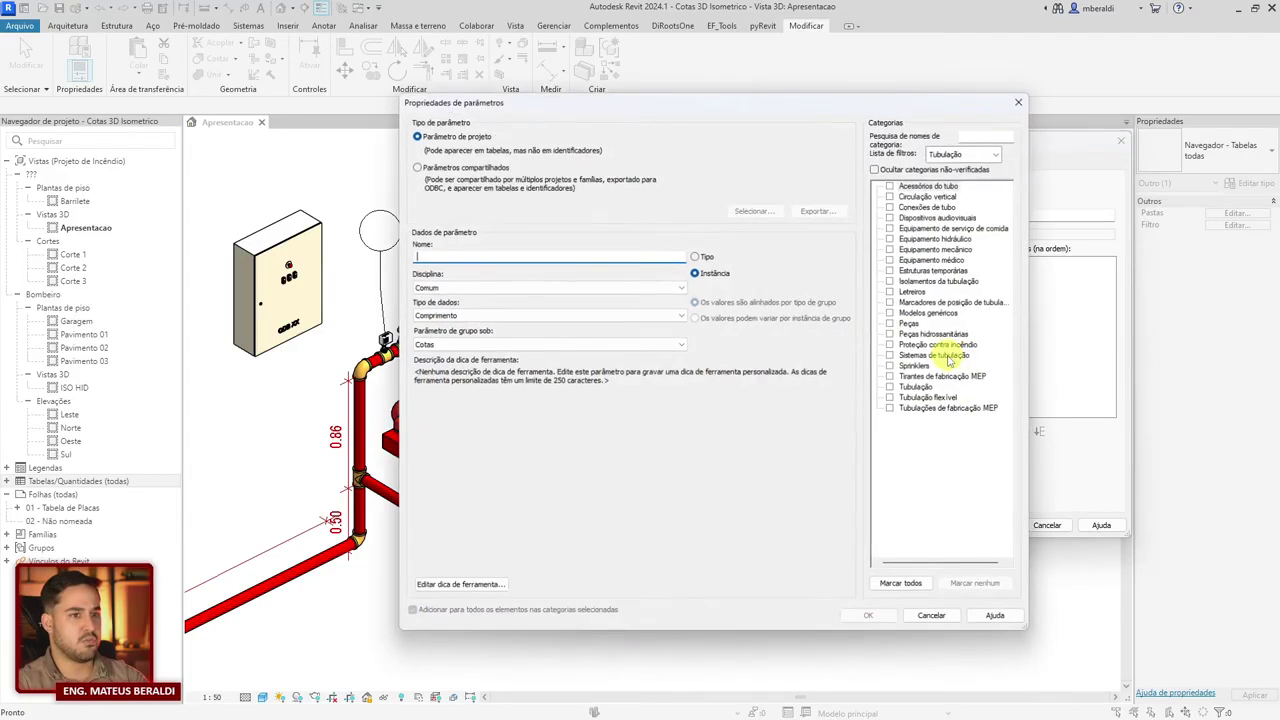
{"action": "left_click", "coordinate": [472, 166]}
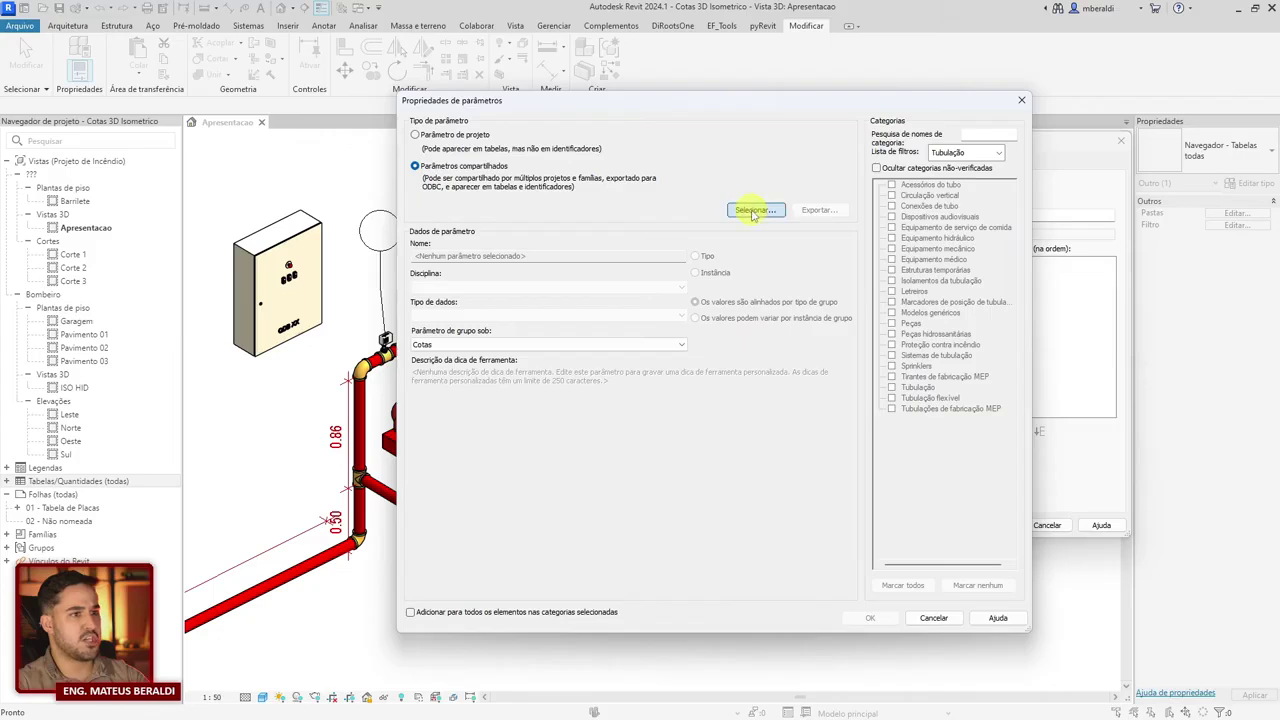
{"action": "left_click", "coordinate": [754, 211]}
{"action": "left_click", "coordinate": [650, 296]}
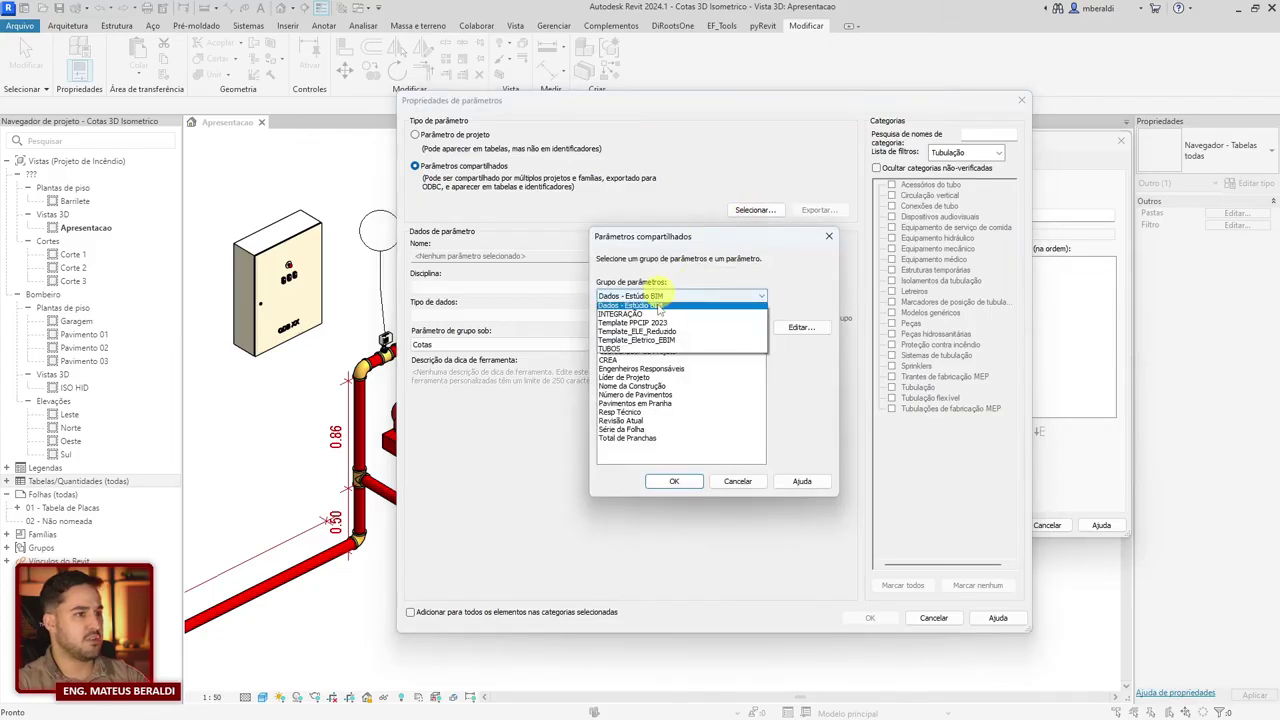
{"action": "left_click", "coordinate": [640, 336]}
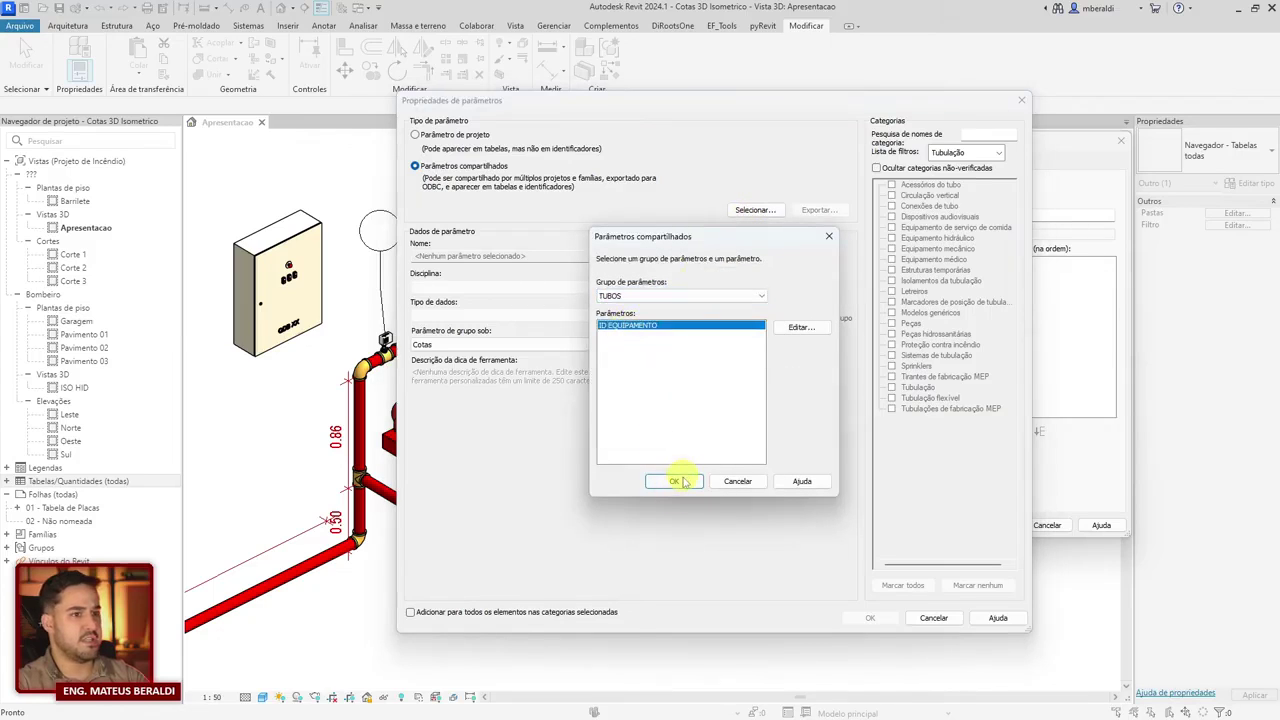
{"action": "left_click", "coordinate": [676, 481]}
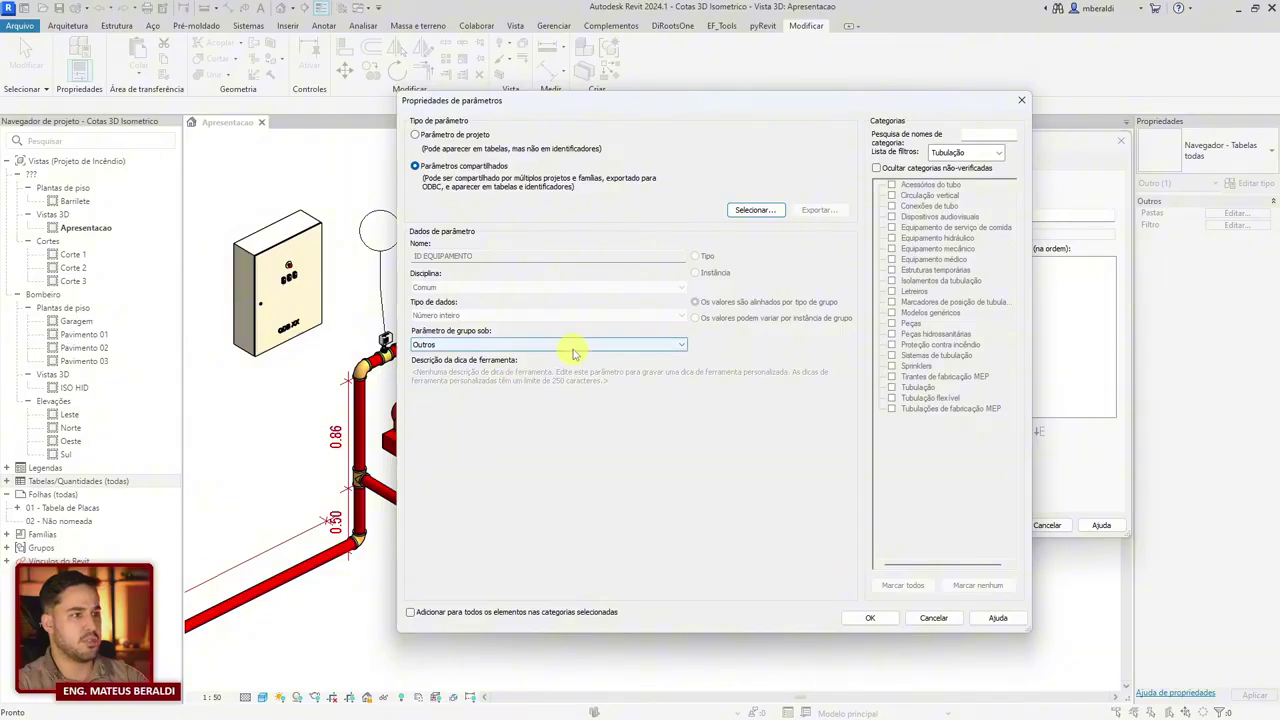
{"action": "left_click", "coordinate": [870, 618]}
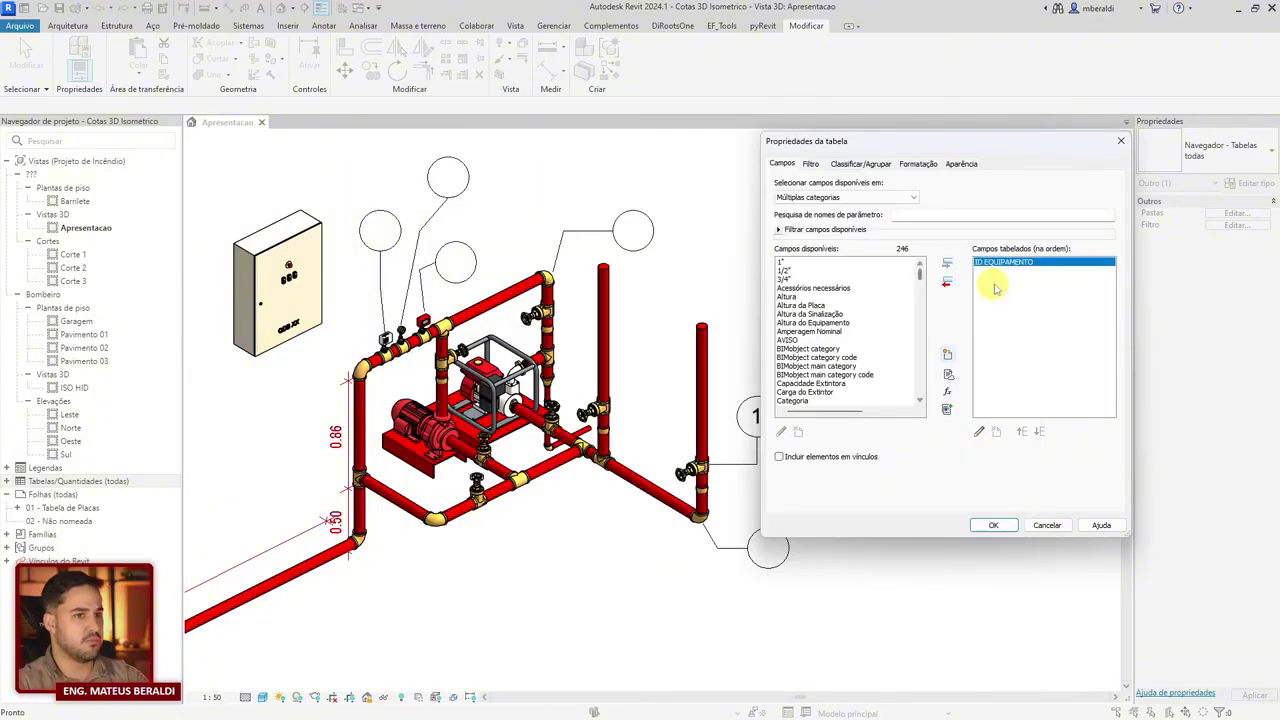
Step: Add the Família field to the multi-category schedule
{"action": "left_click", "coordinate": [851, 297]}
{"action": "type", "text": "no"}
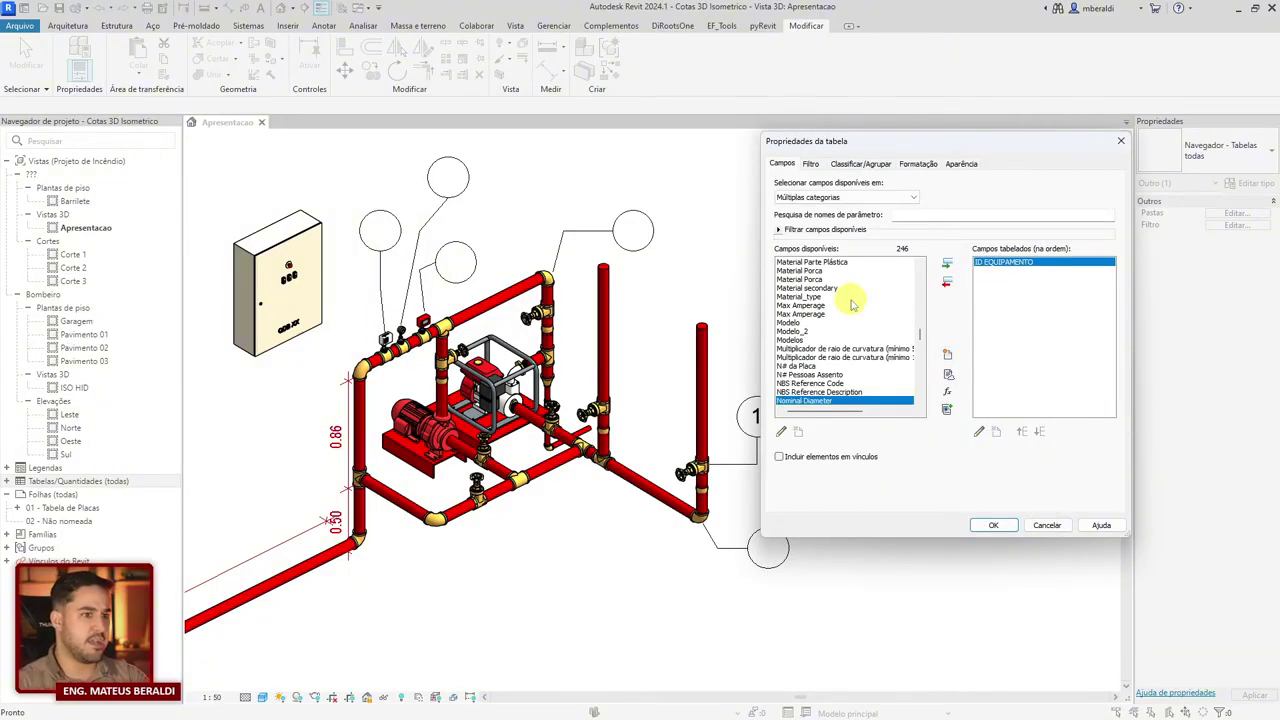
{"action": "scroll", "coordinate": [851, 304], "scroll_direction": "down", "scroll_amount": 3}
{"action": "type", "text": "f"}
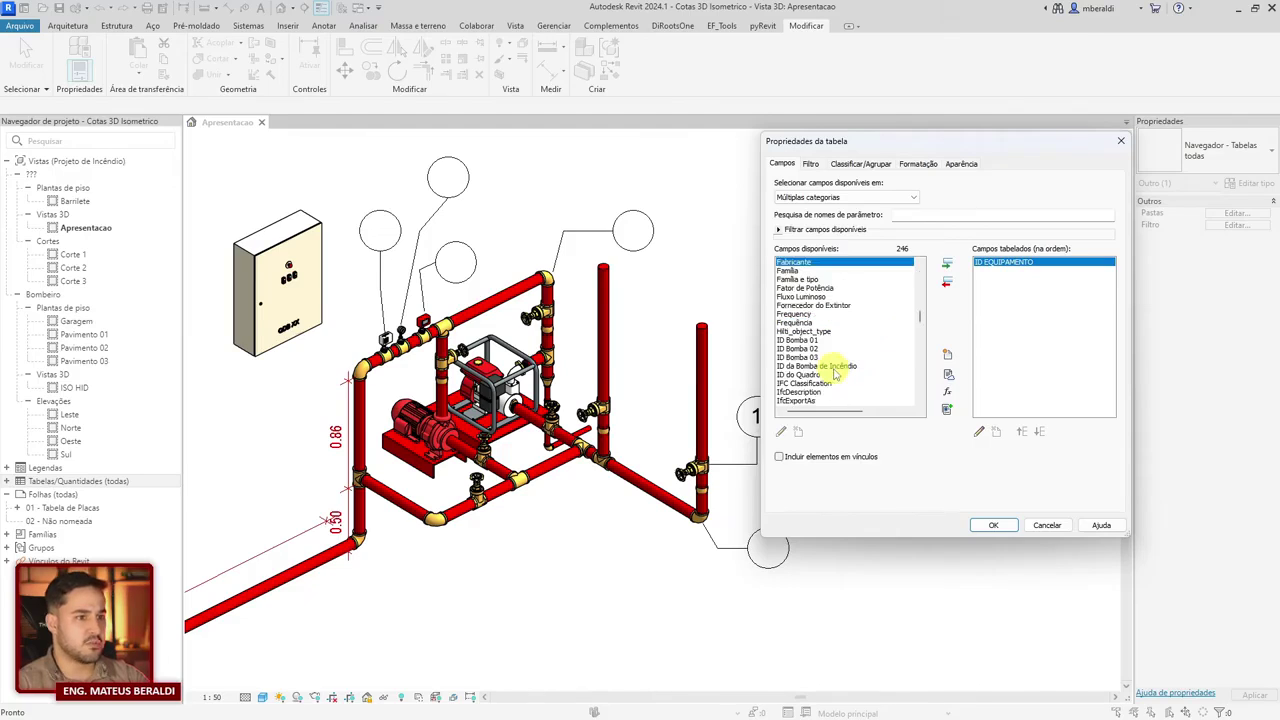
{"action": "double_click", "coordinate": [789, 271]}
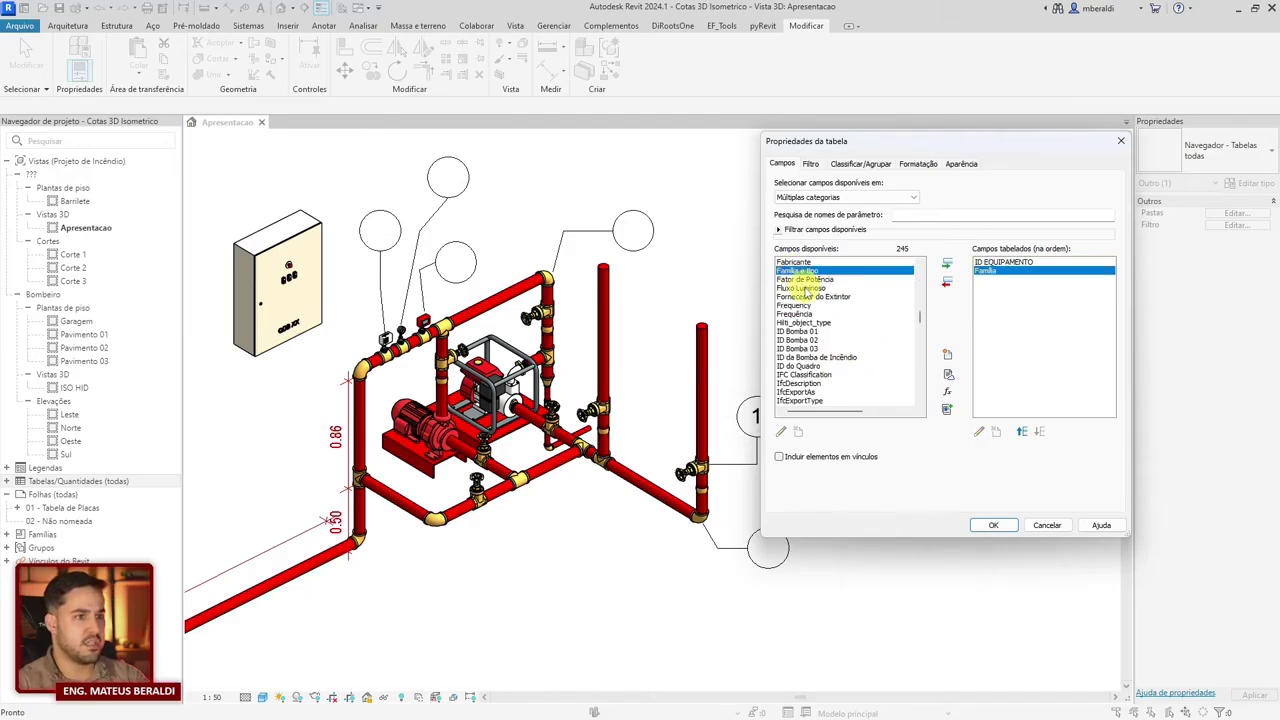
Step: Add both available Tipo fields to the multi-category schedule
{"action": "left_click", "coordinate": [806, 289]}
{"action": "key", "text": "t"}
{"action": "key", "text": "t"}
{"action": "scroll", "coordinate": [804, 388], "scroll_direction": "down", "scroll_amount": 3}
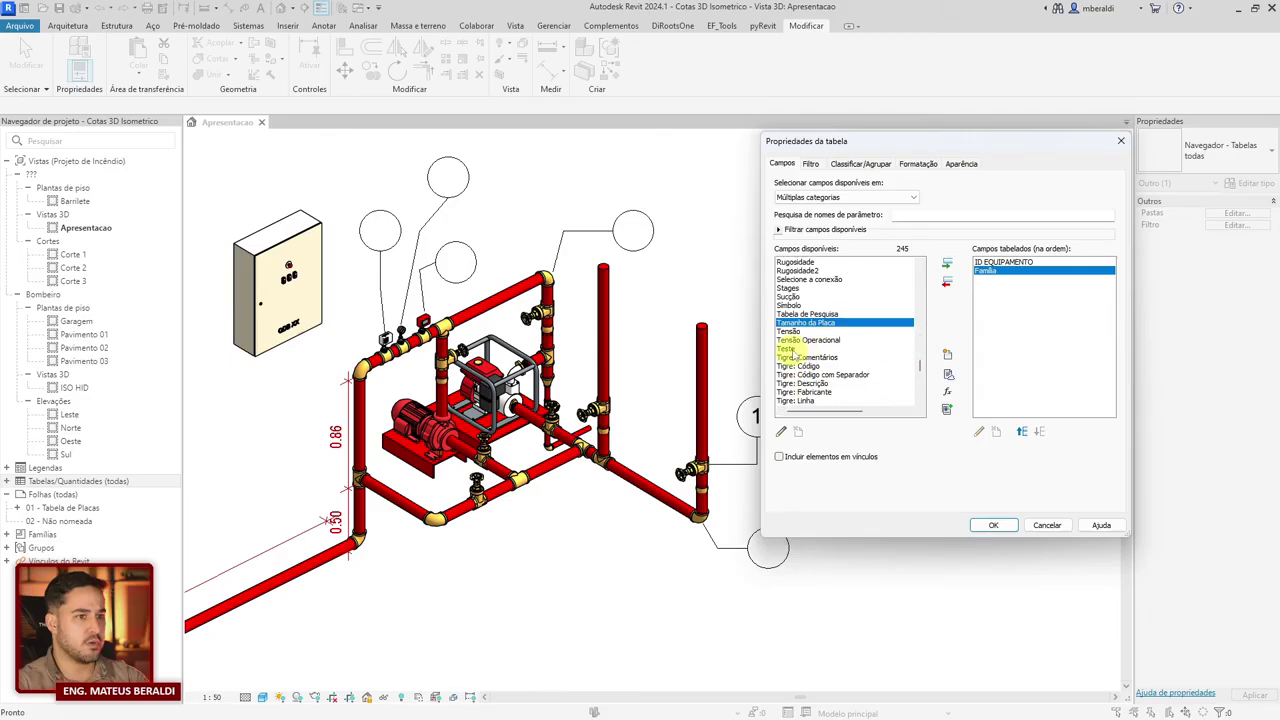
{"action": "left_click_drag", "start_coordinate": [792, 331], "coordinate": [822, 371]}
{"action": "scroll", "coordinate": [840, 363], "scroll_direction": "down", "scroll_amount": 1}
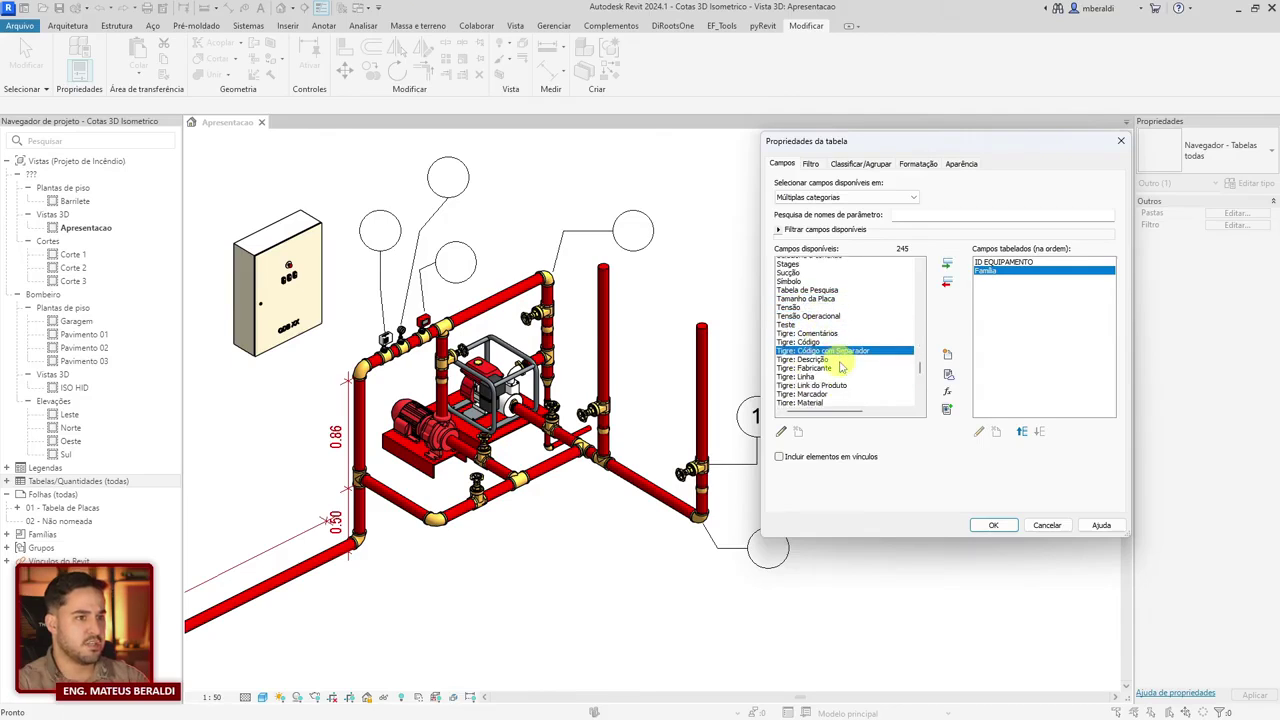
{"action": "scroll", "coordinate": [840, 368], "scroll_direction": "down", "scroll_amount": 4}
{"action": "left_click_drag", "start_coordinate": [795, 322], "coordinate": [797, 336]}
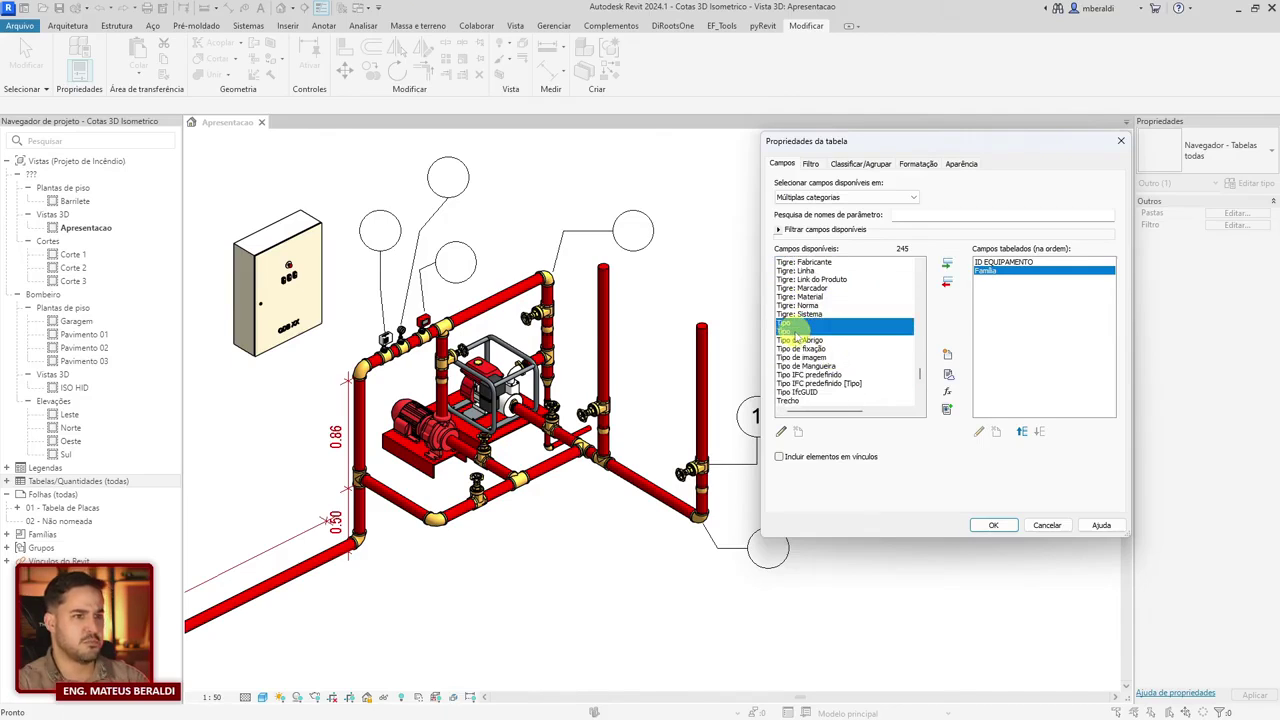
{"action": "left_click", "coordinate": [947, 263]}
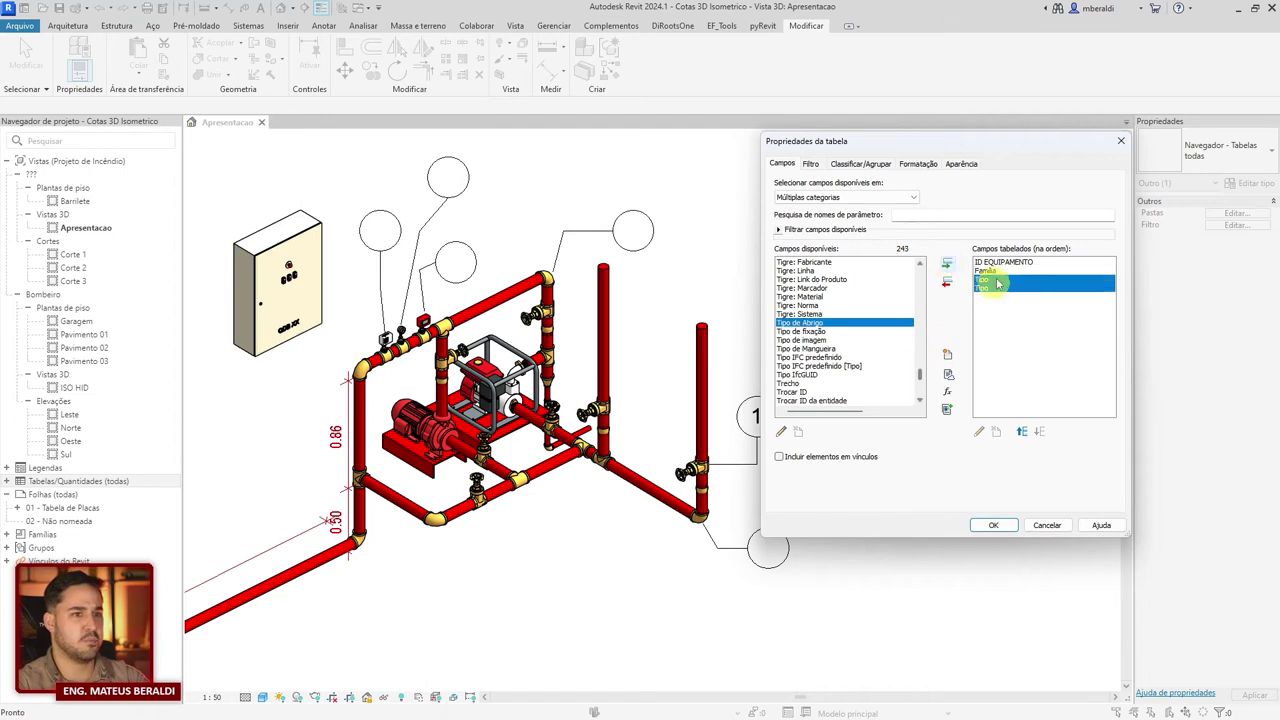
Step: Add the Diâmetro field and generate the schedule without filters or sorting
{"action": "key", "text": "d"}
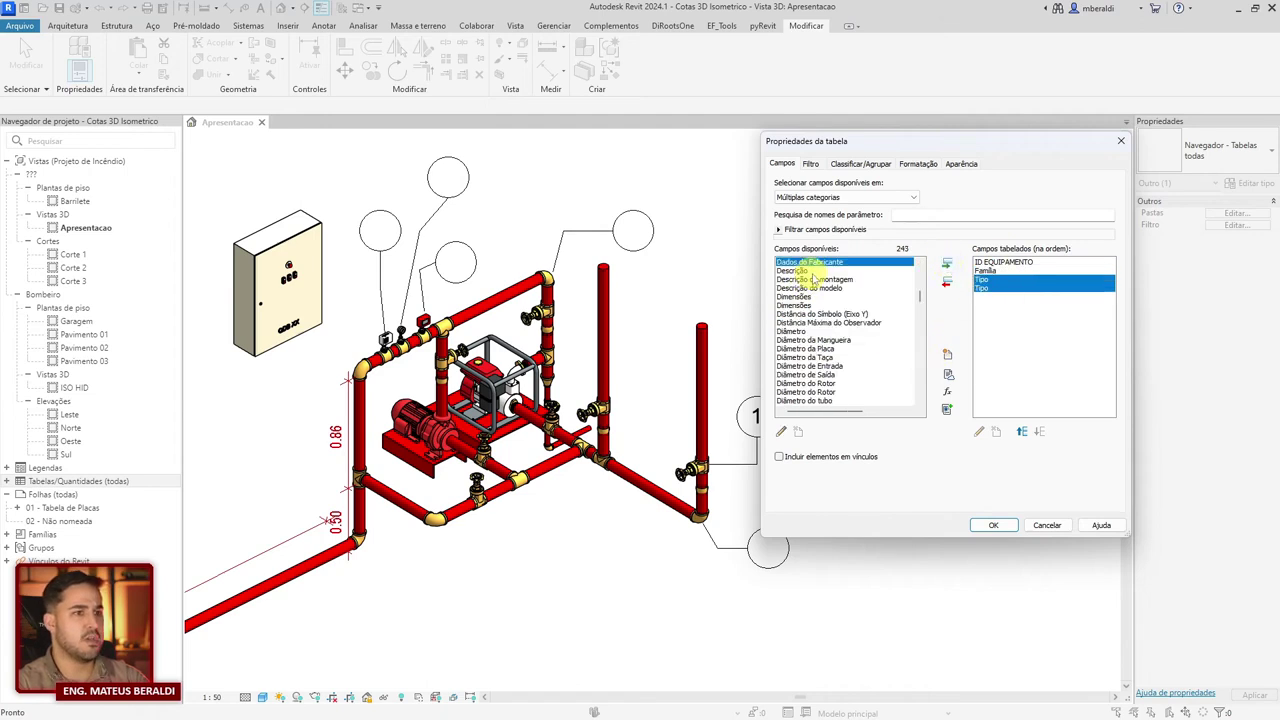
{"action": "left_click", "coordinate": [790, 331]}
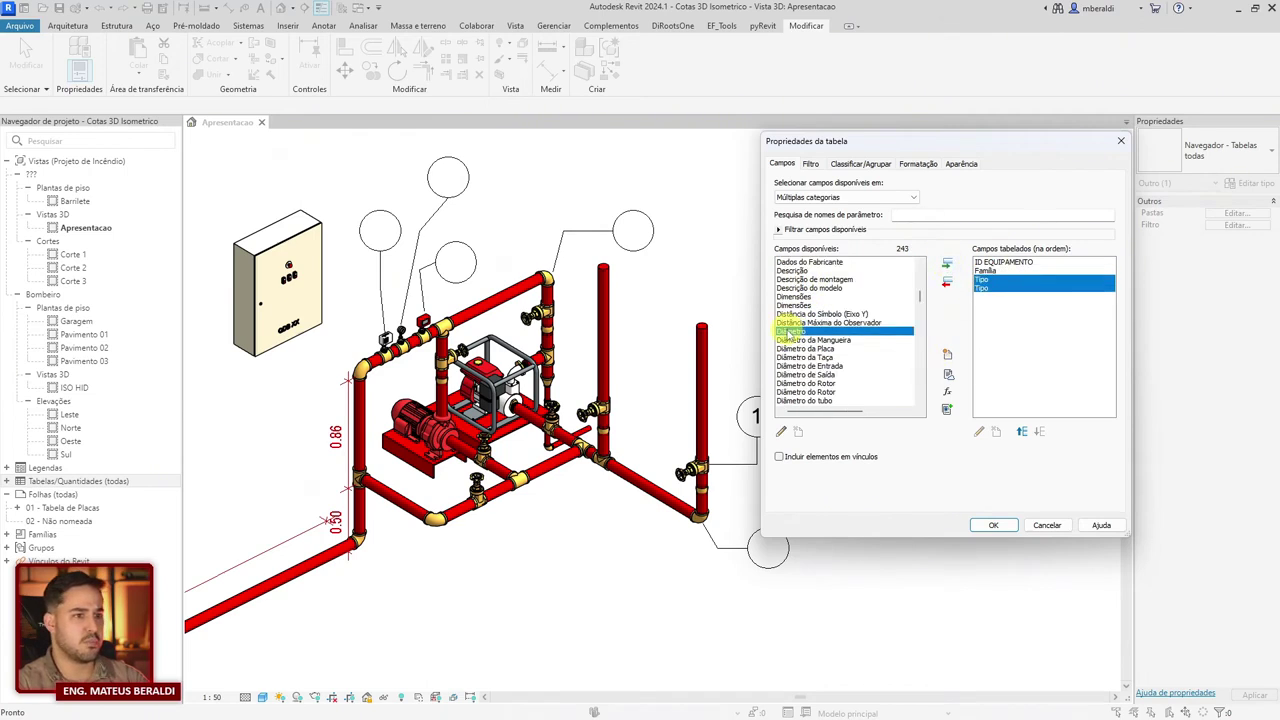
{"action": "left_click", "coordinate": [811, 164]}
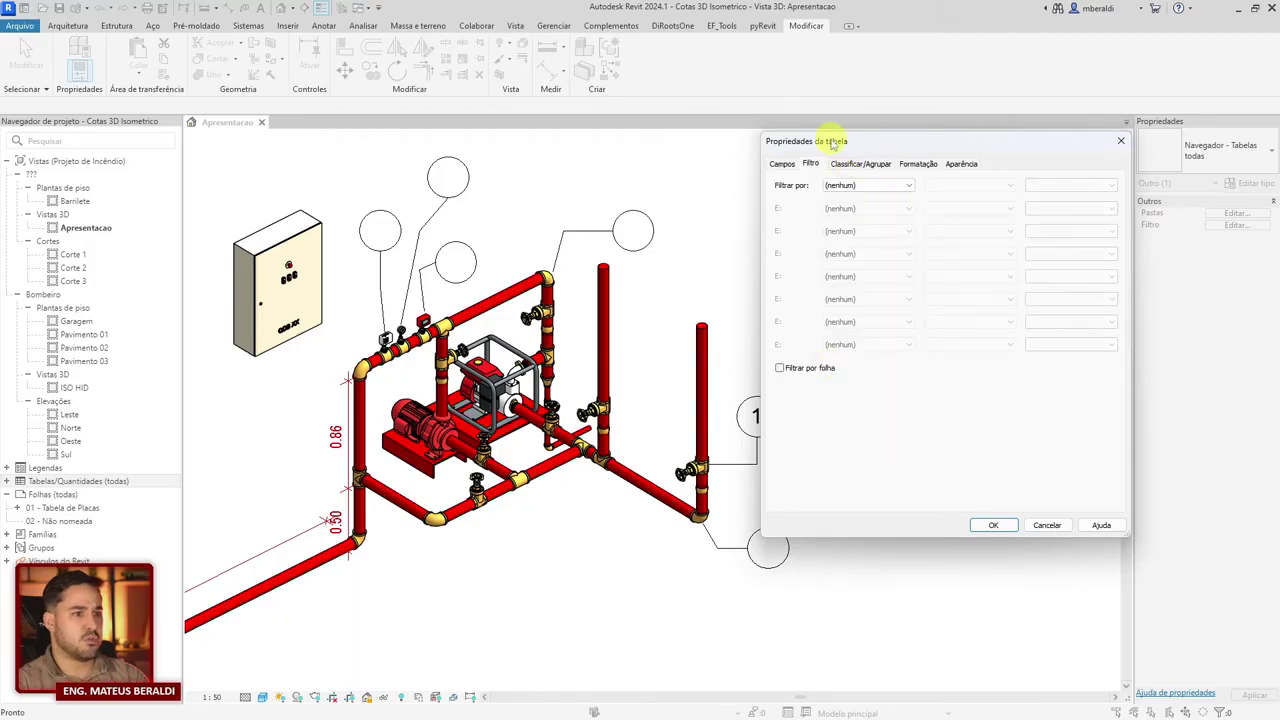
{"action": "left_click", "coordinate": [848, 165]}
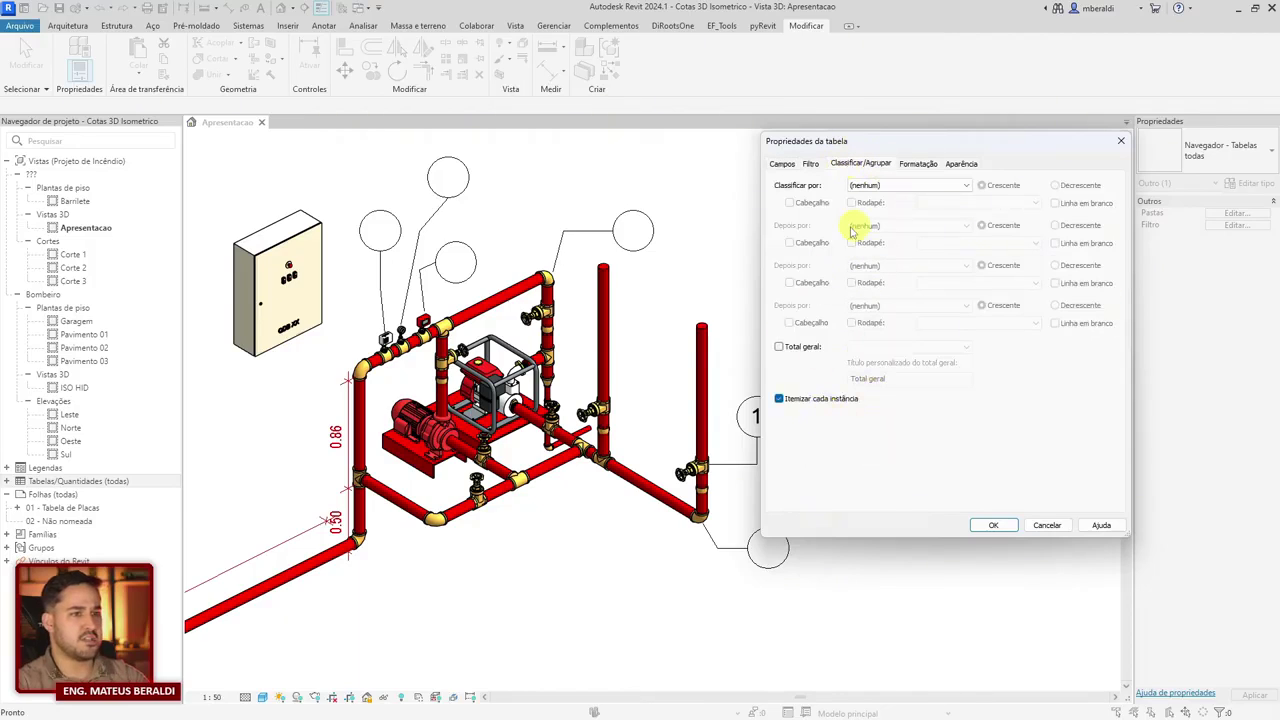
{"action": "left_click", "coordinate": [988, 526]}
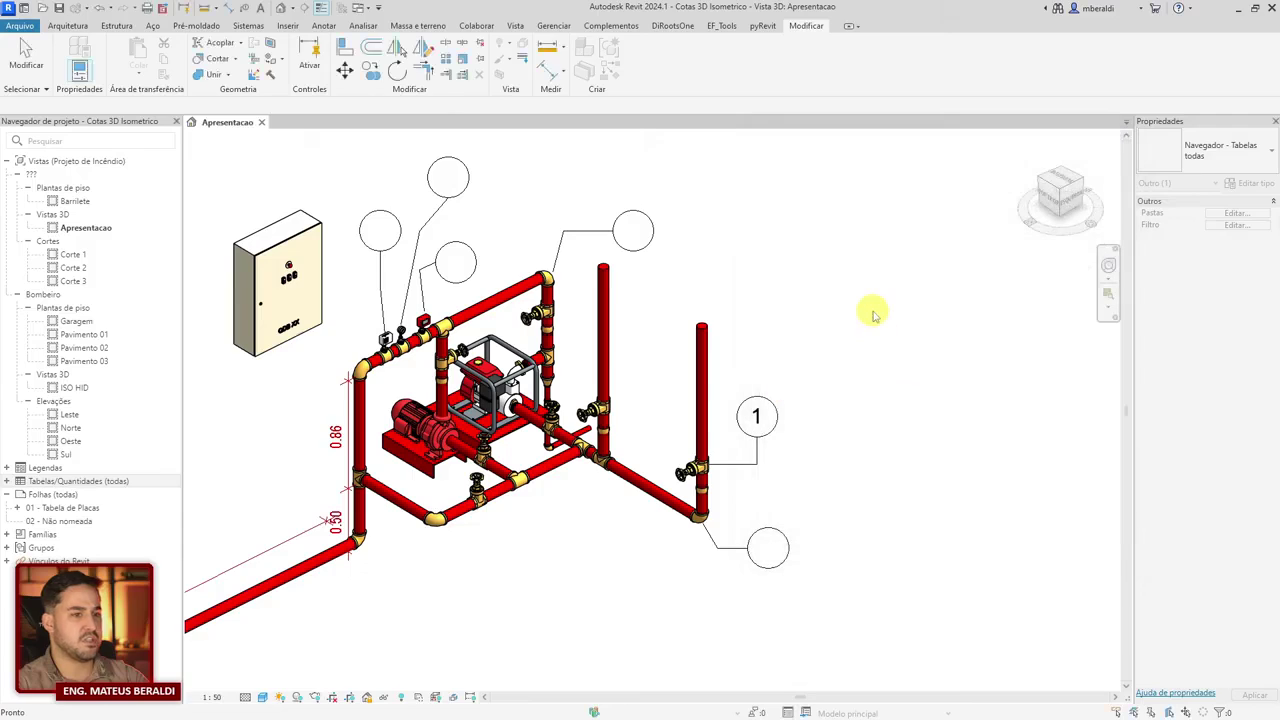
Step: Widen the Família column and delete the empty Tipo column from the schedule
{"action": "scroll", "coordinate": [243, 277], "scroll_direction": "down", "scroll_amount": 20}
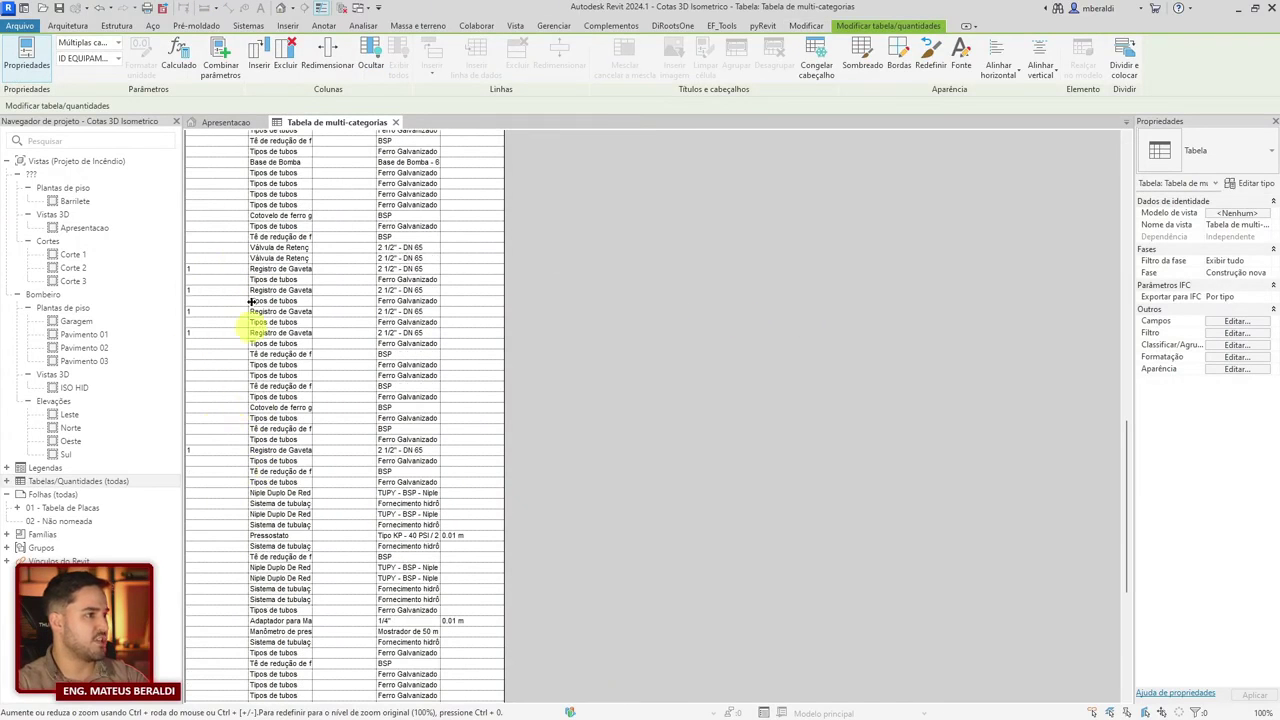
{"action": "scroll", "coordinate": [240, 410], "scroll_direction": "up", "scroll_amount": 10}
{"action": "scroll", "coordinate": [230, 360], "scroll_direction": "up", "scroll_amount": 10}
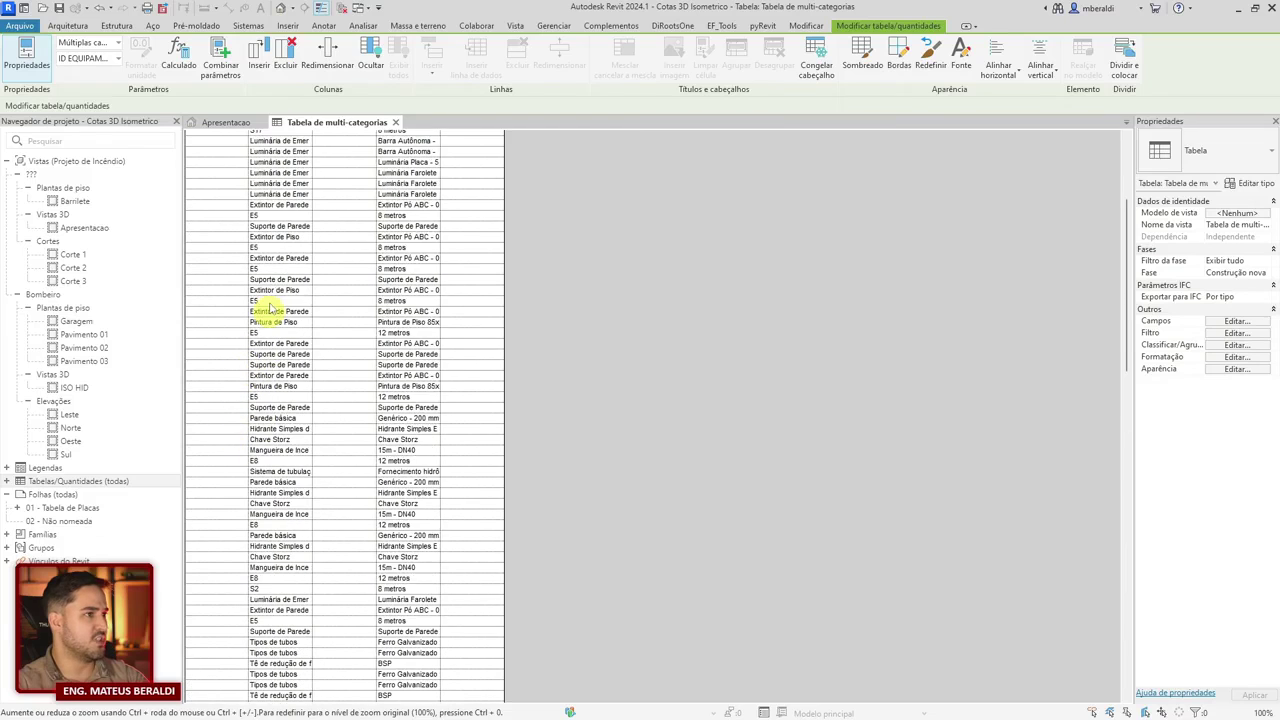
{"action": "left_click", "coordinate": [524, 163]}
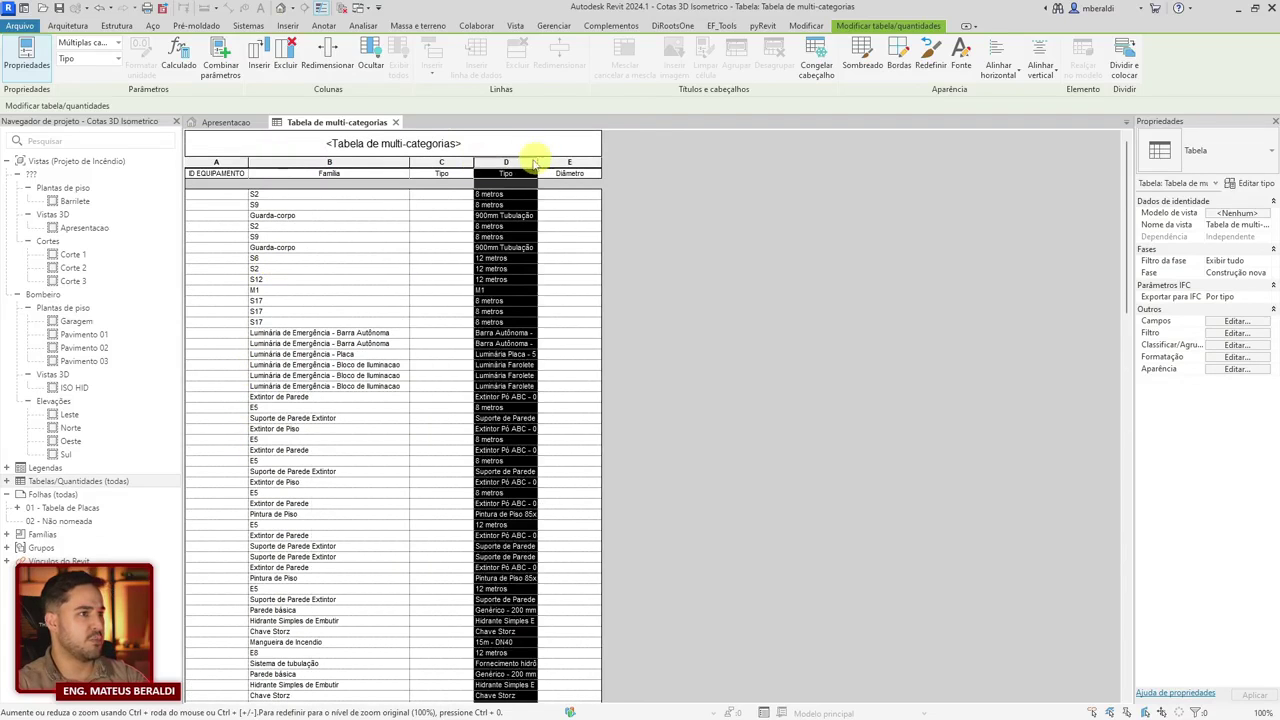
{"action": "left_click", "coordinate": [447, 172]}
{"action": "right_click", "coordinate": [447, 172]}
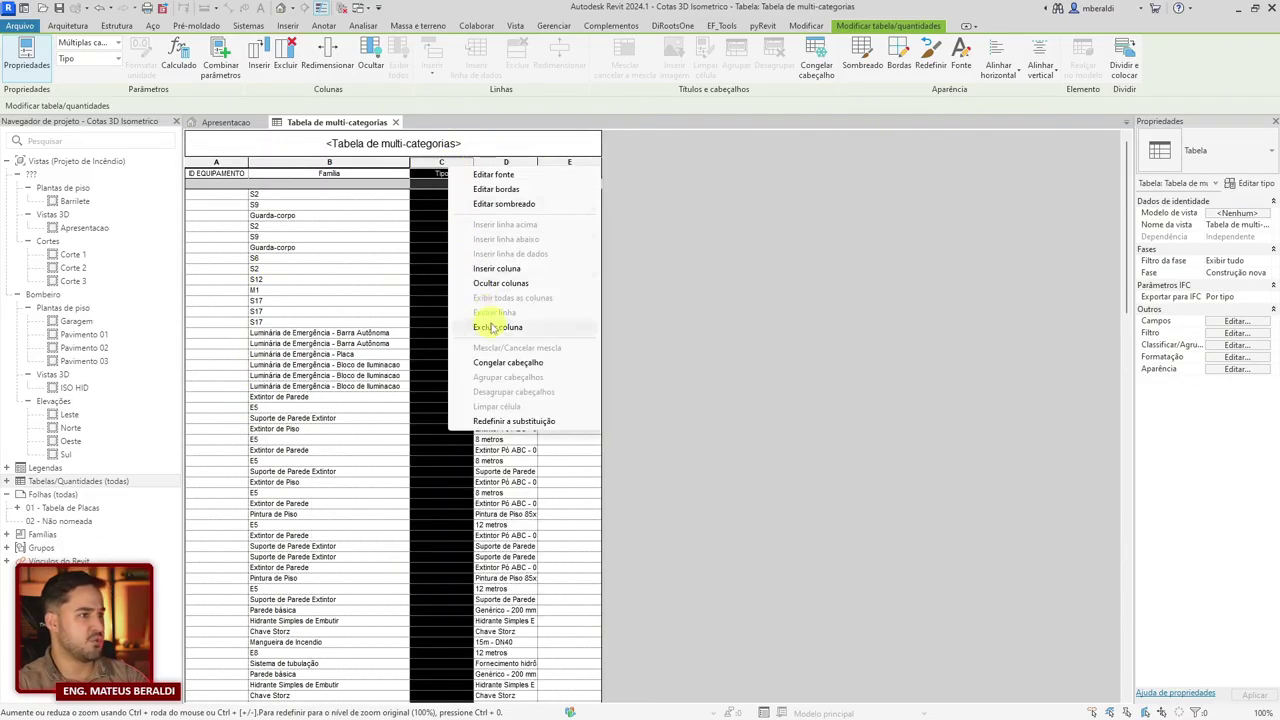
{"action": "left_click", "coordinate": [486, 323]}
Step: Widen the remaining Tipo column so its full type names fit
{"action": "scroll", "coordinate": [577, 420], "scroll_direction": "down", "scroll_amount": 5}
{"action": "scroll", "coordinate": [551, 374], "scroll_direction": "up", "scroll_amount": 5}
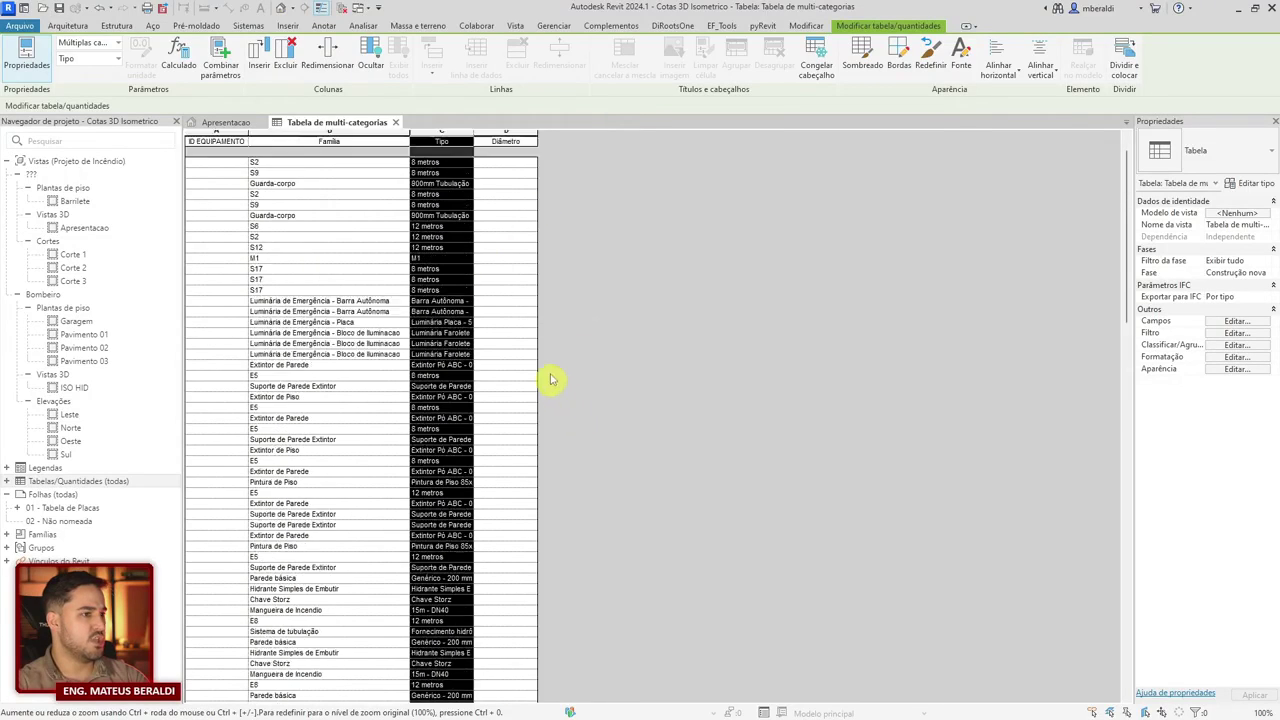
{"action": "left_click_drag", "start_coordinate": [472, 163], "coordinate": [567, 163]}
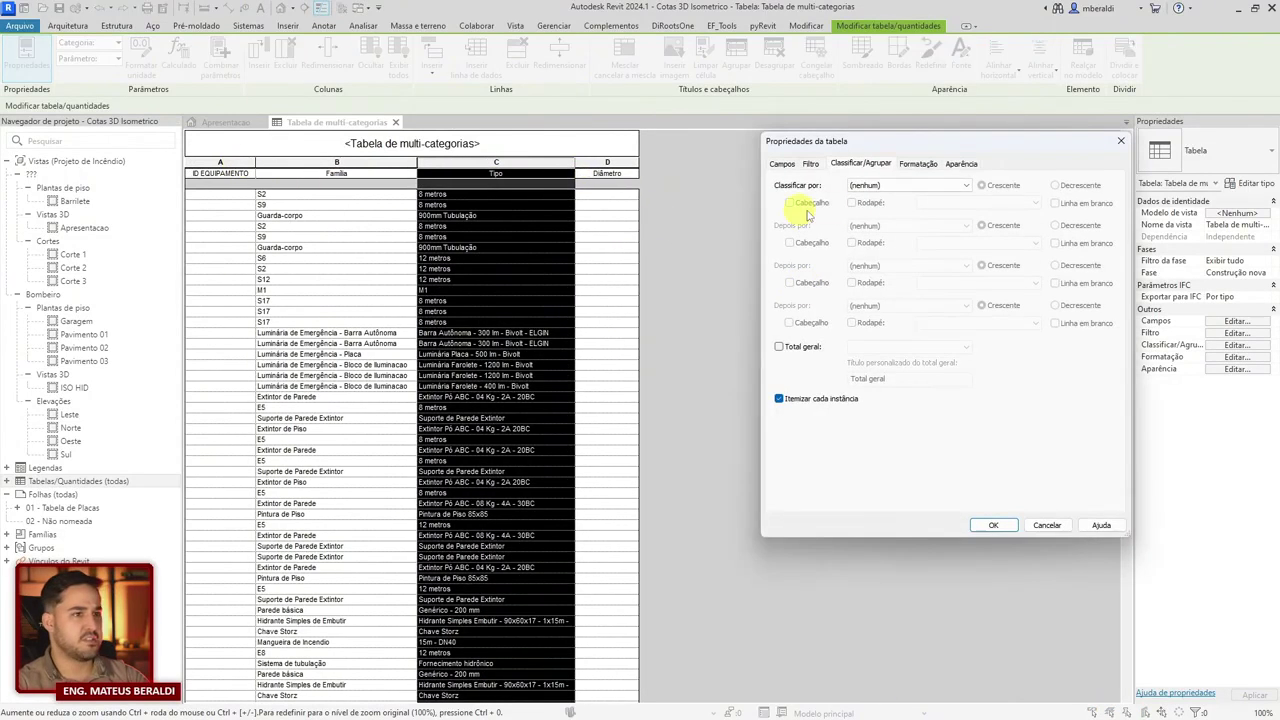
Step: Sort the schedule by ID EQUIPAMENTO in descending order
{"action": "left_click", "coordinate": [893, 187]}
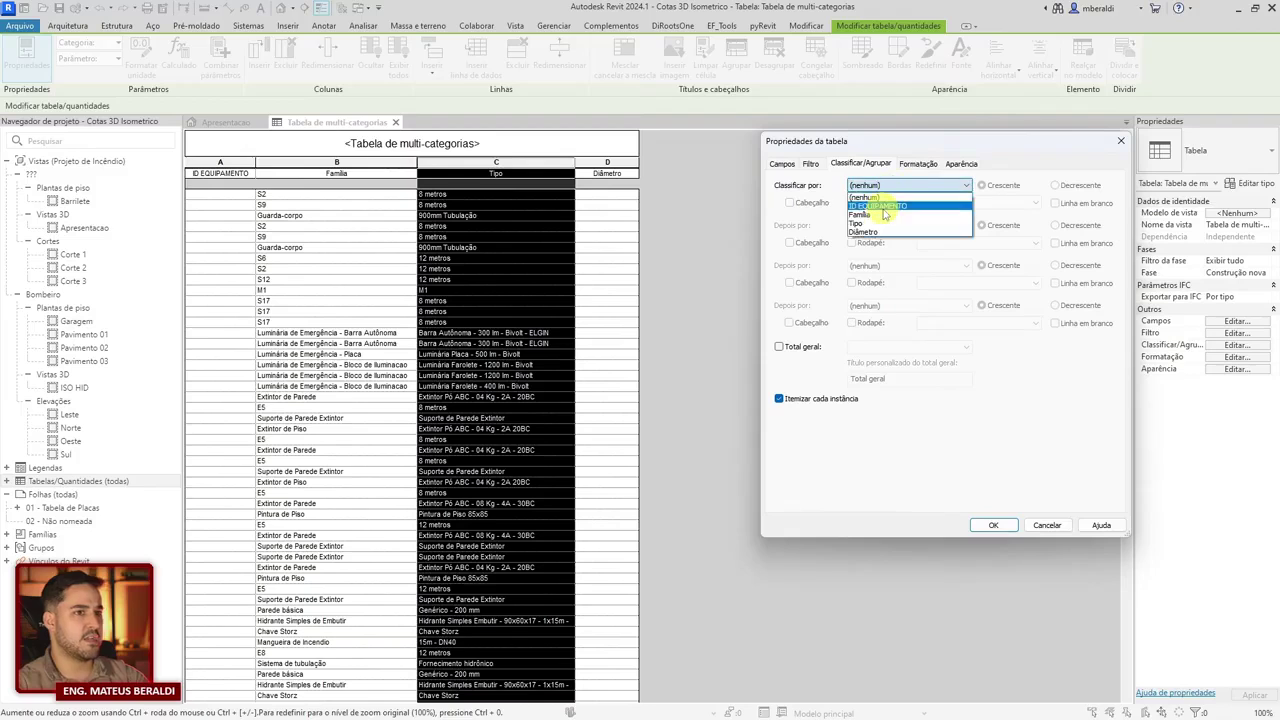
{"action": "left_click", "coordinate": [882, 207]}
{"action": "left_click", "coordinate": [995, 525]}
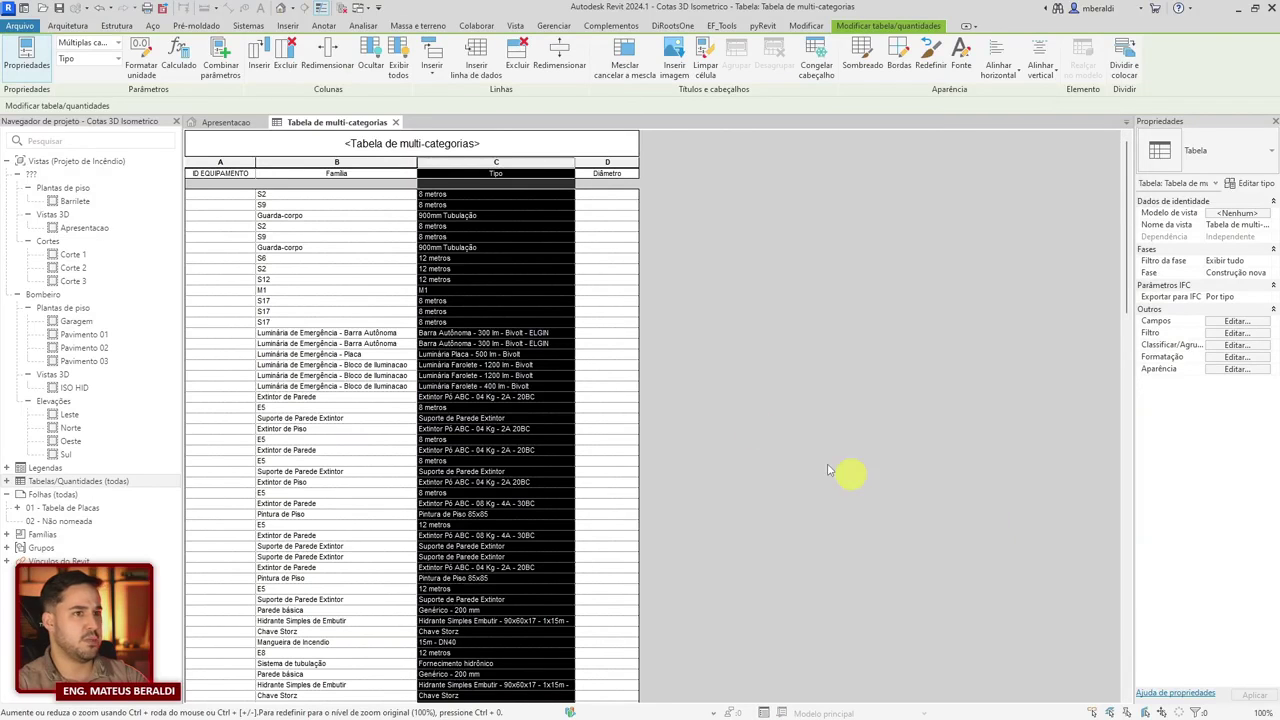
{"action": "left_click", "coordinate": [1234, 345]}
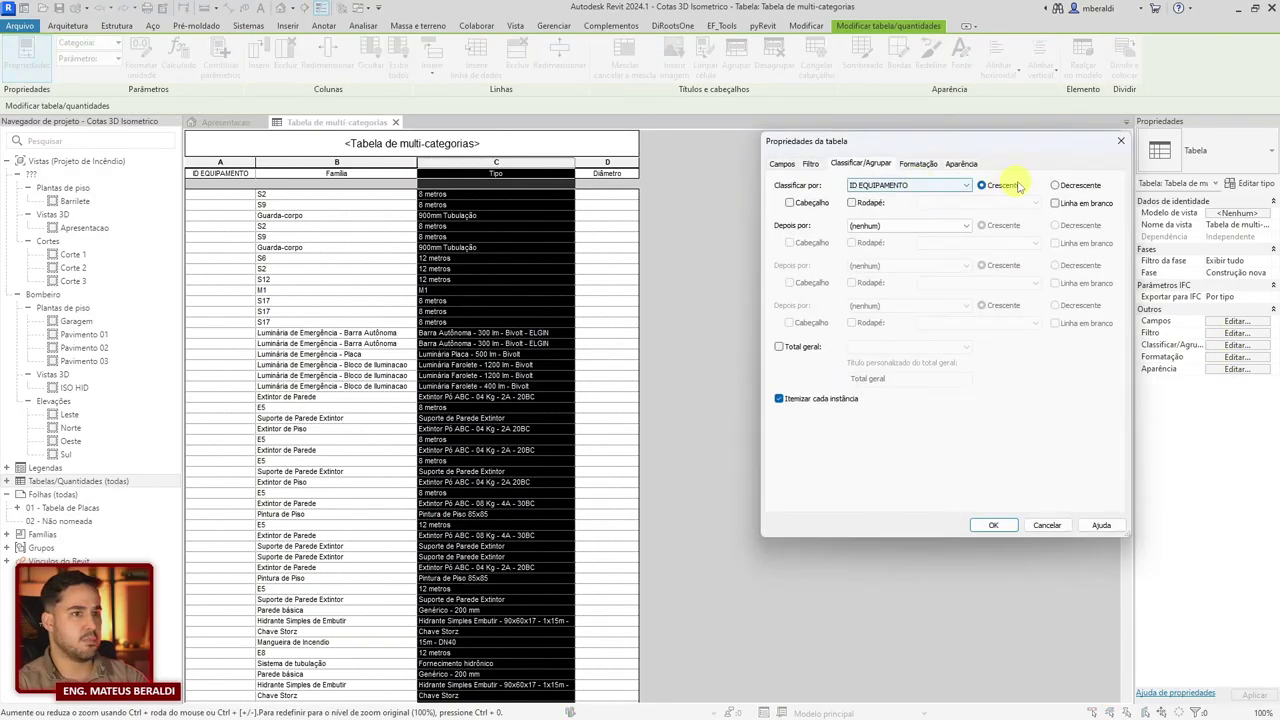
{"action": "left_click", "coordinate": [1055, 185]}
{"action": "left_click", "coordinate": [995, 526]}
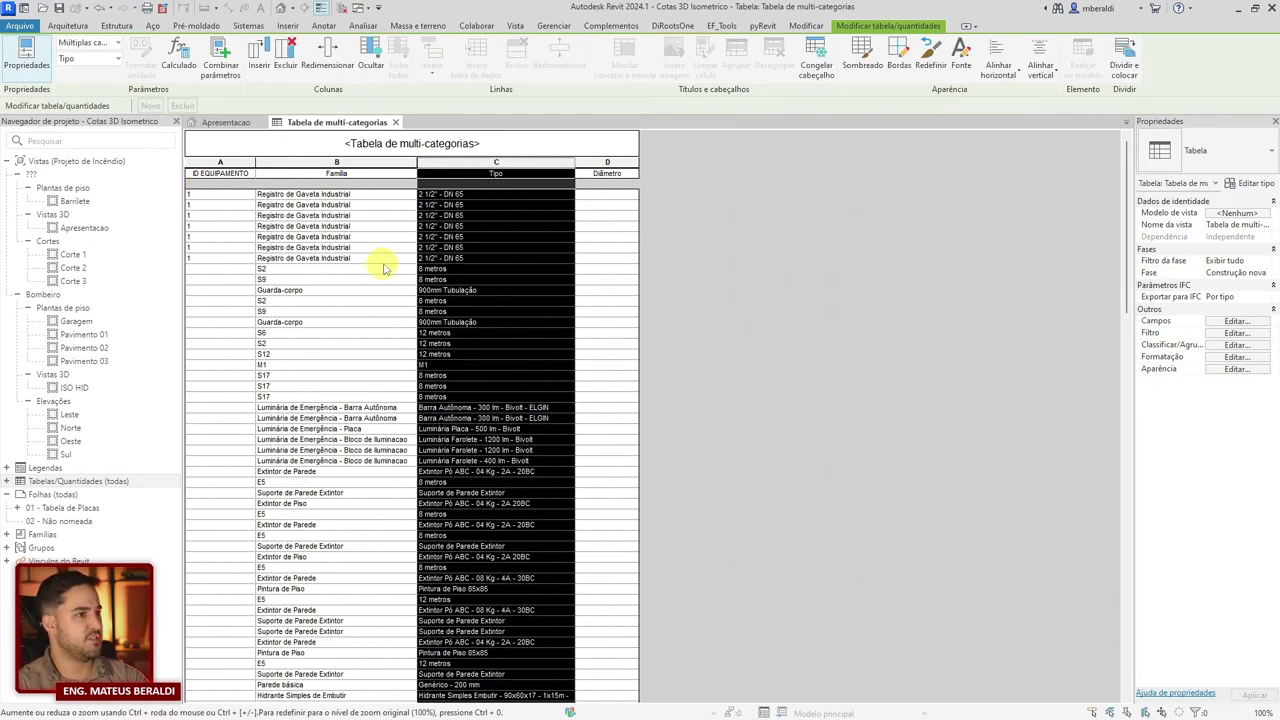
Step: Sort the schedule by Família, Tipo and ID EQUIPAMENTO, all ascending, with itemizing of every instance turned off
{"action": "left_click", "coordinate": [1236, 345]}
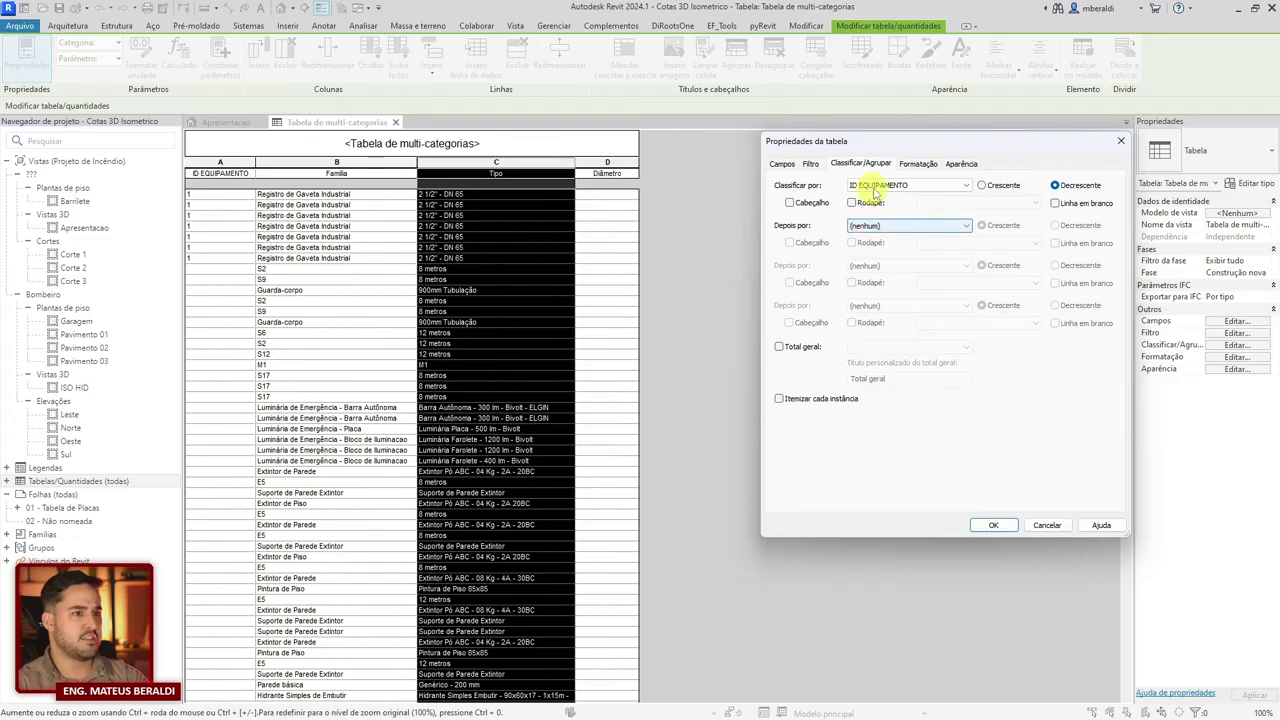
{"action": "left_click", "coordinate": [872, 186]}
{"action": "left_click", "coordinate": [877, 216]}
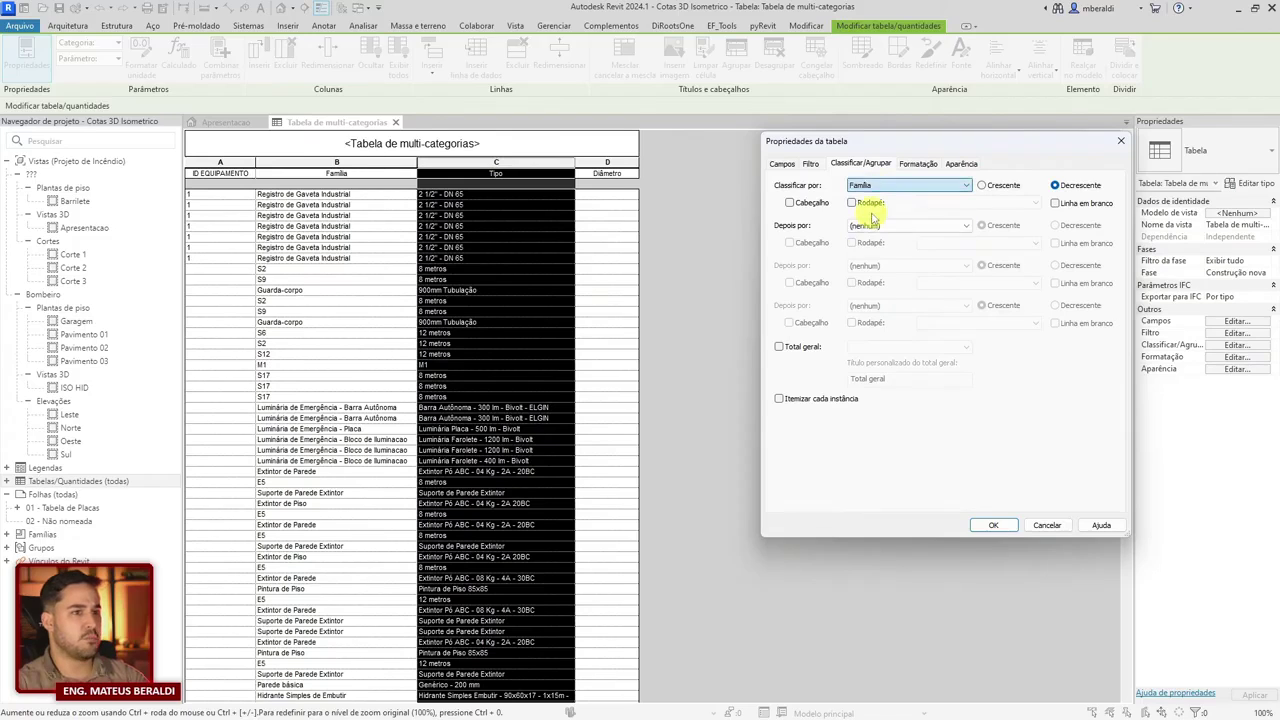
{"action": "left_click", "coordinate": [872, 225]}
{"action": "left_click", "coordinate": [866, 263]}
{"action": "left_click", "coordinate": [866, 266]}
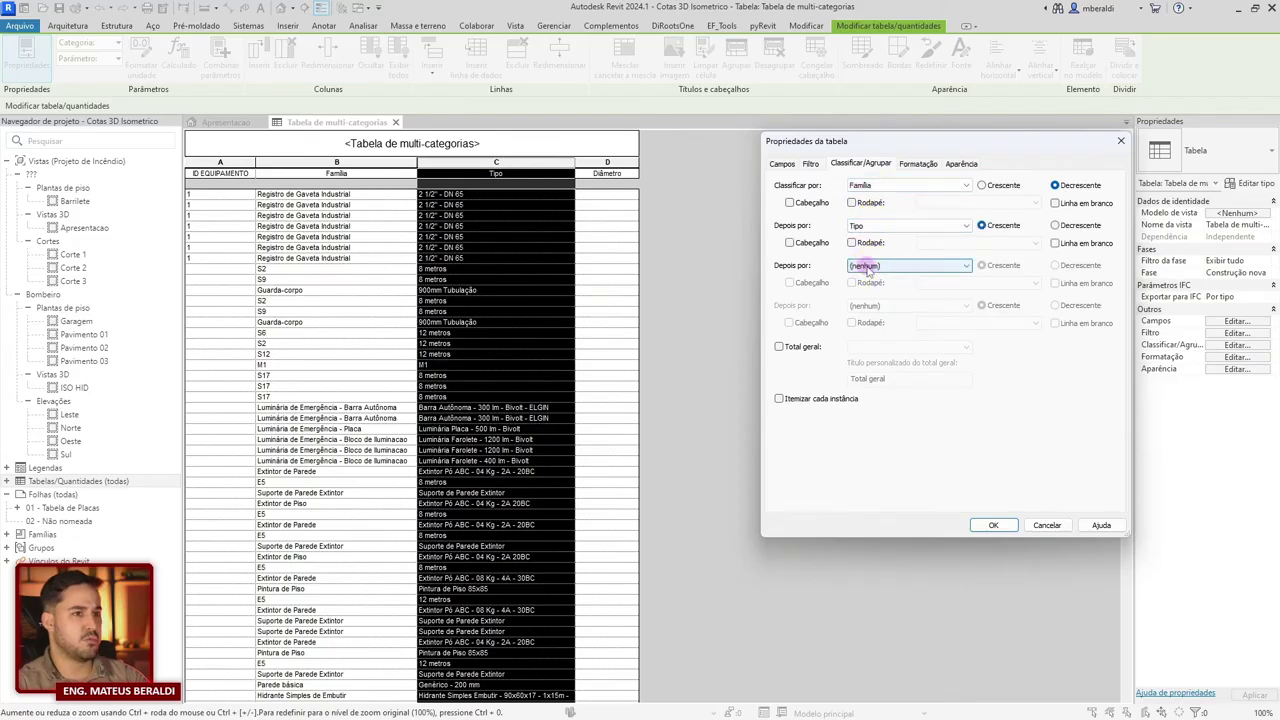
{"action": "left_click", "coordinate": [872, 285]}
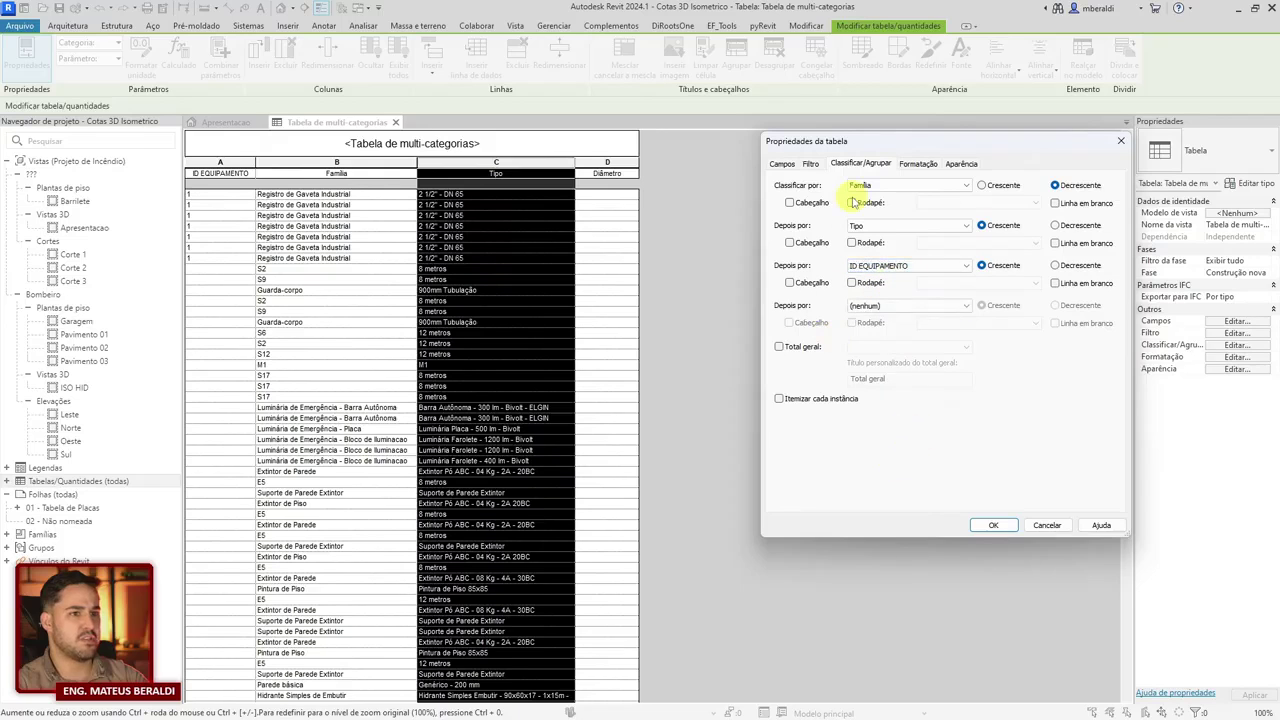
{"action": "left_click", "coordinate": [1004, 187]}
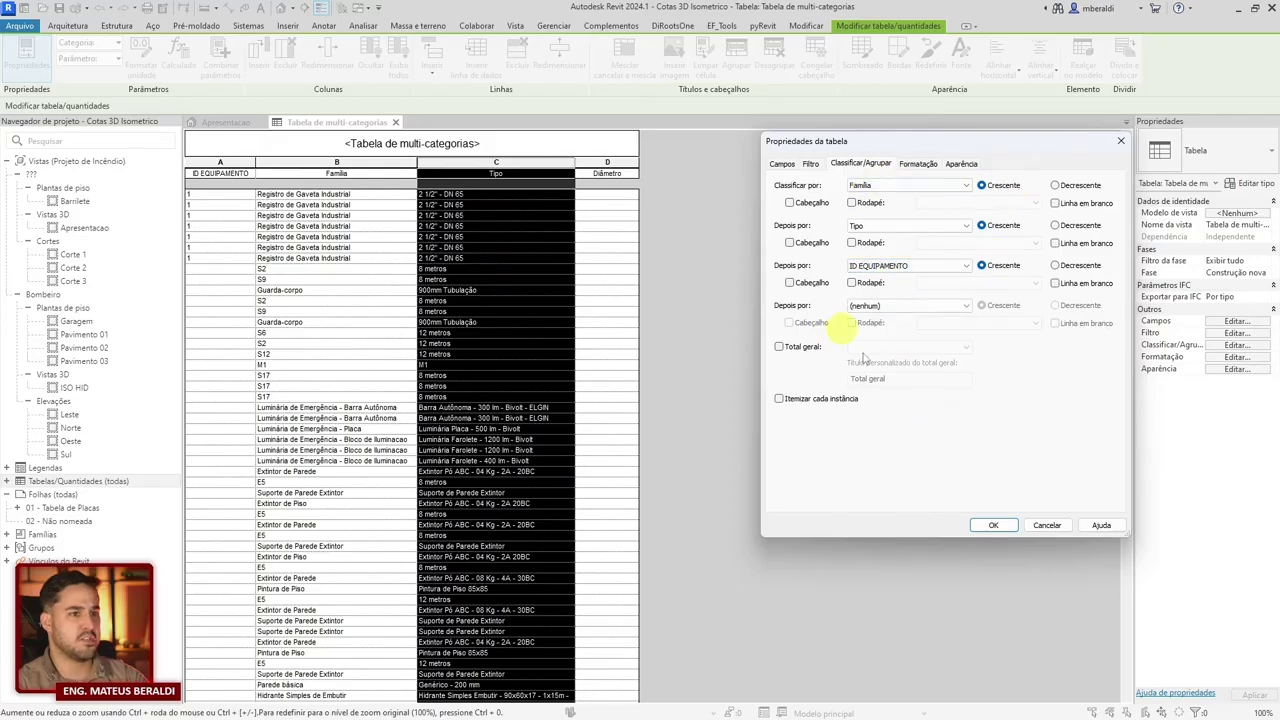
{"action": "left_click", "coordinate": [993, 525]}
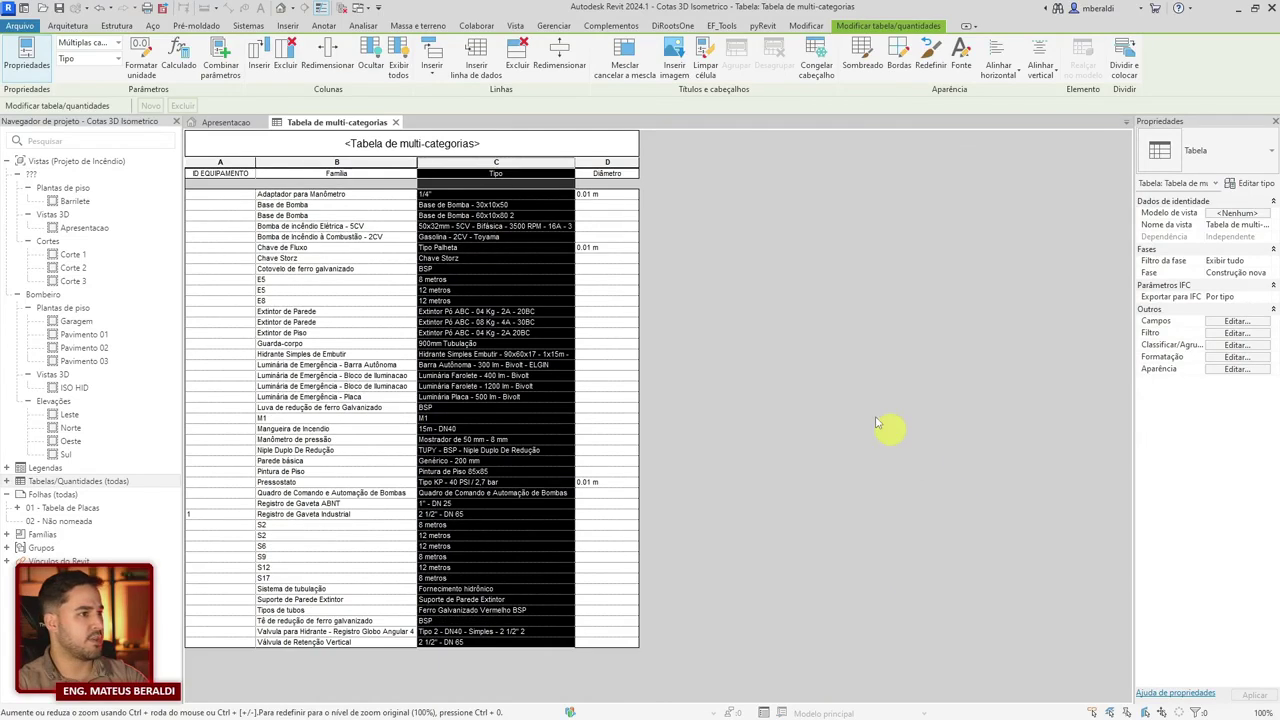
Step: Tile the multi-category schedule and the Apresentacao 3D view side by side
{"action": "left_click", "coordinate": [232, 515]}
{"action": "left_click", "coordinate": [316, 518]}
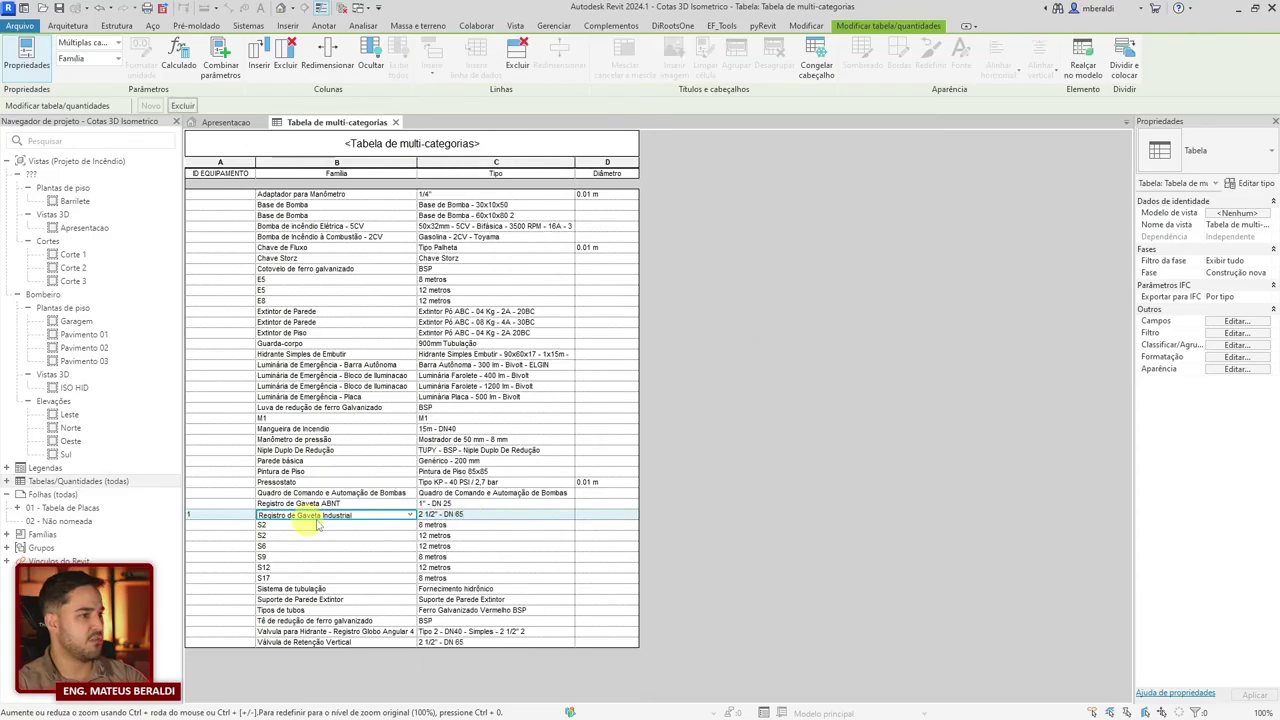
{"action": "left_click", "coordinate": [515, 25]}
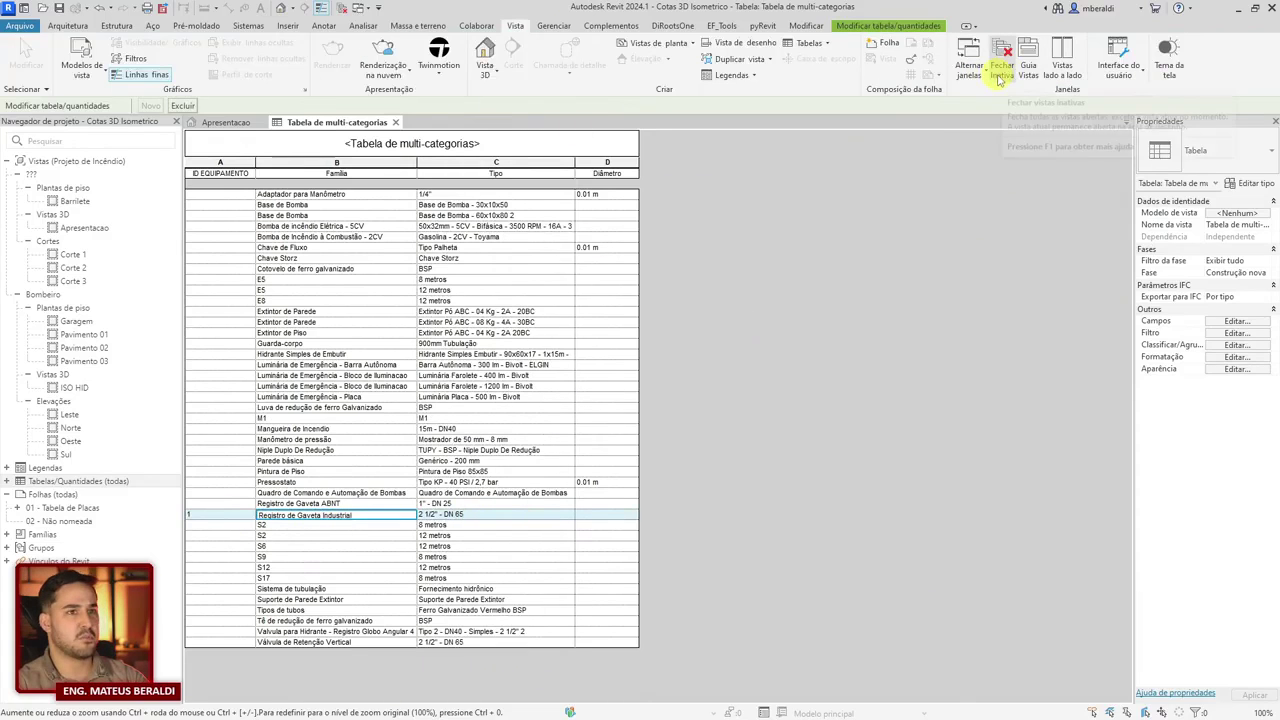
{"action": "left_click", "coordinate": [1060, 72]}
{"action": "middle_click", "coordinate": [915, 507]}
{"action": "middle_click", "coordinate": [915, 507]}
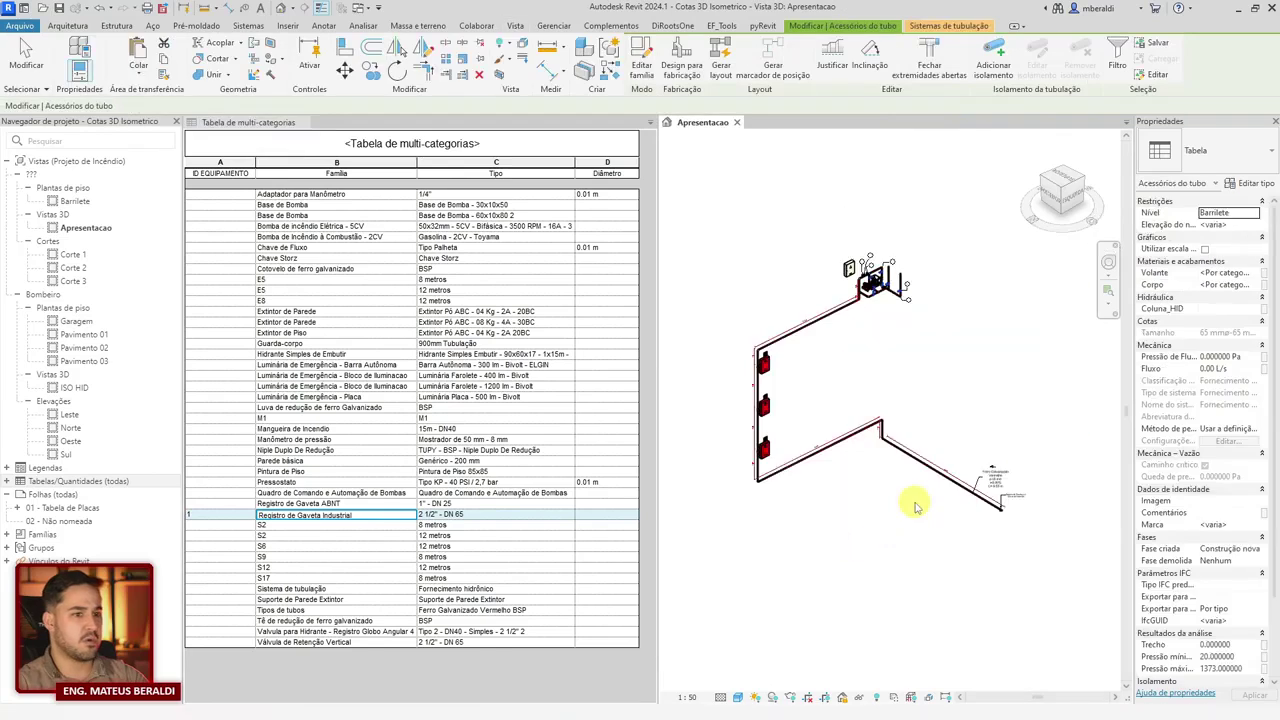
{"action": "scroll", "coordinate": [870, 250], "scroll_direction": "up", "scroll_amount": 6}
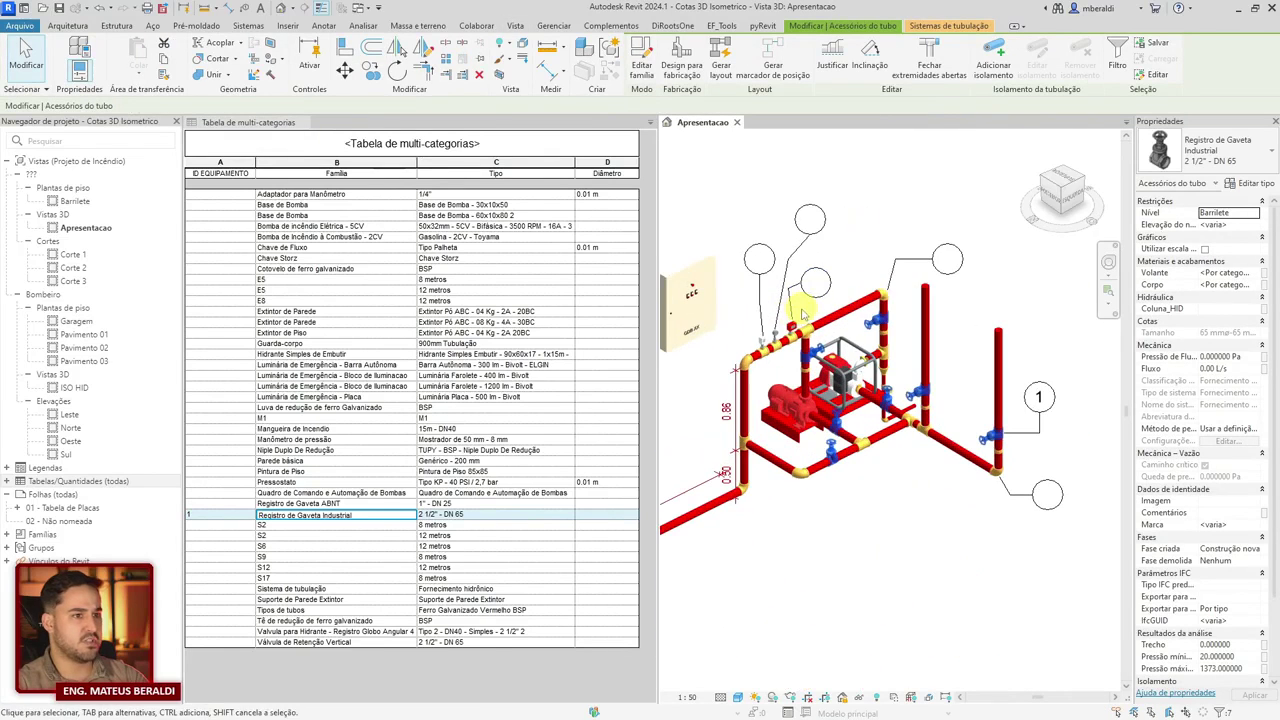
{"action": "middle_click_drag", "start_coordinate": [802, 314], "coordinate": [835, 319]}
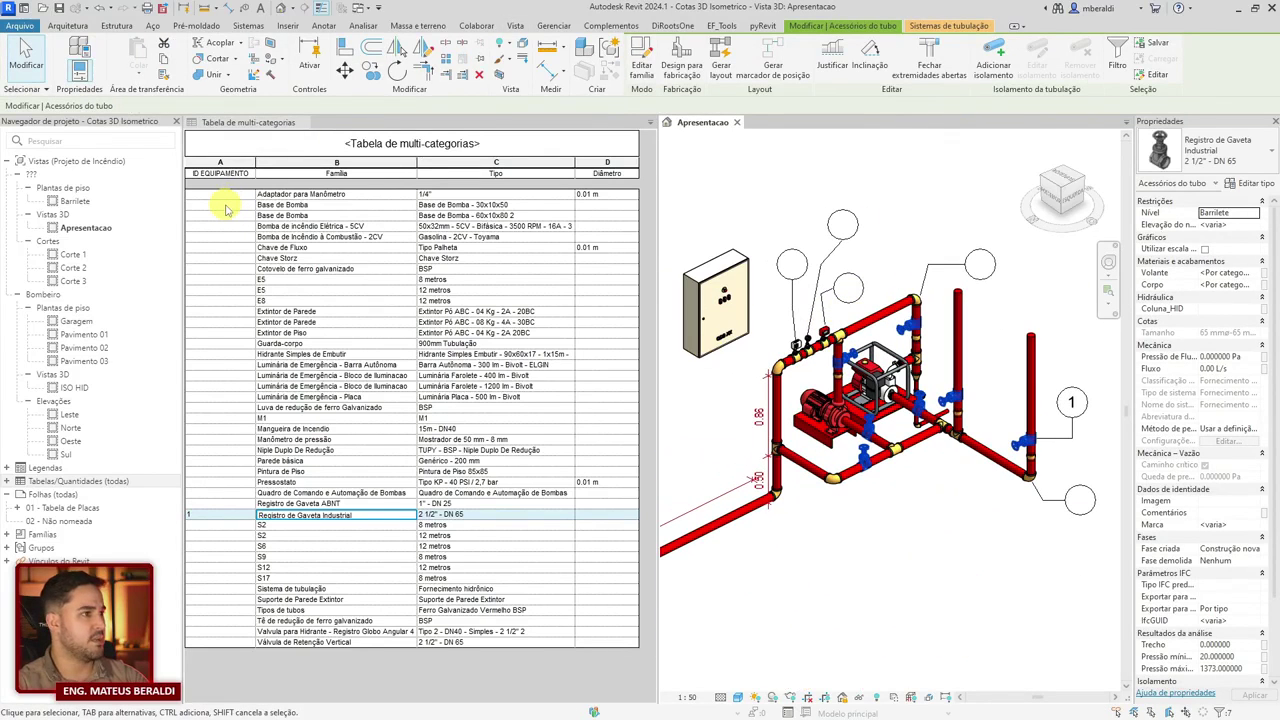
Step: Set ID EQUIPAMENTO in the schedule to 2 for Chave de Fluxo and 3 for Pressostato
{"action": "left_click", "coordinate": [229, 246]}
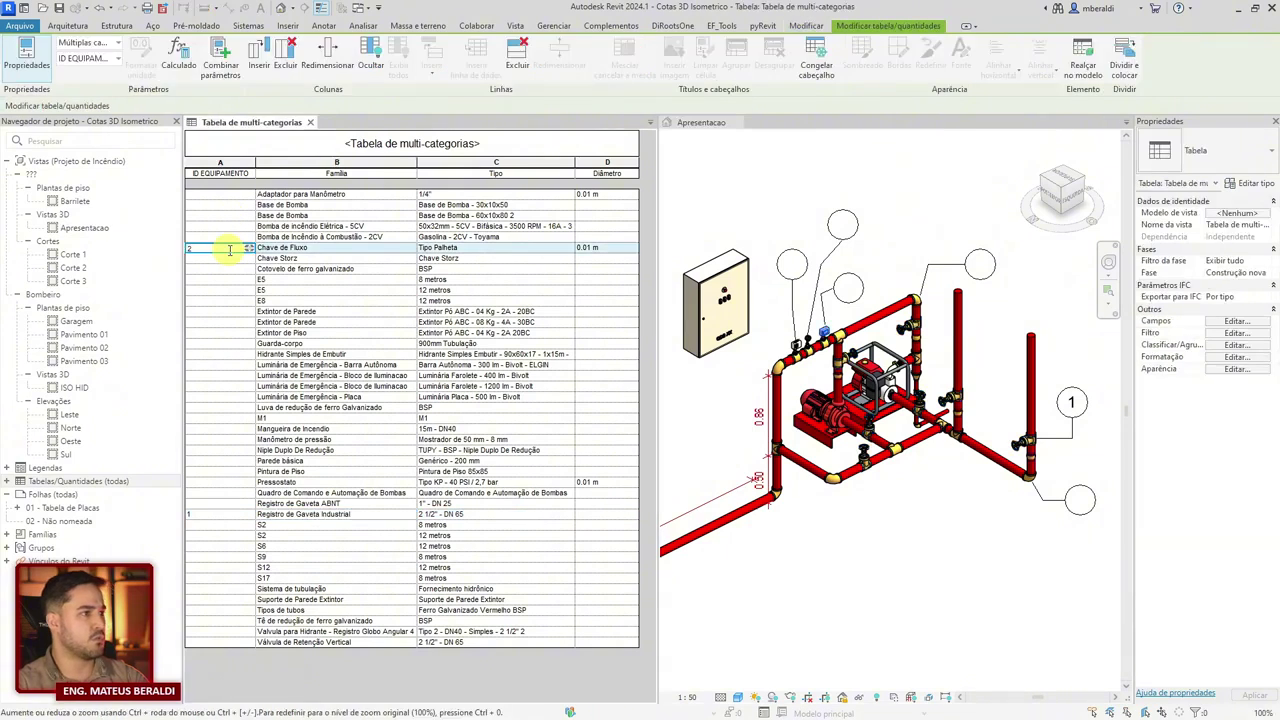
{"action": "type", "text": "2"}
{"action": "key", "text": "Return"}
{"action": "left_click", "coordinate": [662, 382]}
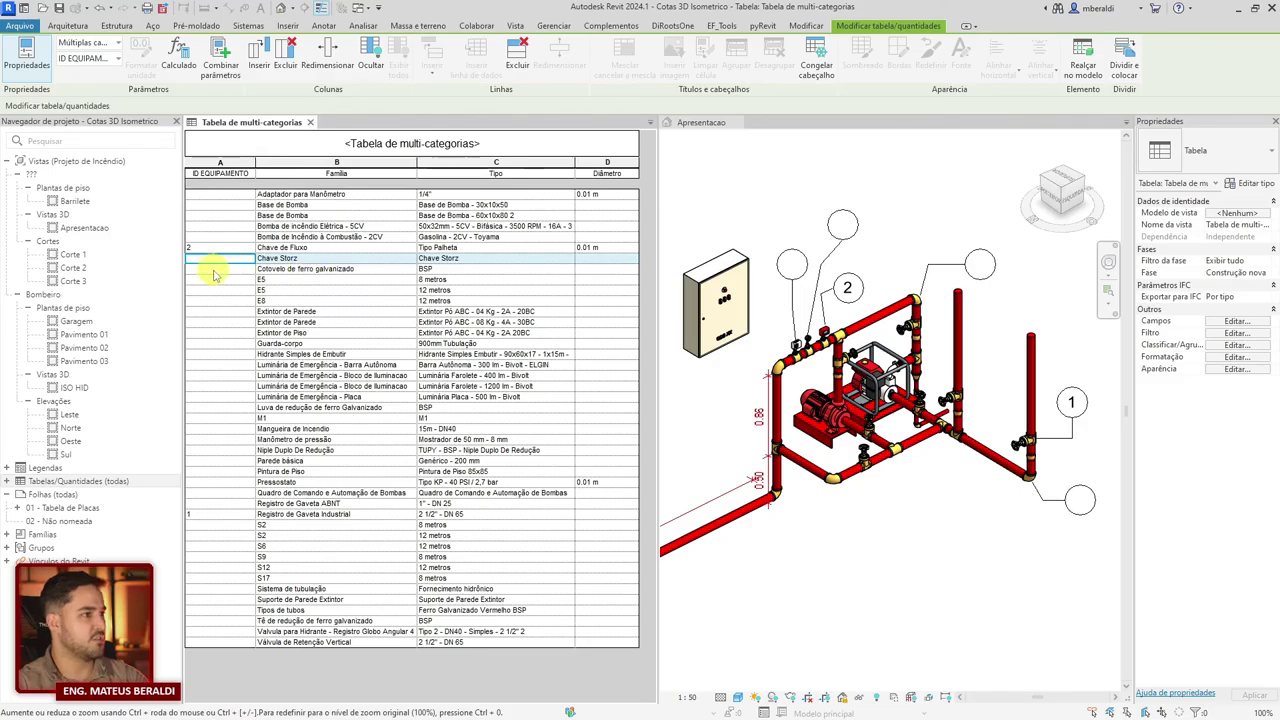
{"action": "left_click", "coordinate": [221, 485]}
{"action": "type", "text": "3"}
{"action": "key", "text": "Return"}
{"action": "key", "text": "Return"}
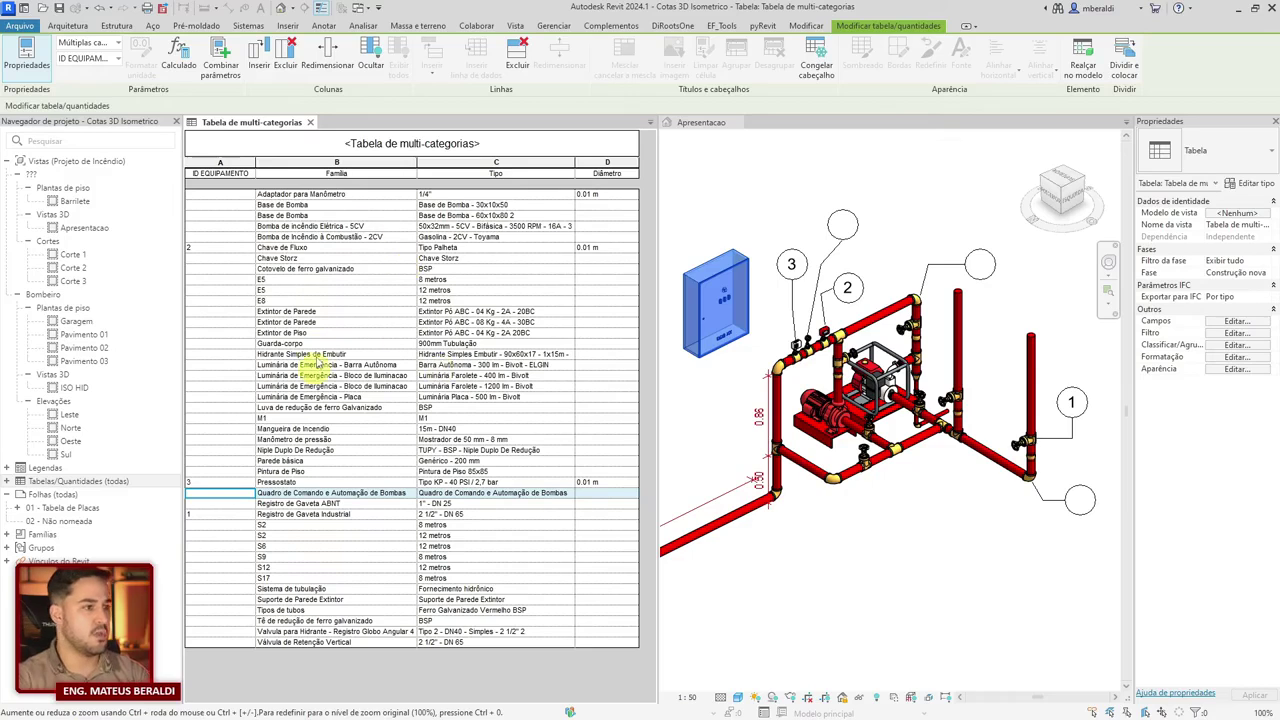
Step: Set the ID EQUIPAMENTO of the galvanized elbow at the foot of the riser to 4 through its empty tag in the 3D view
{"action": "left_click", "coordinate": [1096, 518]}
{"action": "left_click", "coordinate": [1078, 517]}
{"action": "left_click", "coordinate": [1080, 505]}
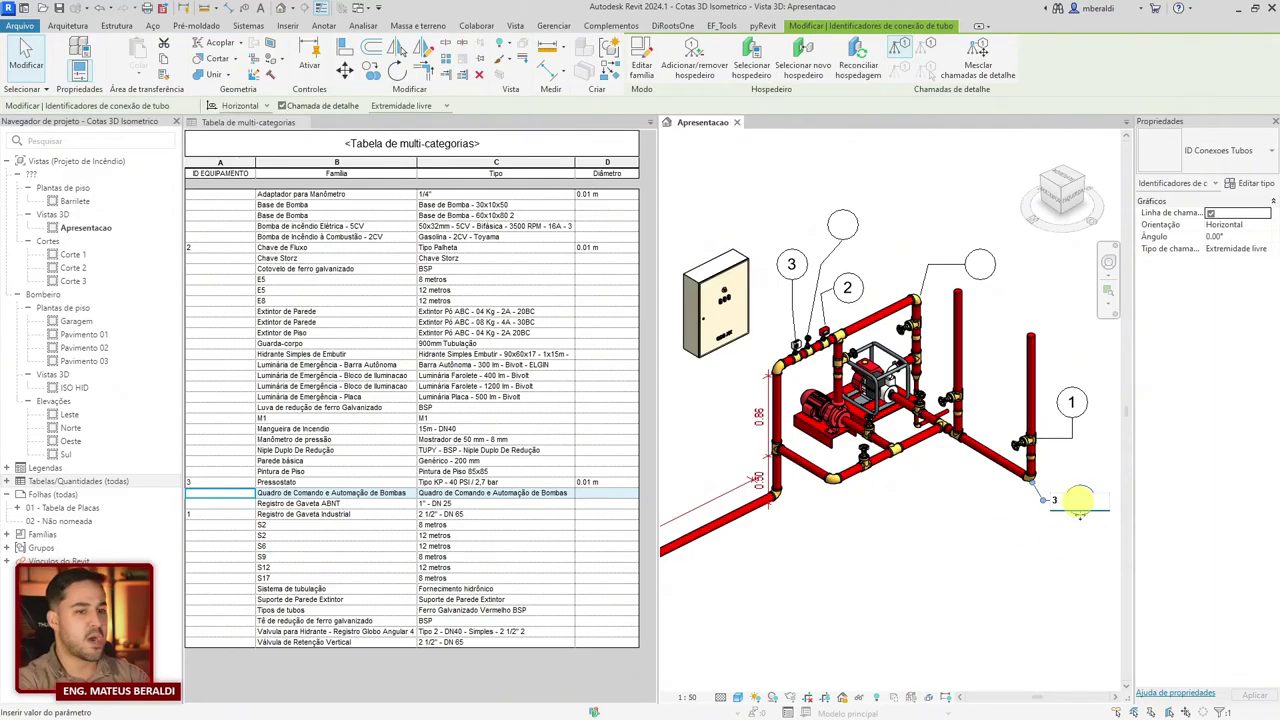
{"action": "key", "text": "Return"}
{"action": "key", "text": "Return"}
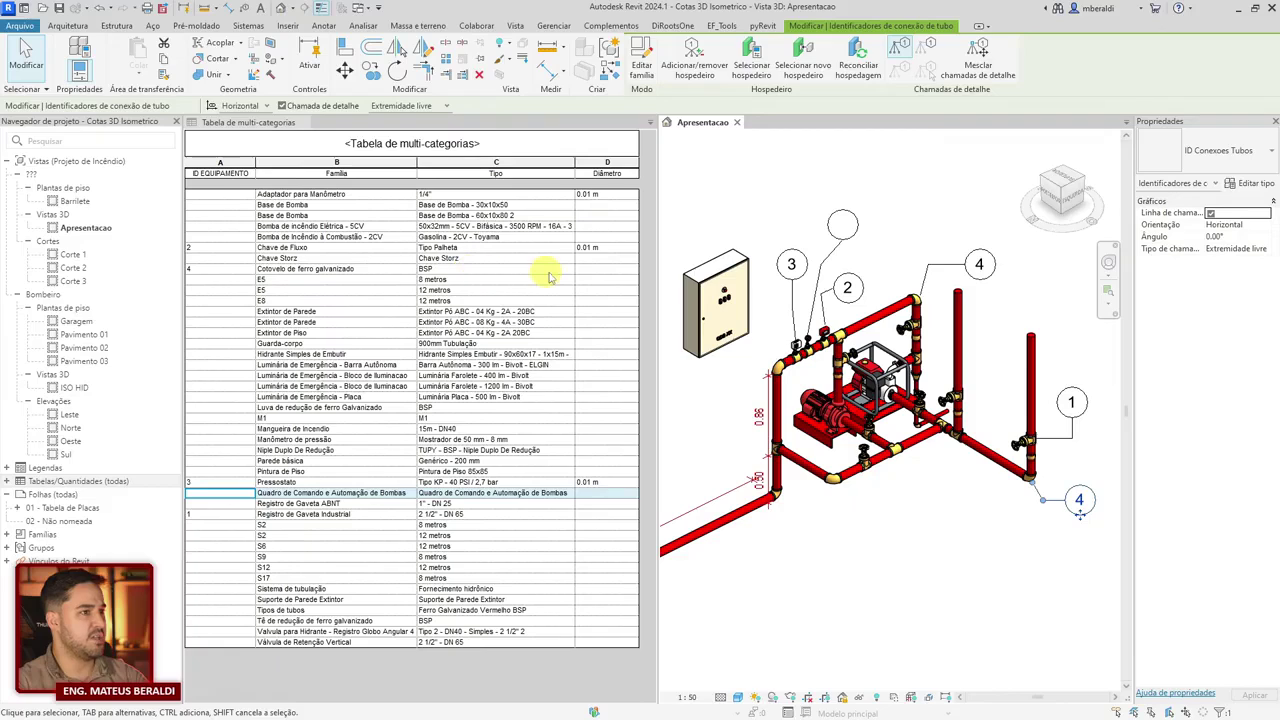
{"action": "left_click", "coordinate": [852, 562]}
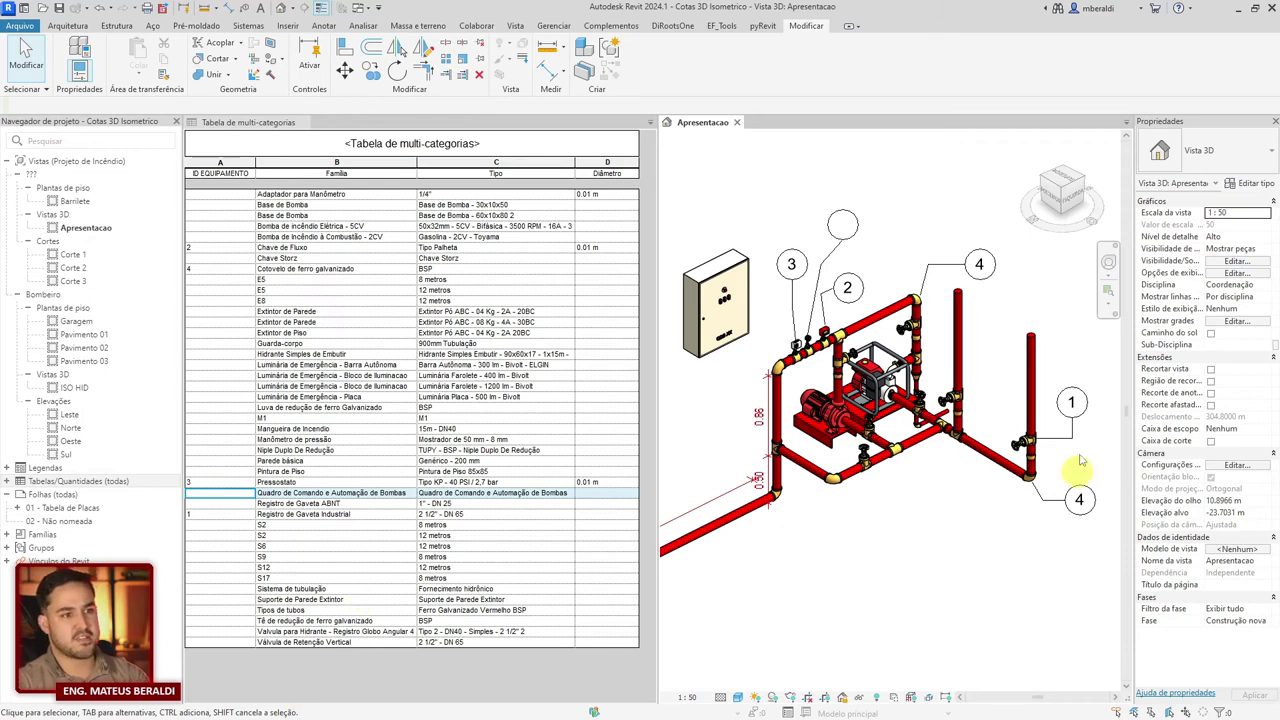
Step: Inspect the tagged galvanized elbow below the gate valve in the 3D view and its properties
{"action": "middle_click_drag", "start_coordinate": [890, 486], "coordinate": [876, 582], "text": "shift"}
{"action": "scroll", "coordinate": [880, 570], "scroll_direction": "down", "scroll_amount": 3}
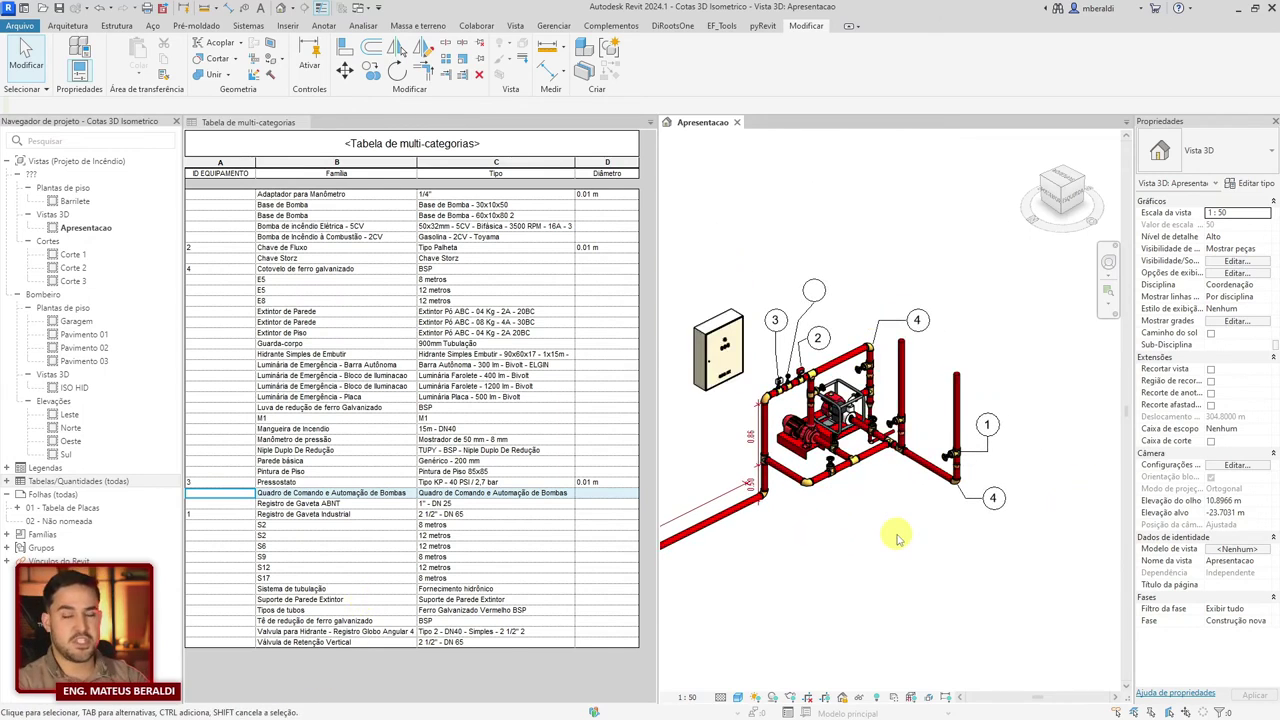
{"action": "scroll", "coordinate": [958, 482], "scroll_direction": "up", "scroll_amount": 5}
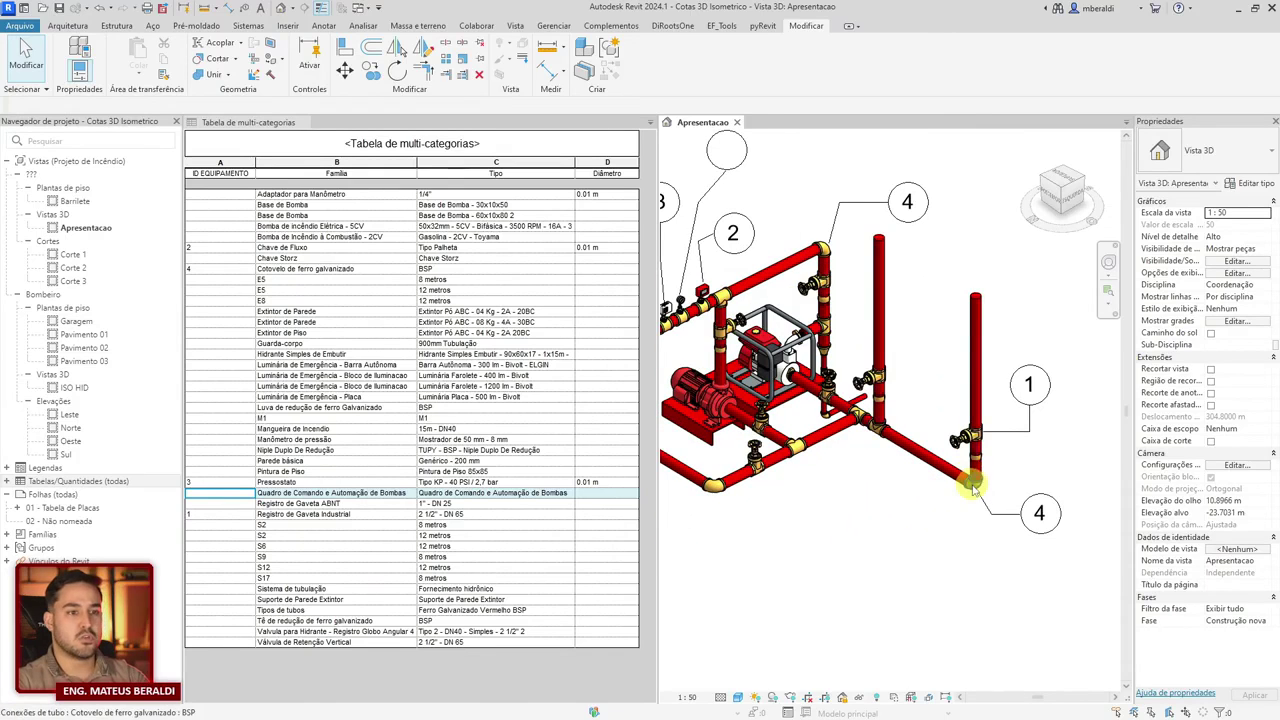
{"action": "left_click", "coordinate": [980, 472]}
{"action": "middle_click_drag", "start_coordinate": [990, 468], "coordinate": [910, 513]}
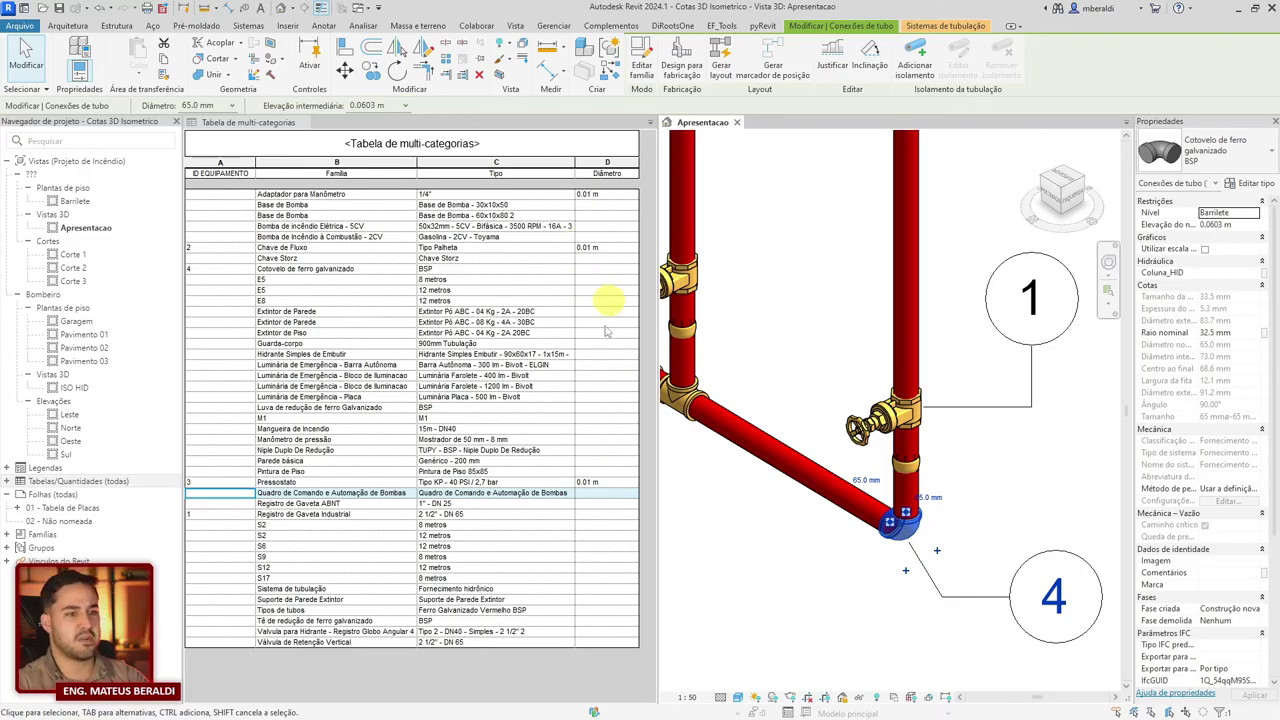
{"action": "scroll", "coordinate": [860, 540], "scroll_direction": "down", "scroll_amount": 5}
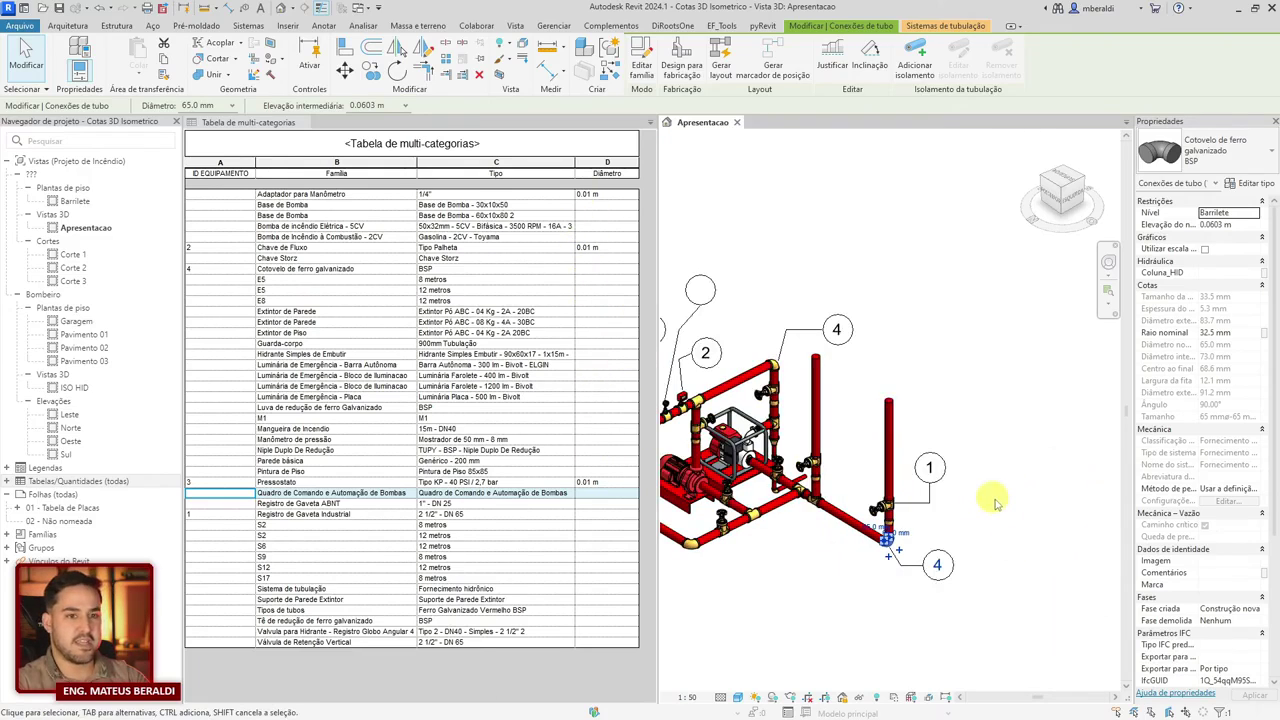
{"action": "left_click", "coordinate": [1016, 545]}
Step: Review the types available for the tagged Registro de Gaveta Industrial valve, keeping its current type
{"action": "scroll", "coordinate": [1063, 490], "scroll_direction": "up", "scroll_amount": 2}
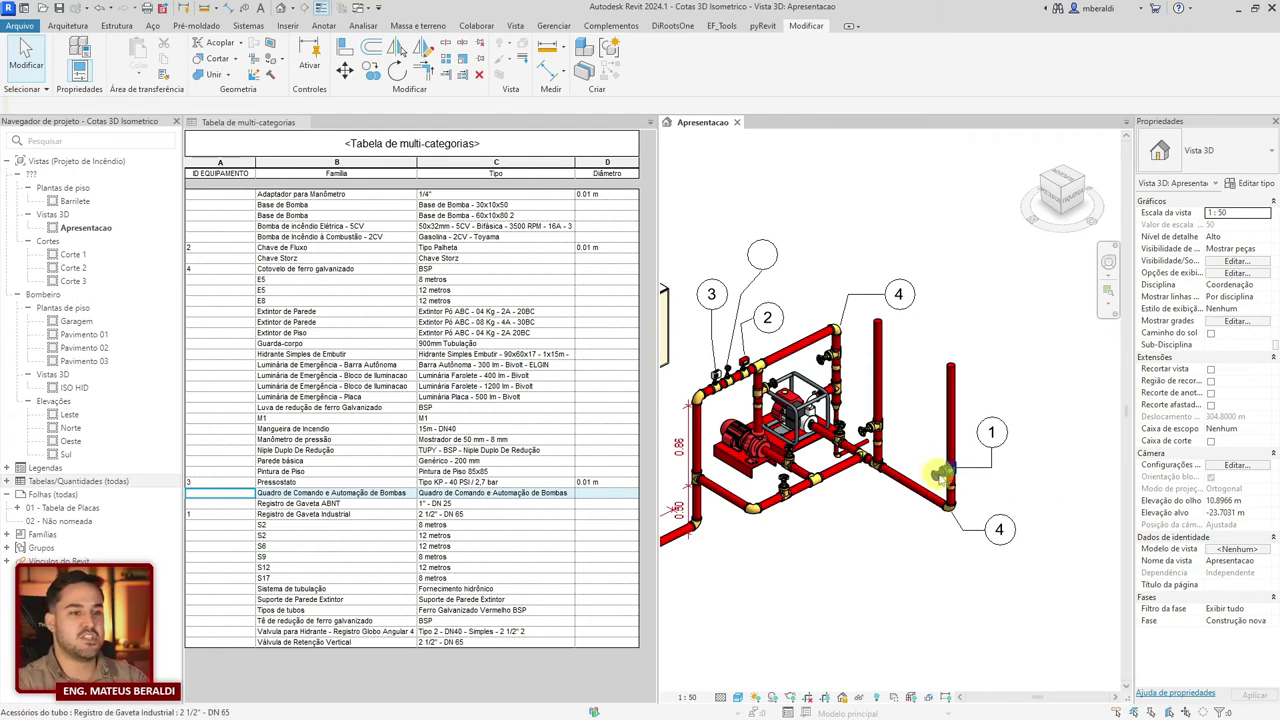
{"action": "left_click", "coordinate": [943, 472]}
{"action": "left_click", "coordinate": [1215, 150]}
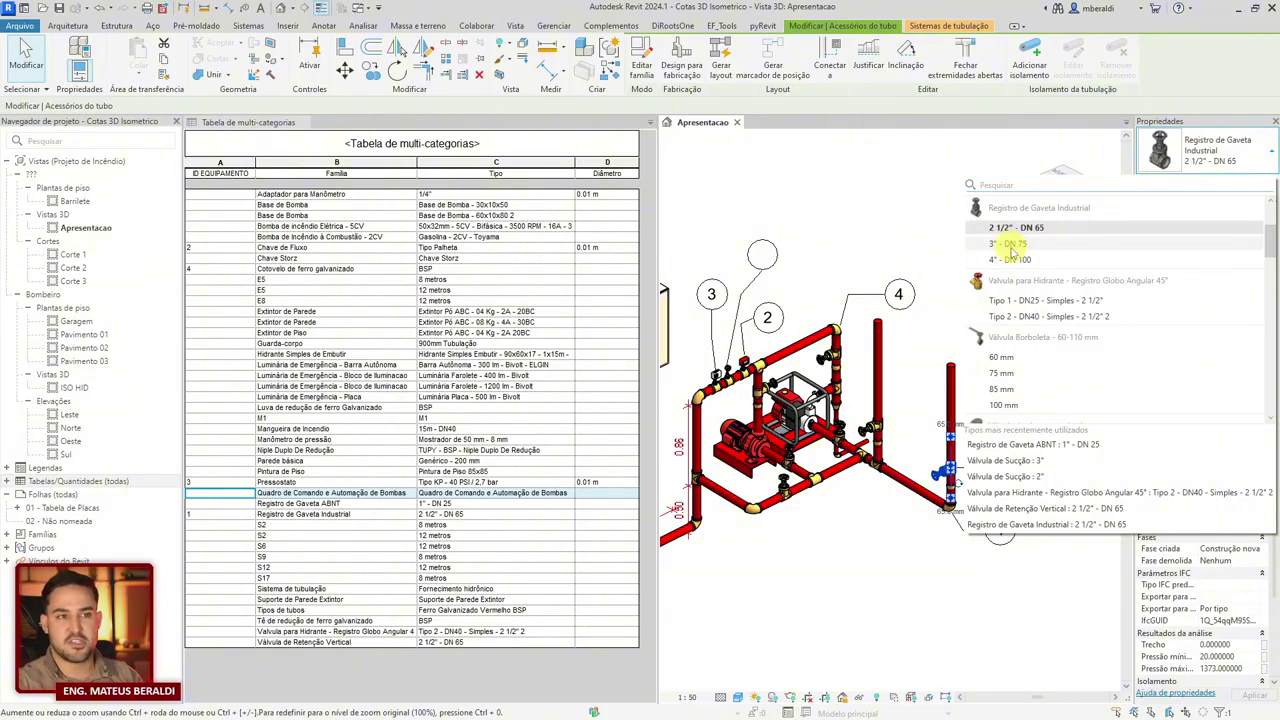
{"action": "key", "text": "Escape"}
{"action": "key", "text": "Escape"}
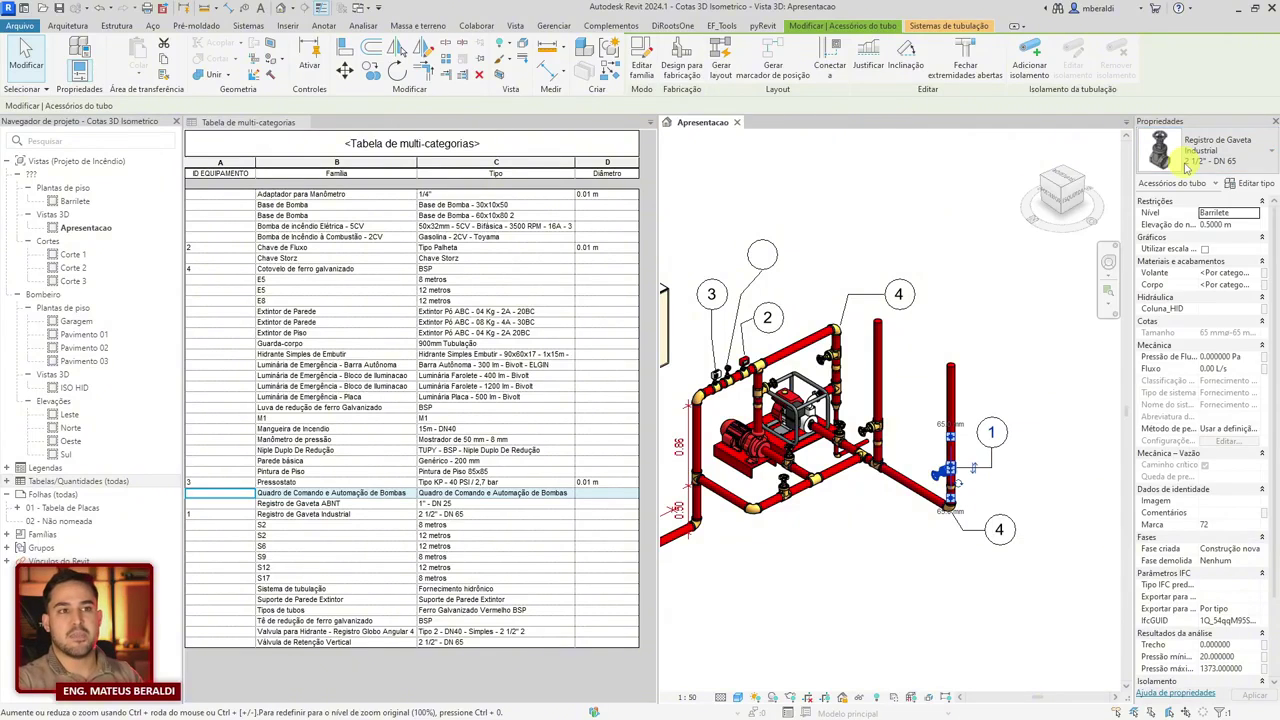
Step: Compare the elbow's diameter and type settings with its ID tag
{"action": "left_click", "coordinate": [951, 495]}
{"action": "left_click", "coordinate": [942, 529]}
{"action": "scroll", "coordinate": [944, 515], "scroll_direction": "up", "scroll_amount": 5}
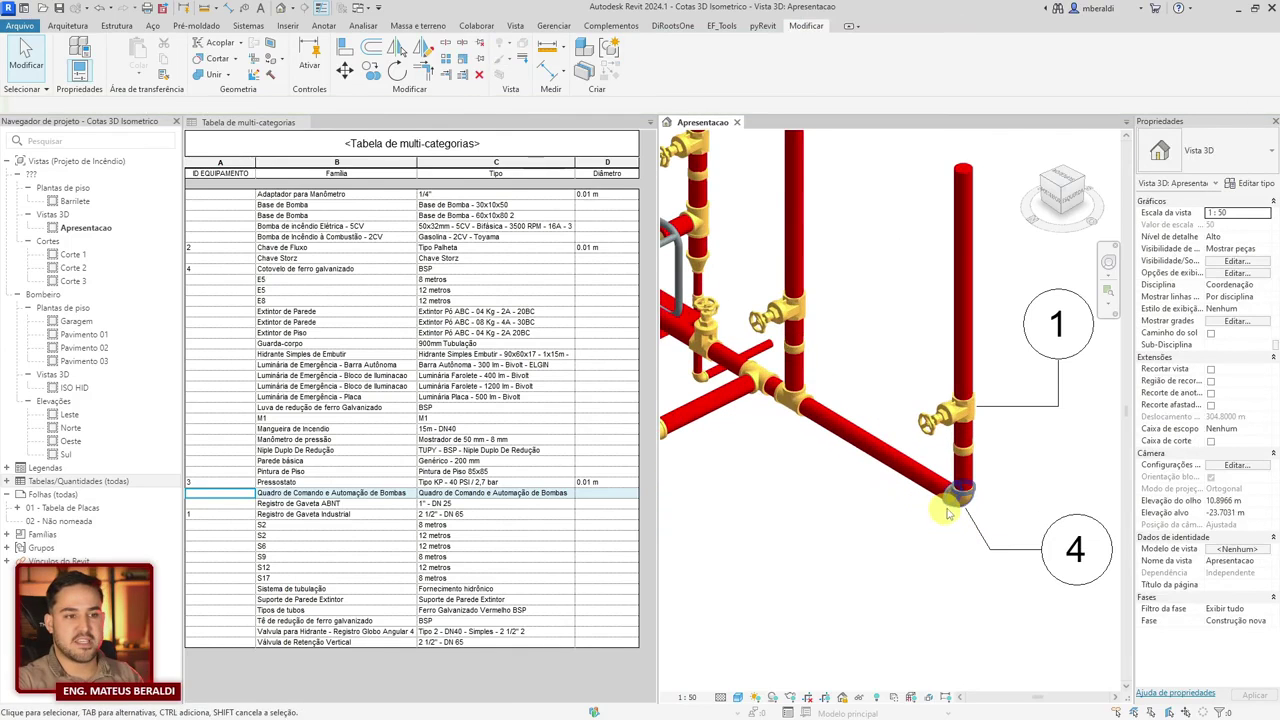
{"action": "left_click", "coordinate": [960, 497]}
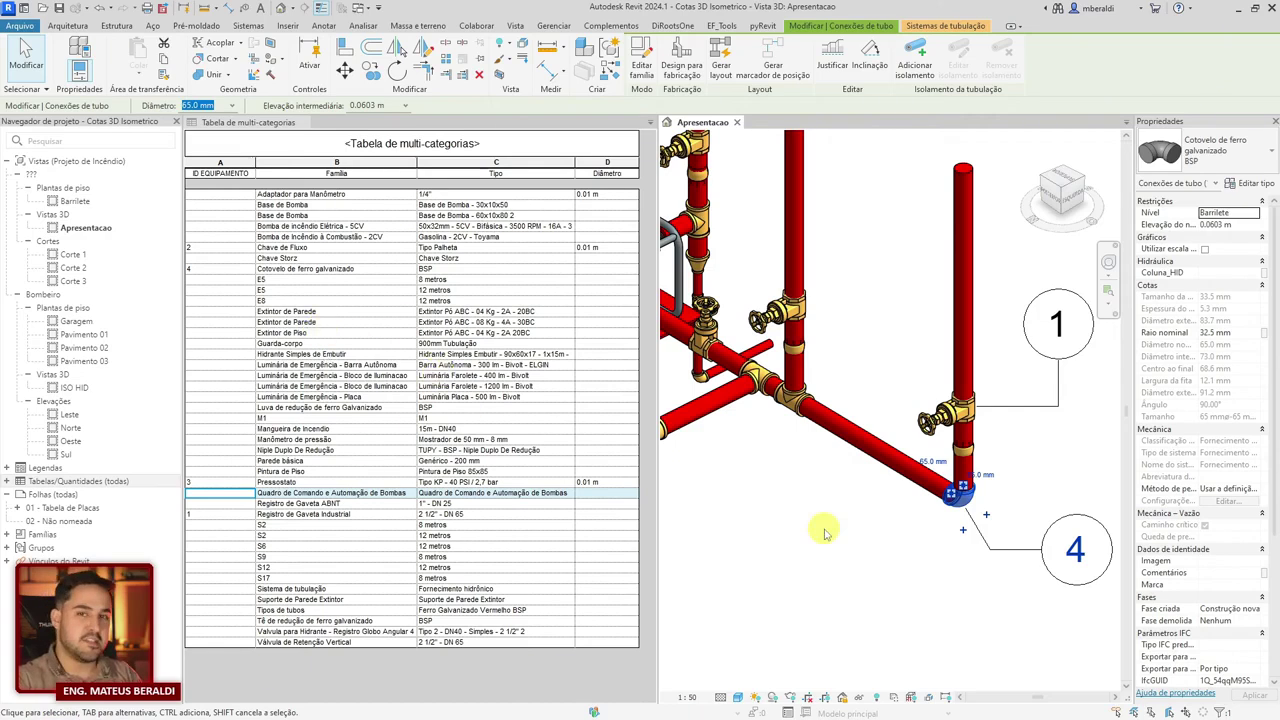
{"action": "left_click", "coordinate": [853, 502]}
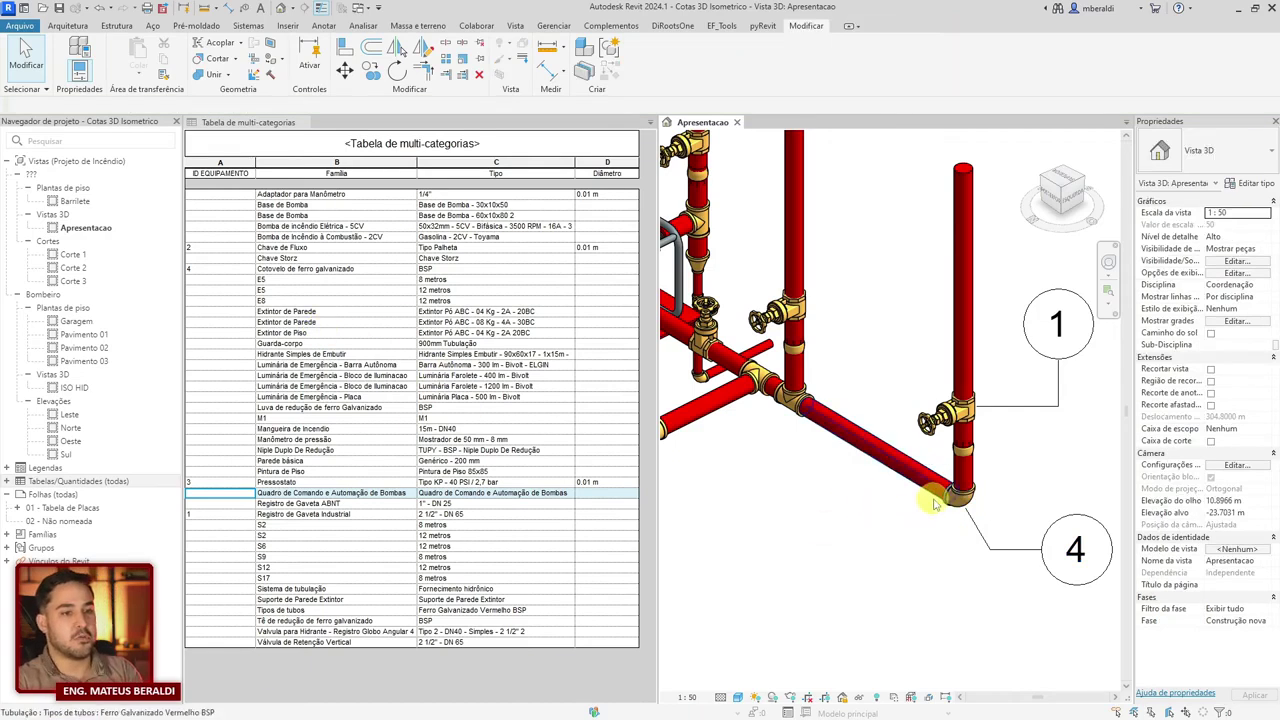
{"action": "left_click", "coordinate": [1041, 554]}
{"action": "left_click", "coordinate": [877, 580]}
Step: Check the discipline and data type of the ID EQUIPAMENTO shared parameter in the TUBOS group
{"action": "left_click", "coordinate": [552, 27]}
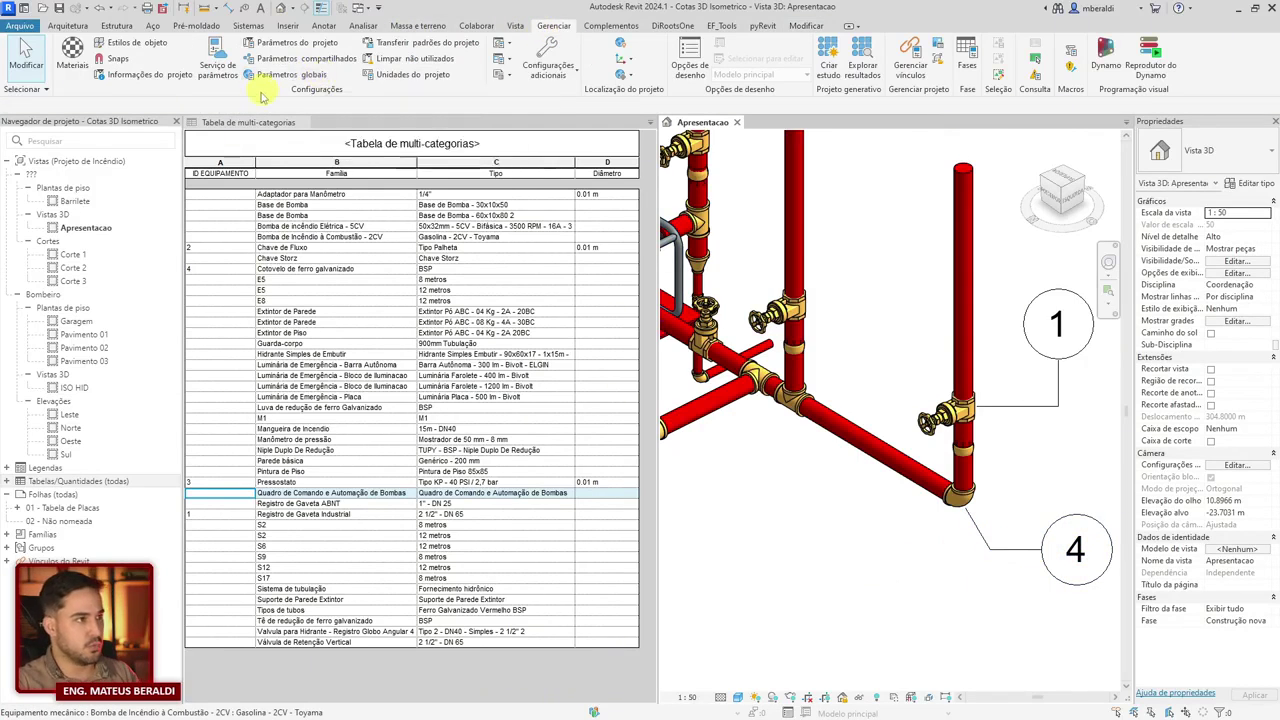
{"action": "left_click", "coordinate": [296, 60]}
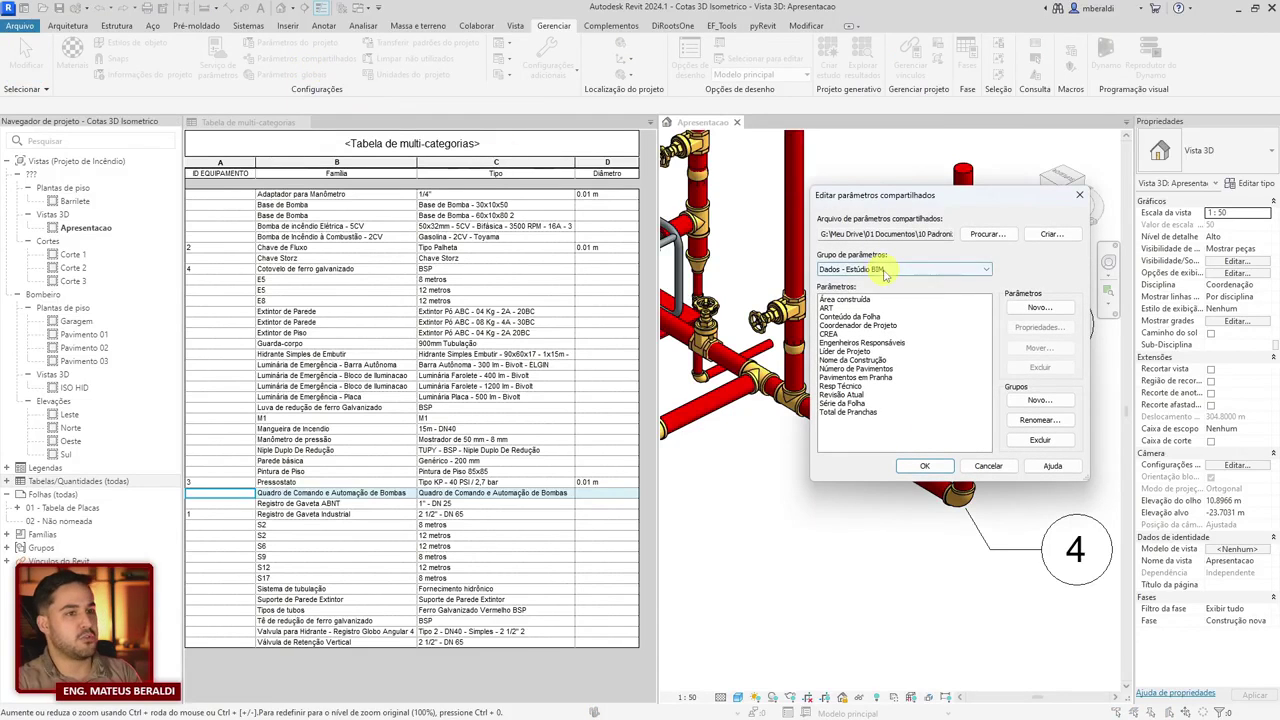
{"action": "left_click", "coordinate": [886, 268]}
{"action": "left_click", "coordinate": [840, 324]}
{"action": "left_click", "coordinate": [852, 299]}
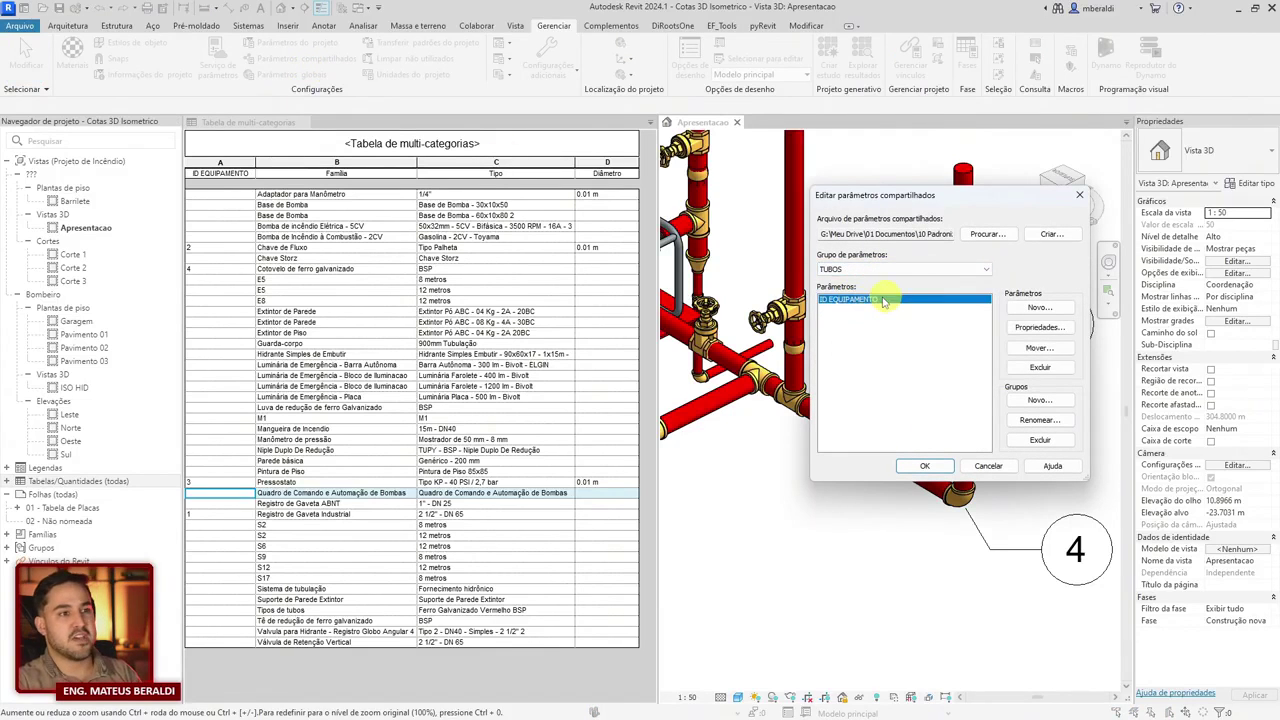
{"action": "left_click", "coordinate": [1040, 327]}
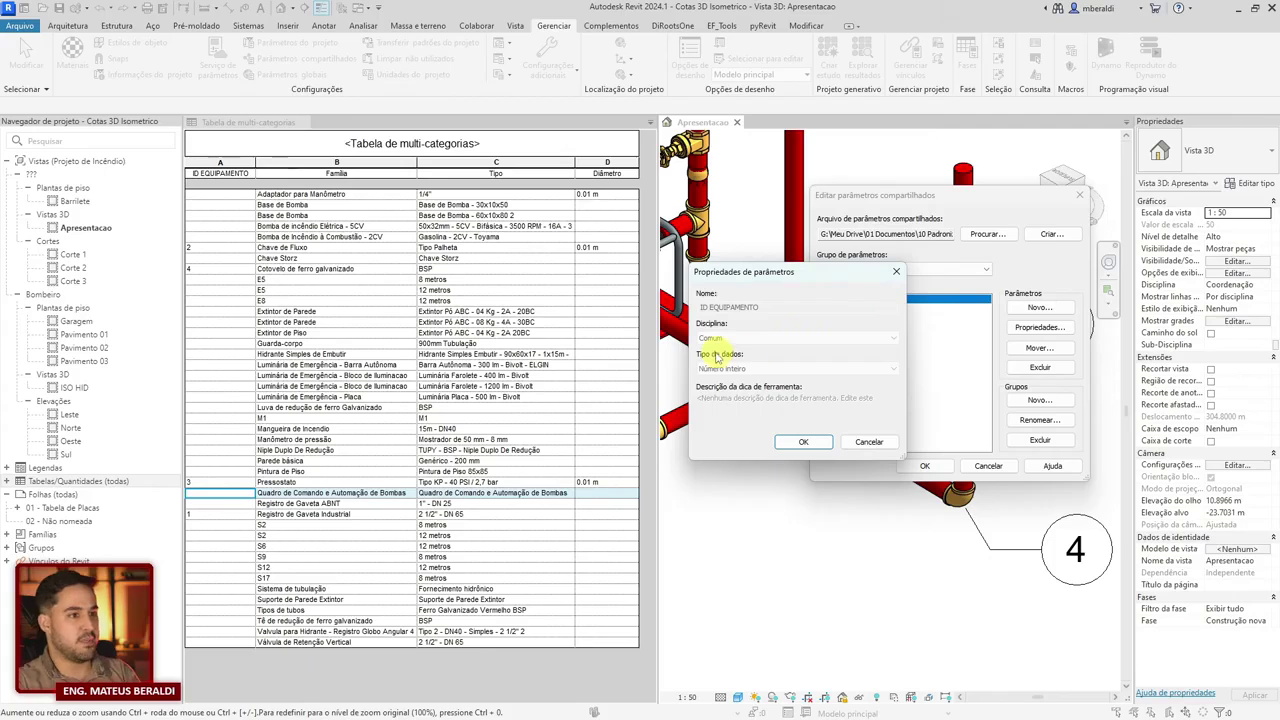
{"action": "left_click", "coordinate": [897, 273]}
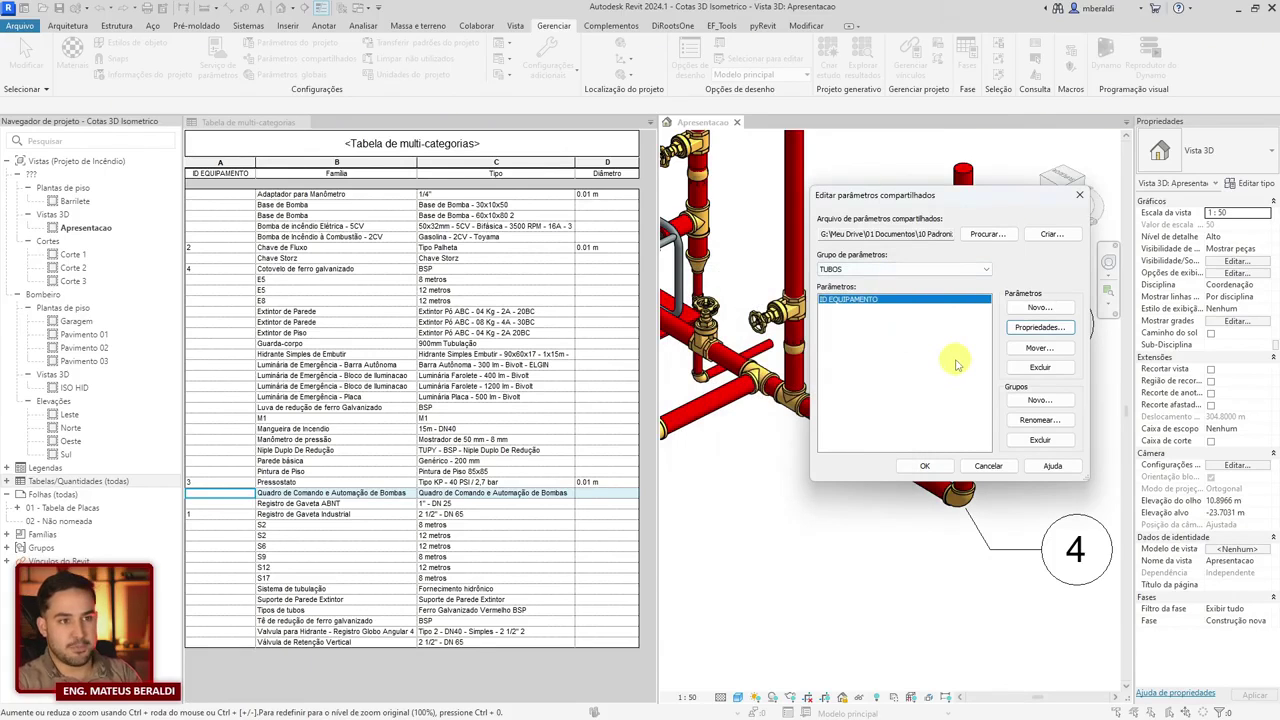
{"action": "left_click", "coordinate": [1081, 194]}
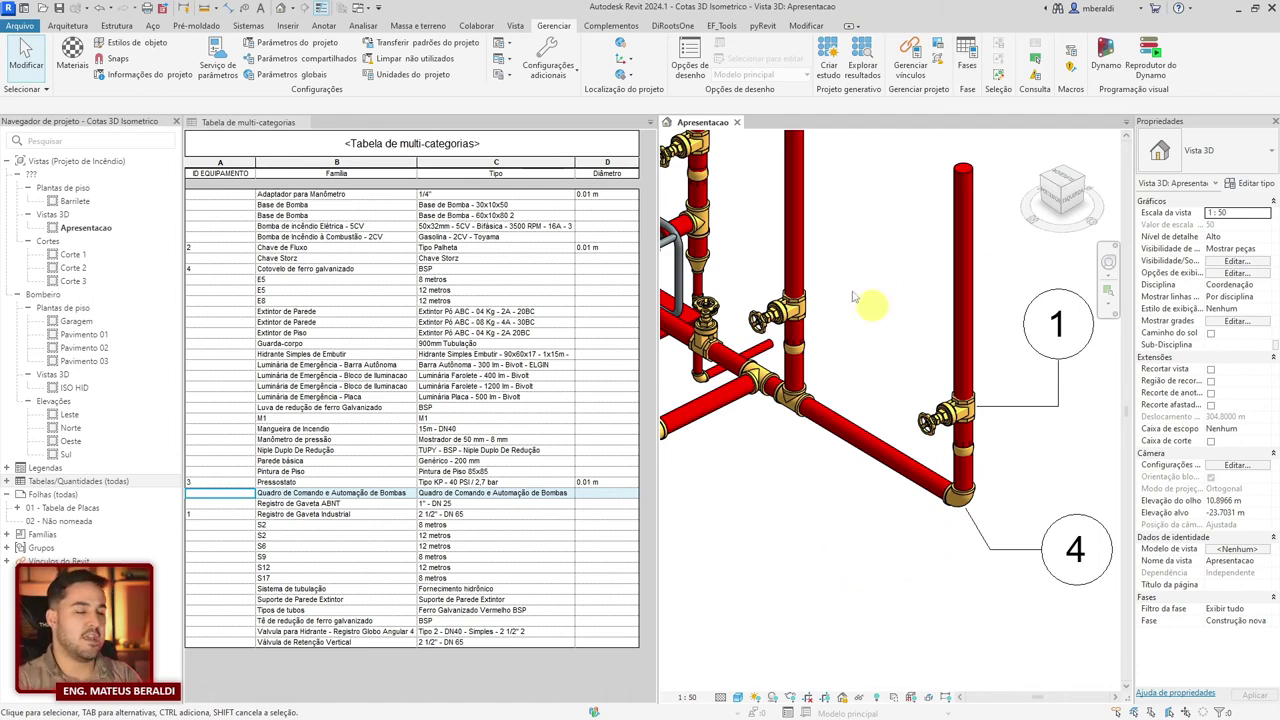
Step: Check the categories assigned to the ID EQUIPAMENTO project parameter without changing them
{"action": "left_click", "coordinate": [298, 43]}
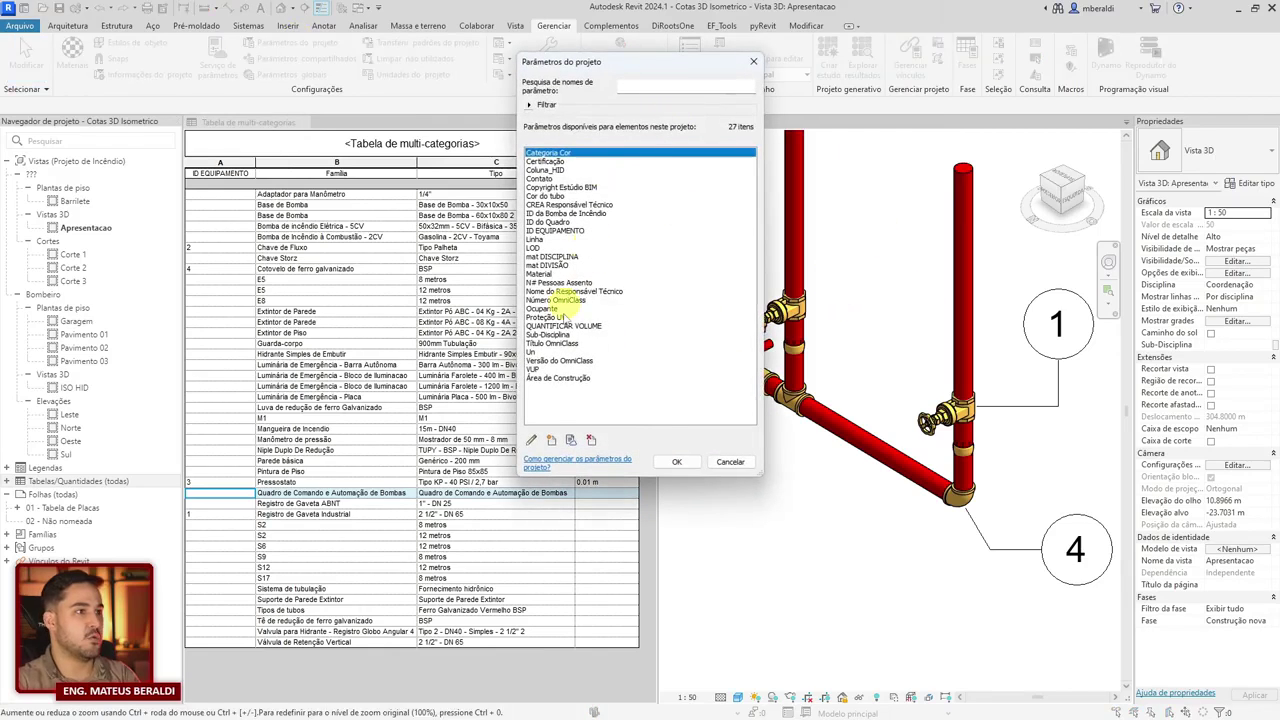
{"action": "left_click", "coordinate": [556, 230]}
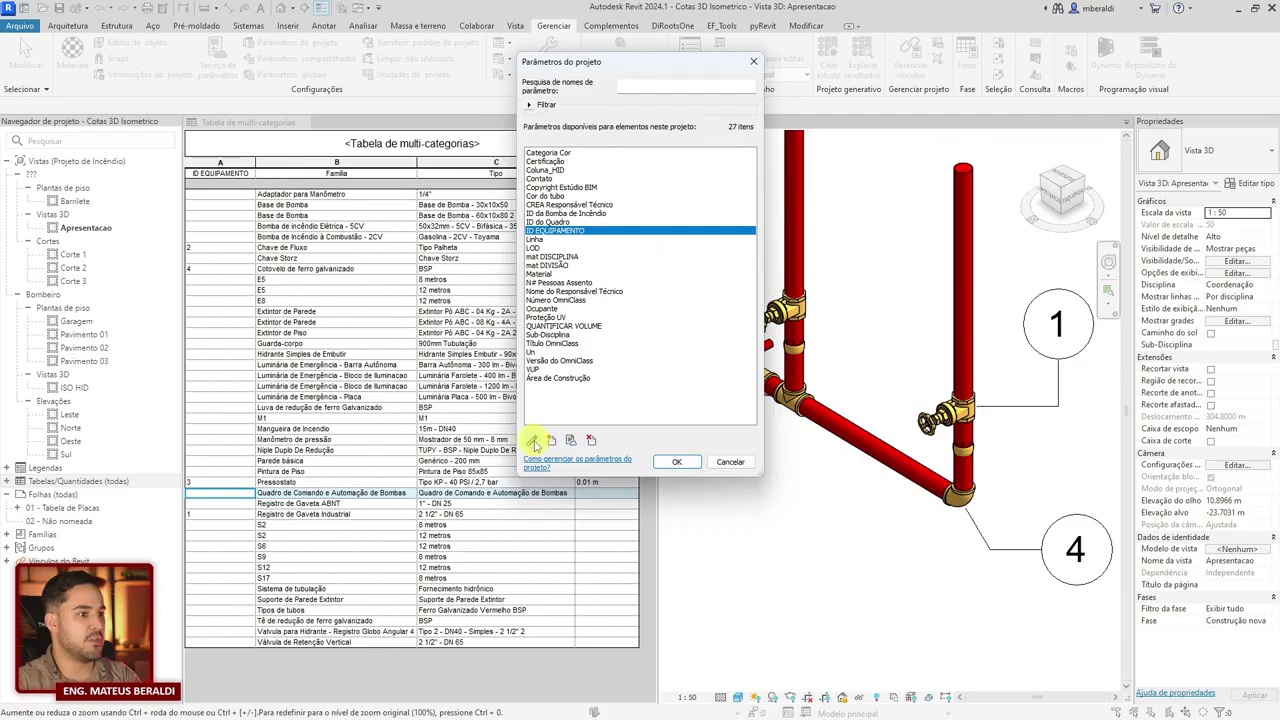
{"action": "left_click", "coordinate": [534, 441]}
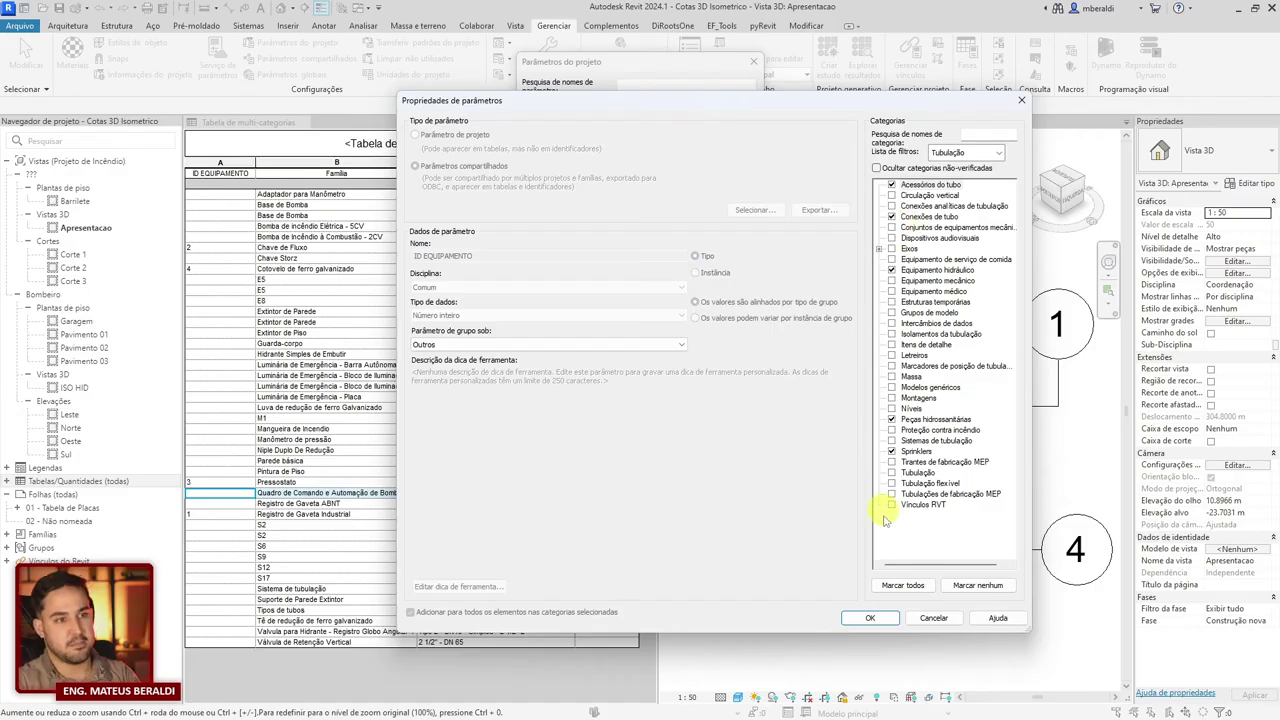
{"action": "left_click", "coordinate": [1020, 102]}
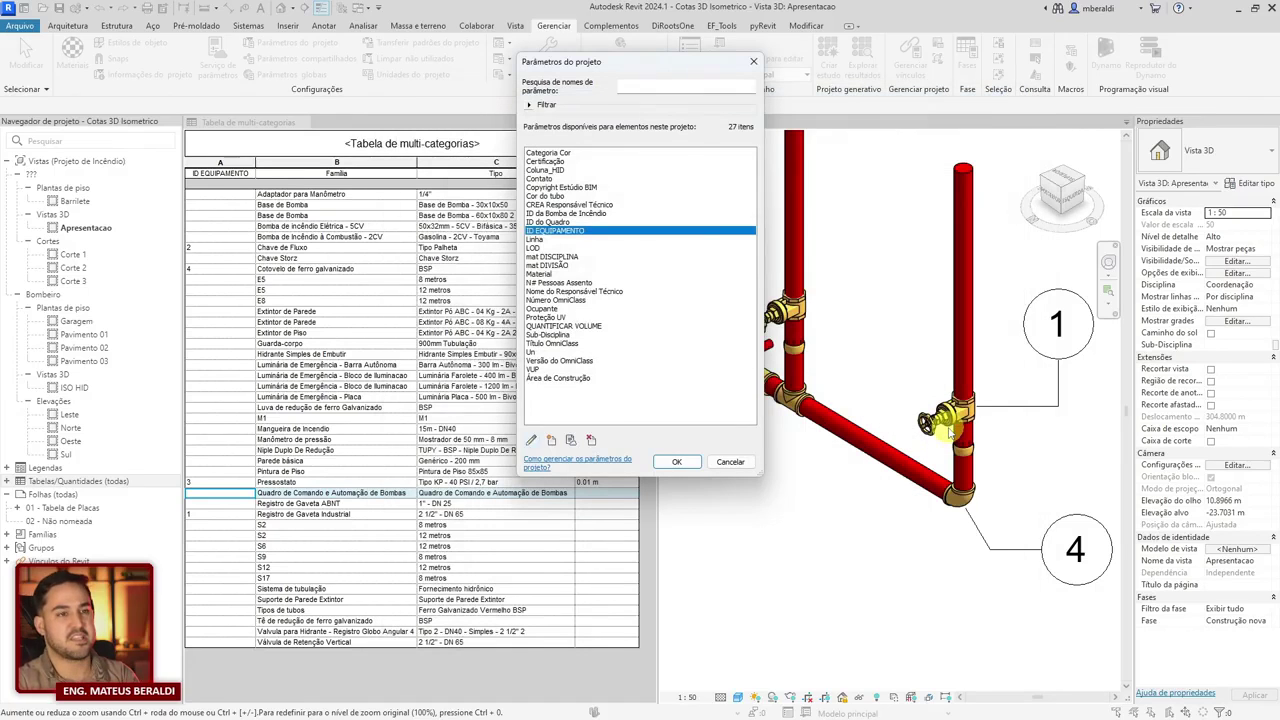
{"action": "left_click", "coordinate": [732, 461]}
{"action": "scroll", "coordinate": [782, 495], "scroll_direction": "down", "scroll_amount": 3}
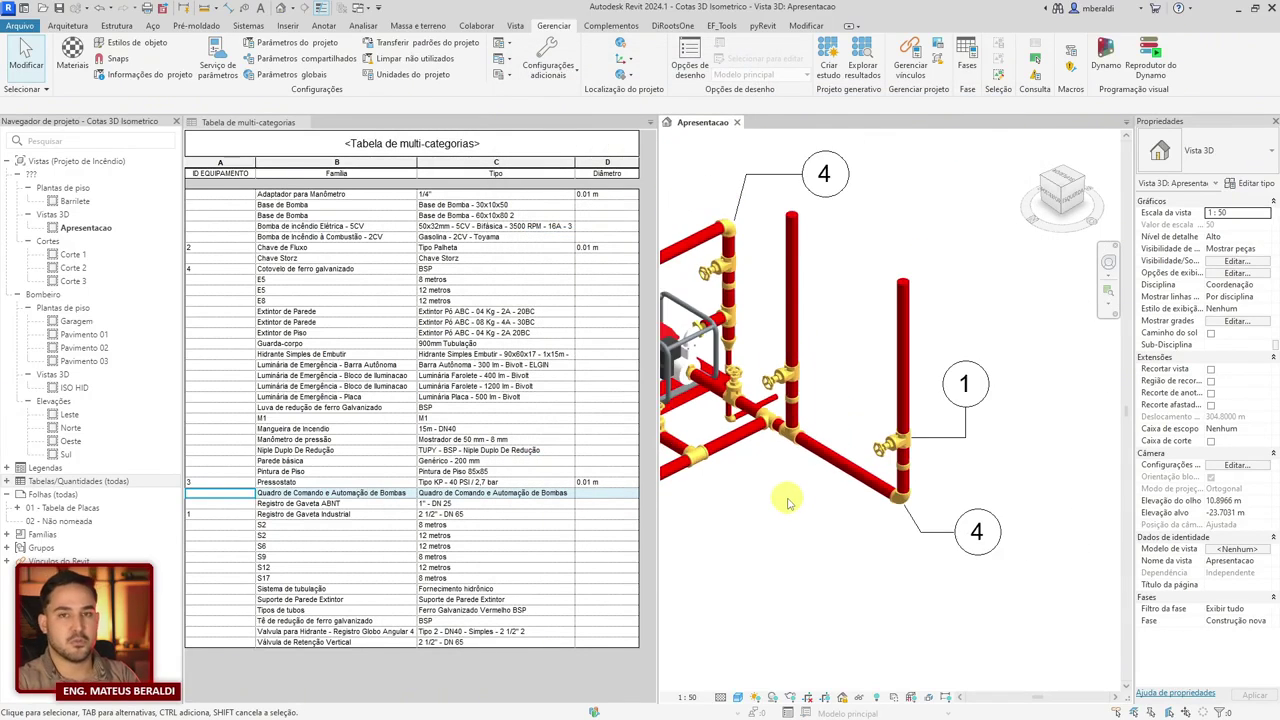
{"action": "scroll", "coordinate": [811, 509], "scroll_direction": "down", "scroll_amount": 4}
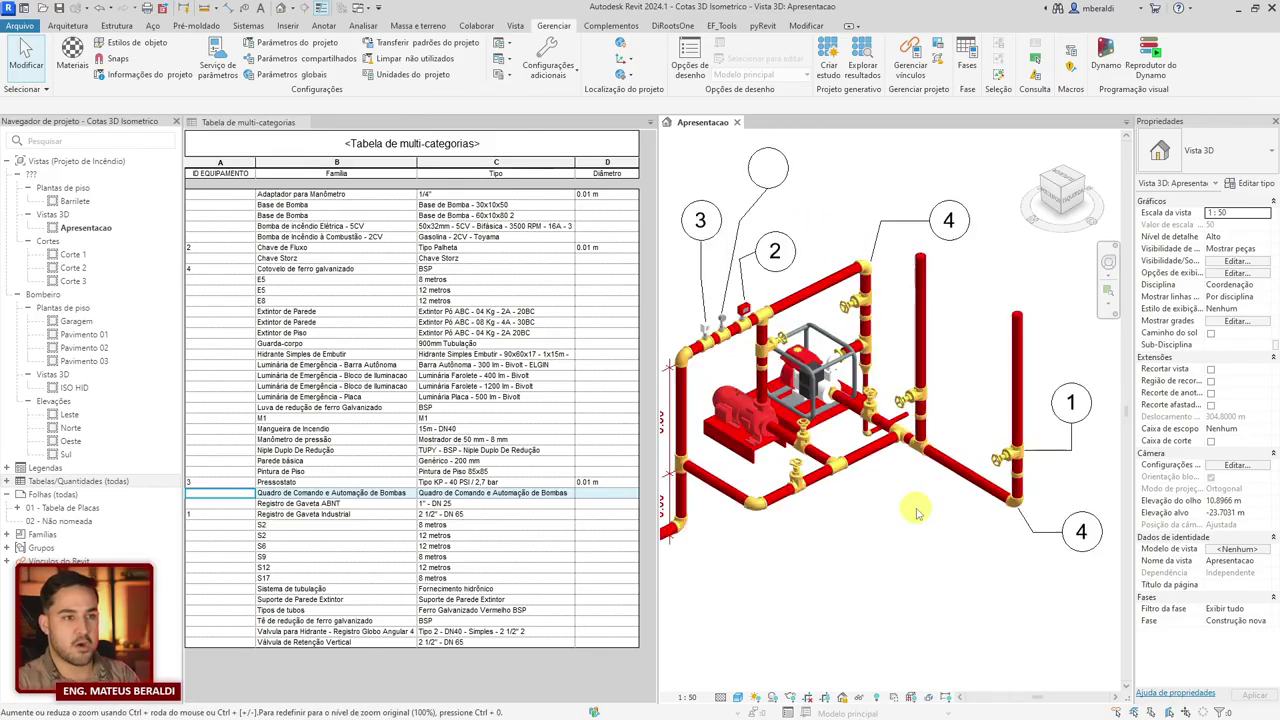
{"action": "scroll", "coordinate": [916, 512], "scroll_direction": "down", "scroll_amount": 2}
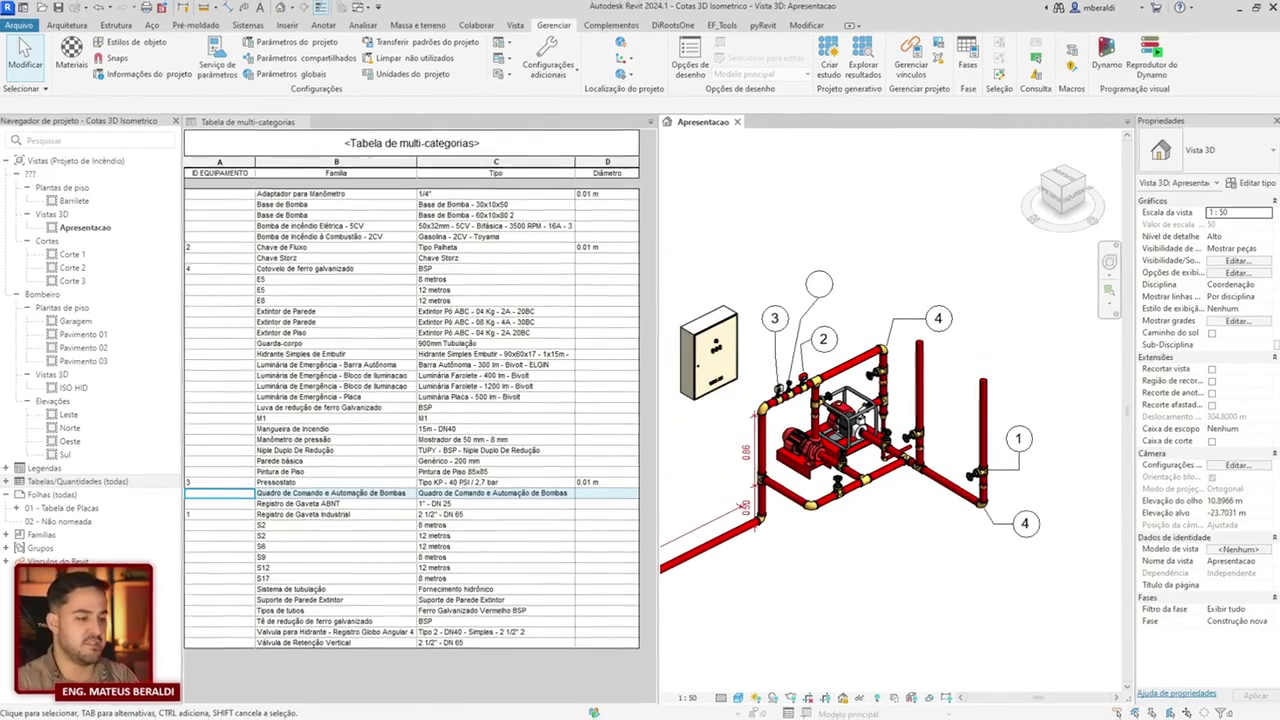